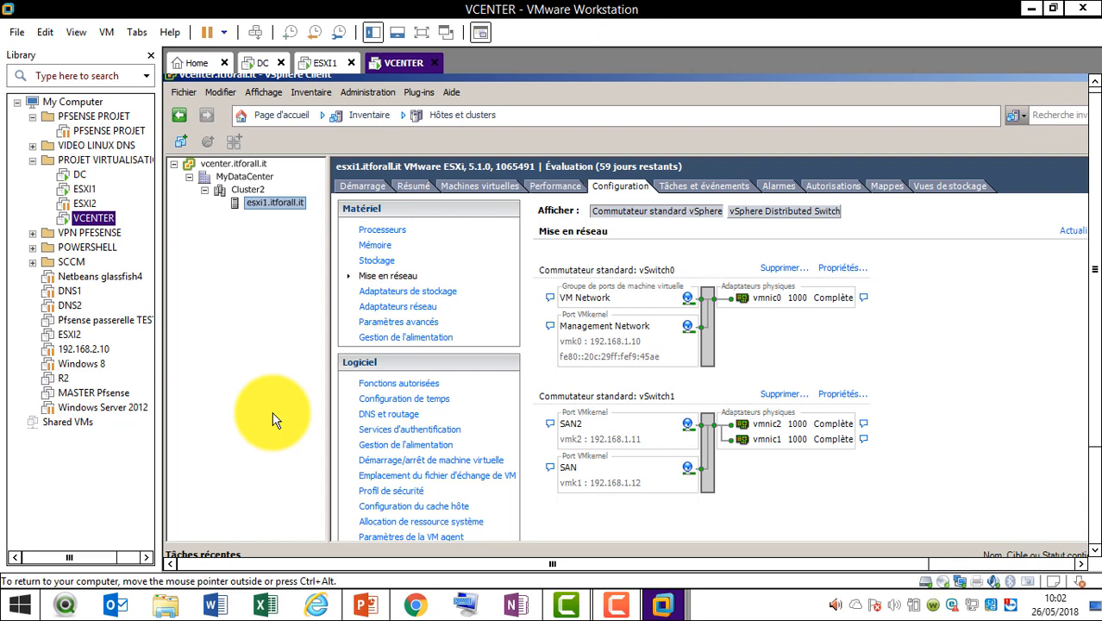
# Delete Cluster2 from MyDataCenter with Supprimer, confirming with Oui
pyautogui.click(245, 190)
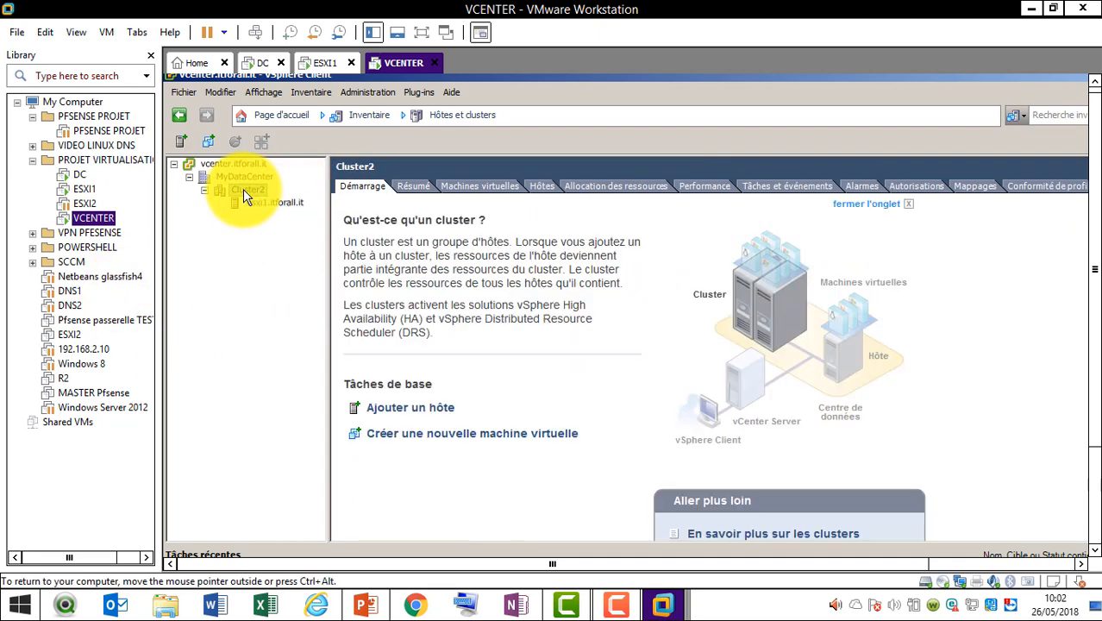
pyautogui.rightClick(243, 189)
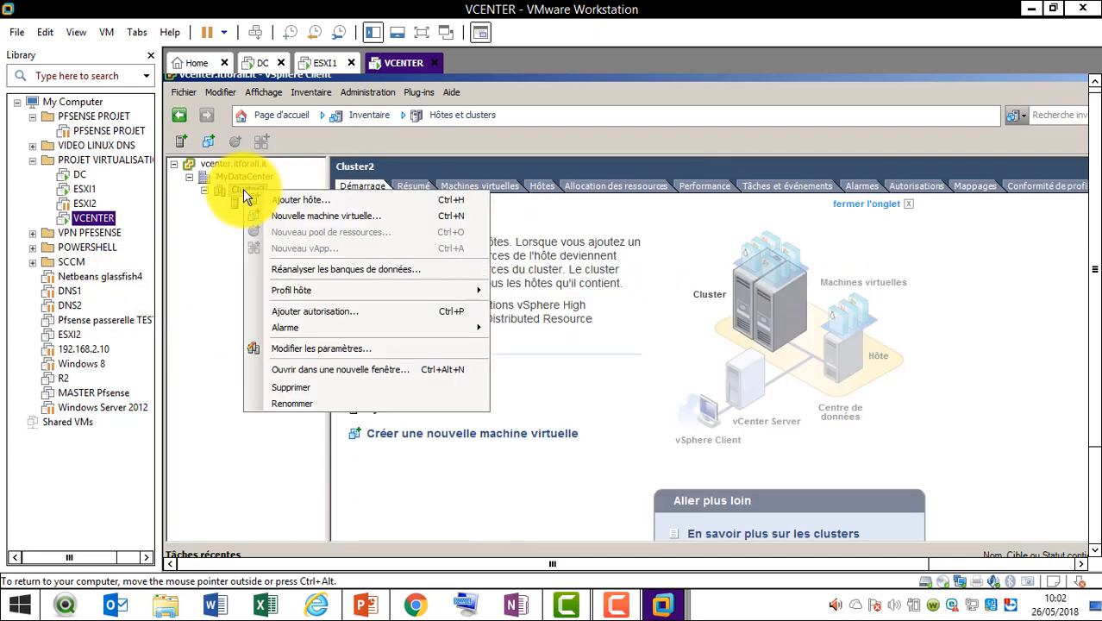
pyautogui.click(302, 395)
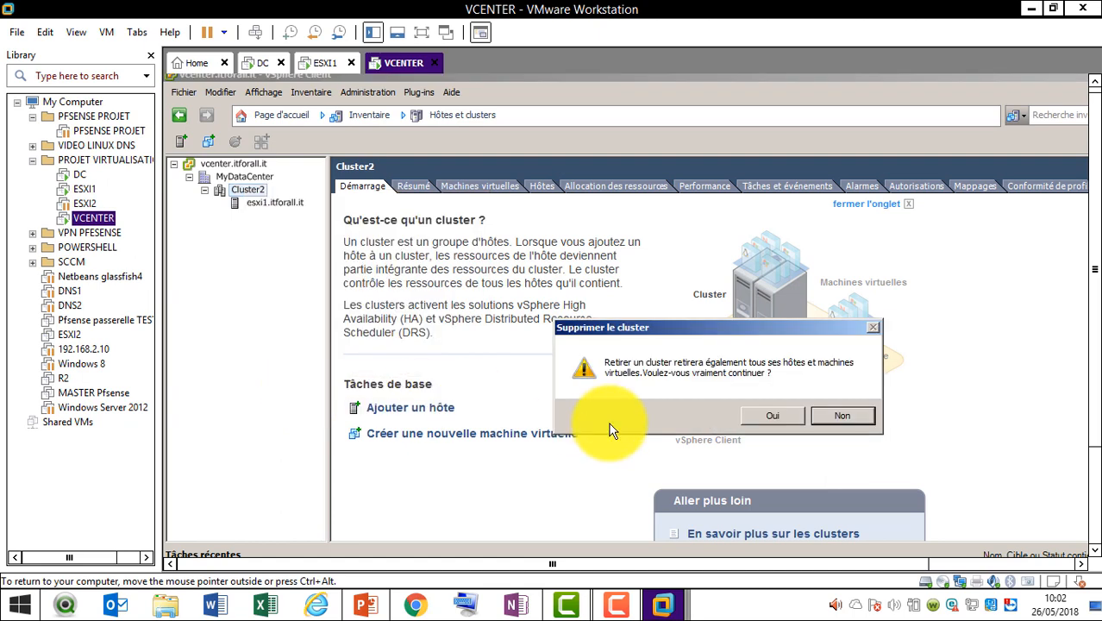
pyautogui.click(773, 417)
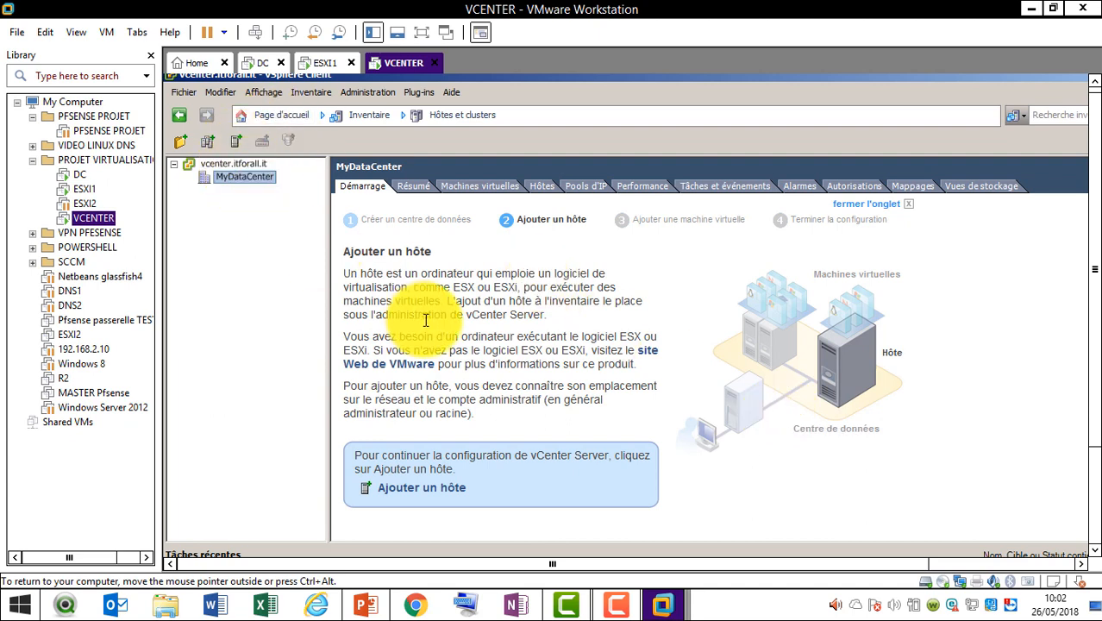
# Start Ajouter un hôte and submit esxi1.itforall.it with the root username and its password
pyautogui.click(450, 490)
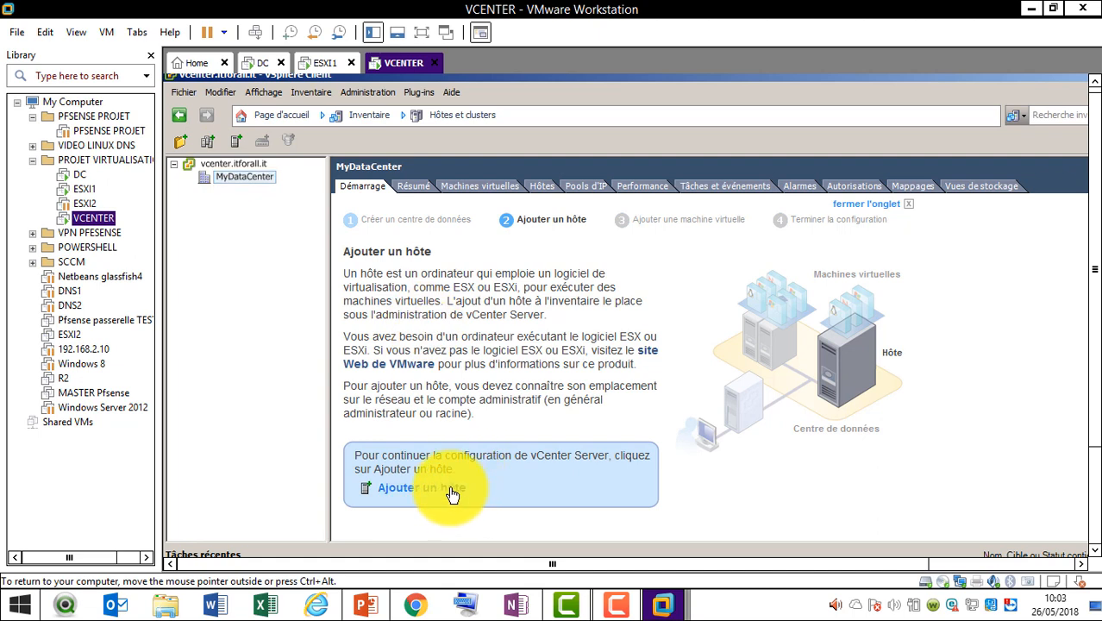
pyautogui.click(721, 299)
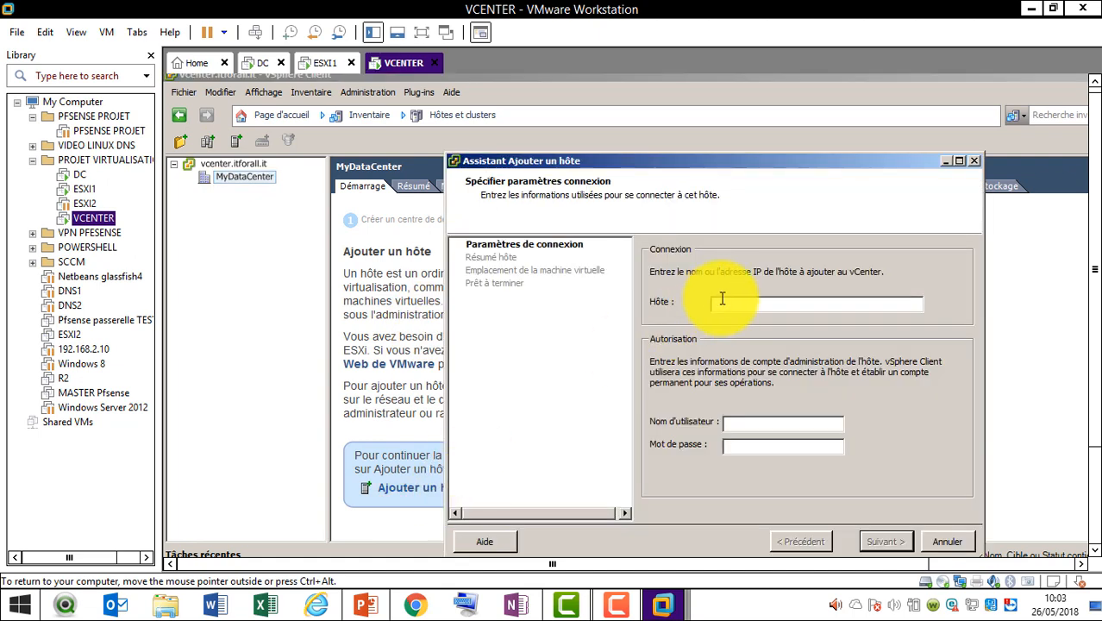
pyautogui.write('esxi1.itforall.it')
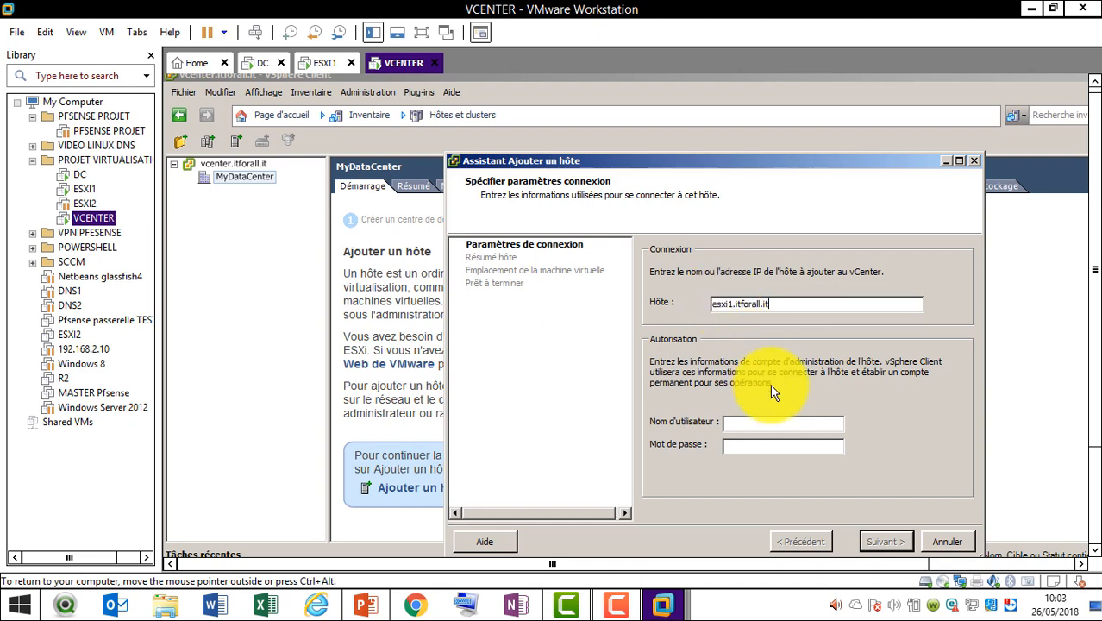
pyautogui.click(763, 426)
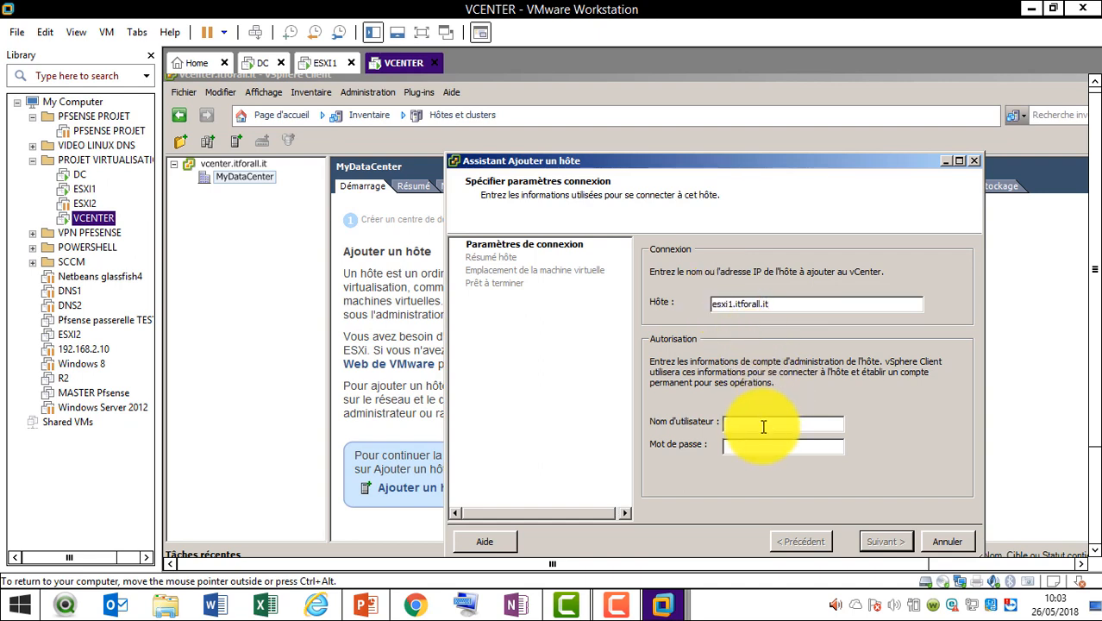
pyautogui.write('root********')
pyautogui.click(313, 66)
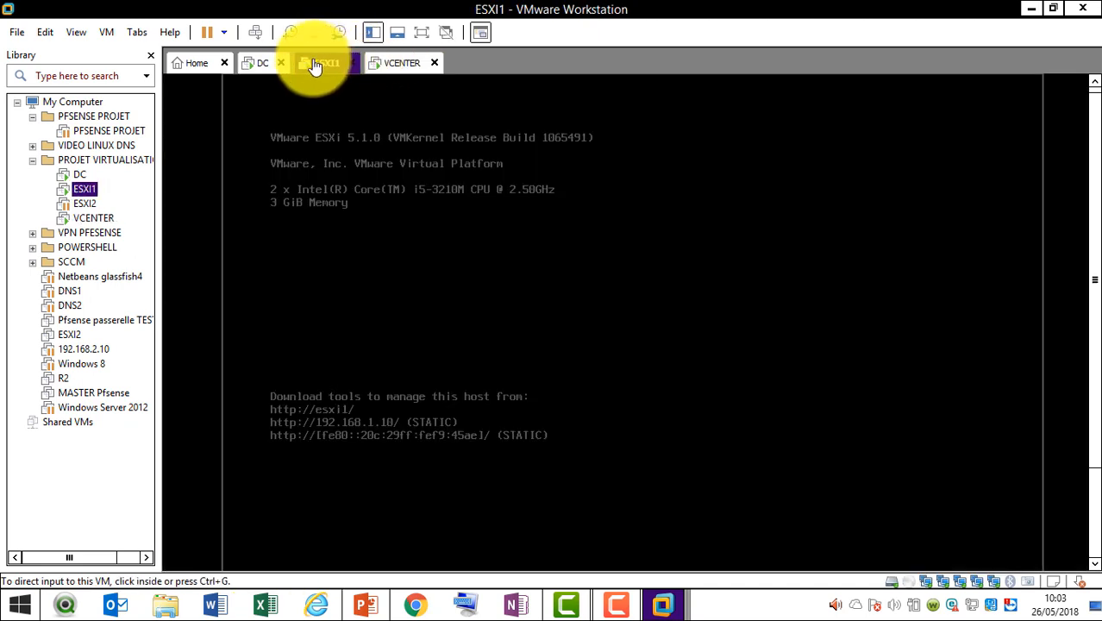
pyautogui.click(398, 68)
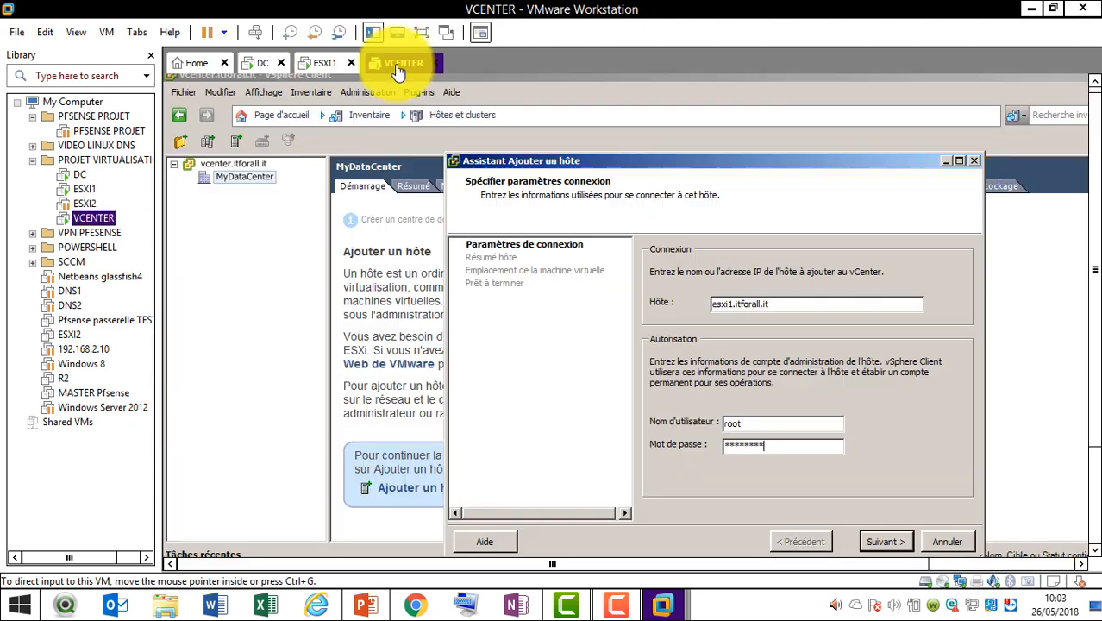
pyautogui.click(880, 540)
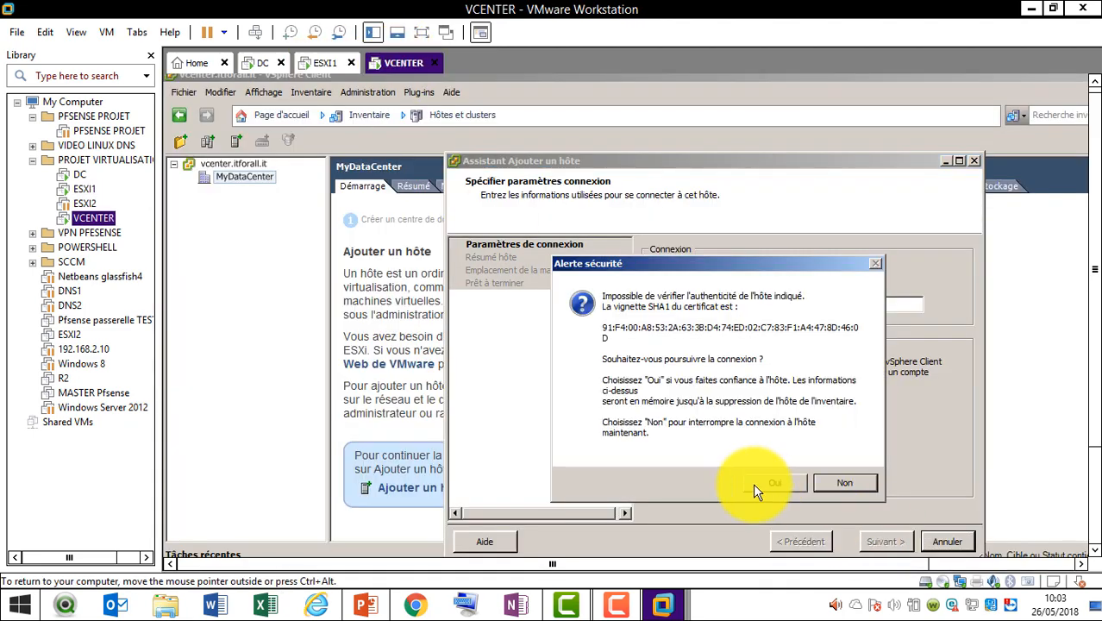
# Trust the certificate, keep the evaluation licence and lockdown off, place VMs in MyDataCenter, and finish
pyautogui.click(753, 485)
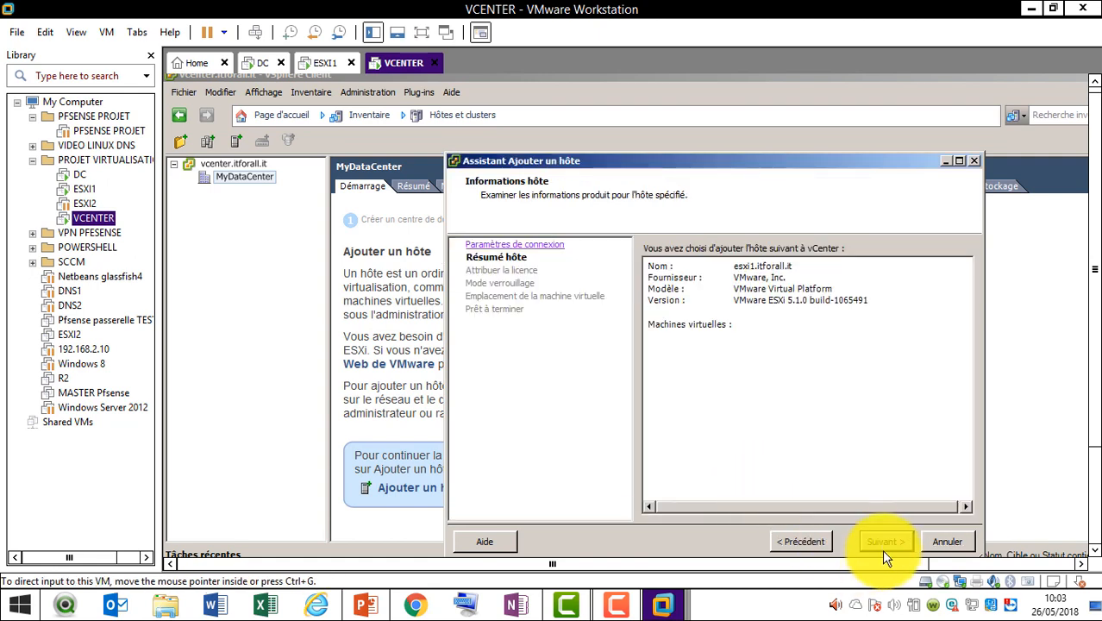
pyautogui.click(884, 541)
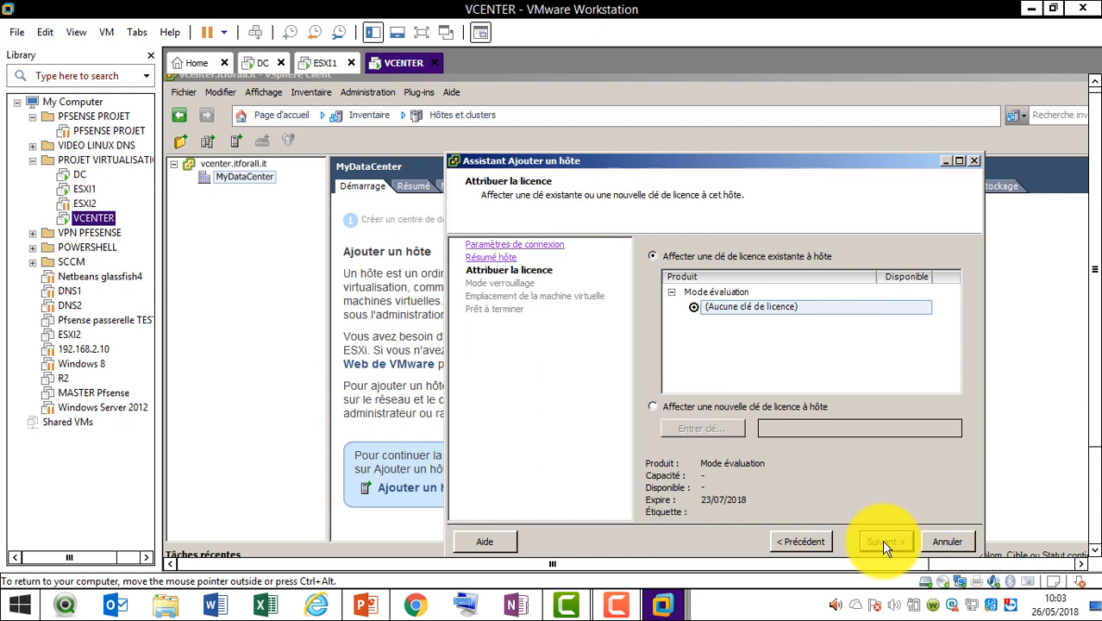
pyautogui.click(881, 541)
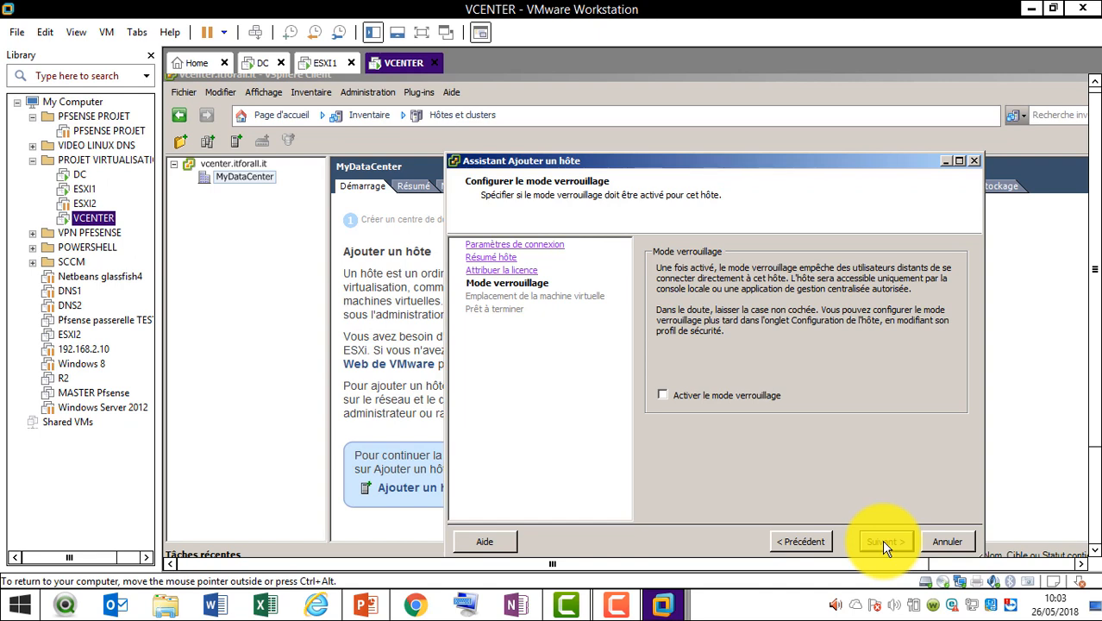
pyautogui.click(882, 542)
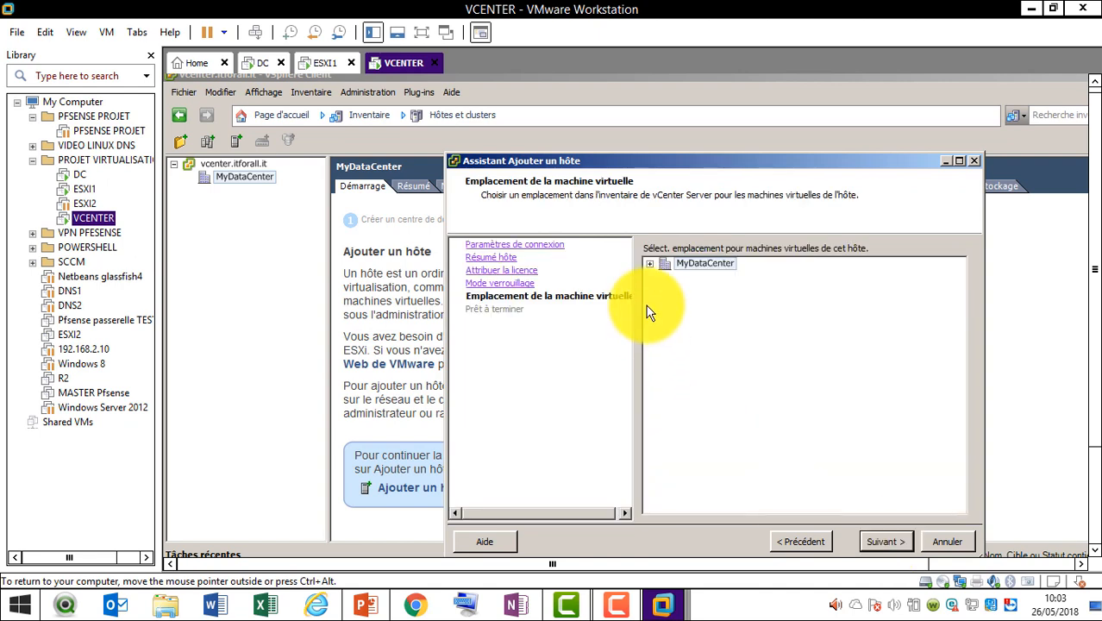
pyautogui.click(650, 264)
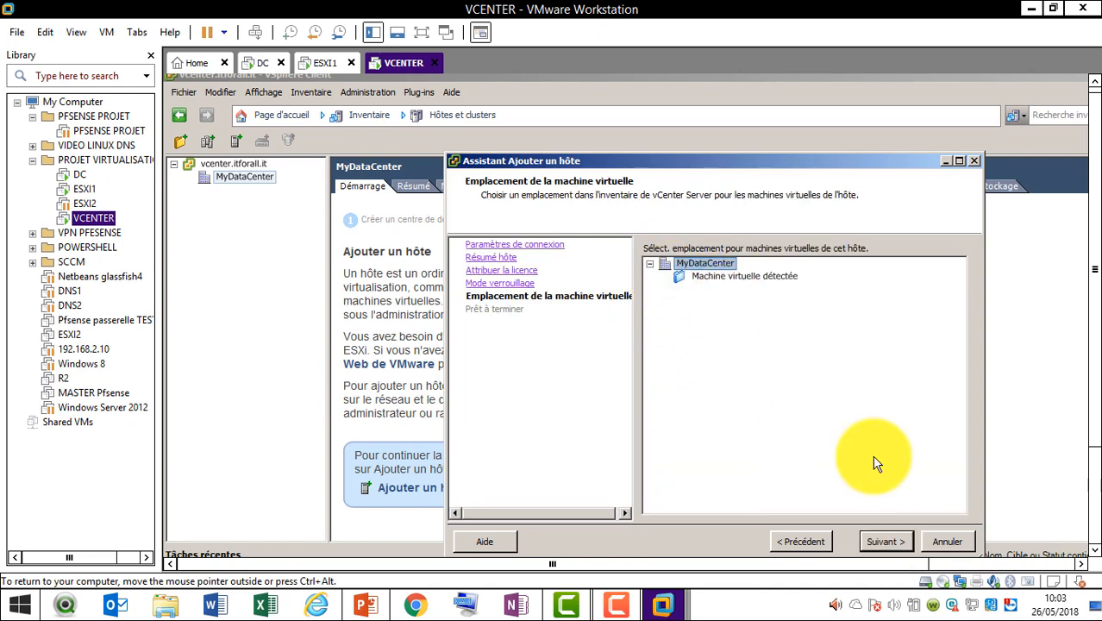
pyautogui.click(880, 543)
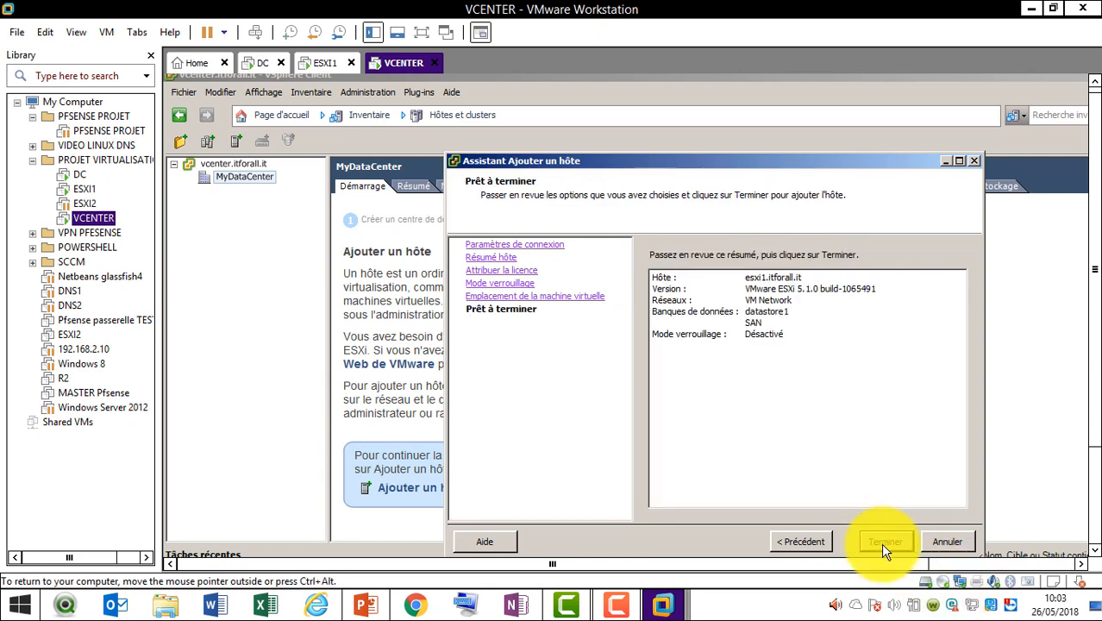
pyautogui.click(884, 542)
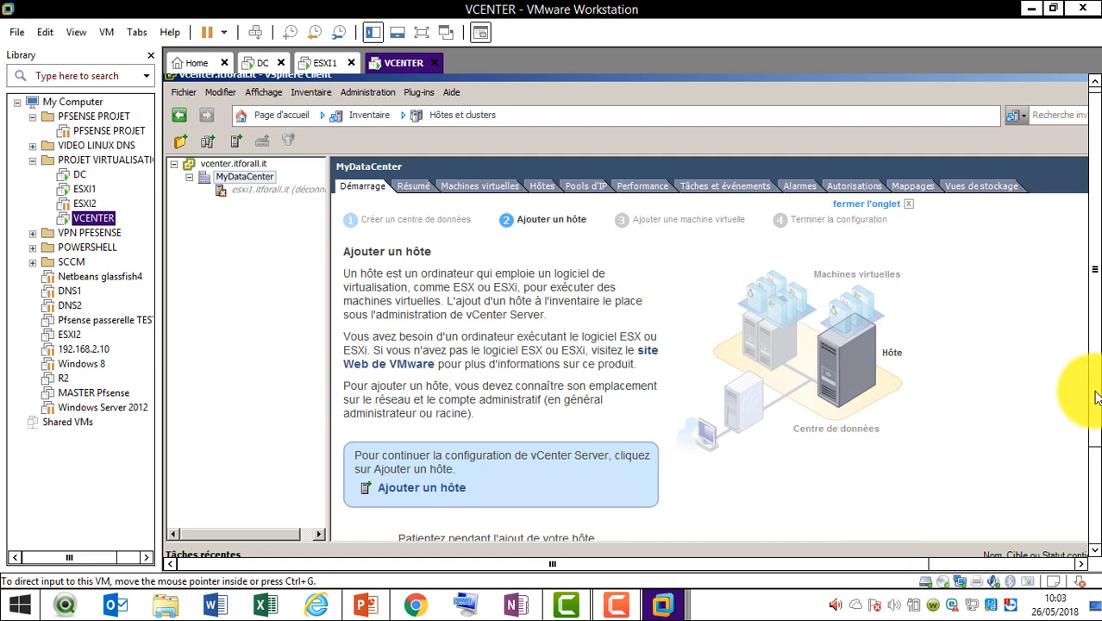
# Select esxi1.itforall.it in the inventory tree and open its context menu
pyautogui.scroll(-3, 1093, 405)
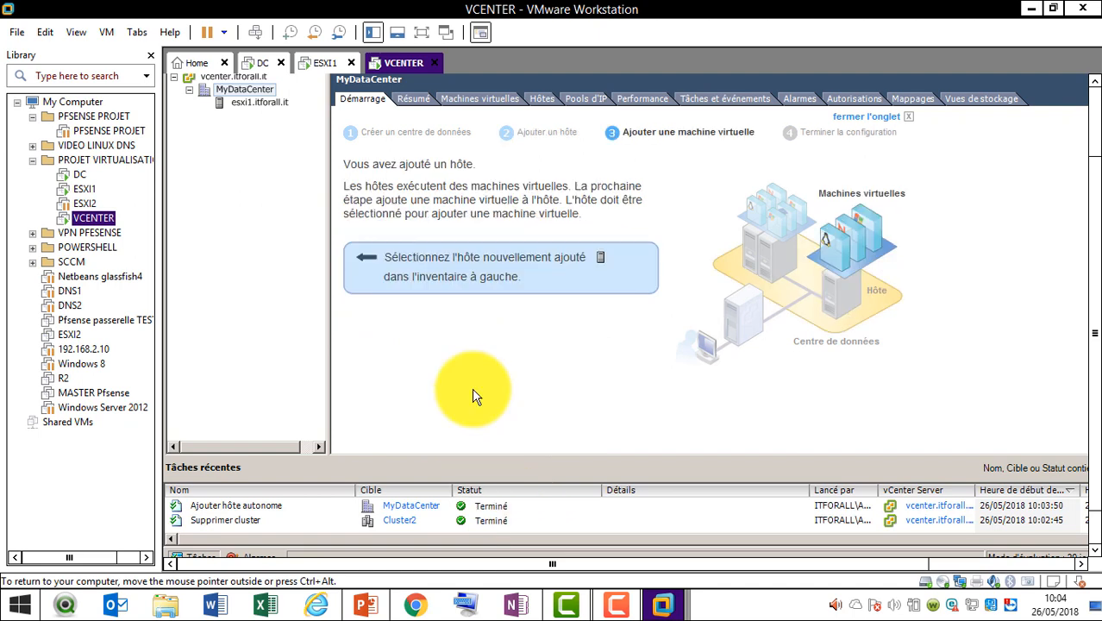
pyautogui.click(269, 105)
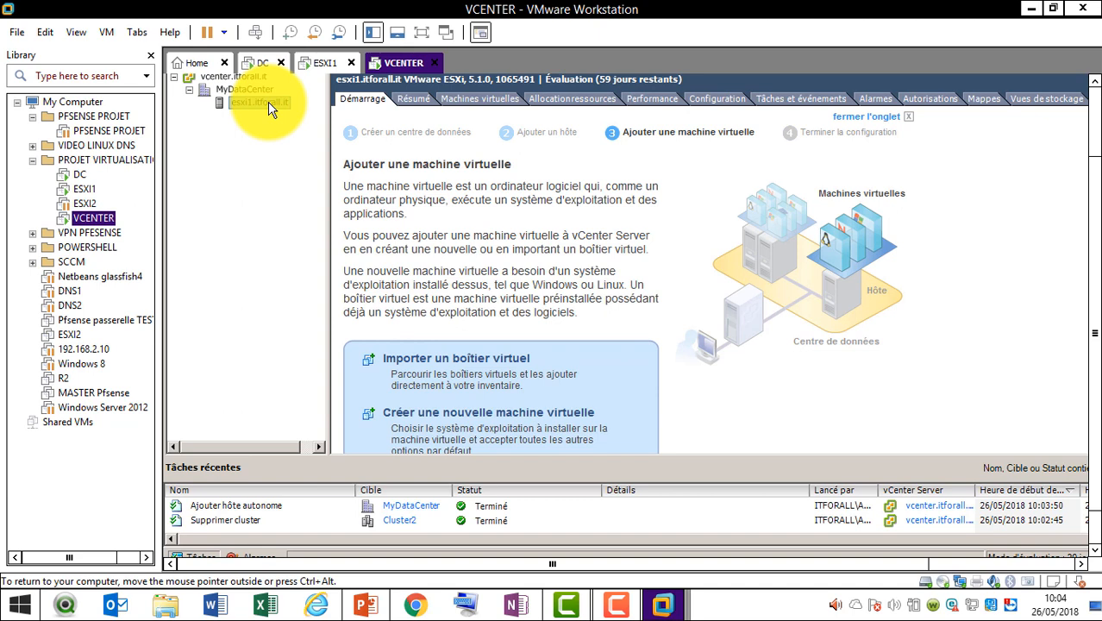
pyautogui.rightClick(269, 107)
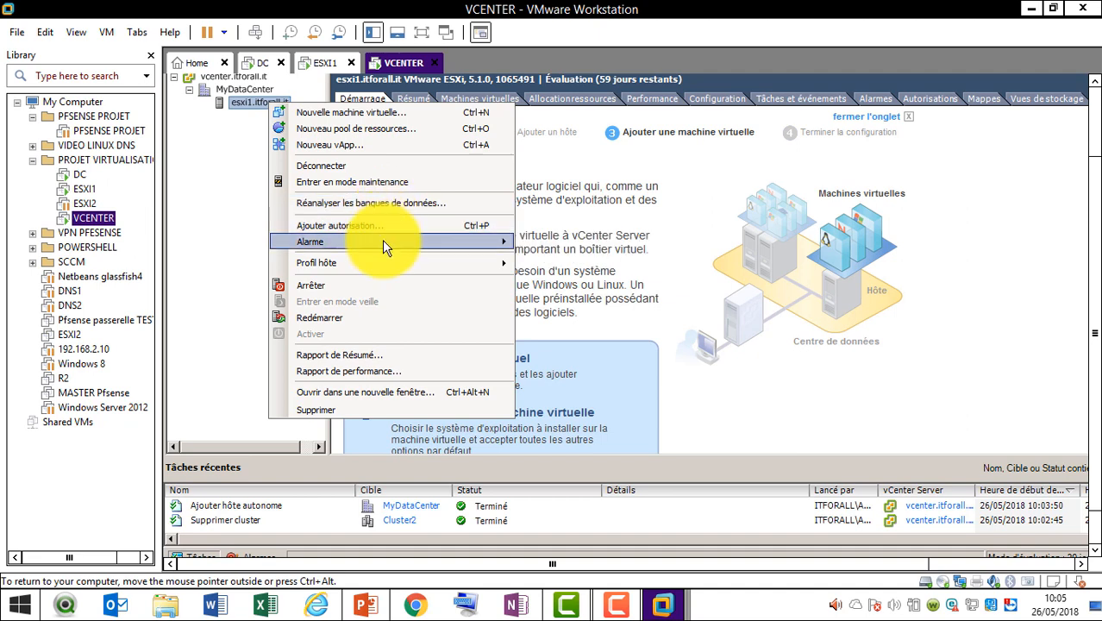
pyautogui.moveTo(382, 243)
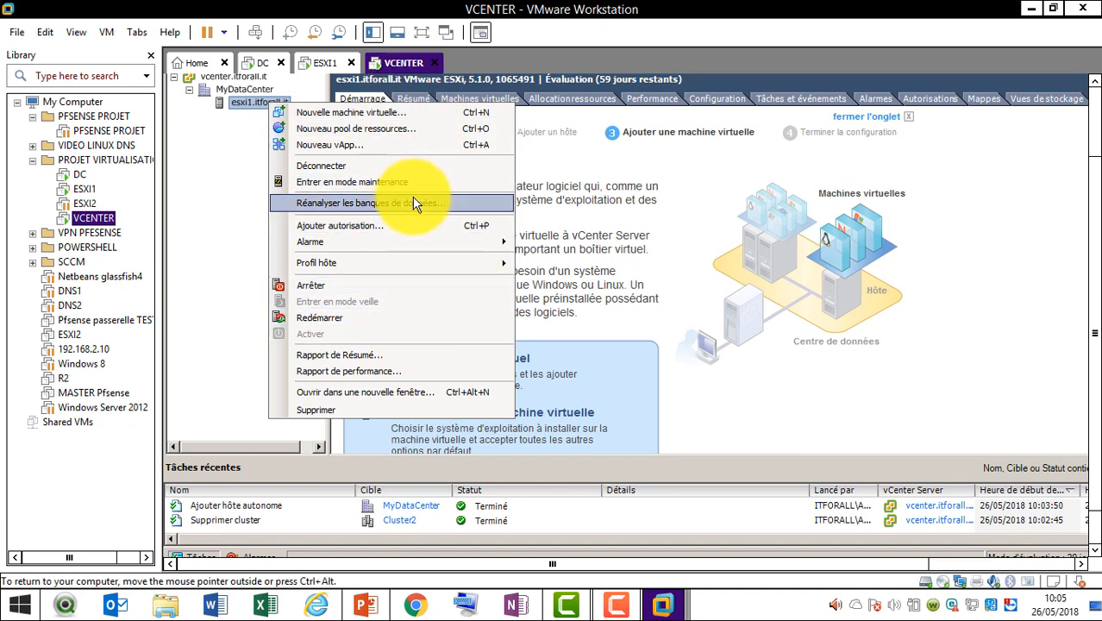
# Begin a Typique new virtual machine on the host and name it 'Server DNS'
pyautogui.click(405, 113)
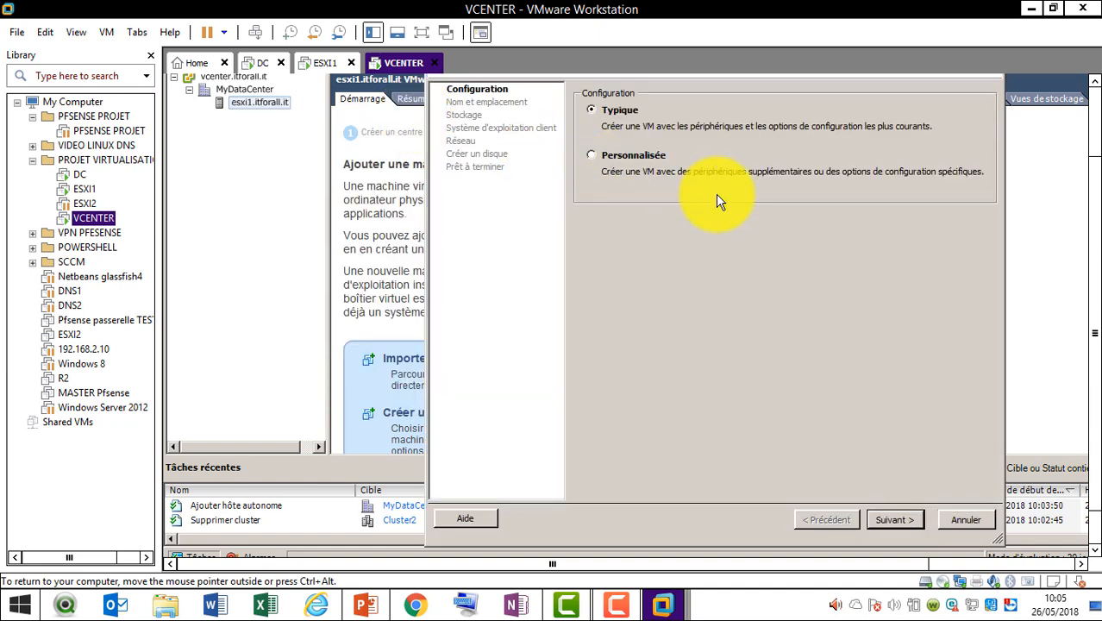
pyautogui.click(905, 524)
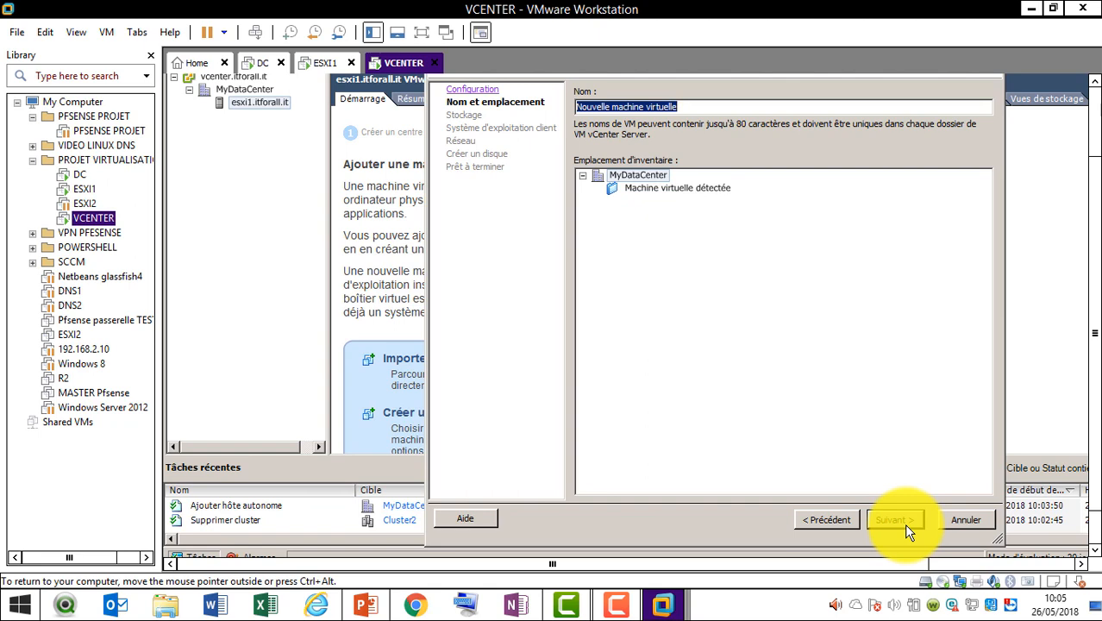
pyautogui.write('Server4')
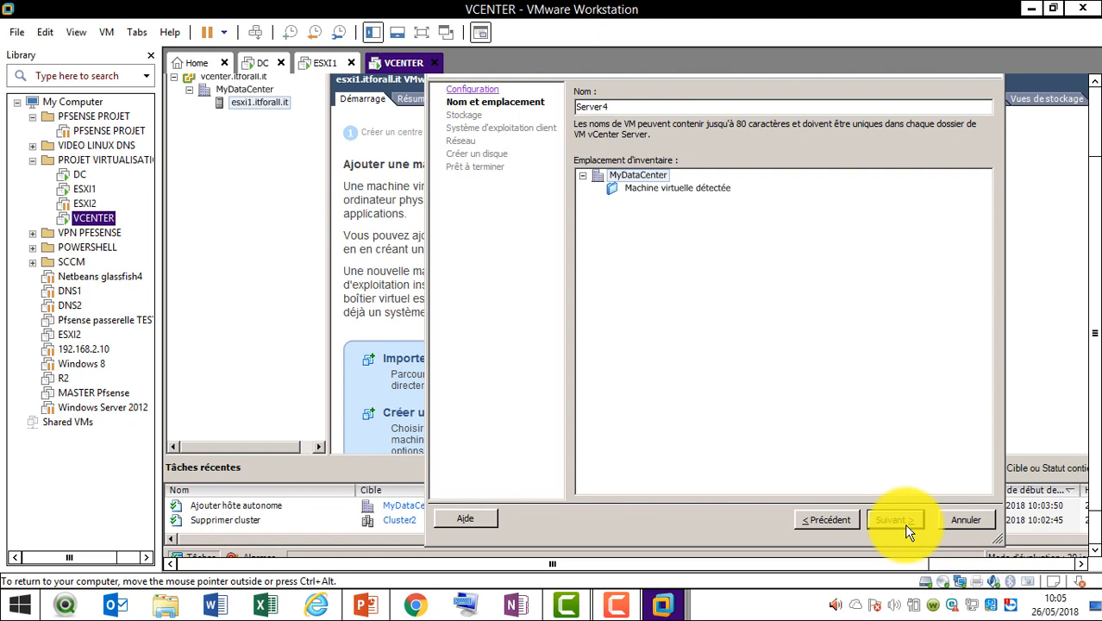
pyautogui.write(' NS')
pyautogui.press('BackSpace')
pyautogui.press('BackSpace')
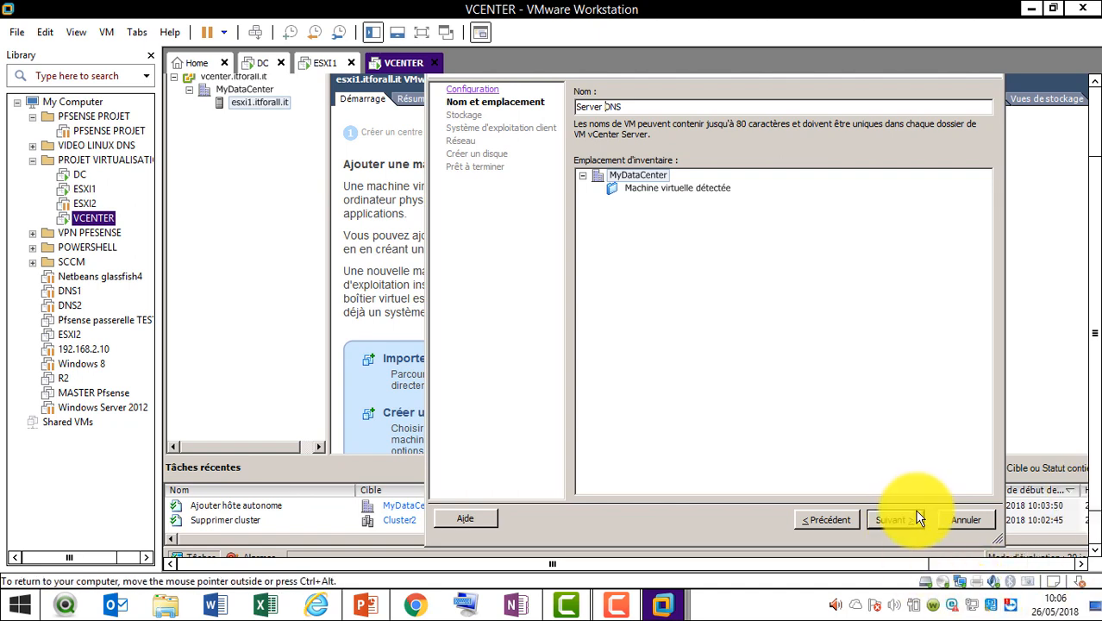
# Accept the name and store the virtual machine's files on datastore1
pyautogui.click(907, 518)
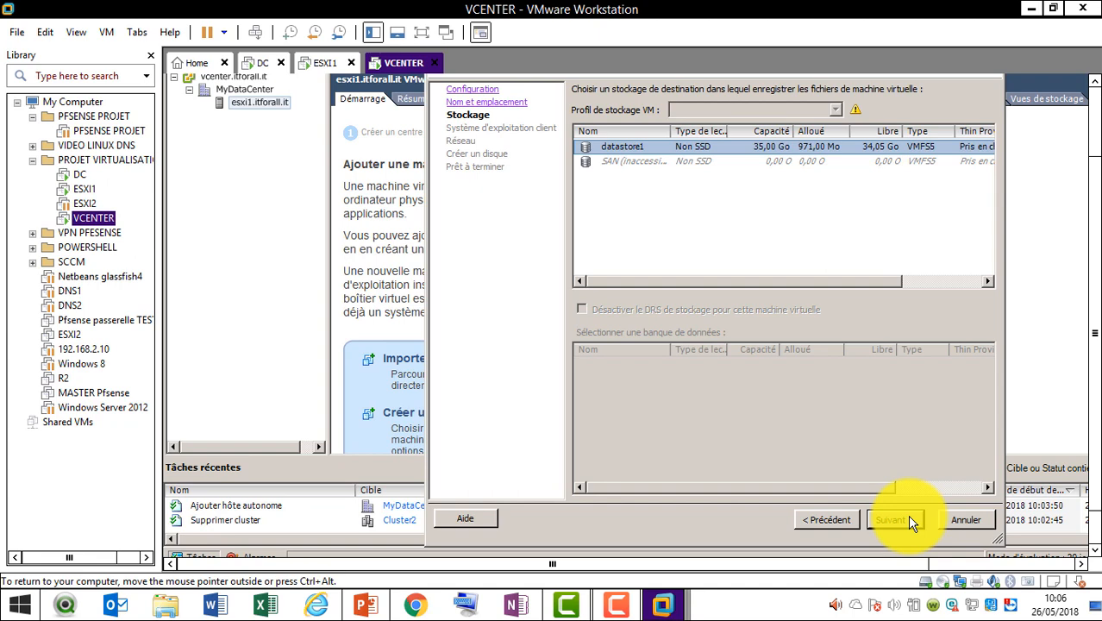
pyautogui.click(656, 166)
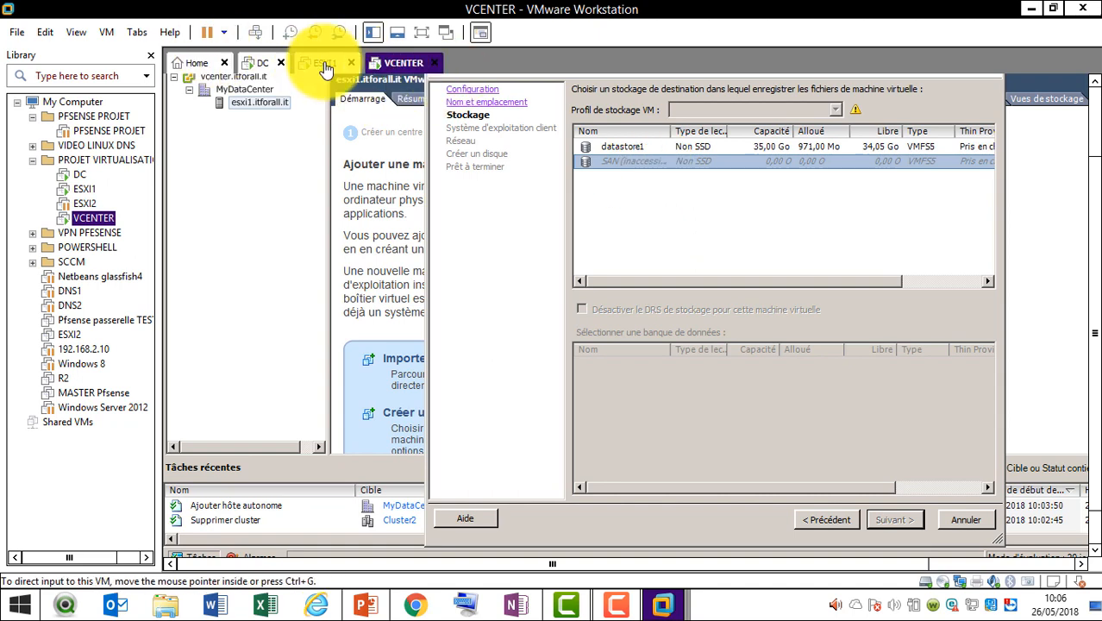
pyautogui.click(634, 153)
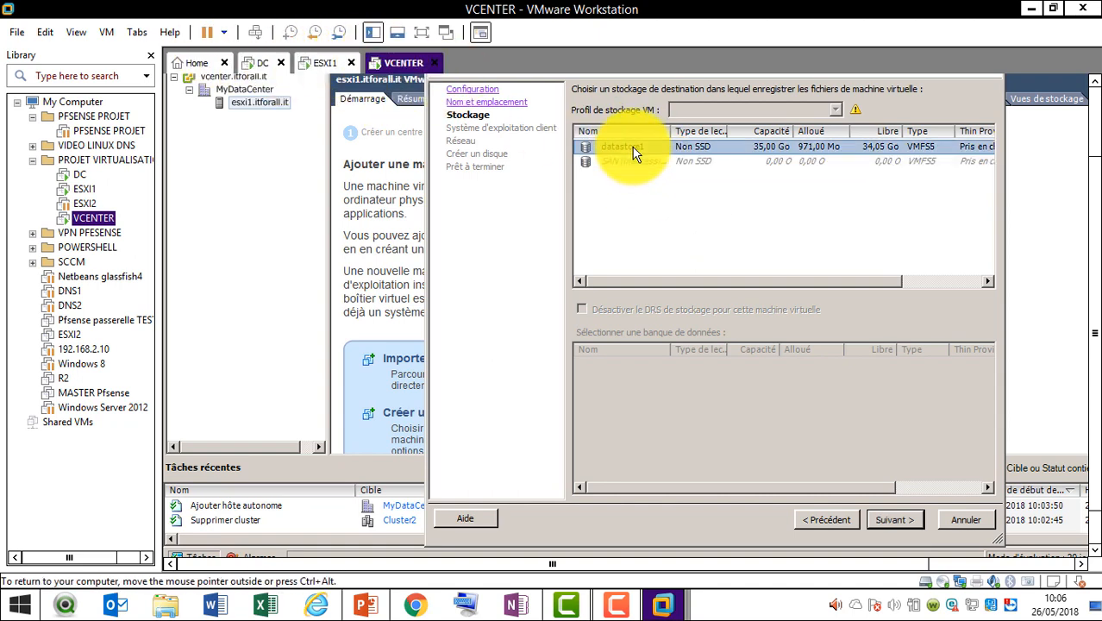
pyautogui.click(893, 521)
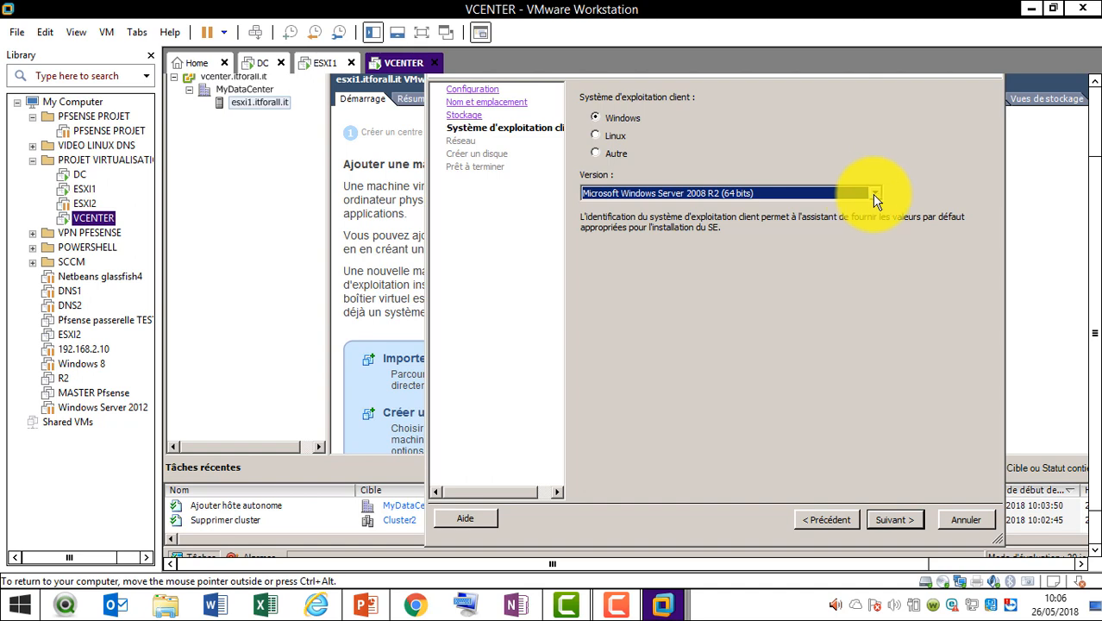
# Skip the guest OS page and replace the 40 Go default disk size, entering 8
pyautogui.click(869, 518)
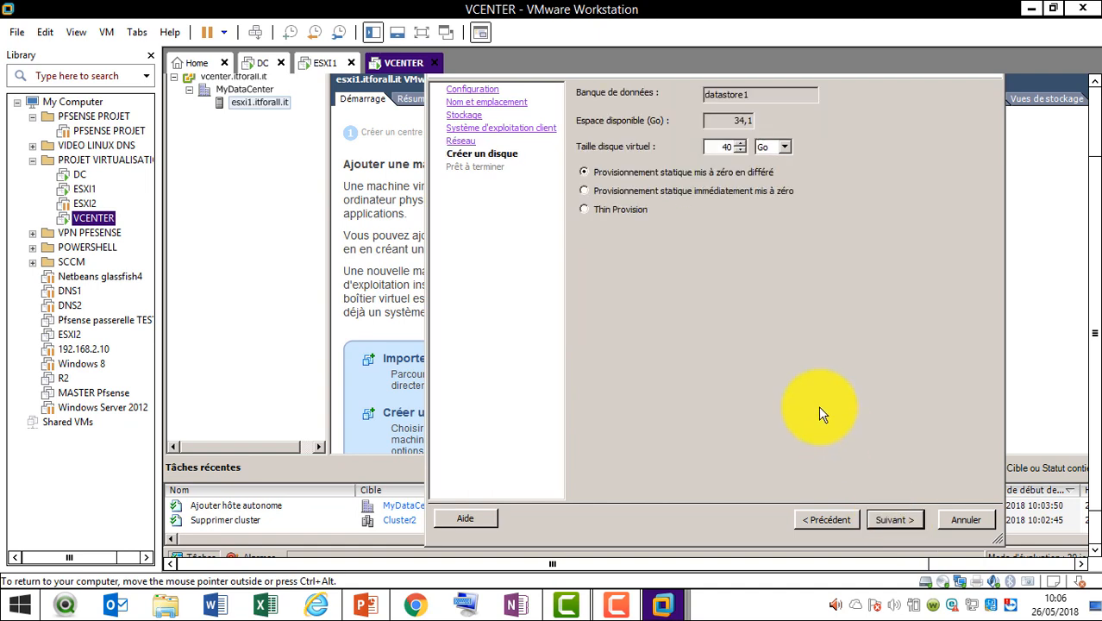
pyautogui.press('BackSpace')
pyautogui.write('8')
# Finish the wizard to create Server DNS, then select it and open its context menu
pyautogui.click(901, 519)
pyautogui.click(901, 519)
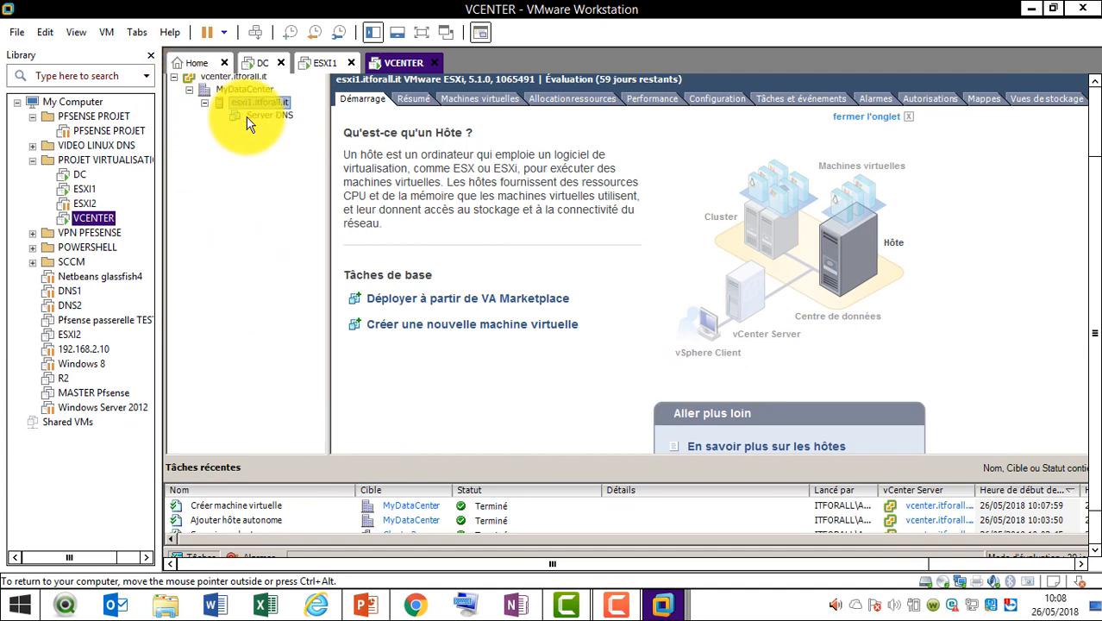
pyautogui.click(259, 115)
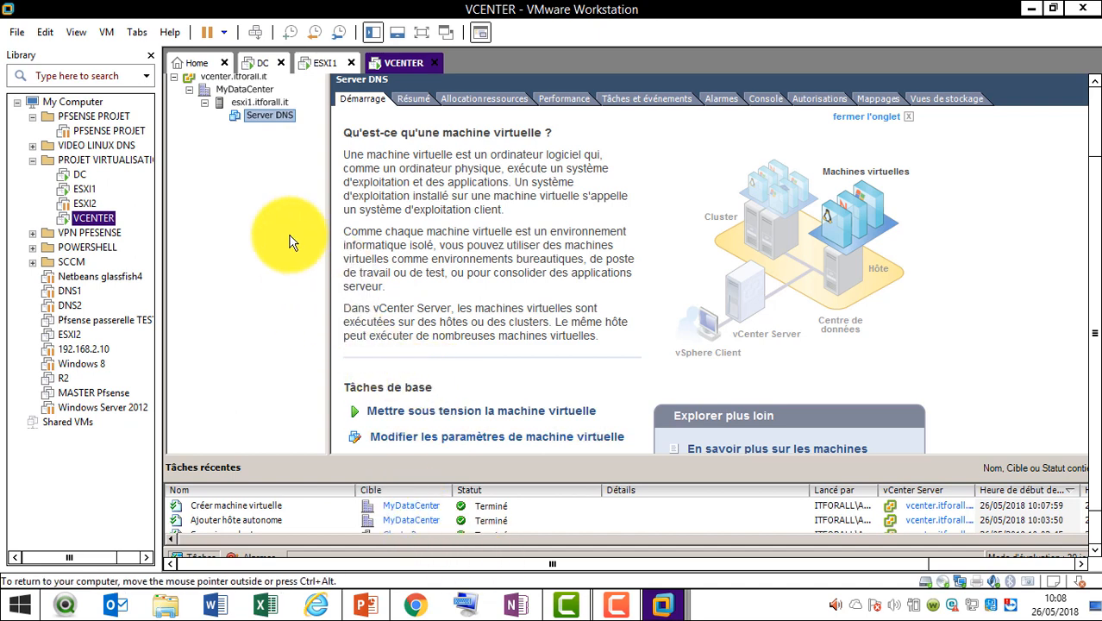
pyautogui.rightClick(283, 119)
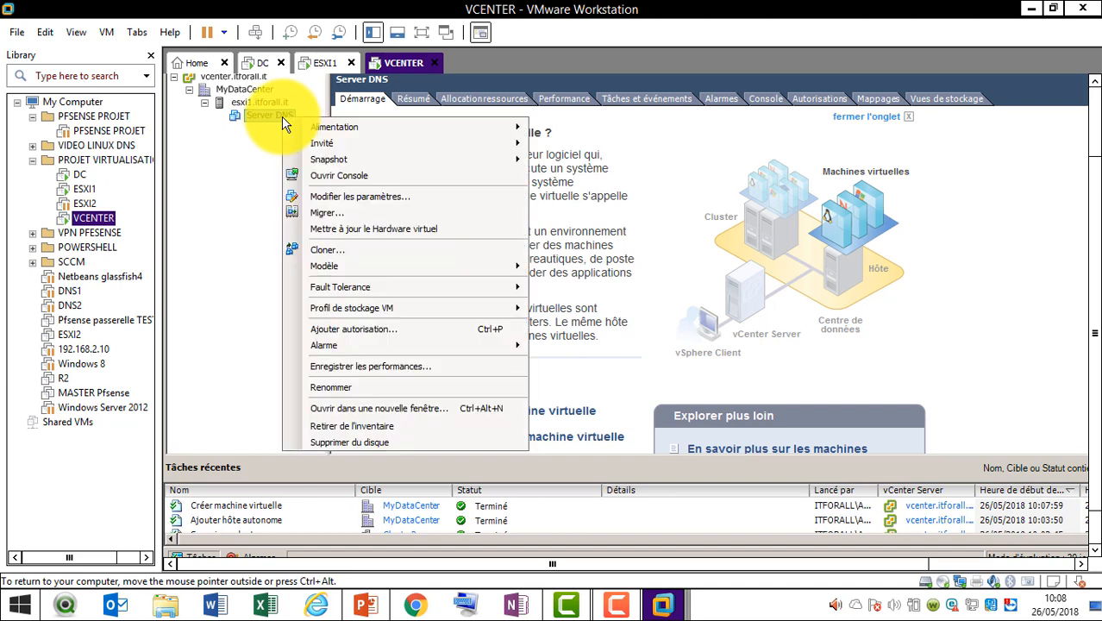
# Open a console on Server DNS and fit the window to the guest via Affichage
pyautogui.click(335, 176)
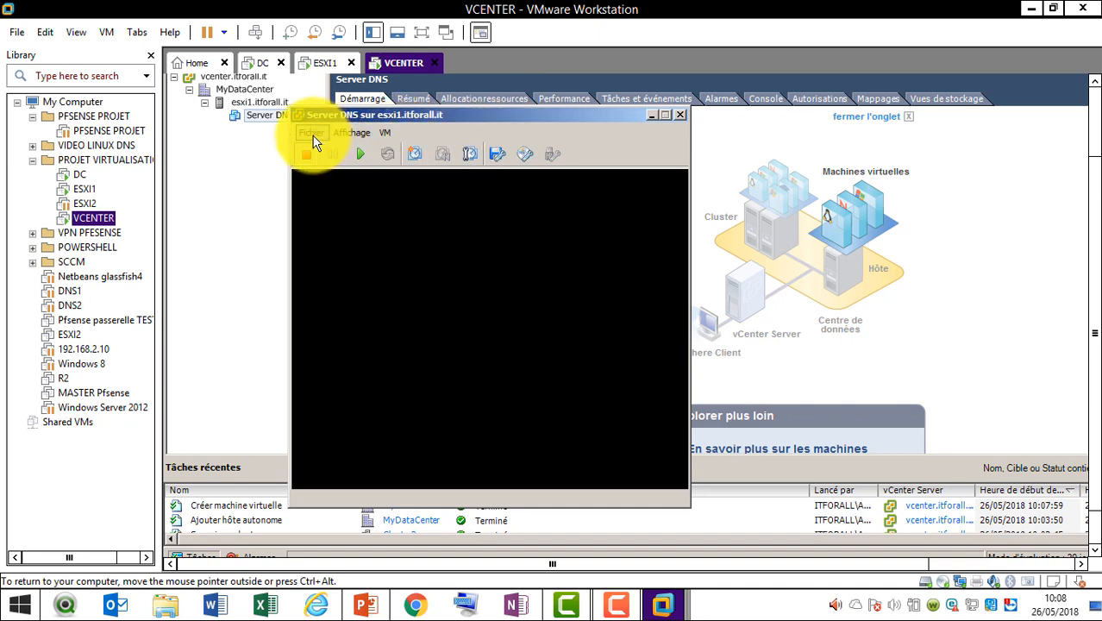
pyautogui.click(312, 134)
pyautogui.click(353, 134)
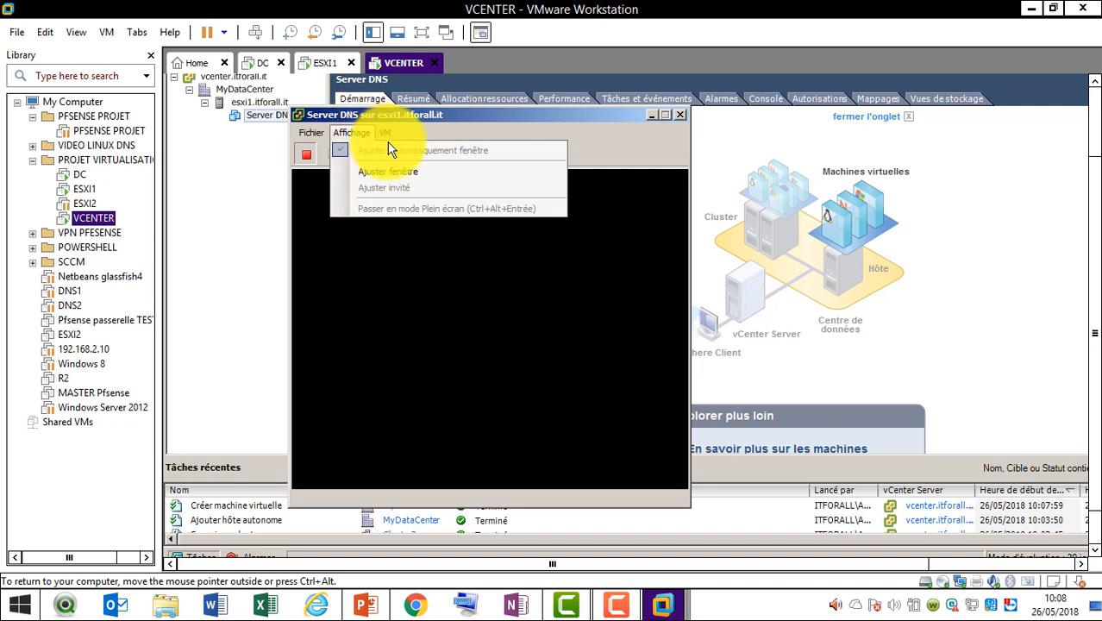
pyautogui.click(388, 171)
pyautogui.click(350, 134)
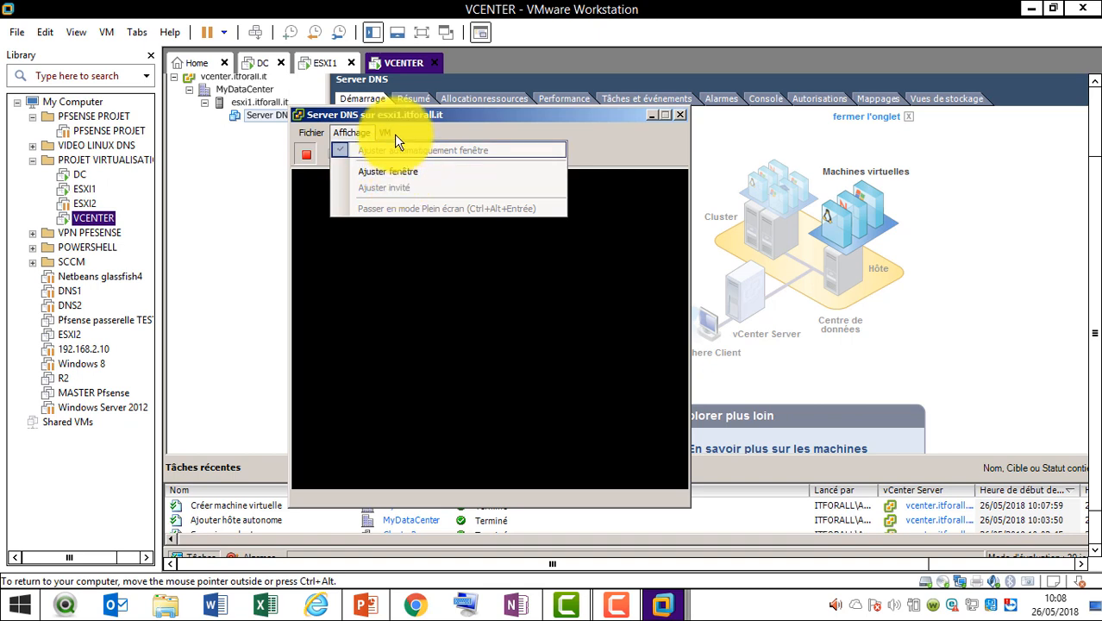
pyautogui.click(384, 134)
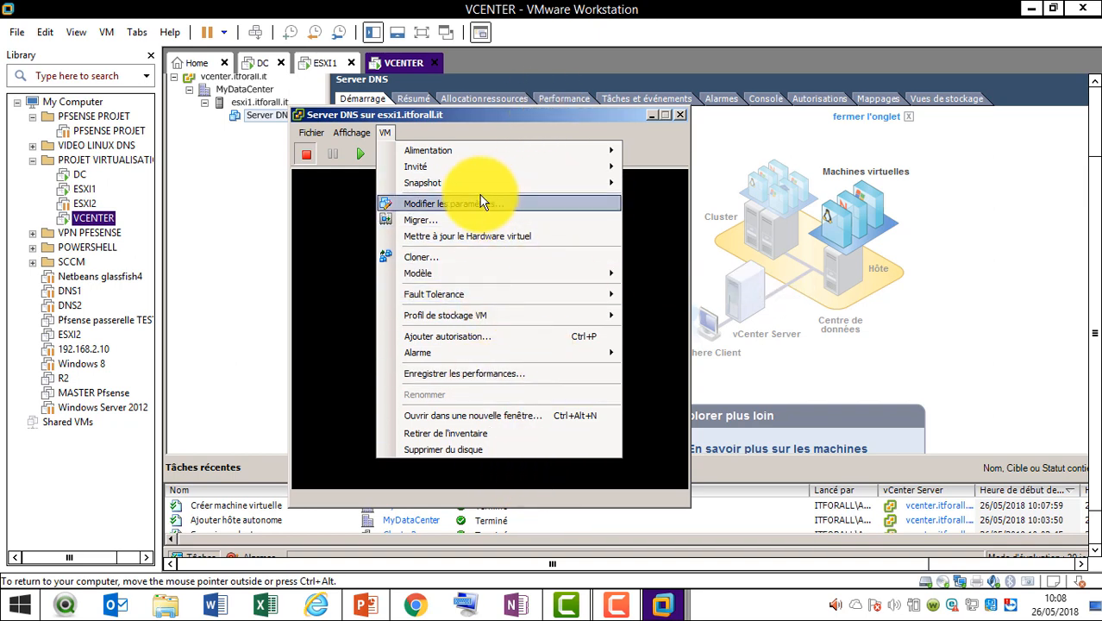
pyautogui.click(487, 121)
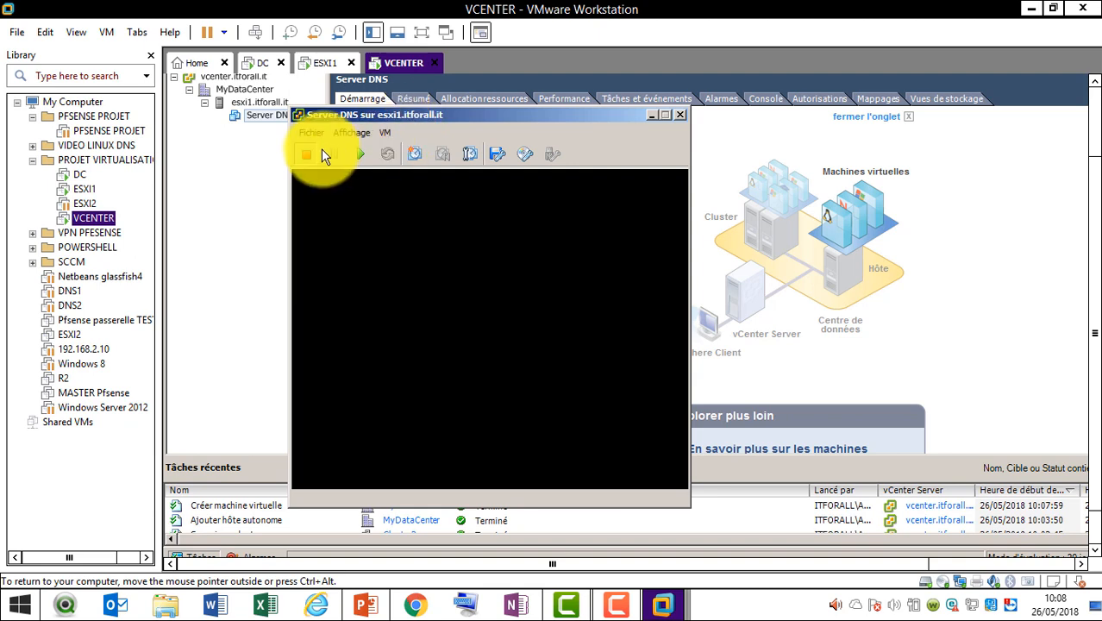
# Power on Server DNS and show the Lecteur CD/DVD 1 connection choices
pyautogui.click(356, 154)
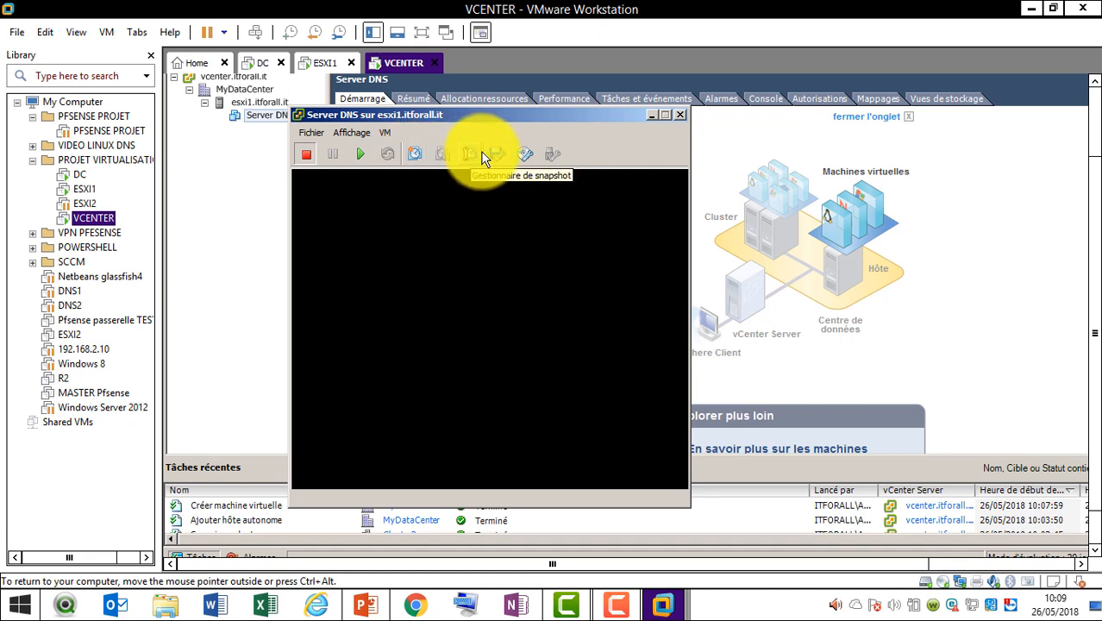
pyautogui.click(526, 154)
pyautogui.moveTo(552, 182)
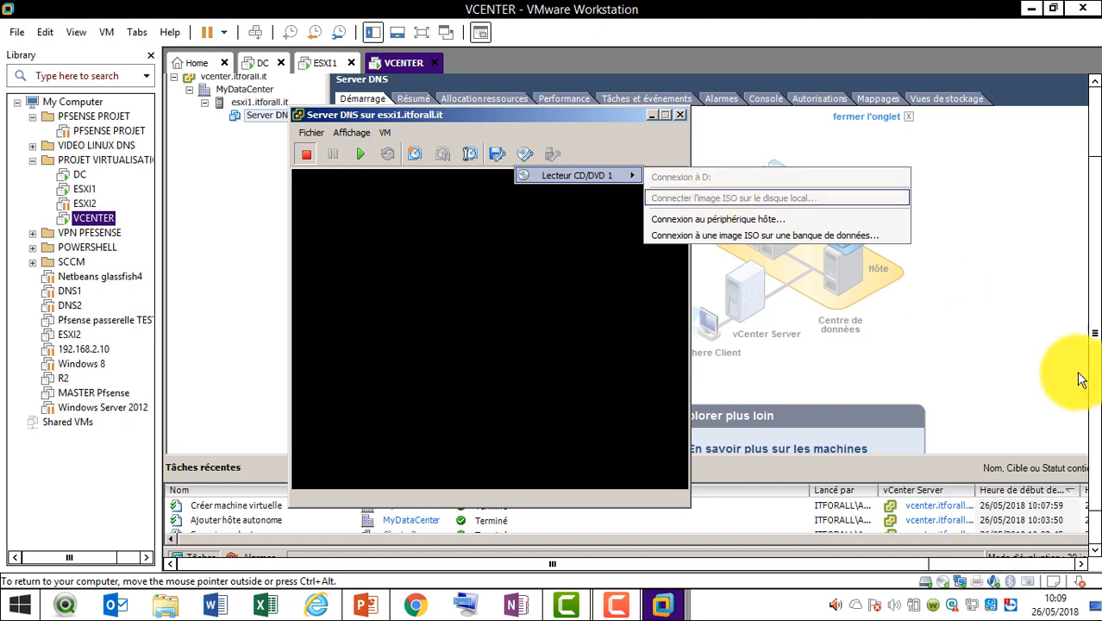
pyautogui.click(1095, 541)
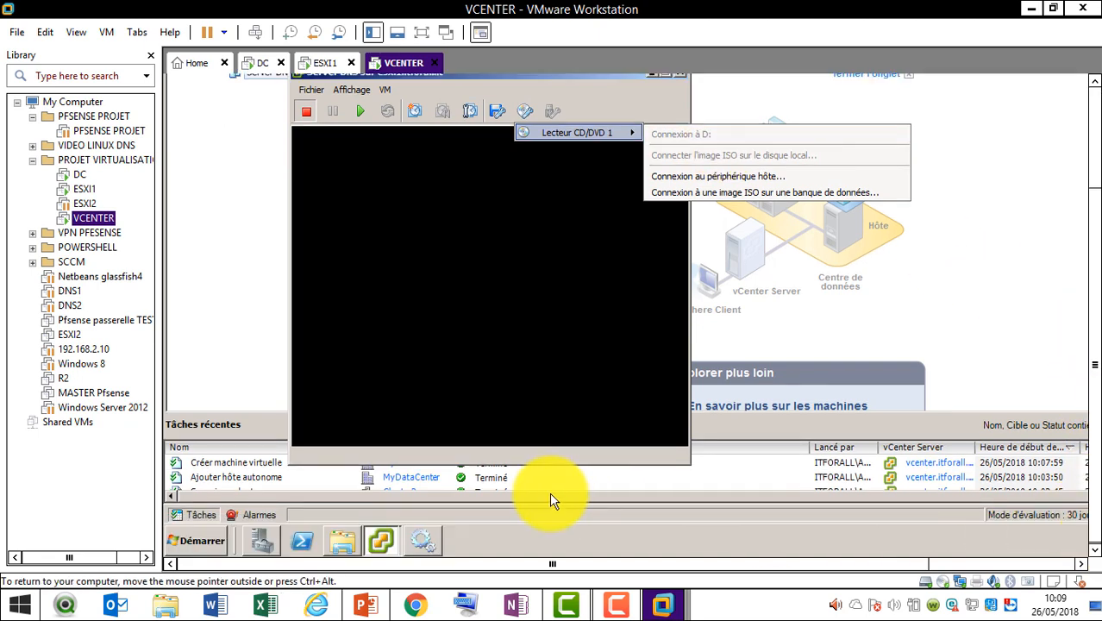
pyautogui.click(331, 549)
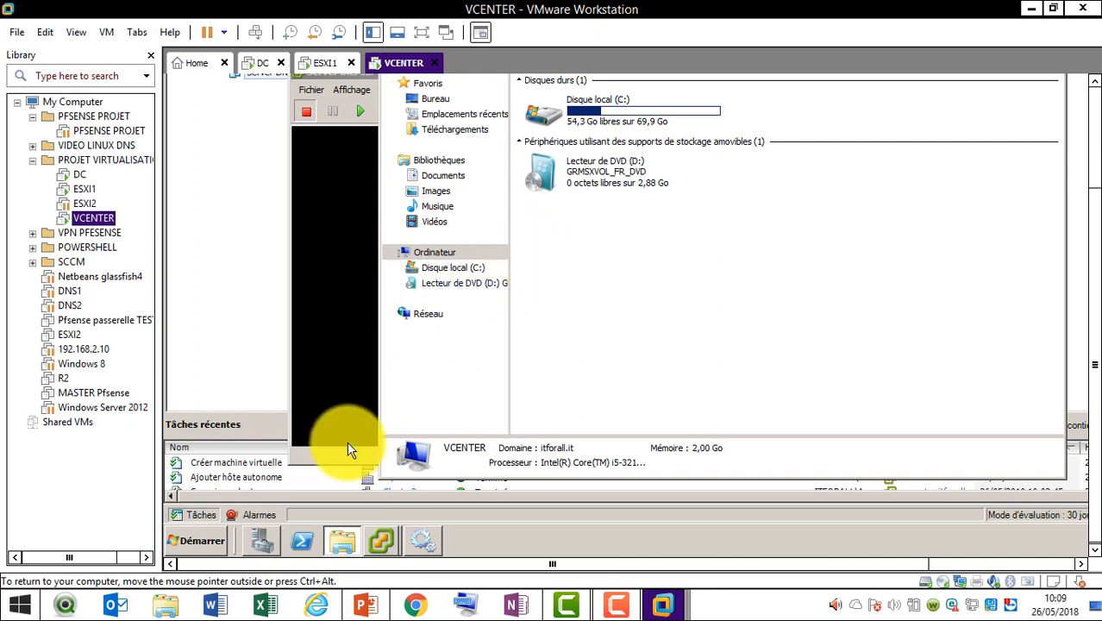
pyautogui.click(1095, 161)
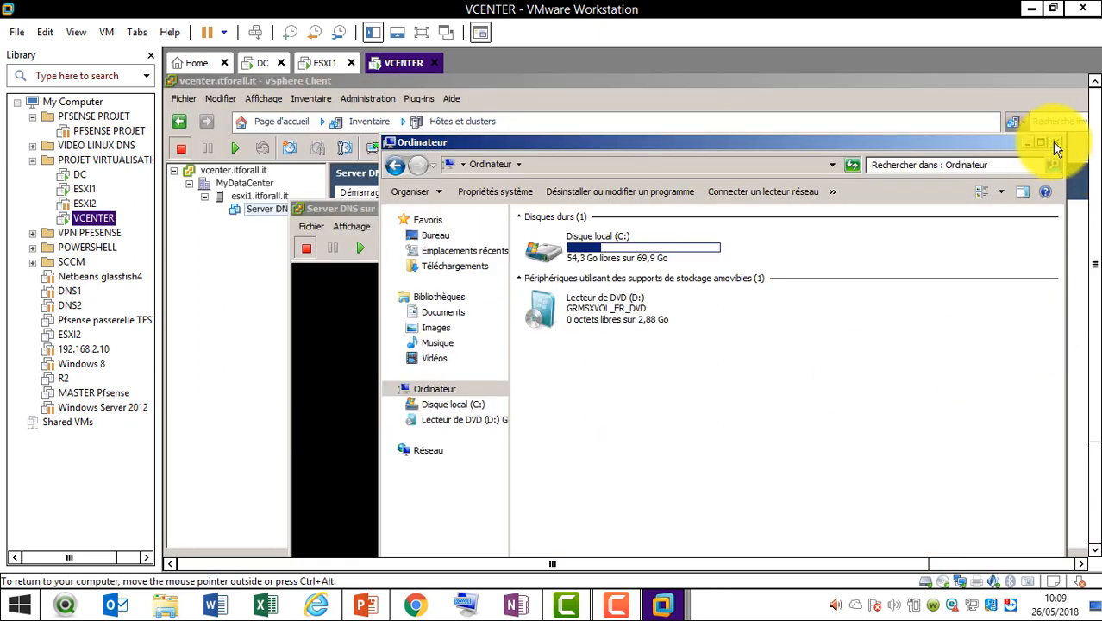
pyautogui.click(1055, 143)
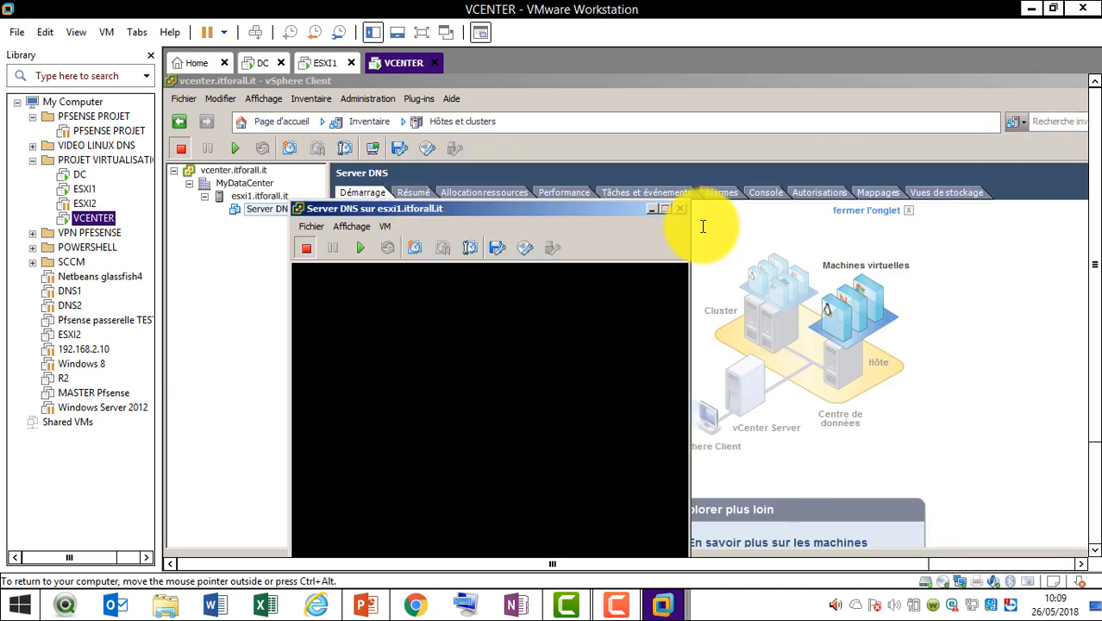
# Check the console's CD/DVD menu, then switch to the esxi1.itforall.it host page
pyautogui.click(527, 251)
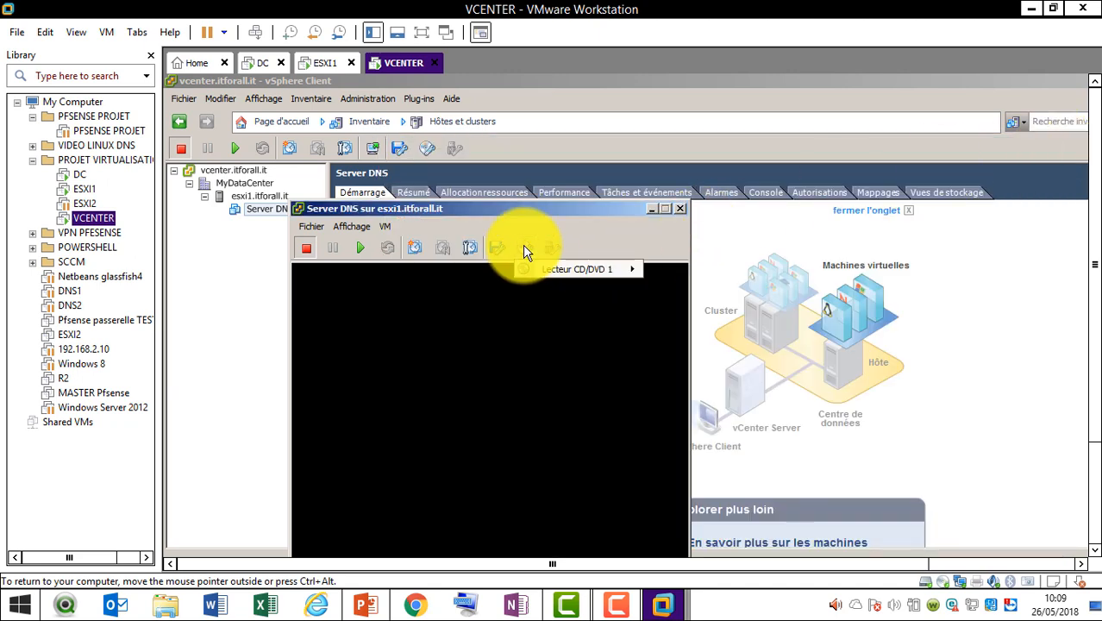
pyautogui.moveTo(591, 268)
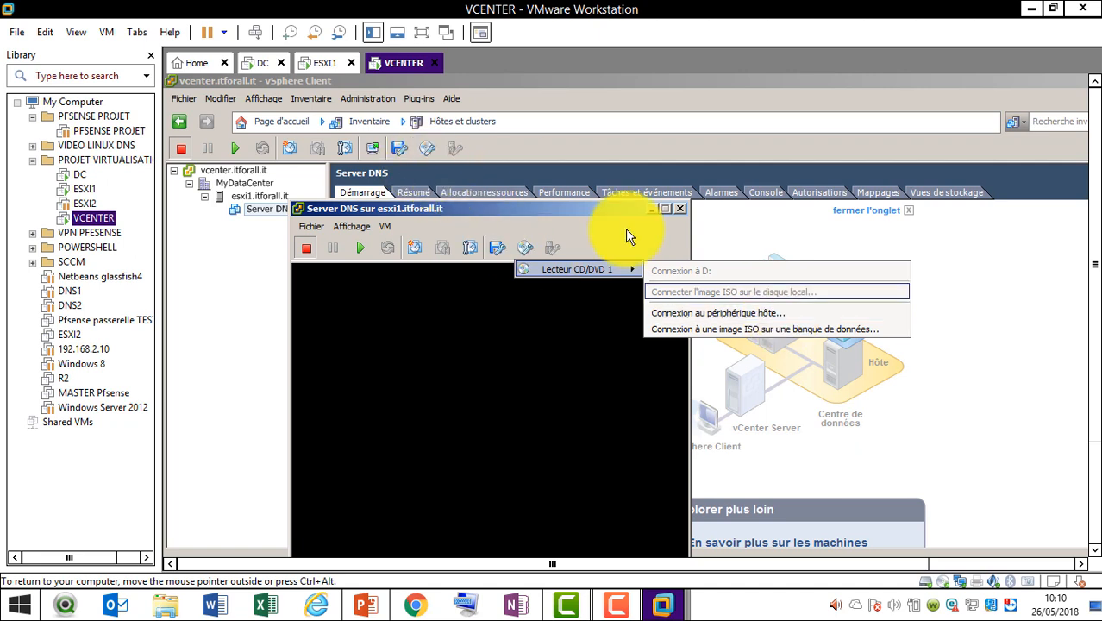
pyautogui.click(250, 197)
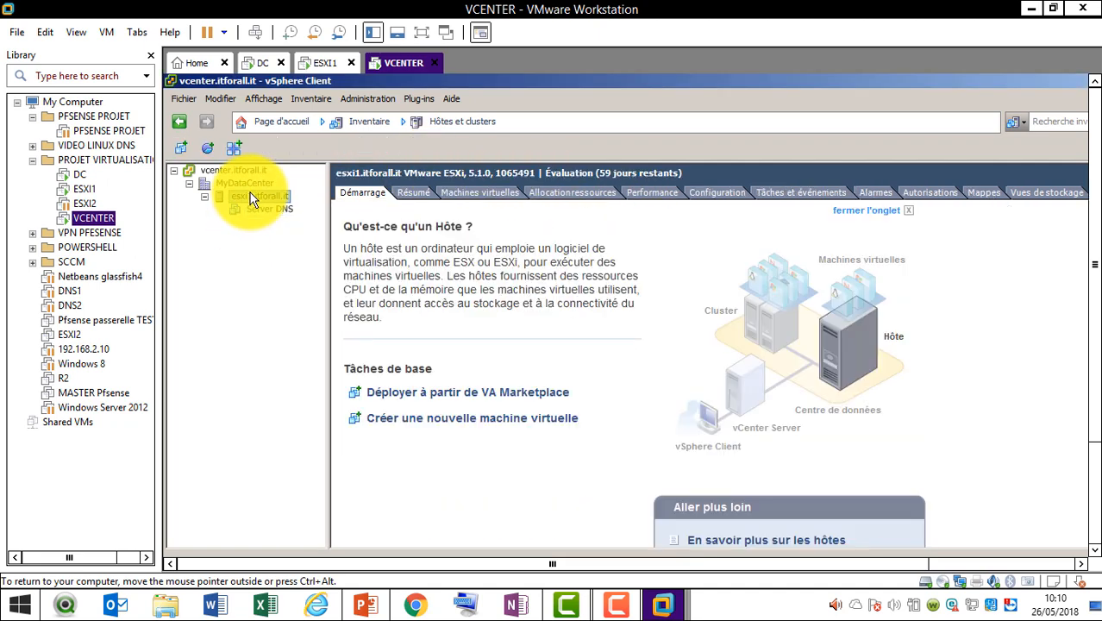
pyautogui.click(330, 65)
pyautogui.rightClick(330, 66)
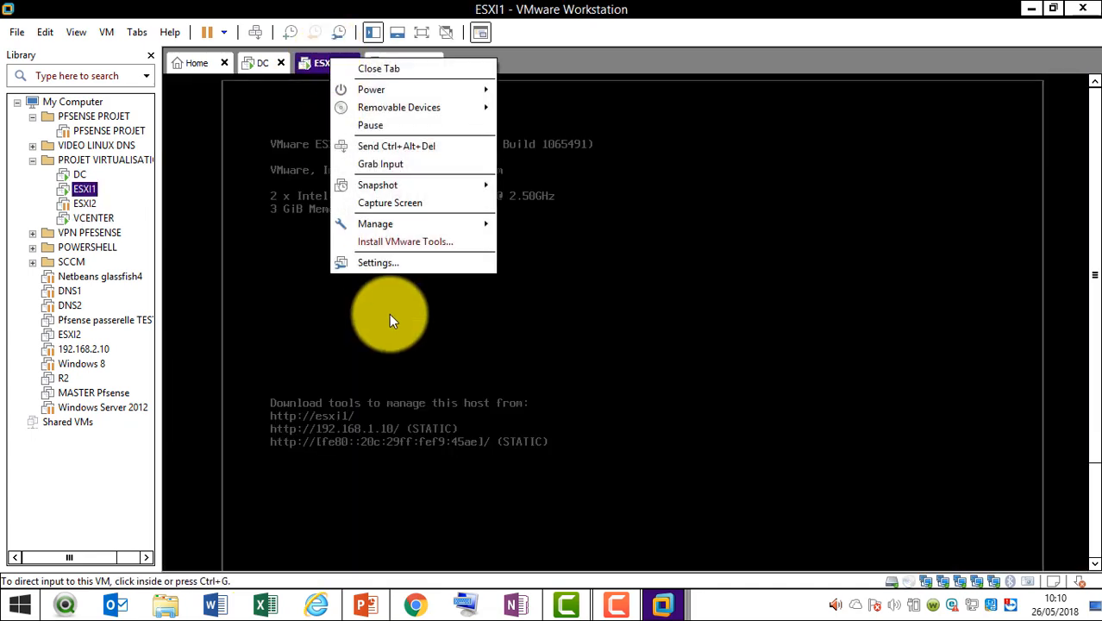
pyautogui.click(402, 264)
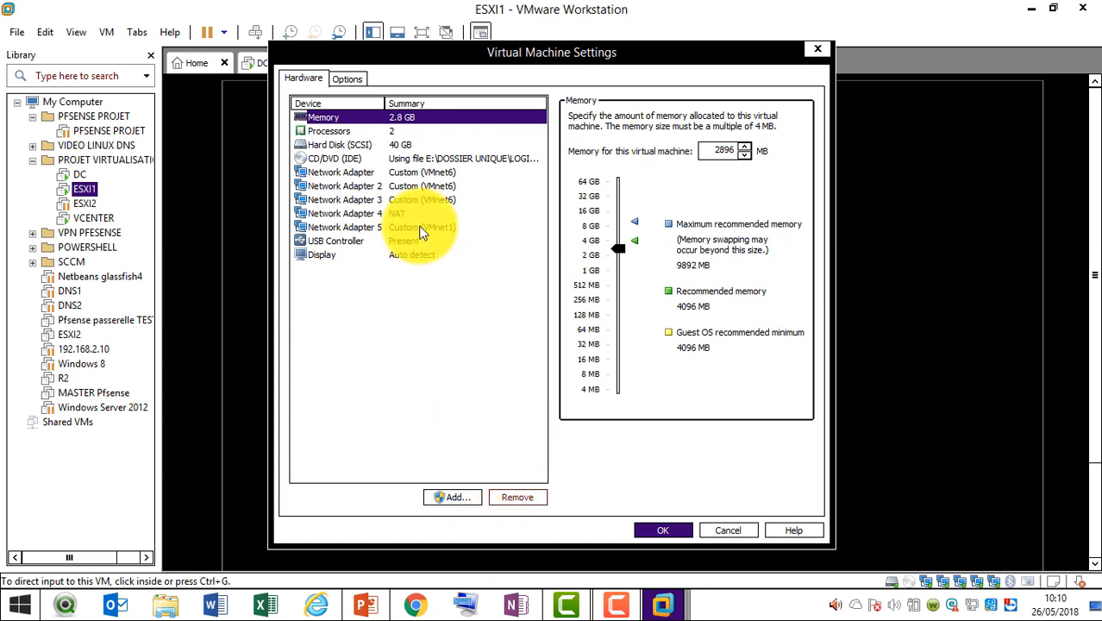
pyautogui.click(370, 160)
pyautogui.click(774, 236)
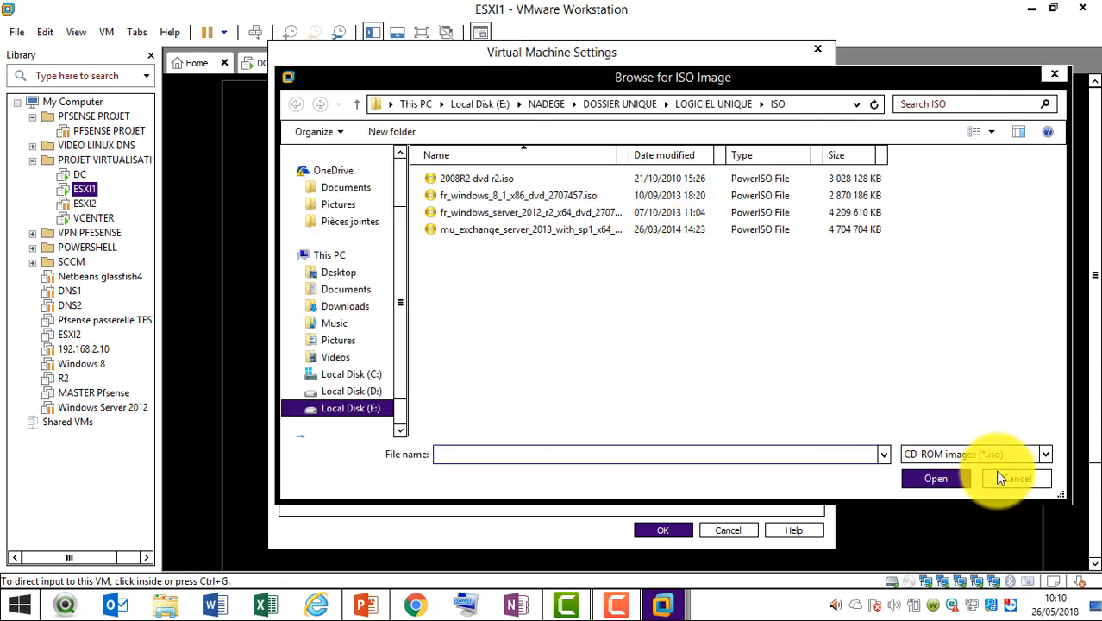
pyautogui.click(1007, 480)
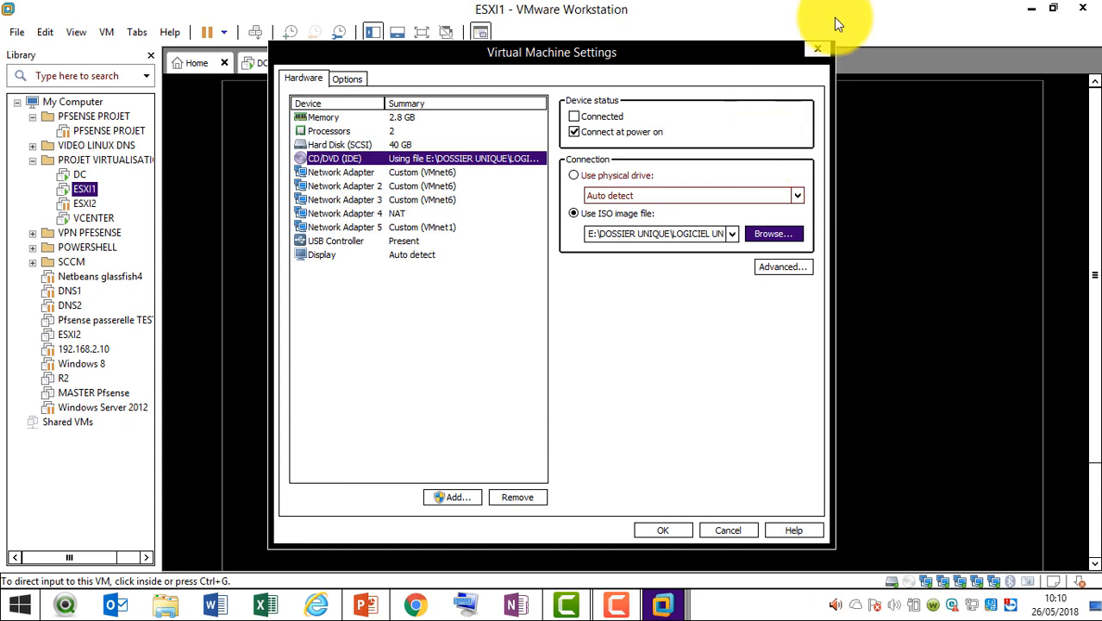
pyautogui.click(818, 47)
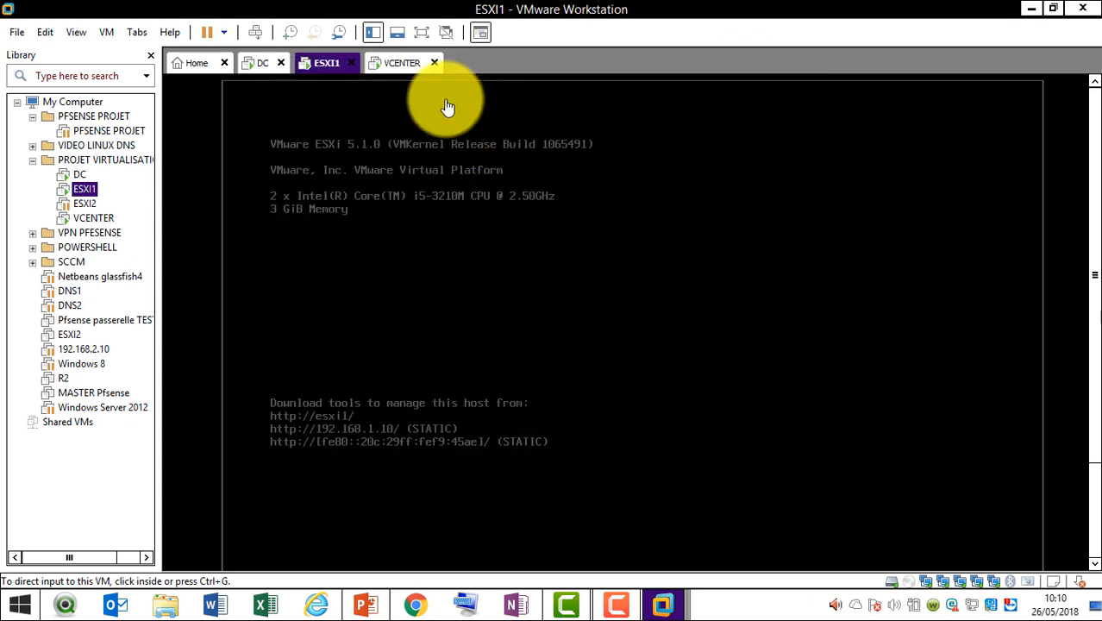
pyautogui.click(401, 65)
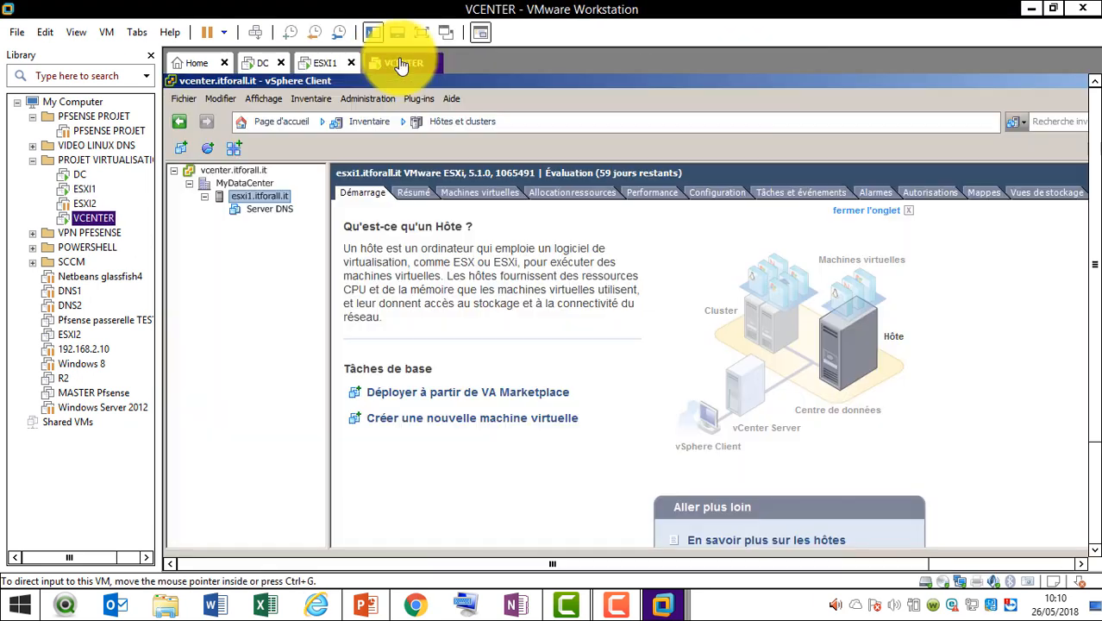
# Bring the Server DNS console forward from the guest taskbar and show its CD/DVD drive choices
pyautogui.click(1097, 517)
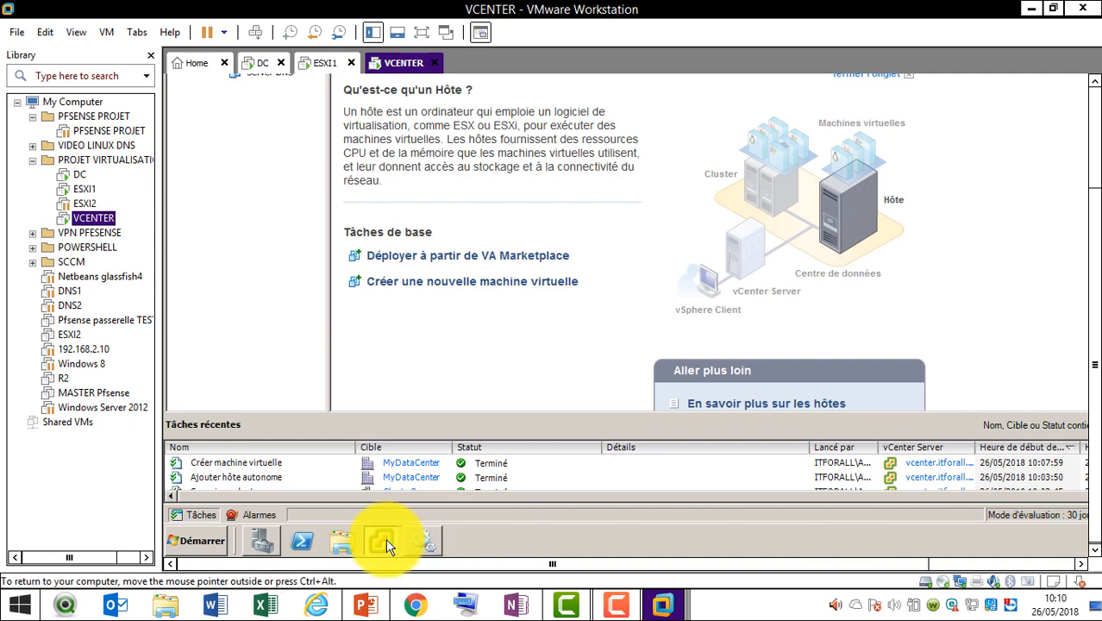
pyautogui.moveTo(385, 538)
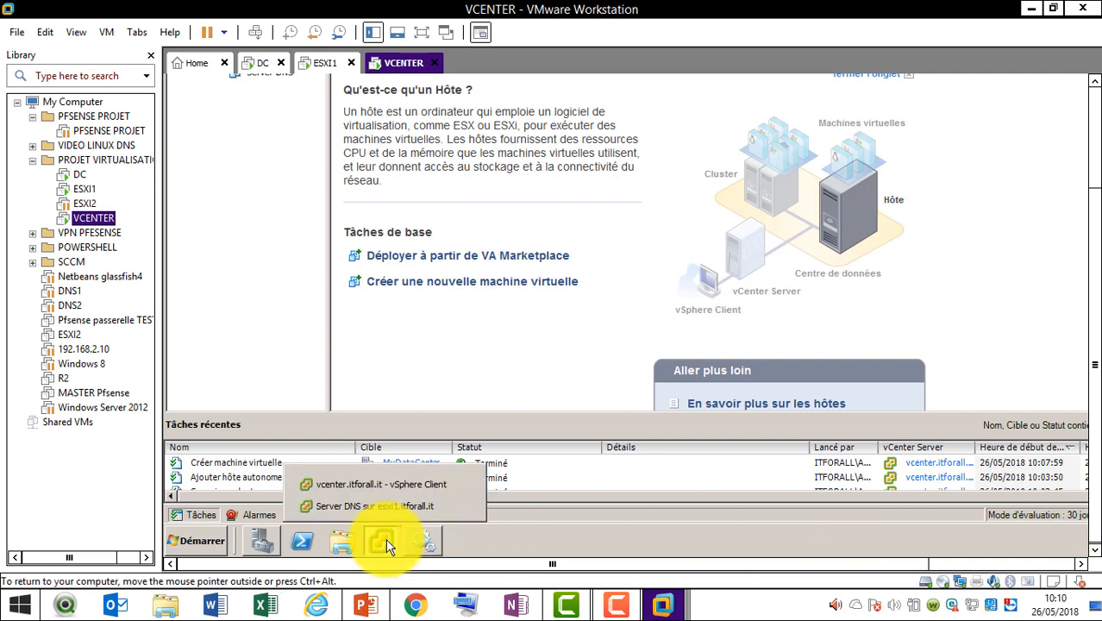
pyautogui.click(419, 508)
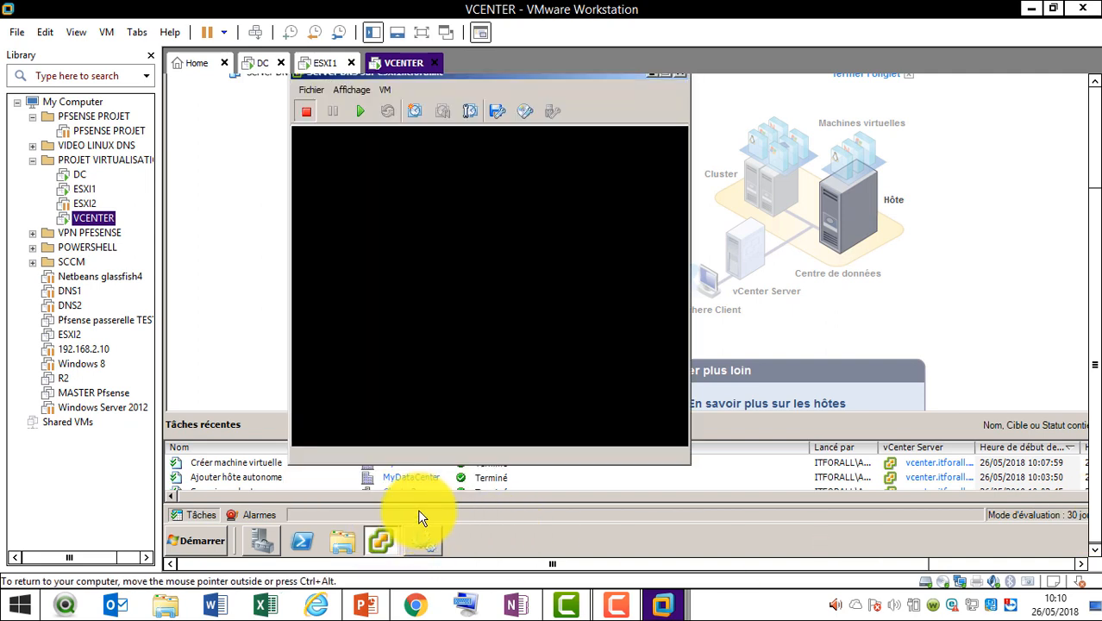
pyautogui.click(522, 112)
pyautogui.moveTo(576, 131)
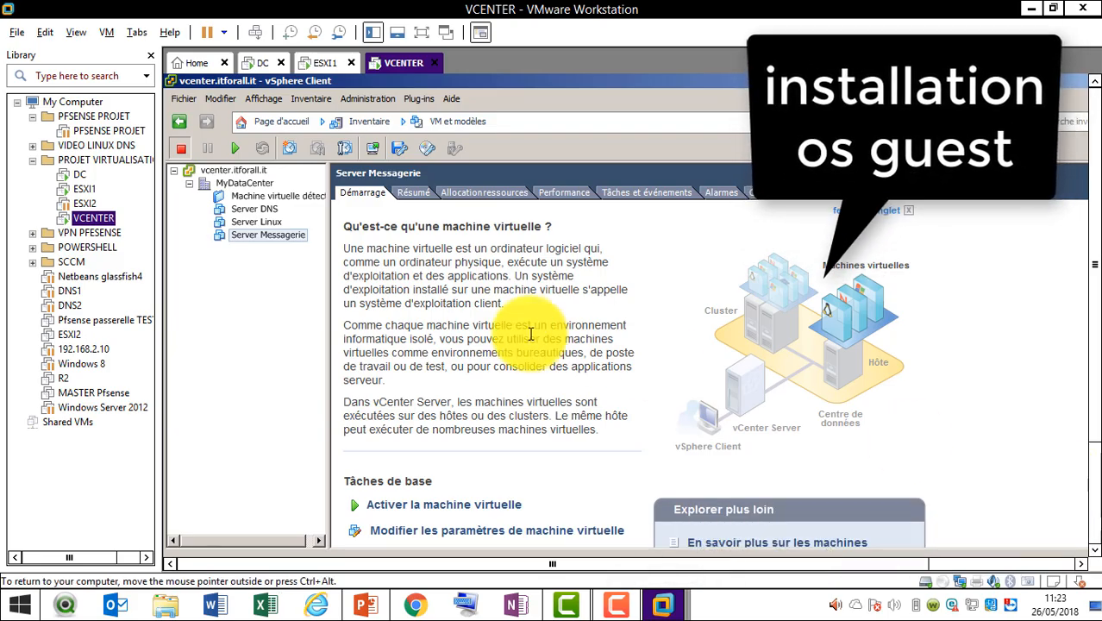
# Rename Server Messagerie to 'wind 8' and open its console
pyautogui.click(273, 240)
pyautogui.moveTo(308, 235); pyautogui.dragTo(194, 233)
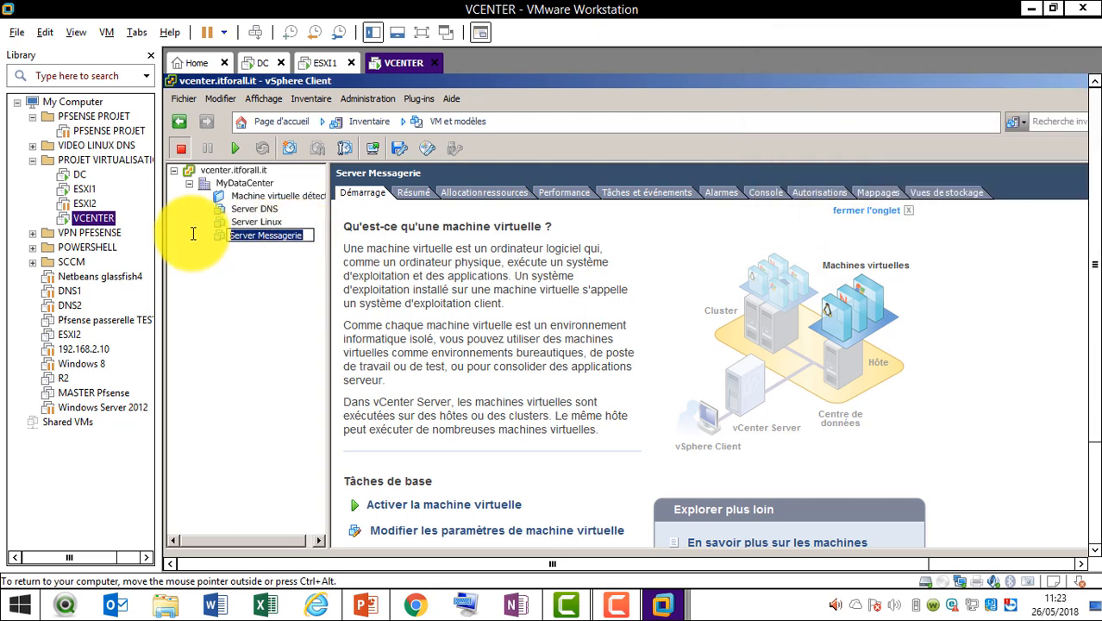
pyautogui.write('win')
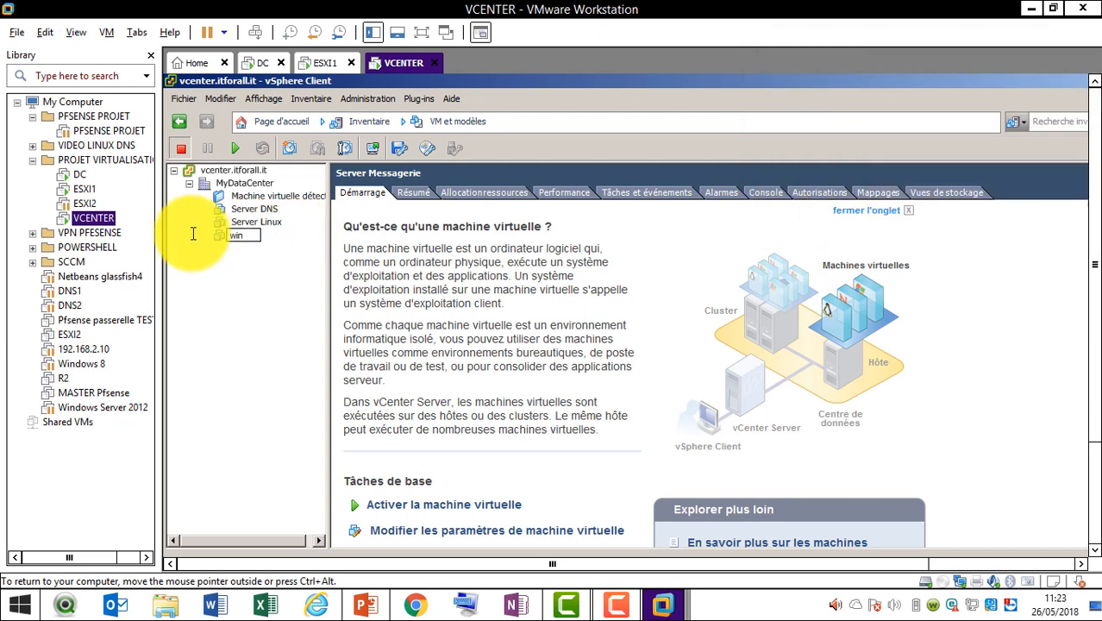
pyautogui.write('d 8')
pyautogui.press('Return')
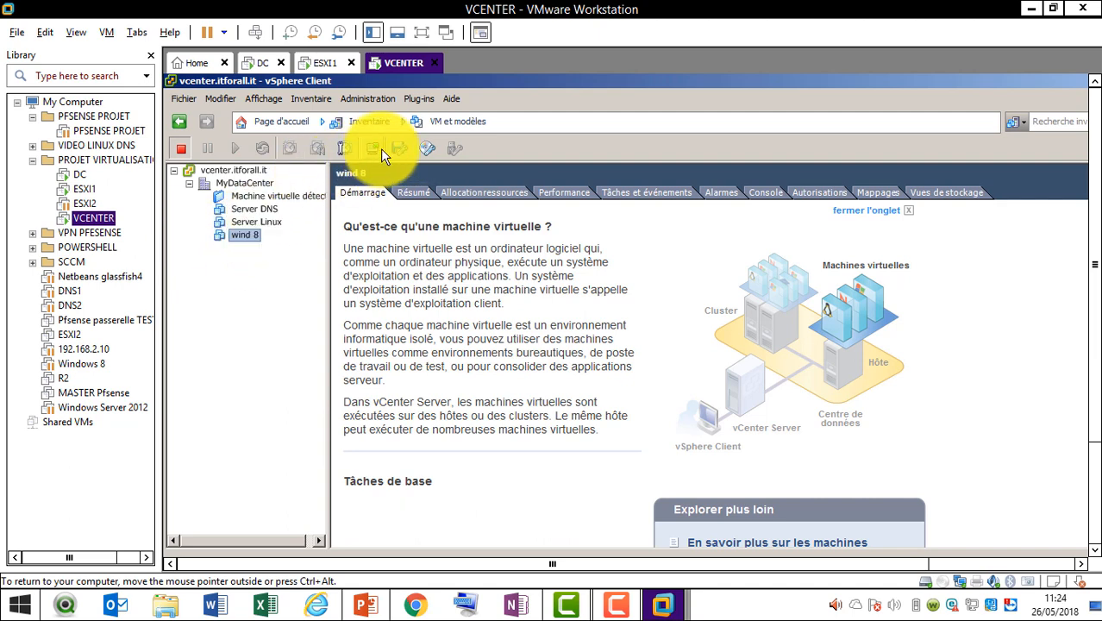
pyautogui.click(371, 148)
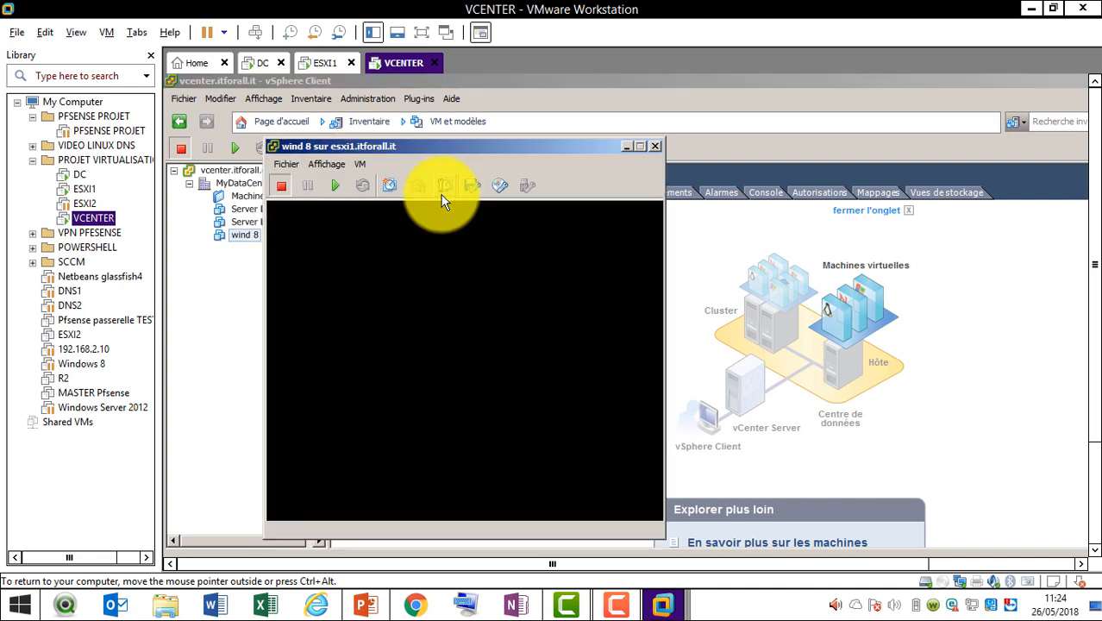
# Connect wind 8's Lecteur CD/DVD 1 to the host CD-ROM device
pyautogui.click(499, 186)
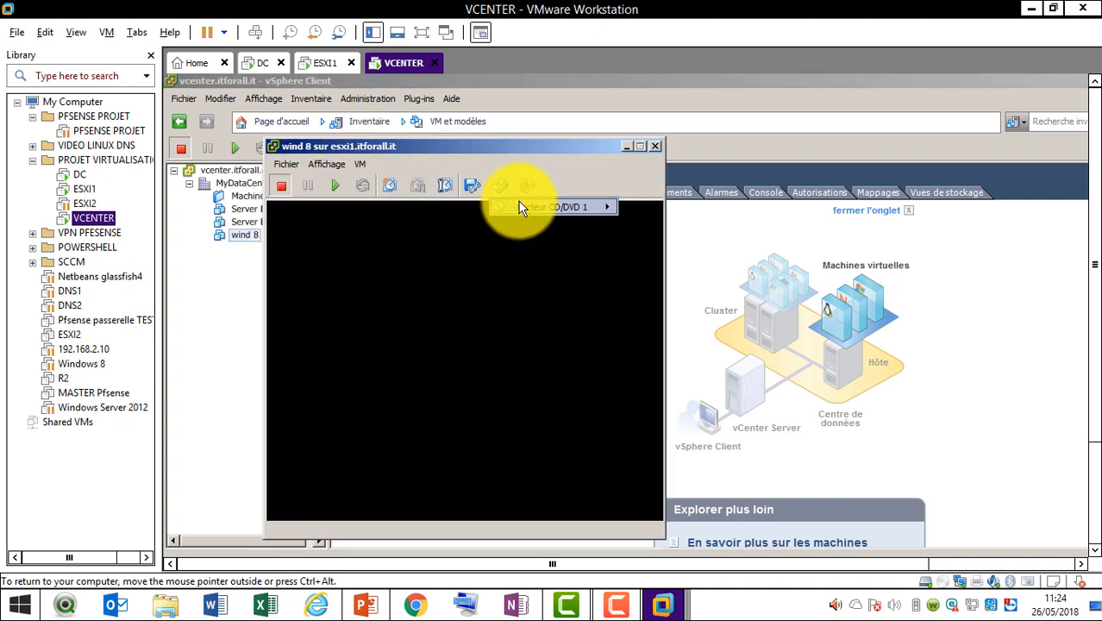
pyautogui.moveTo(521, 208)
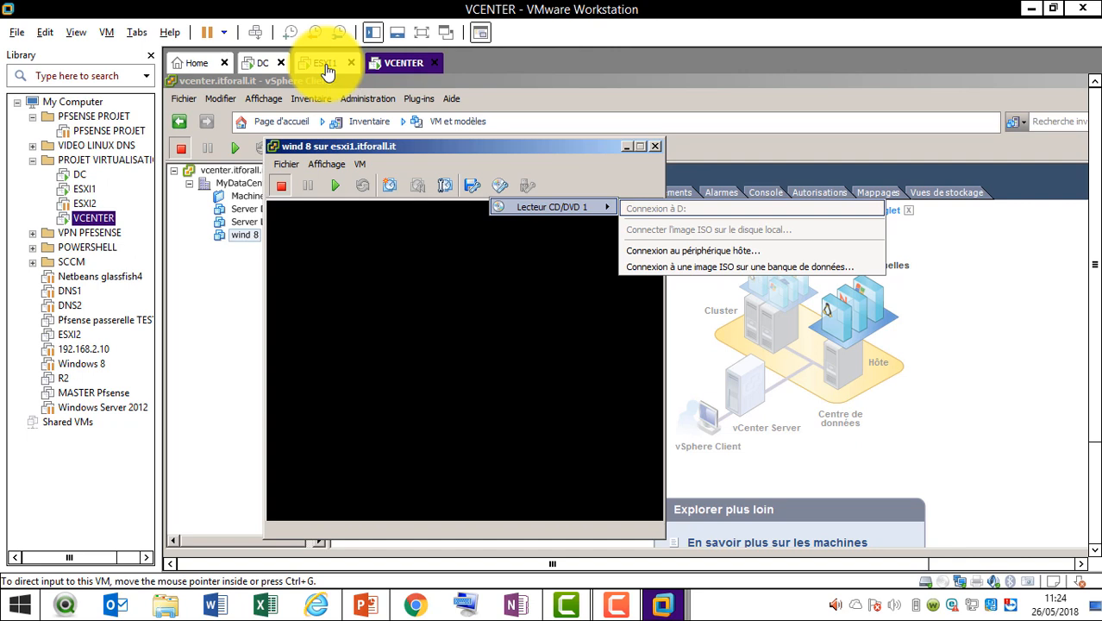
pyautogui.click(734, 251)
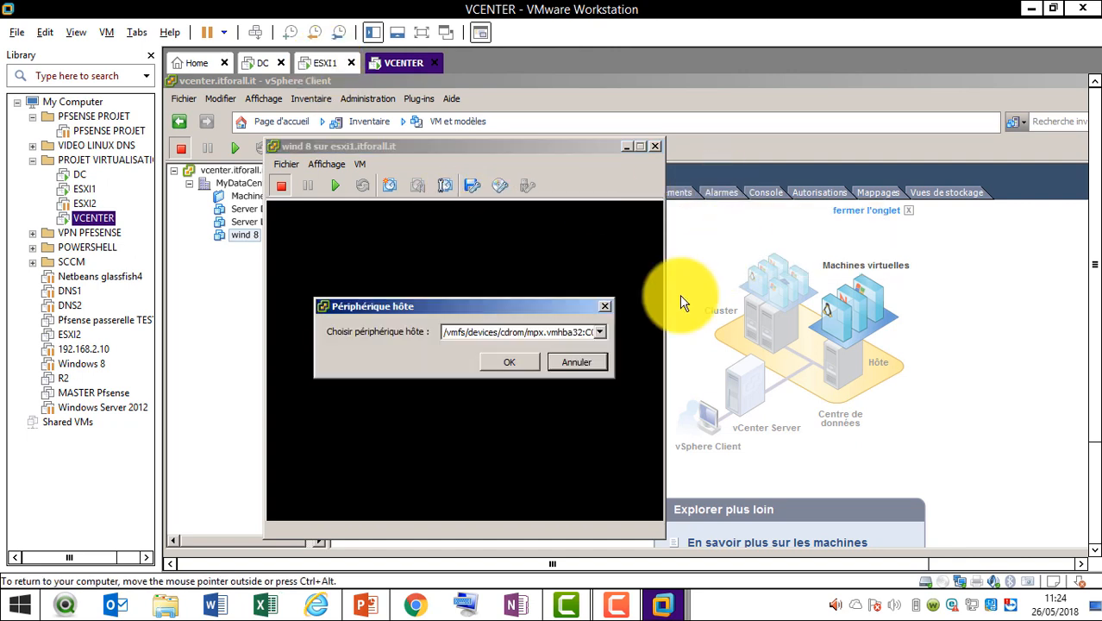
pyautogui.click(528, 358)
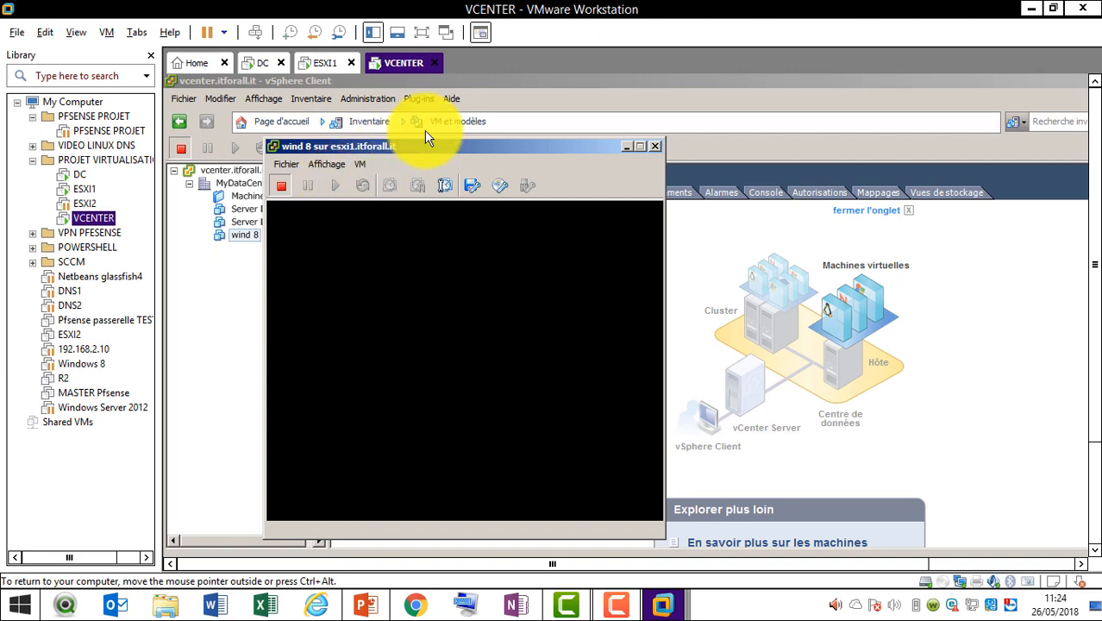
pyautogui.moveTo(433, 148); pyautogui.dragTo(435, 132)
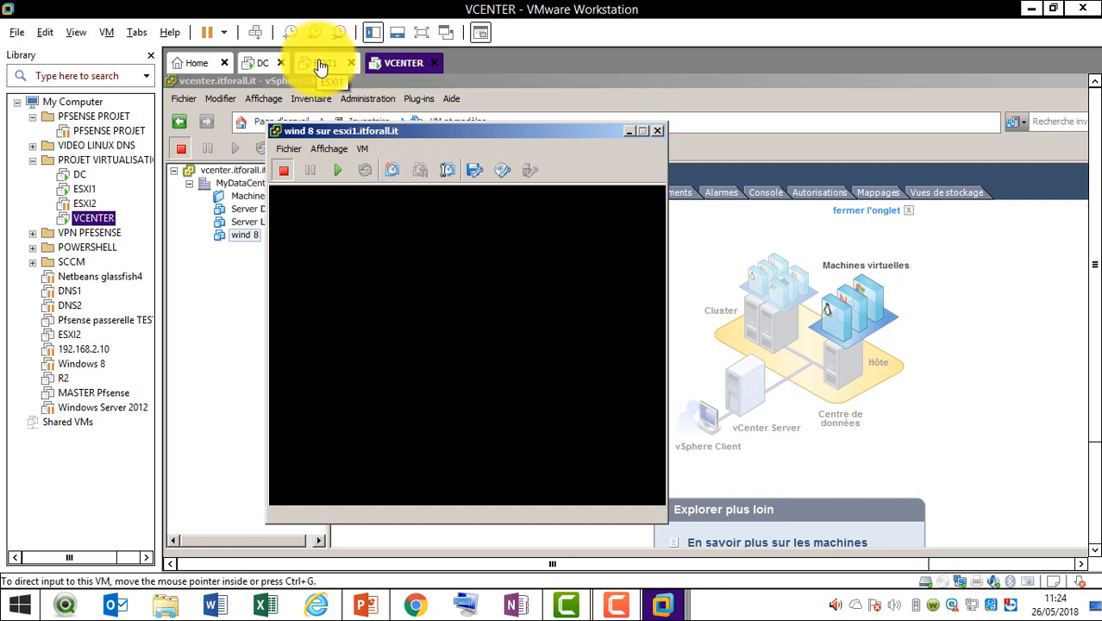
# Power on wind 8, confirm its task shows Terminé, and restore its console from the taskbar
pyautogui.click(483, 348)
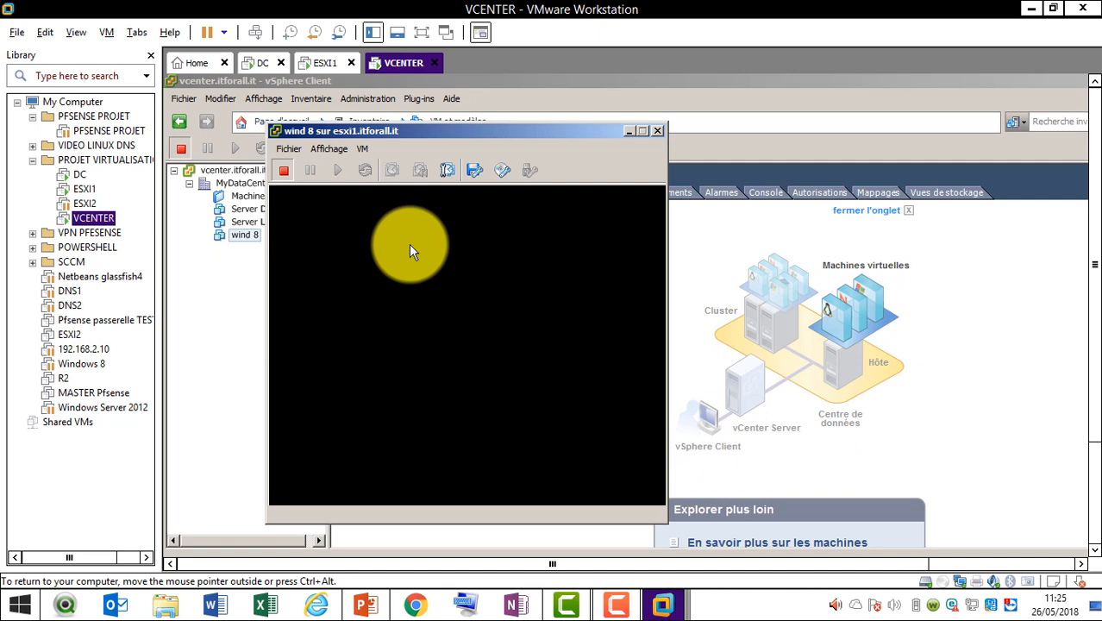
pyautogui.click(1095, 470)
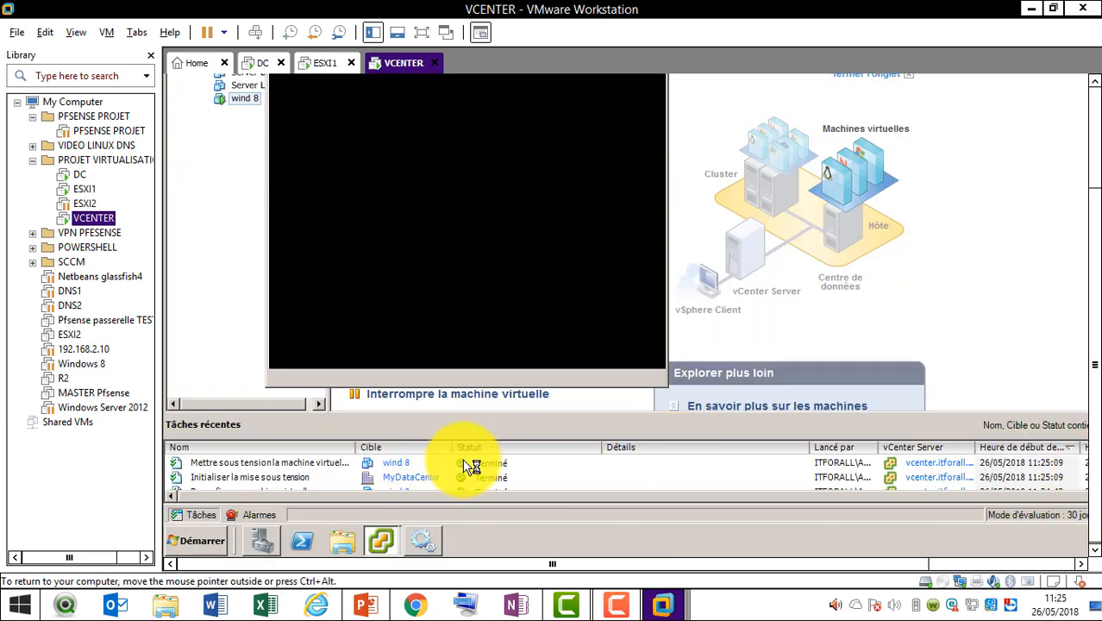
pyautogui.click(494, 465)
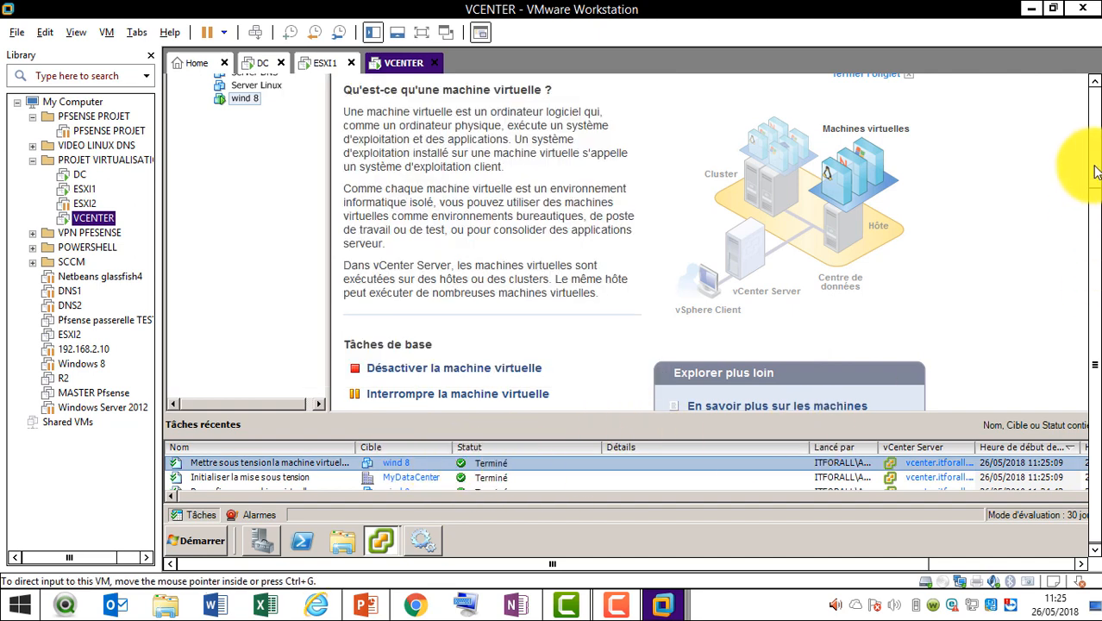
pyautogui.click(384, 539)
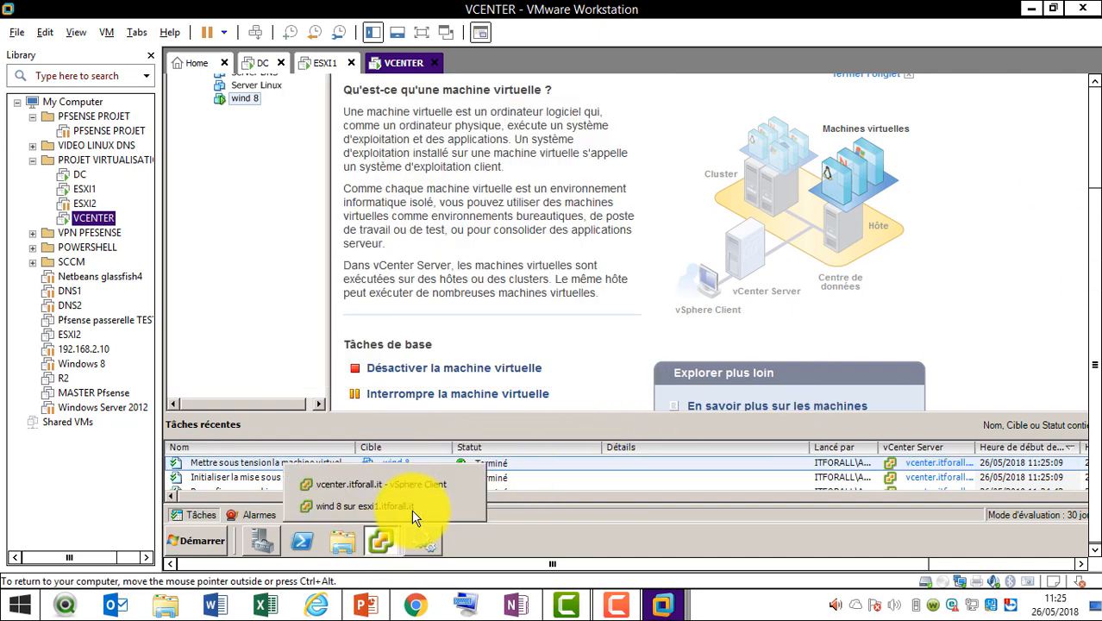
pyautogui.click(418, 514)
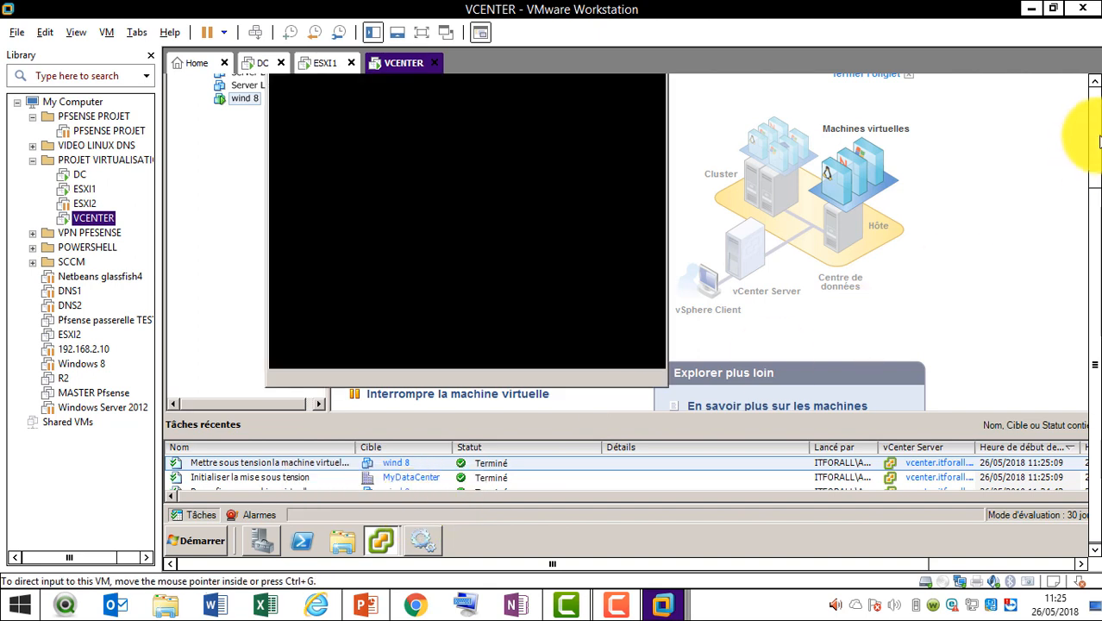
# Reconnect Lecteur CD/DVD 1 to the host CD-ROM device via Connexion au périphérique hôte…
pyautogui.click(501, 169)
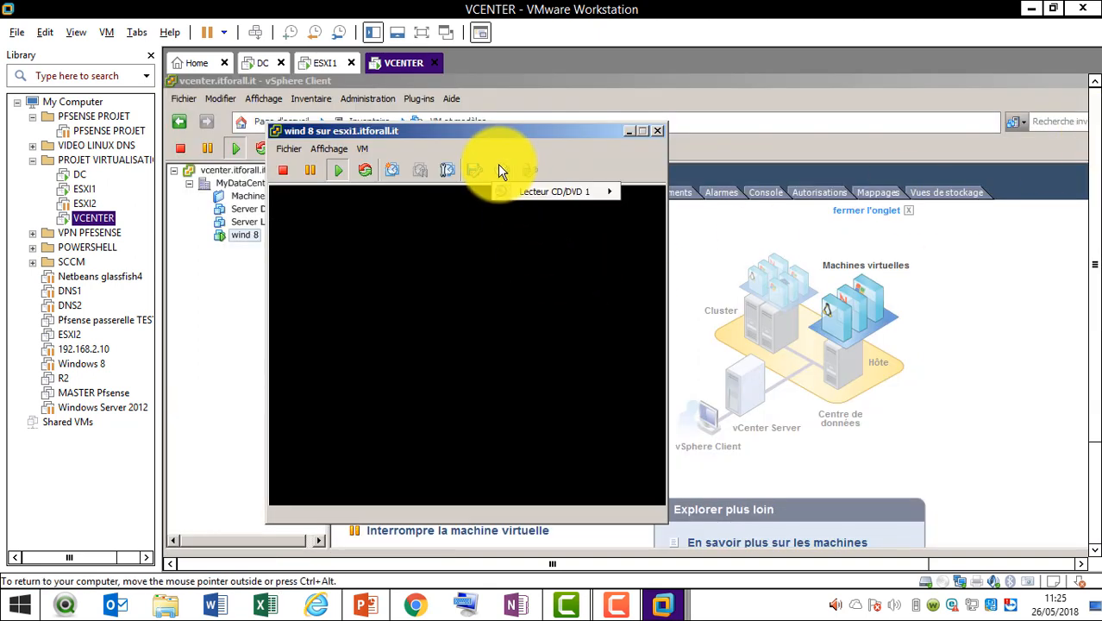
pyautogui.moveTo(547, 192)
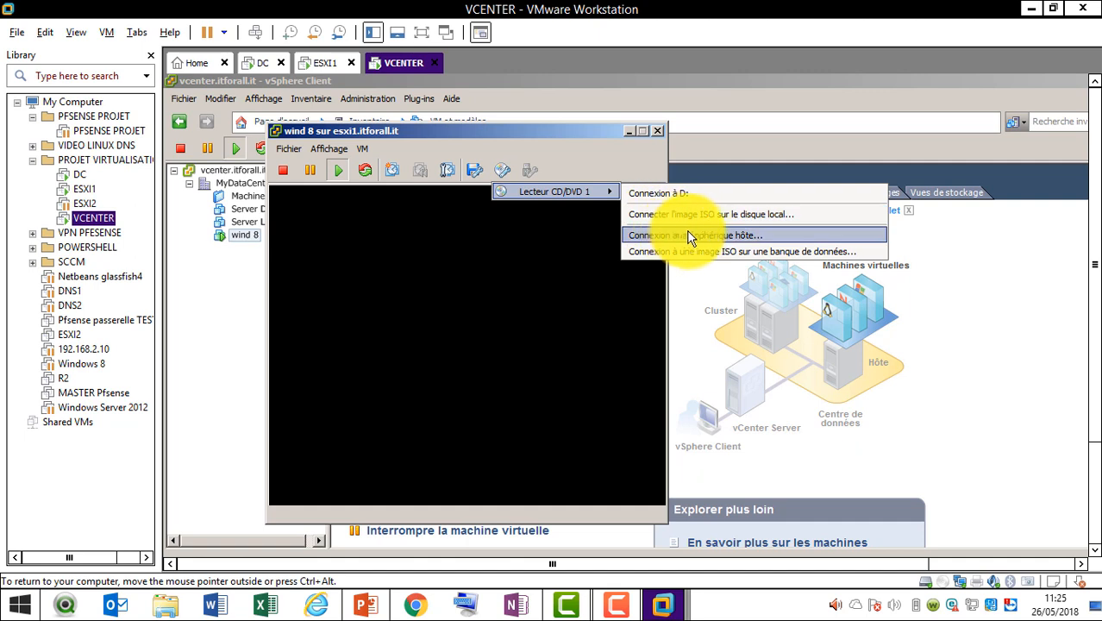
pyautogui.click(717, 234)
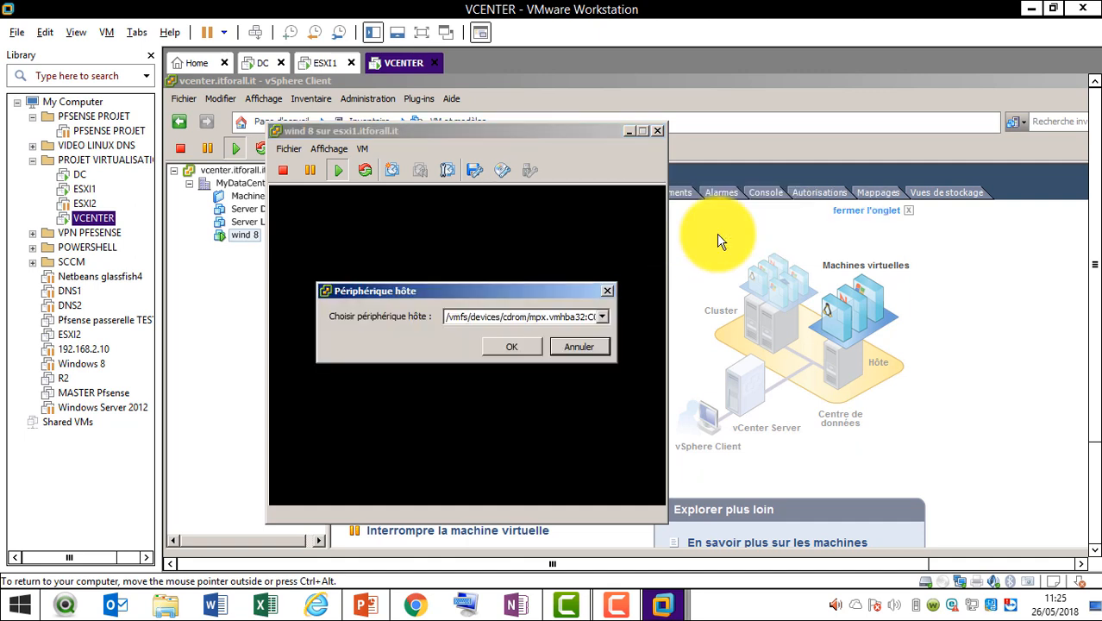
pyautogui.click(522, 349)
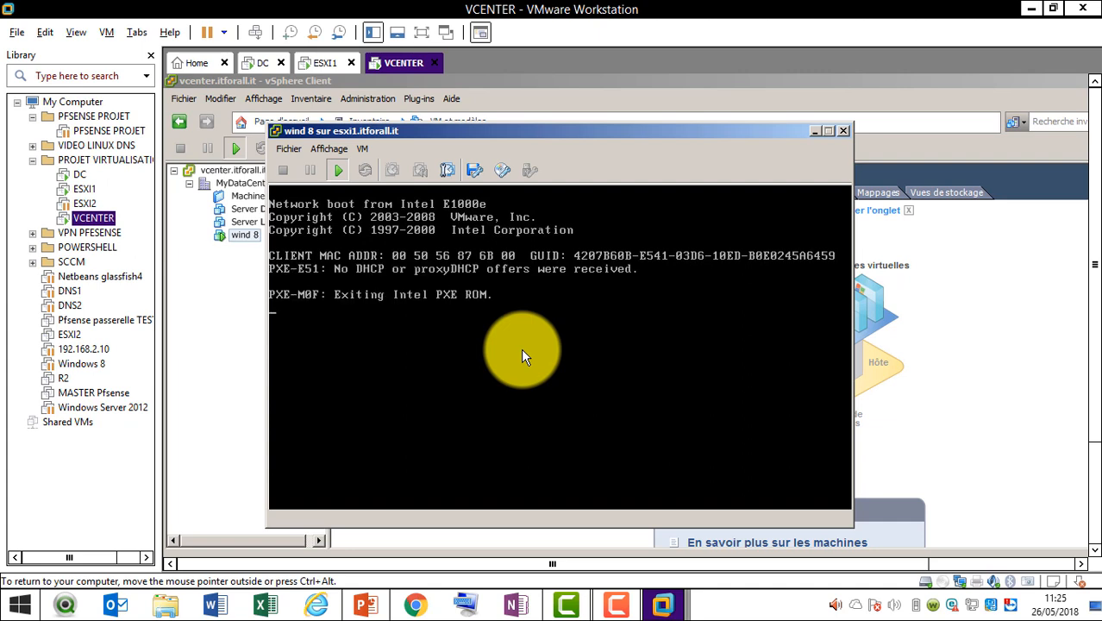
# Verify the drive stays connected while wind 8 restarts into the Windows 8 setup
pyautogui.click(498, 171)
pyautogui.moveTo(505, 198)
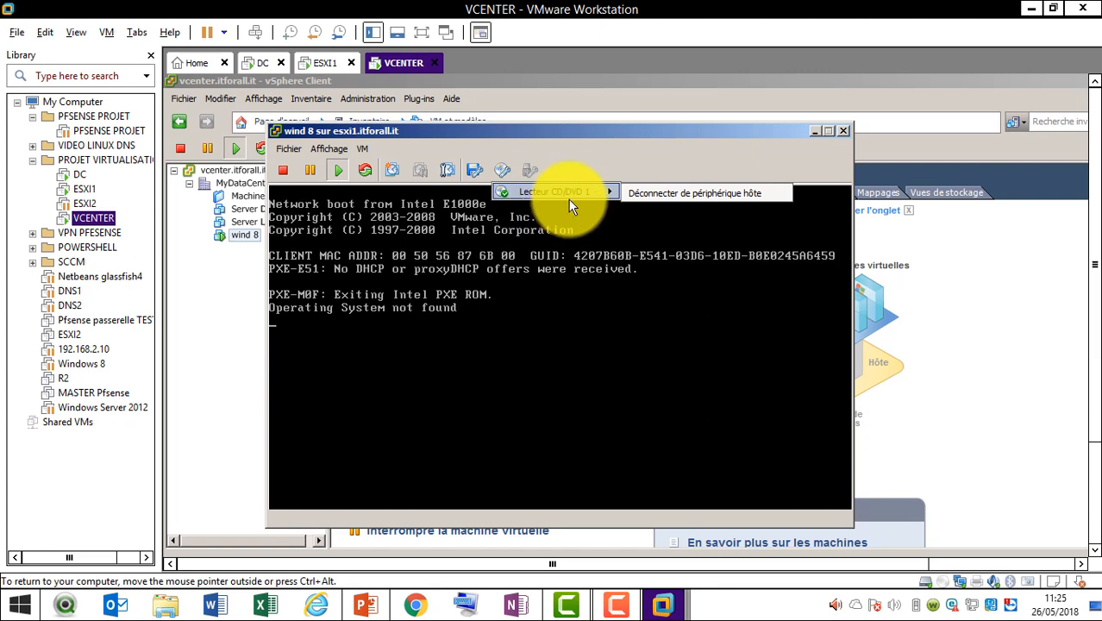
pyautogui.click(668, 153)
pyautogui.click(397, 339)
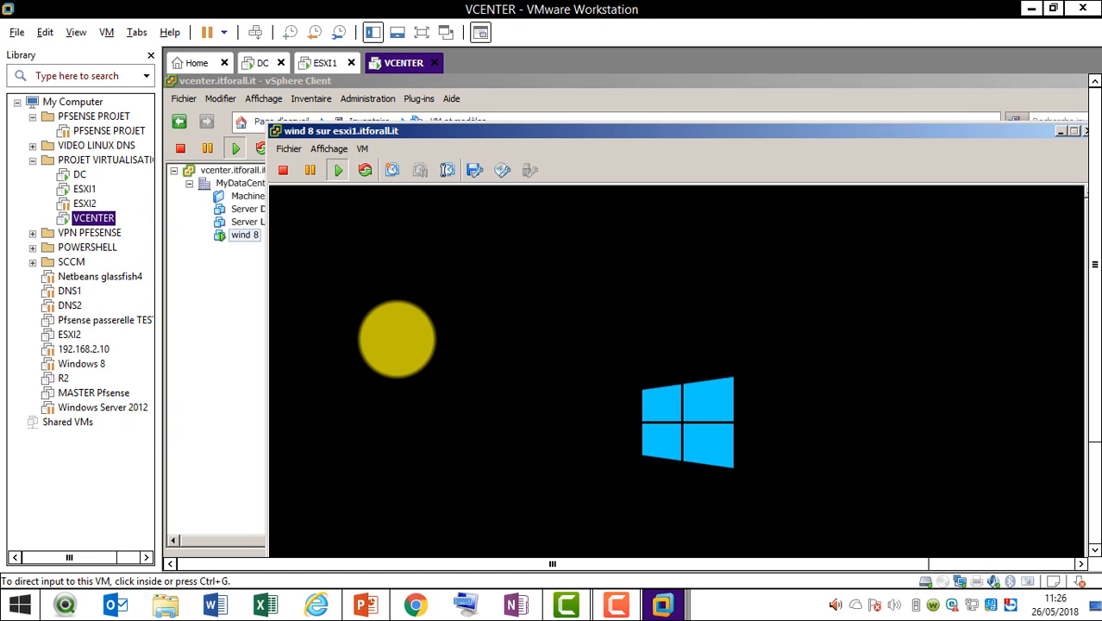
pyautogui.click(504, 171)
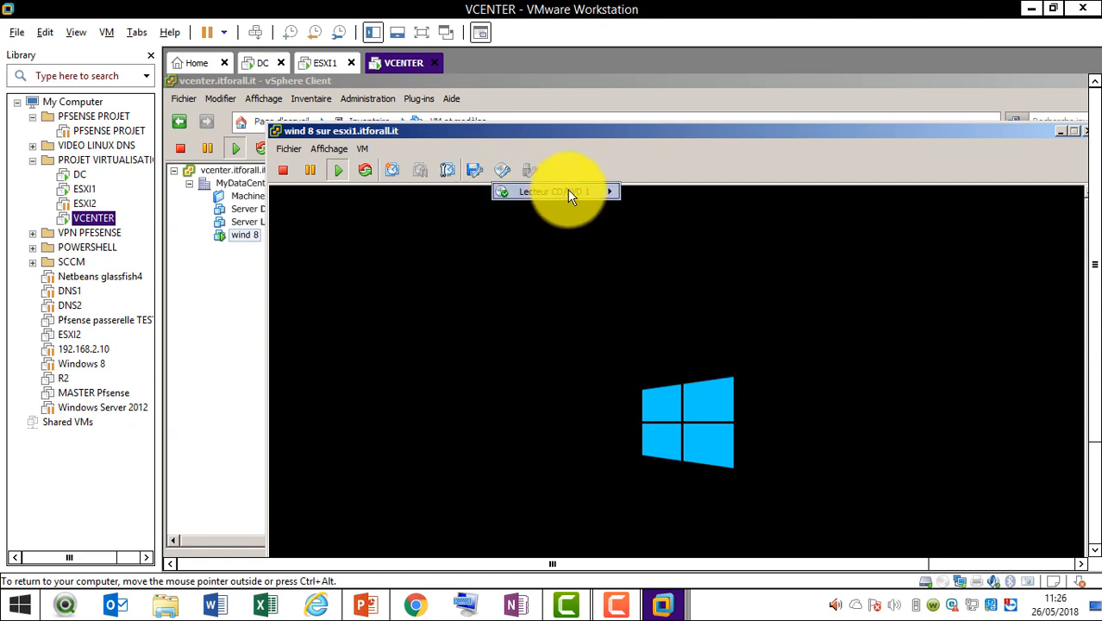
pyautogui.moveTo(569, 191)
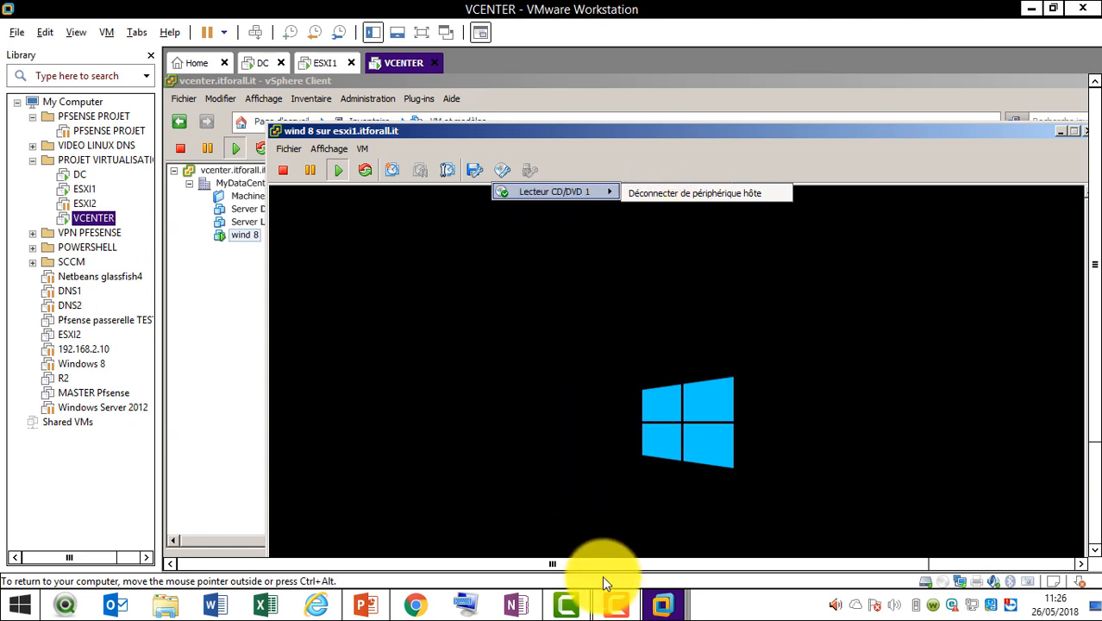
pyautogui.click(615, 604)
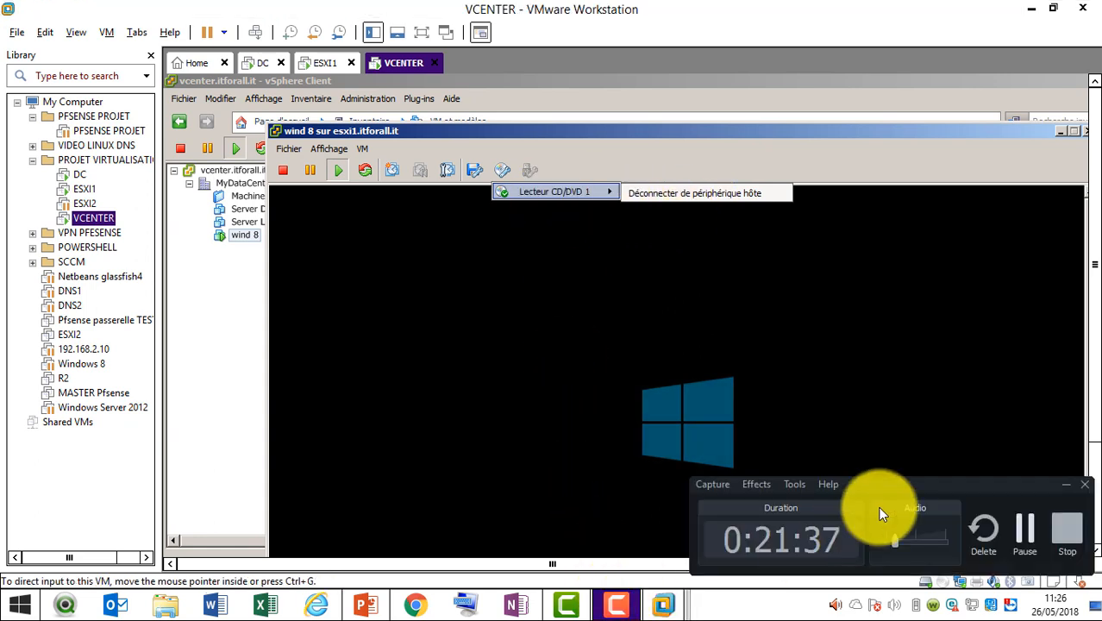
pyautogui.click(1025, 536)
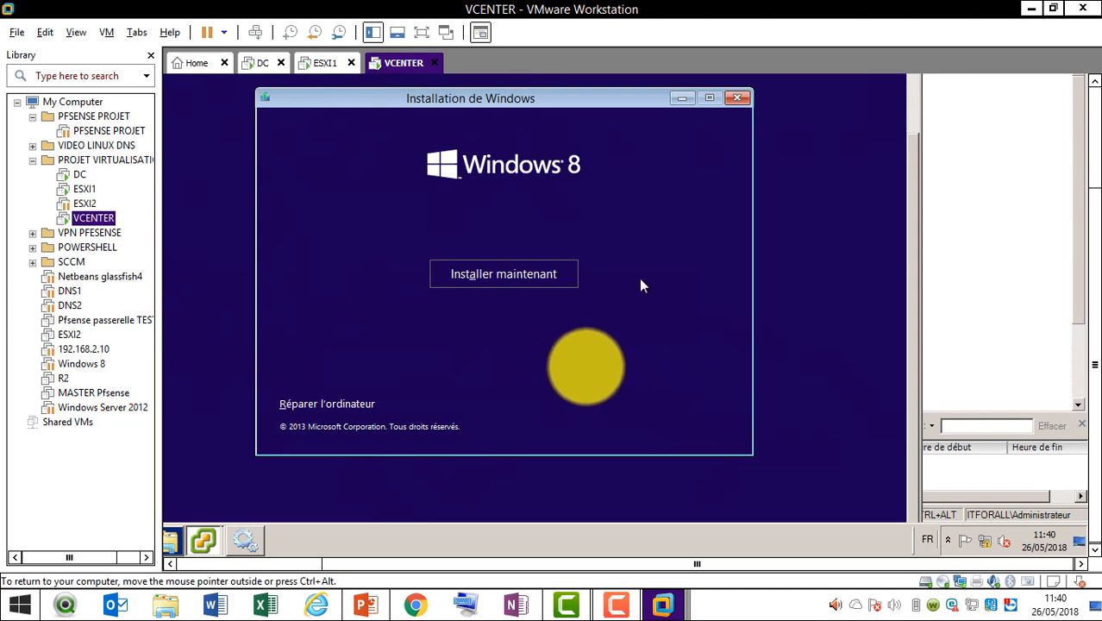
# Start the Windows 8 installation on wind 8 with Installer maintenant
pyautogui.click(550, 277)
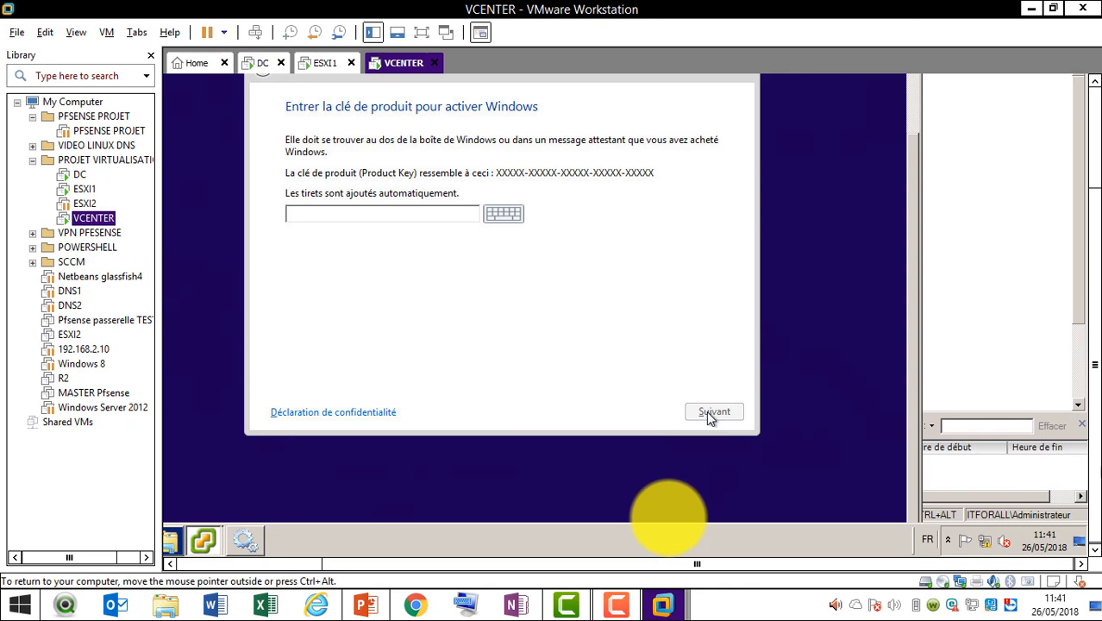
pyautogui.click(613, 602)
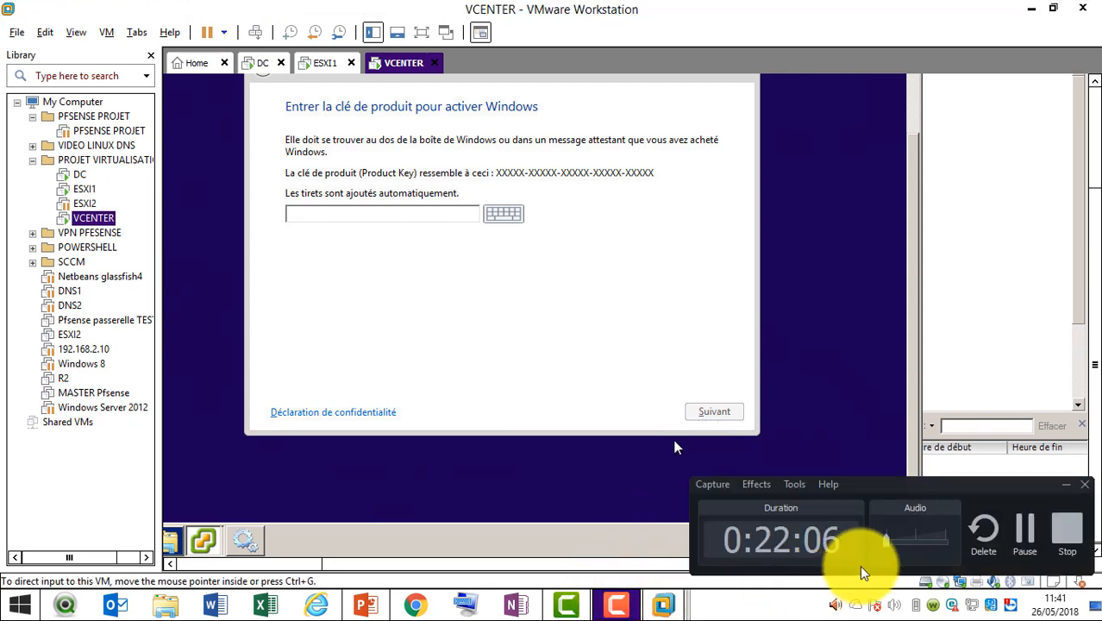
pyautogui.click(1025, 528)
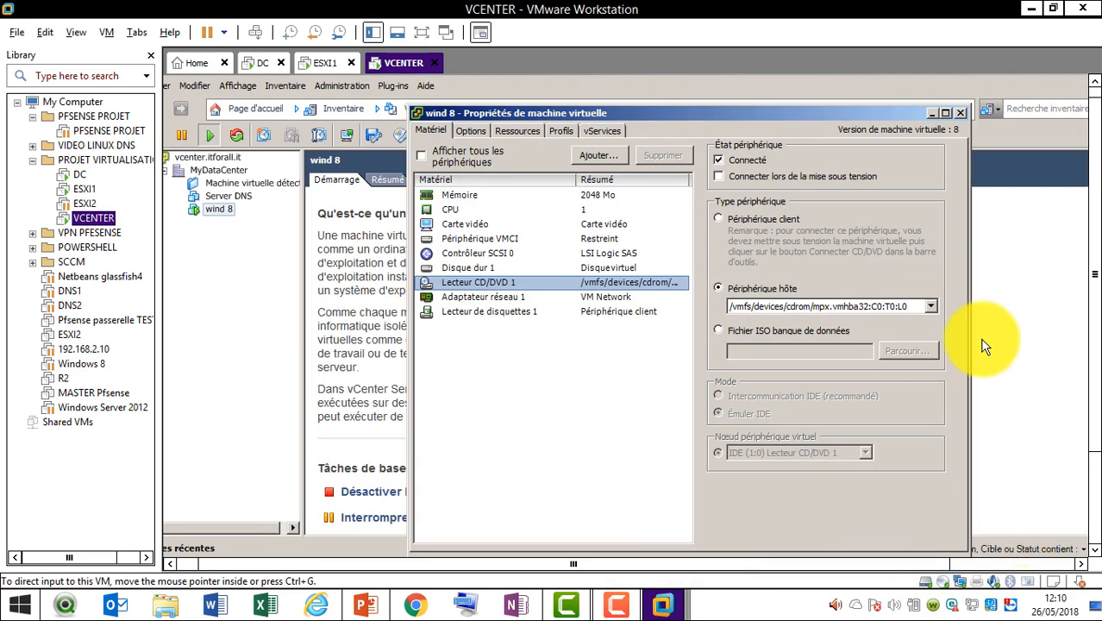
# Reopen wind 8's settings via Modifier les paramètres... and select Lecteur CD/DVD 1
pyautogui.click(962, 113)
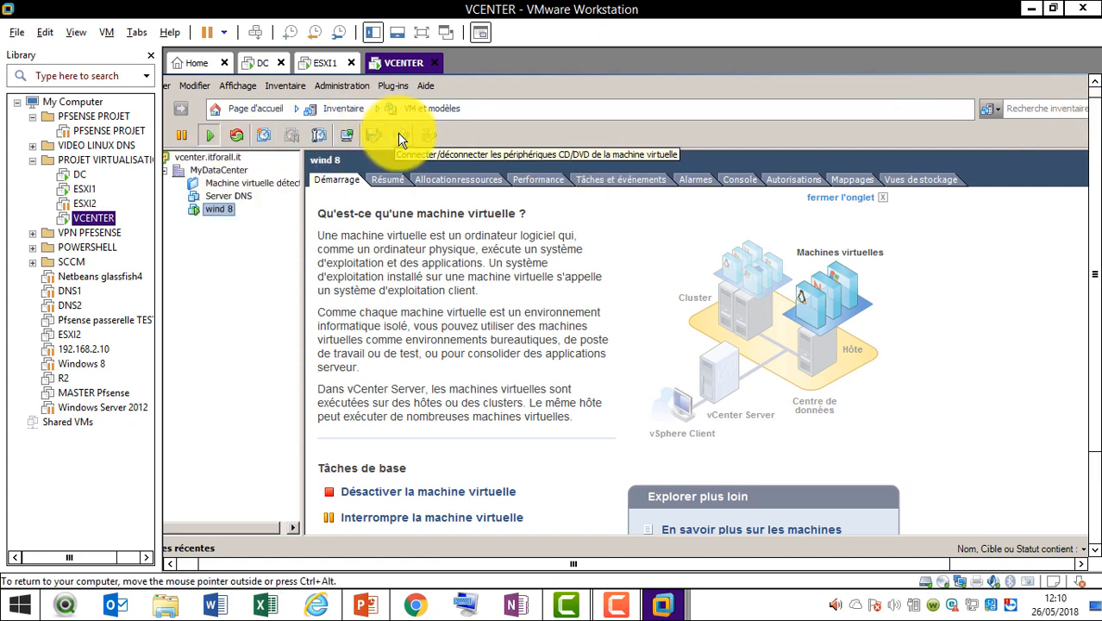
pyautogui.click(399, 135)
pyautogui.moveTo(463, 158)
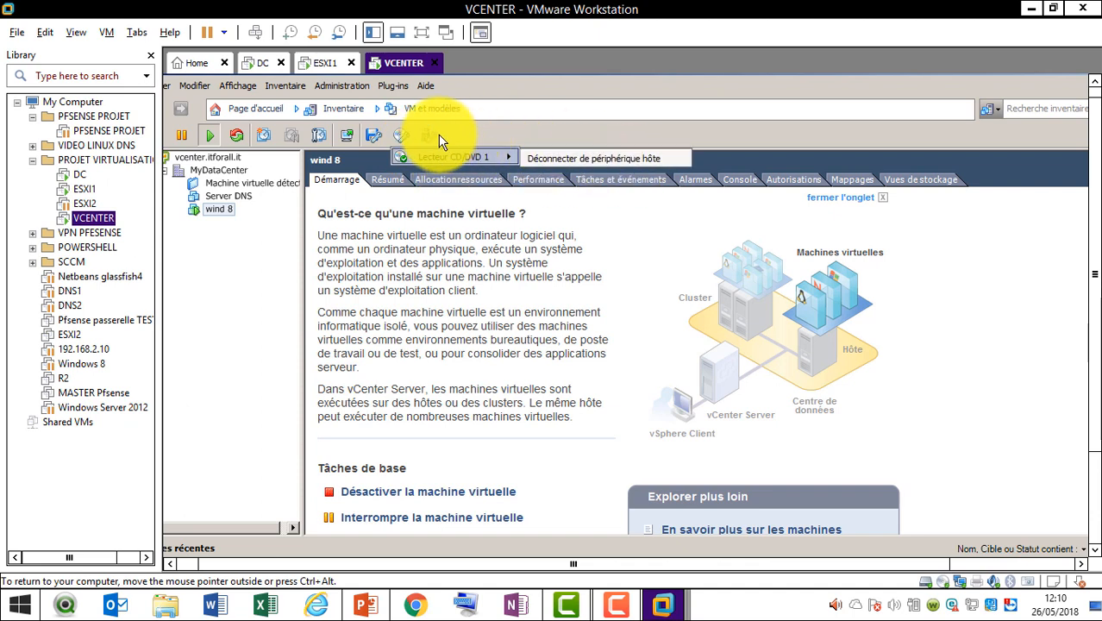
pyautogui.rightClick(233, 213)
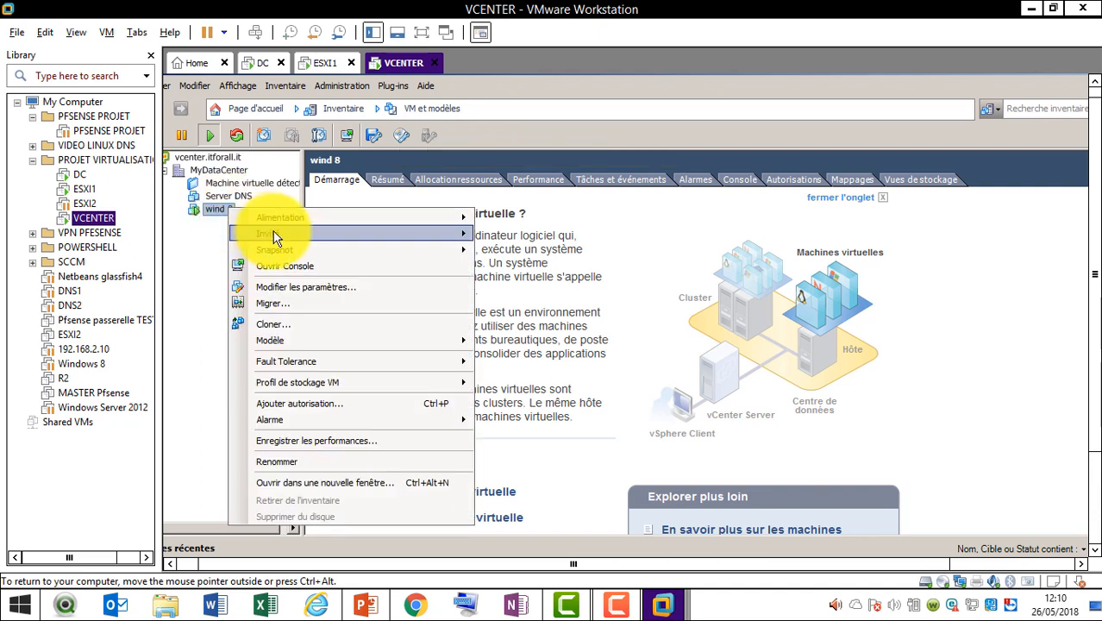
pyautogui.click(317, 288)
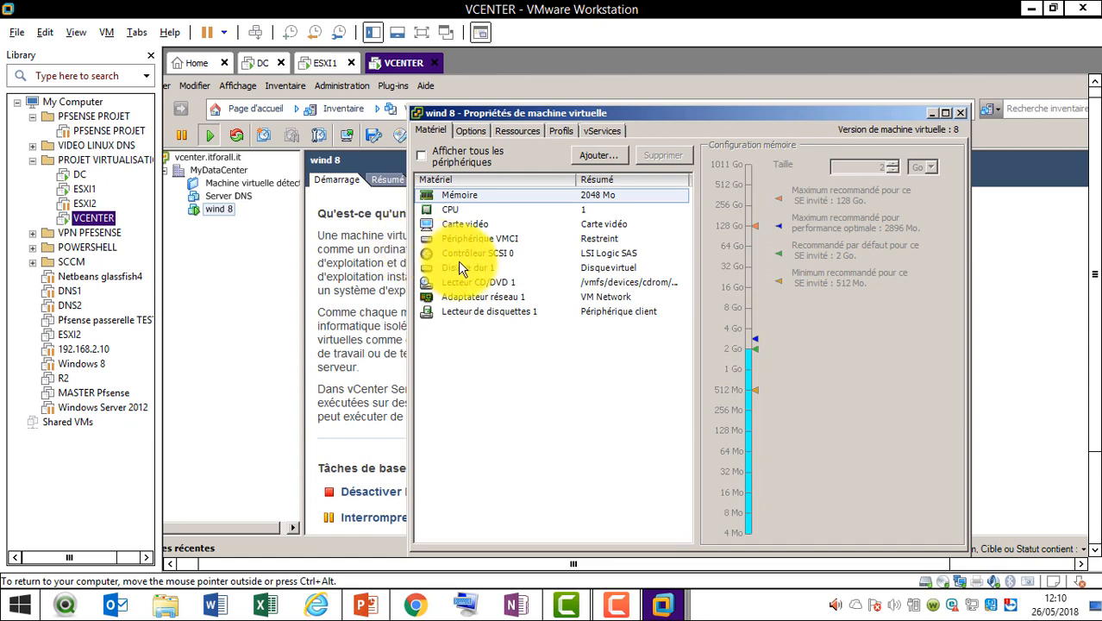
pyautogui.click(472, 283)
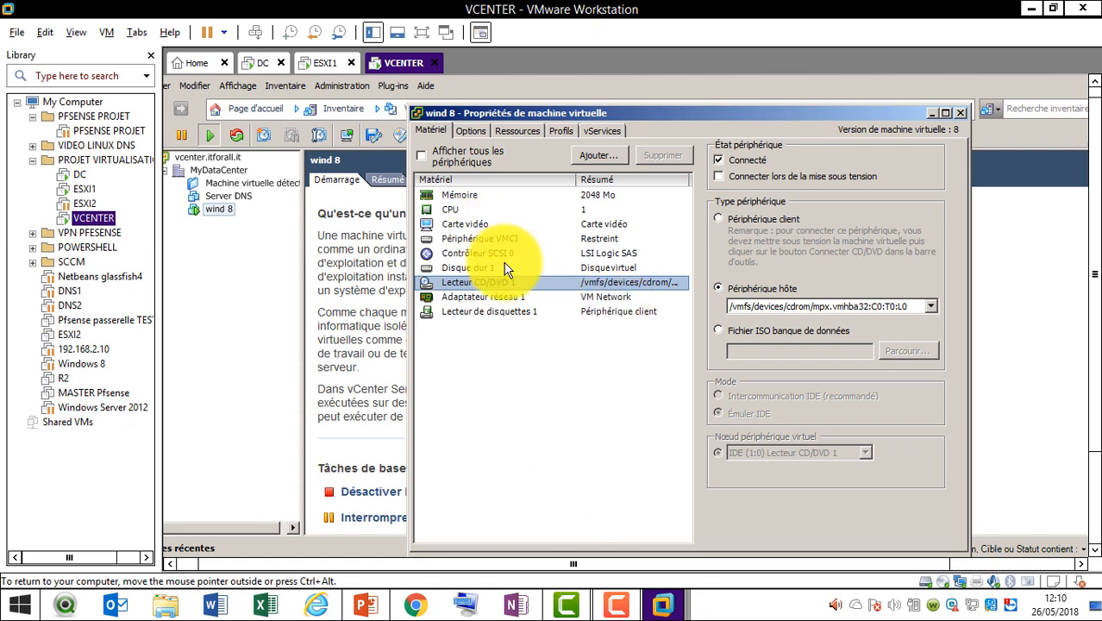
pyautogui.click(473, 126)
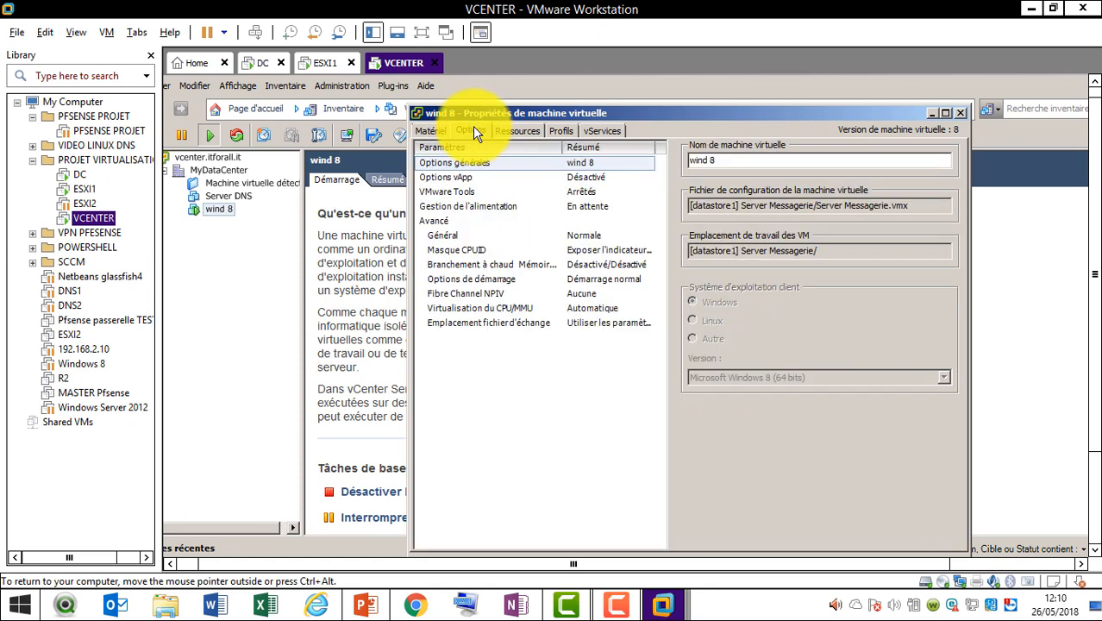
pyautogui.click(471, 178)
pyautogui.click(465, 191)
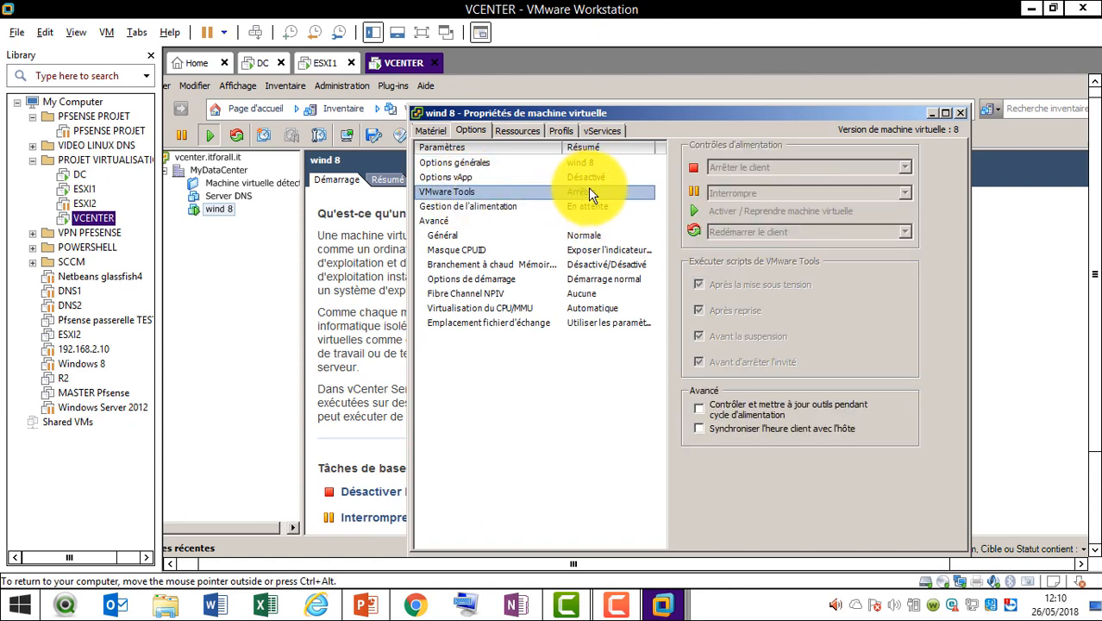
pyautogui.click(523, 129)
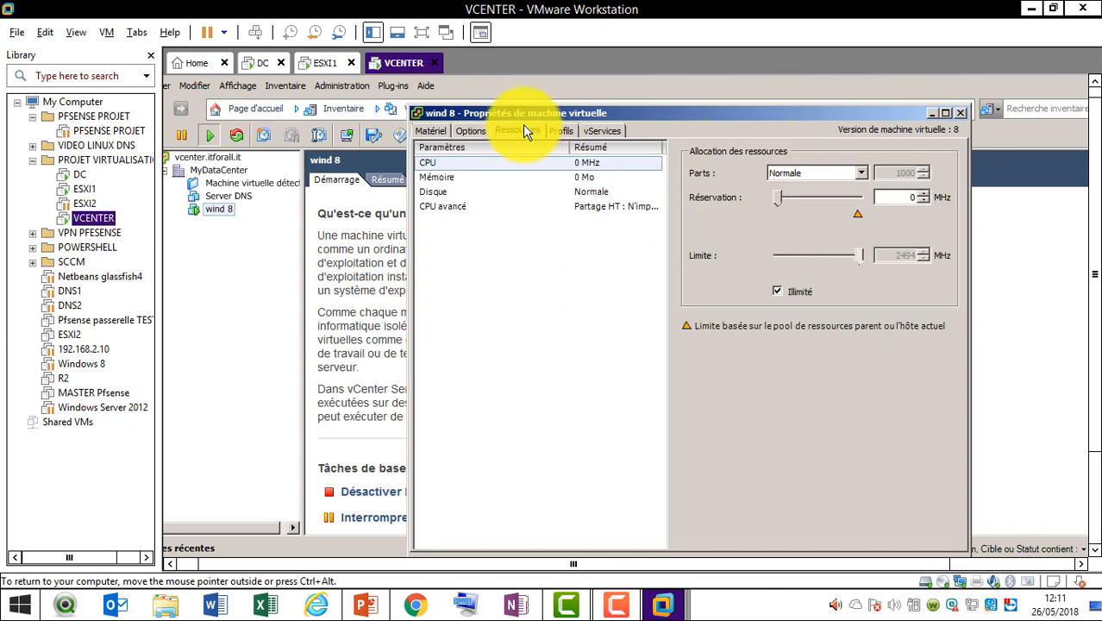
pyautogui.click(535, 177)
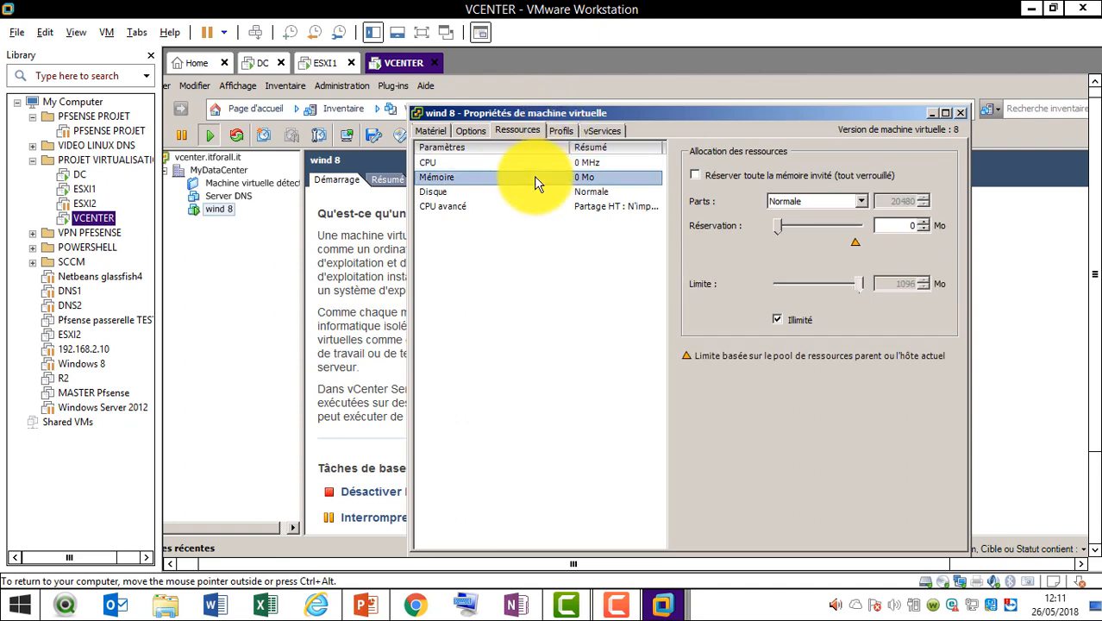
pyautogui.click(563, 134)
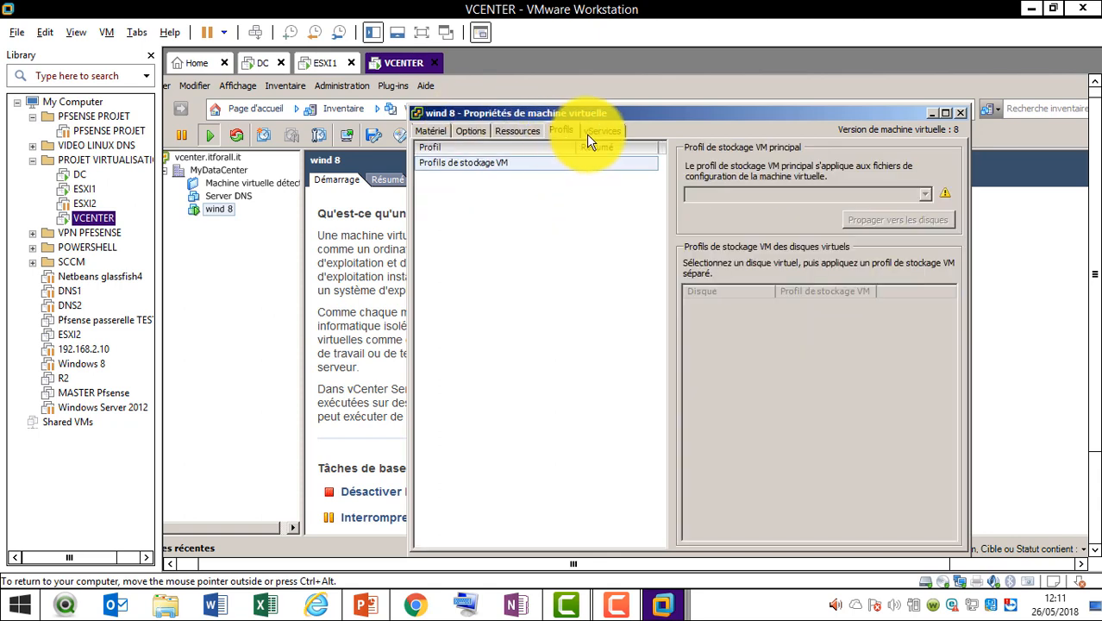
pyautogui.click(587, 132)
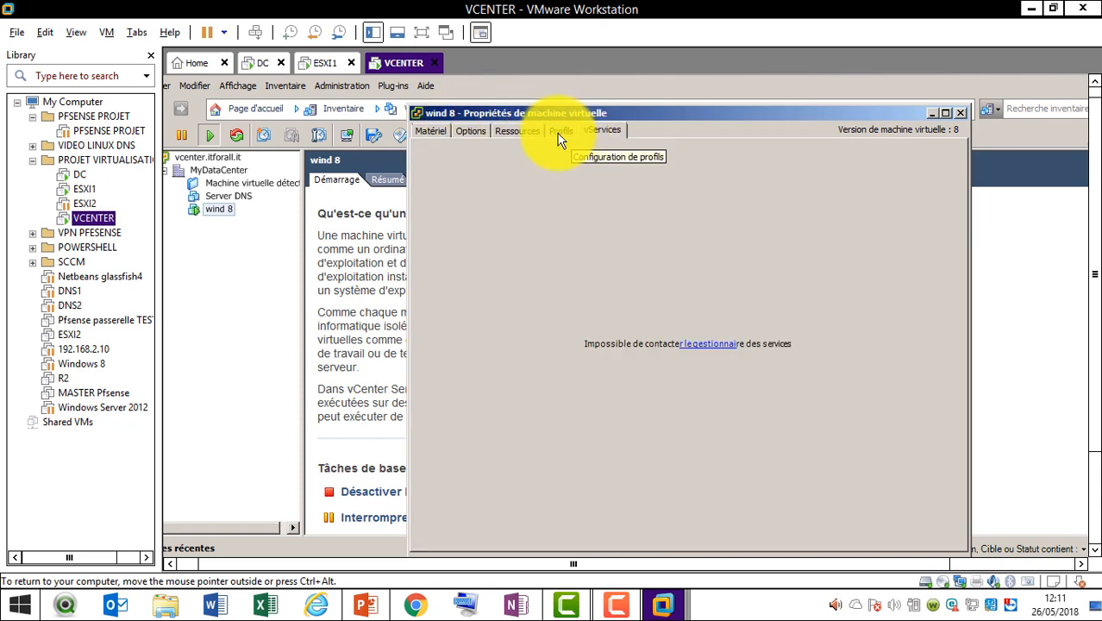
pyautogui.click(559, 137)
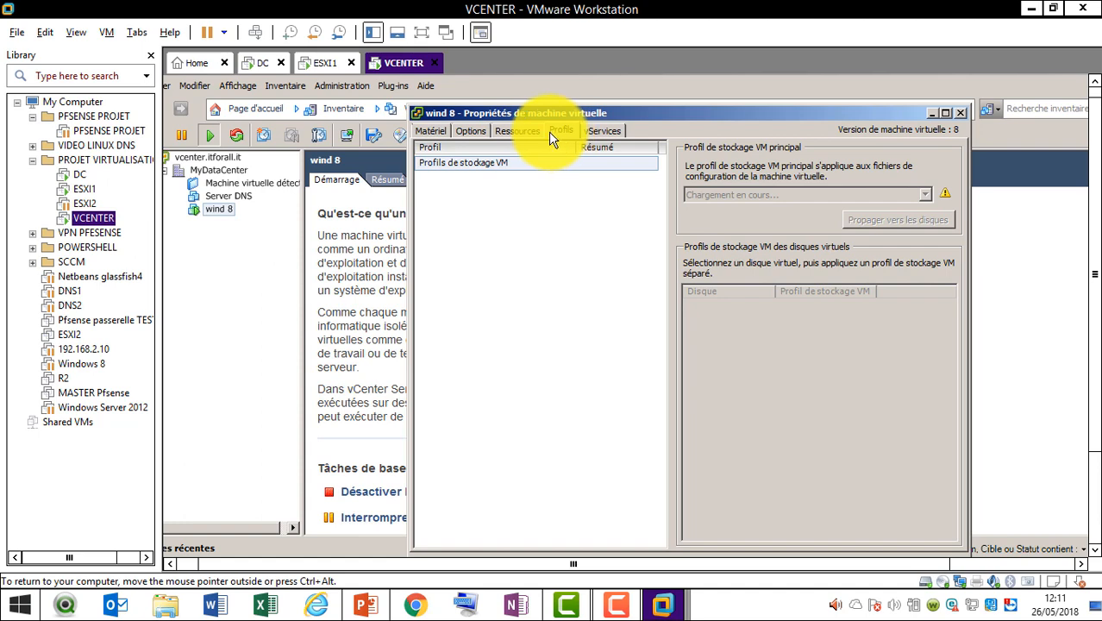
pyautogui.click(438, 133)
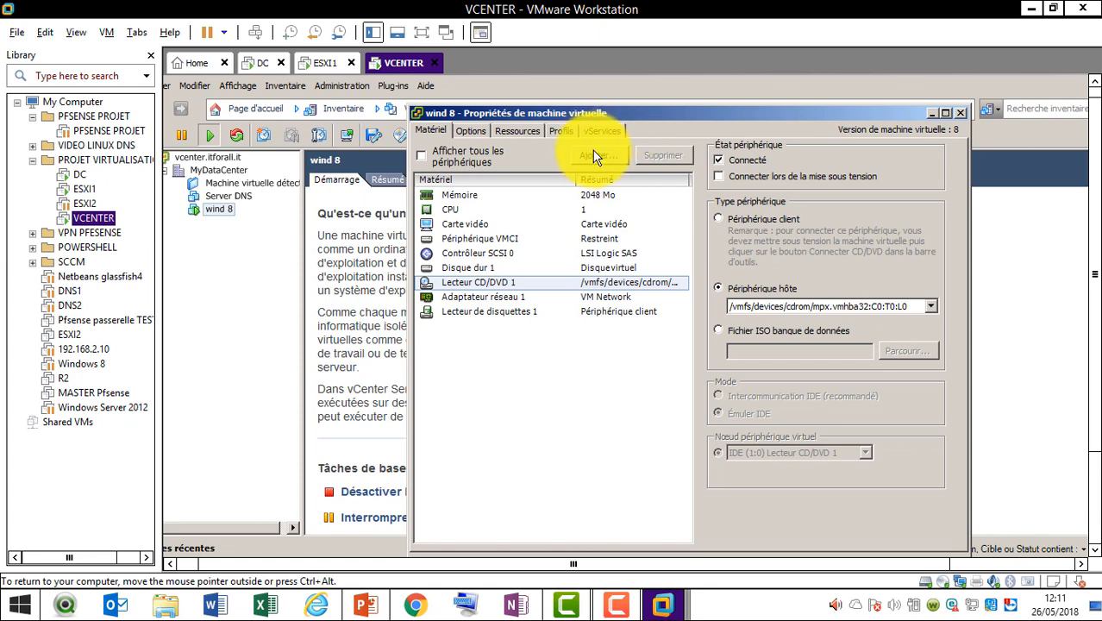
# Review wind 8's memory and VMware Tools options, close the dialog, and show the Invité actions
pyautogui.click(501, 197)
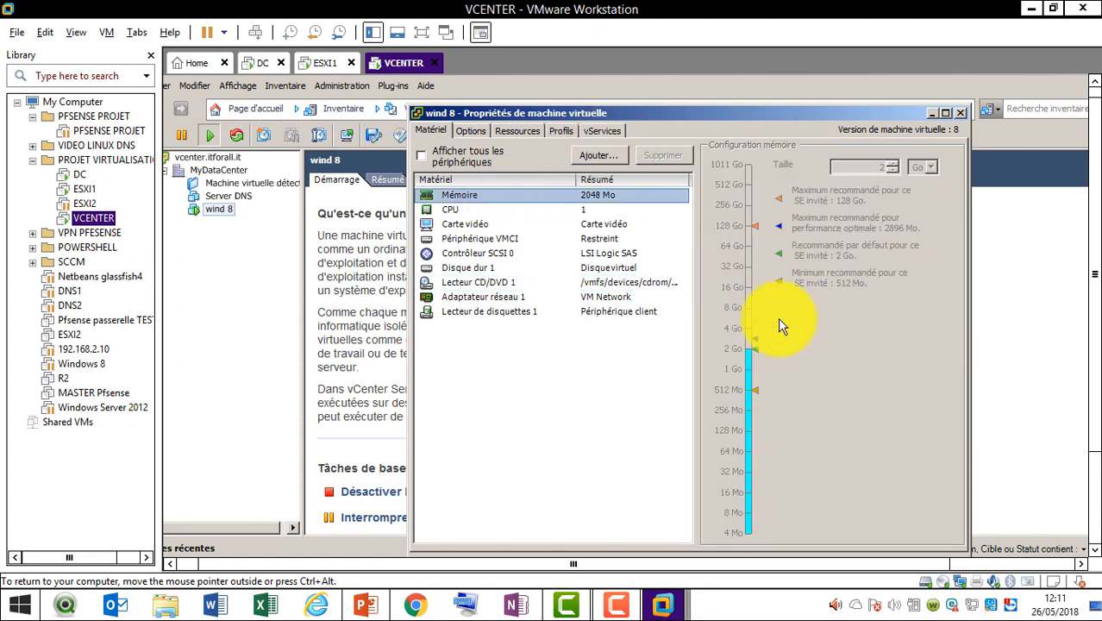
pyautogui.click(756, 351)
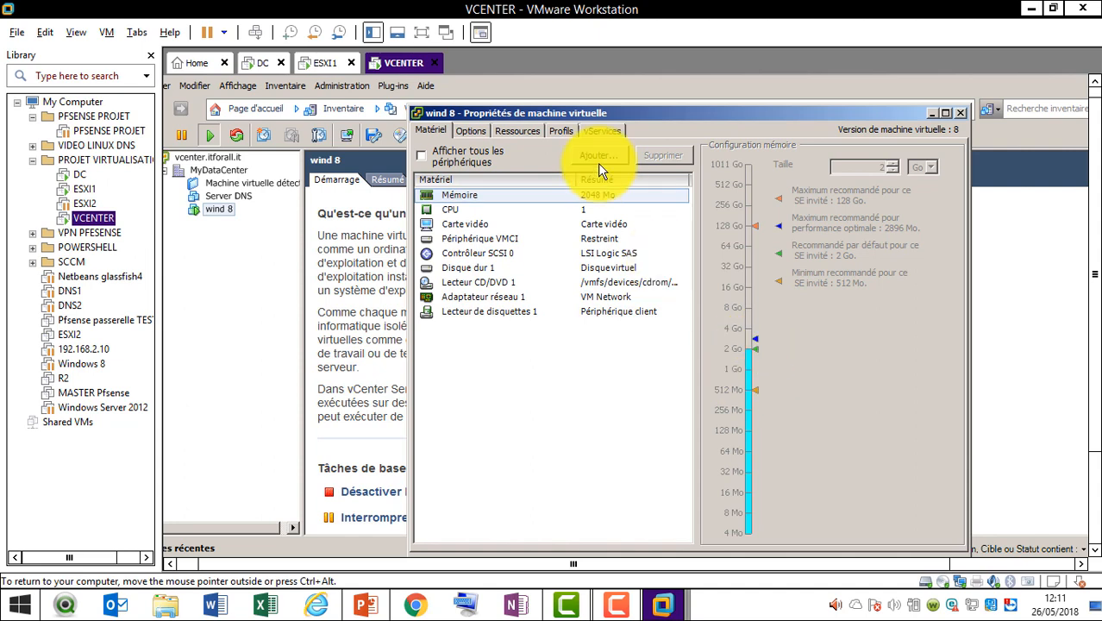
pyautogui.click(471, 131)
pyautogui.click(535, 191)
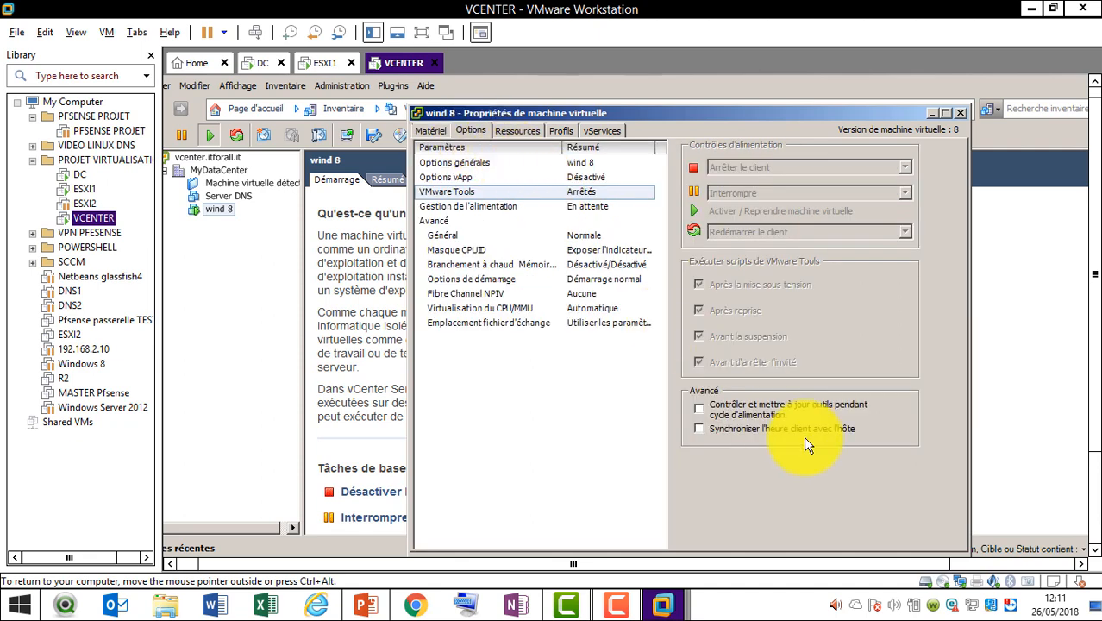
pyautogui.click(615, 606)
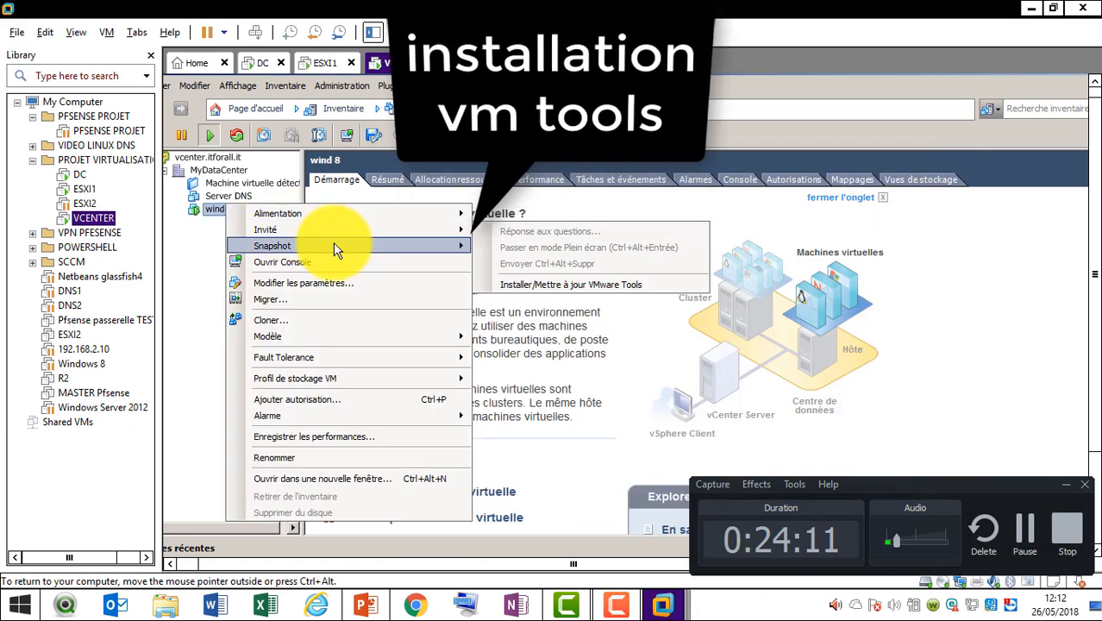
pyautogui.moveTo(350, 231)
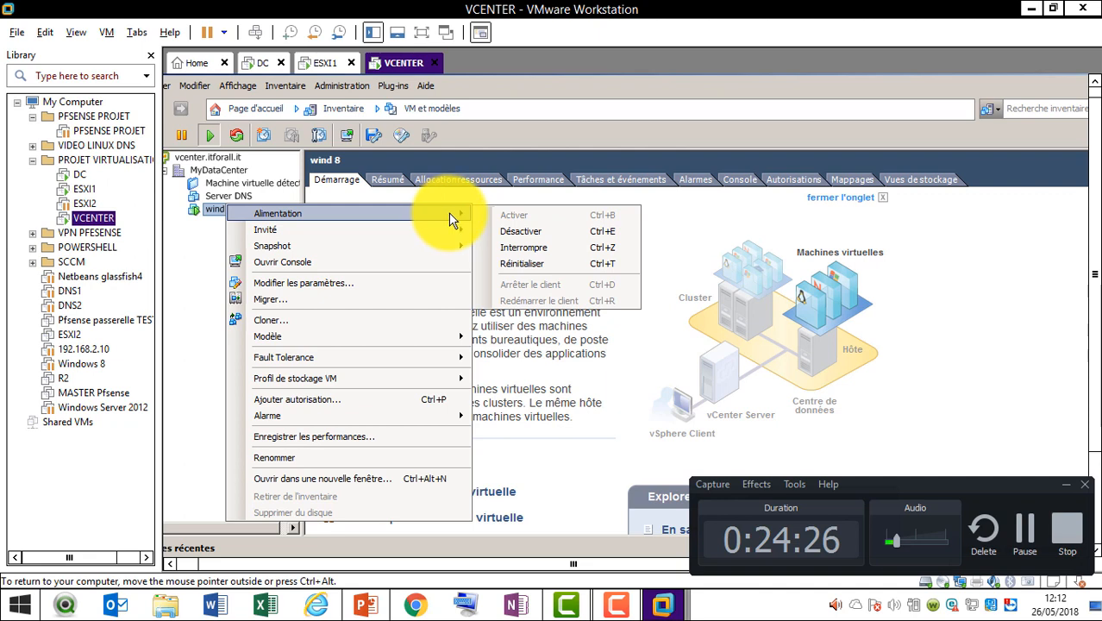
pyautogui.click(440, 207)
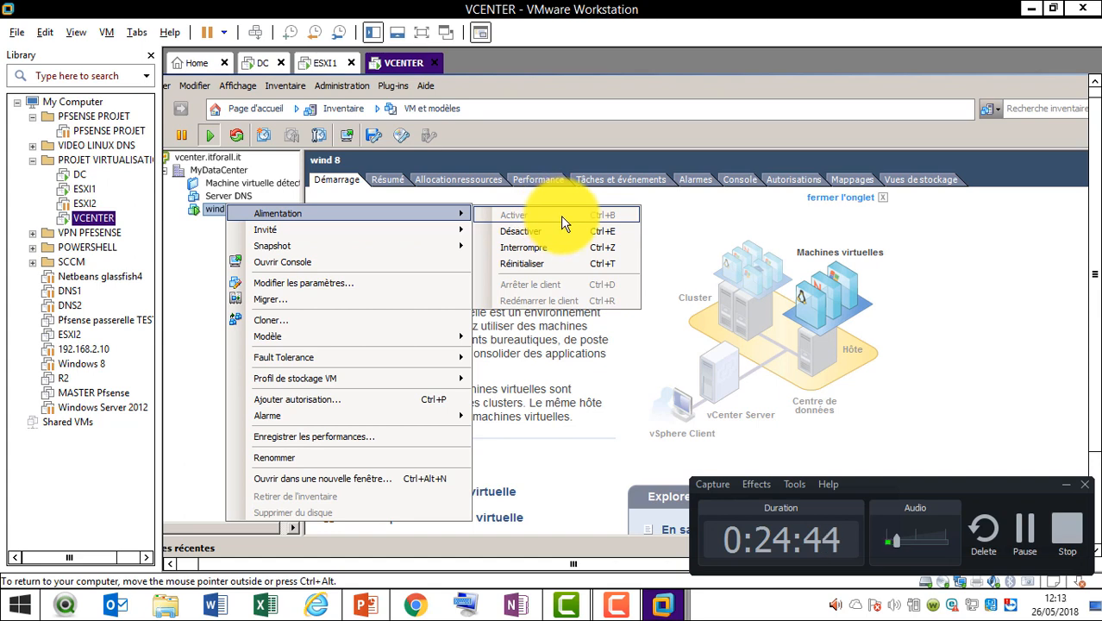
# Review wind 8's VMware Tools options, then inspect Lecteur CD/DVD 1 on the Matériel tab
pyautogui.click(317, 284)
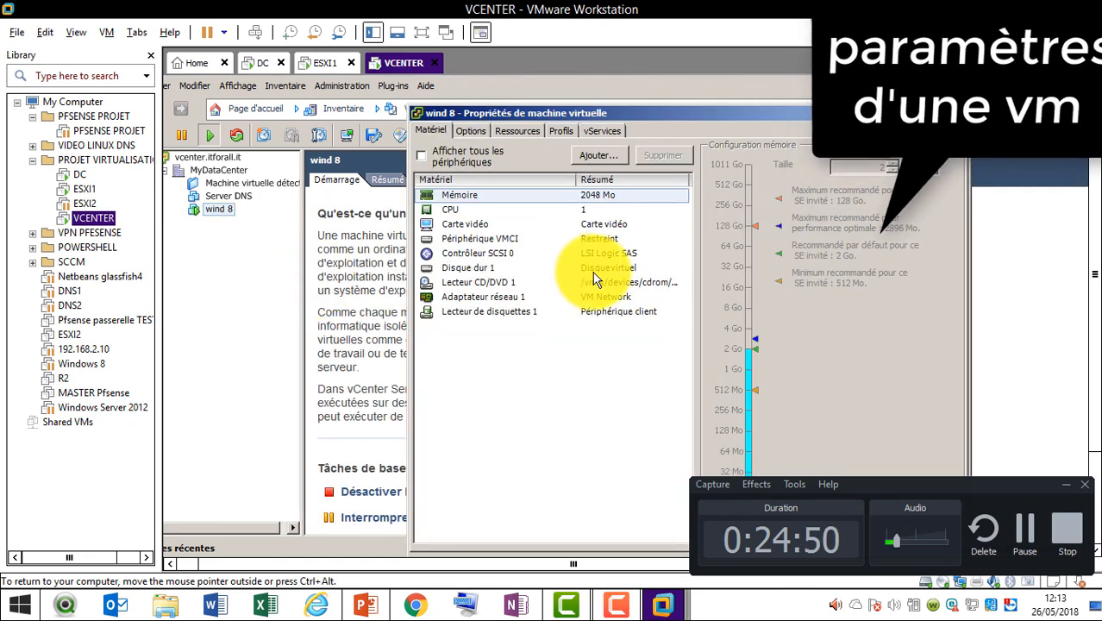
pyautogui.click(471, 131)
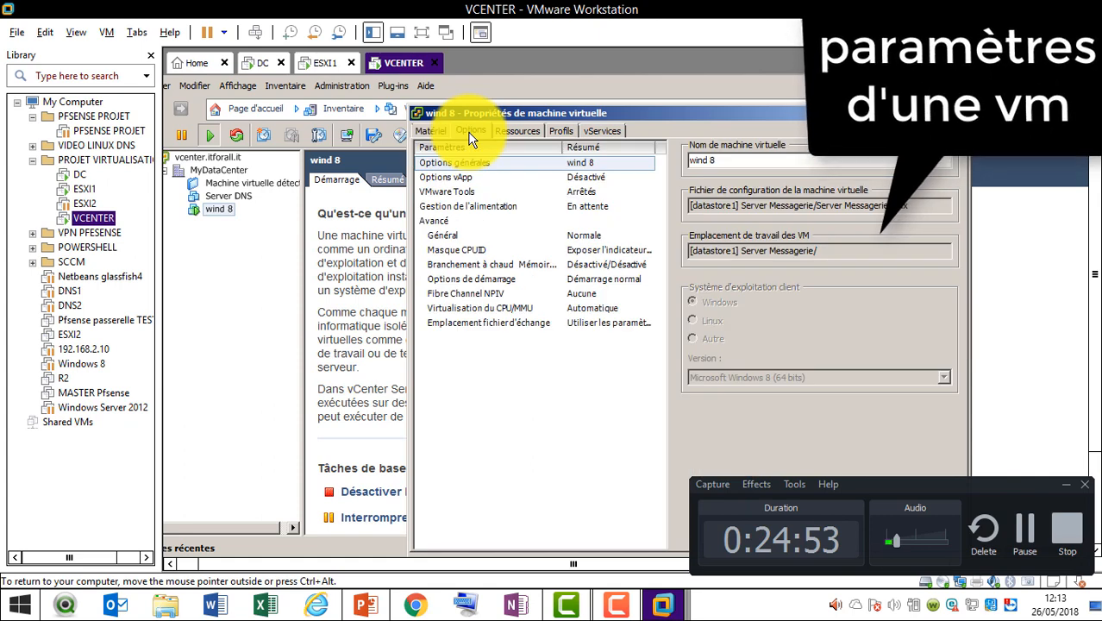
pyautogui.click(475, 191)
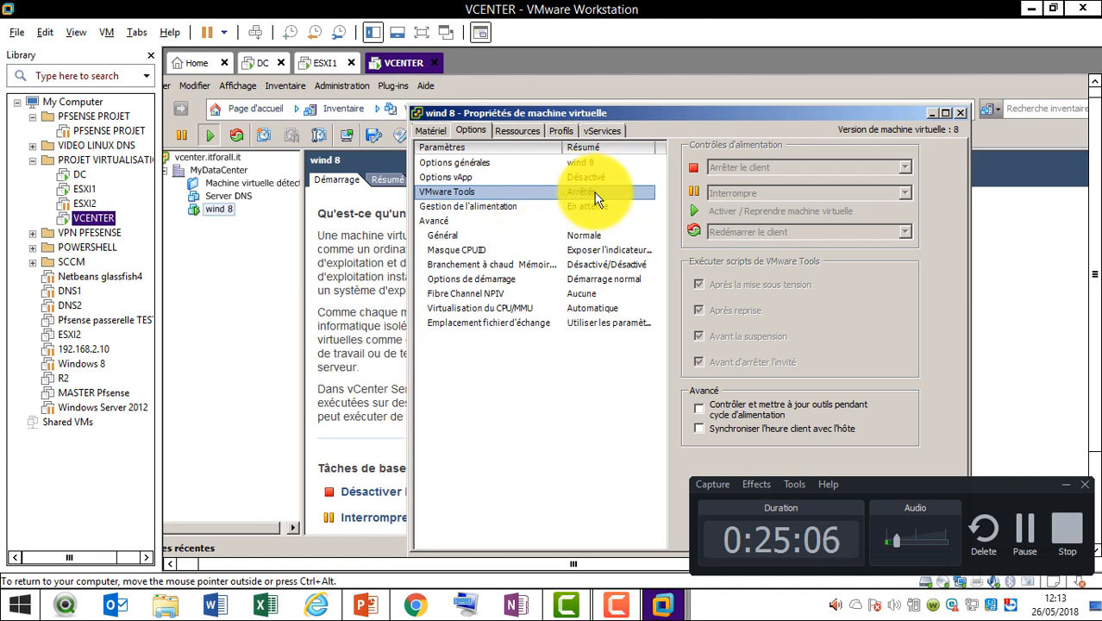
pyautogui.click(433, 131)
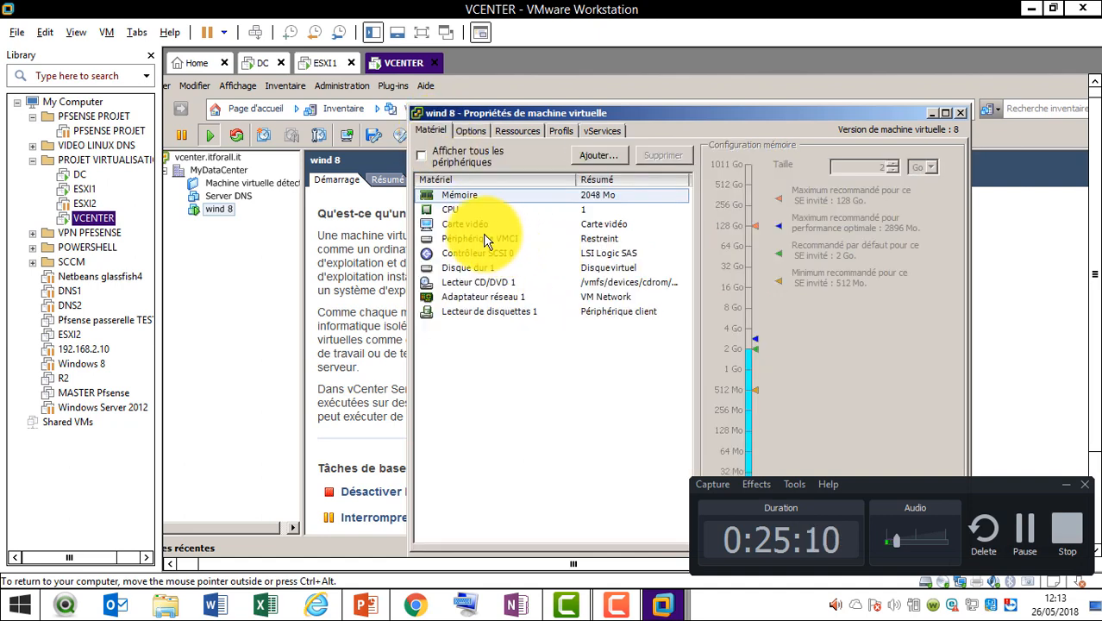
pyautogui.click(500, 287)
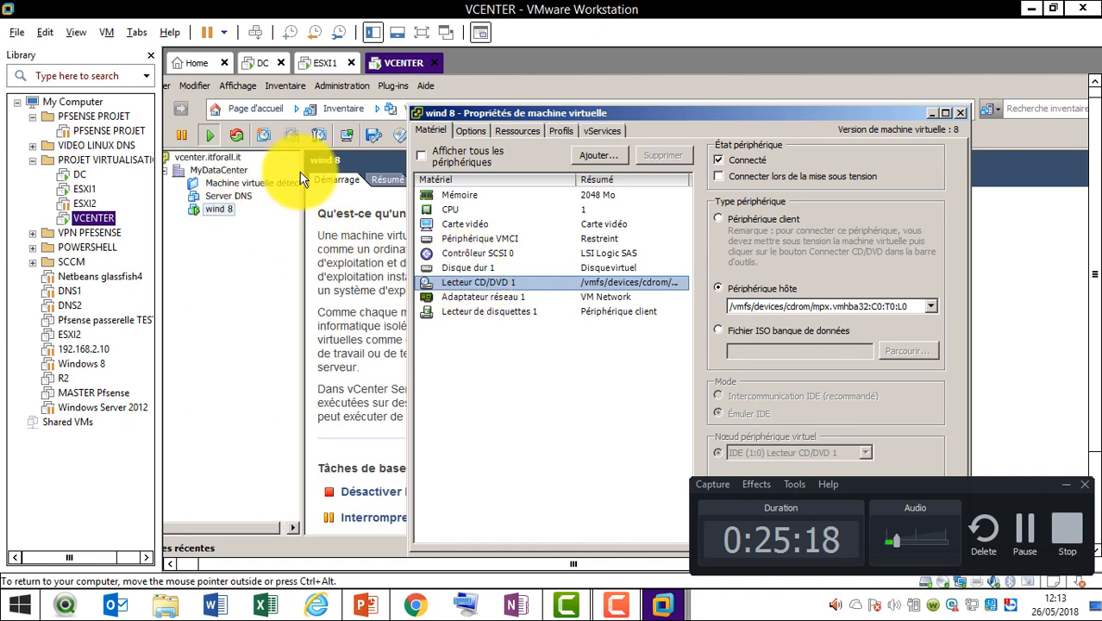
pyautogui.click(397, 134)
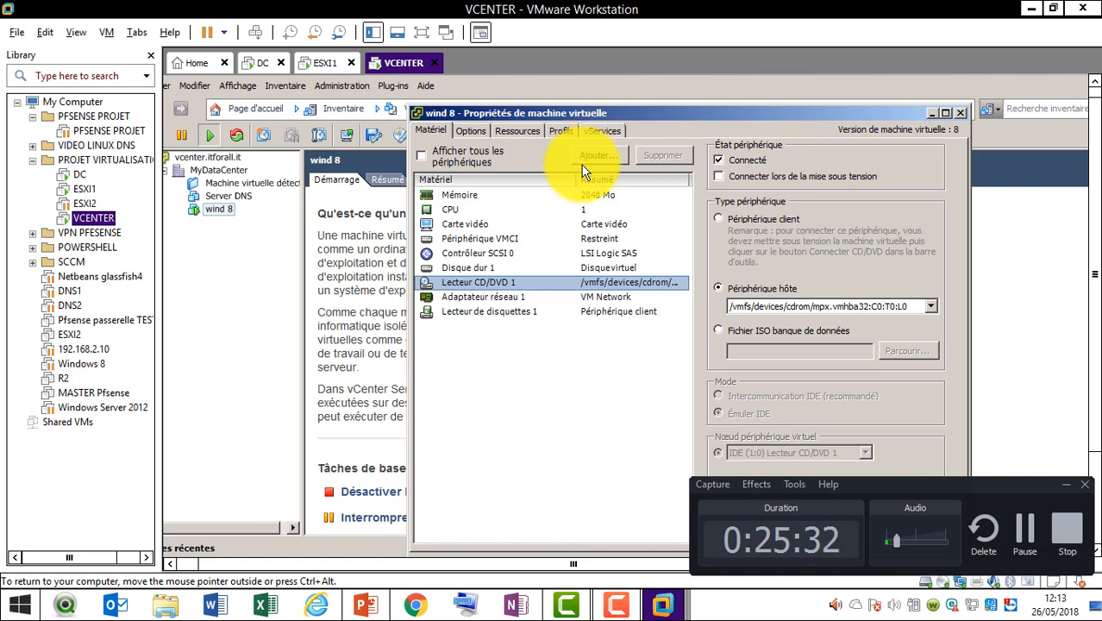
pyautogui.click(464, 204)
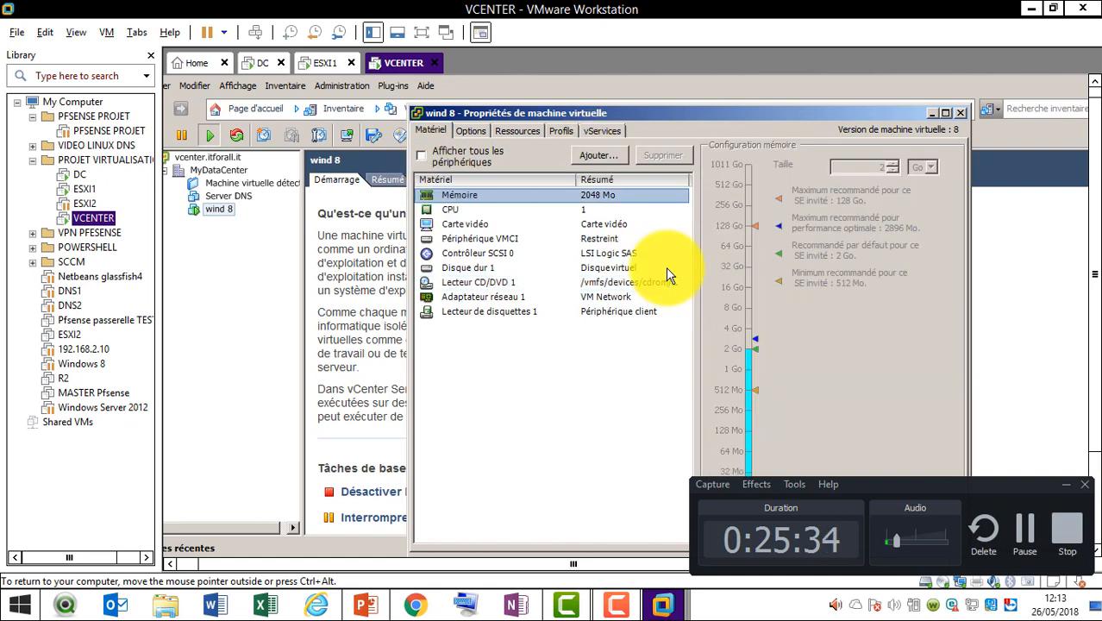
pyautogui.click(461, 211)
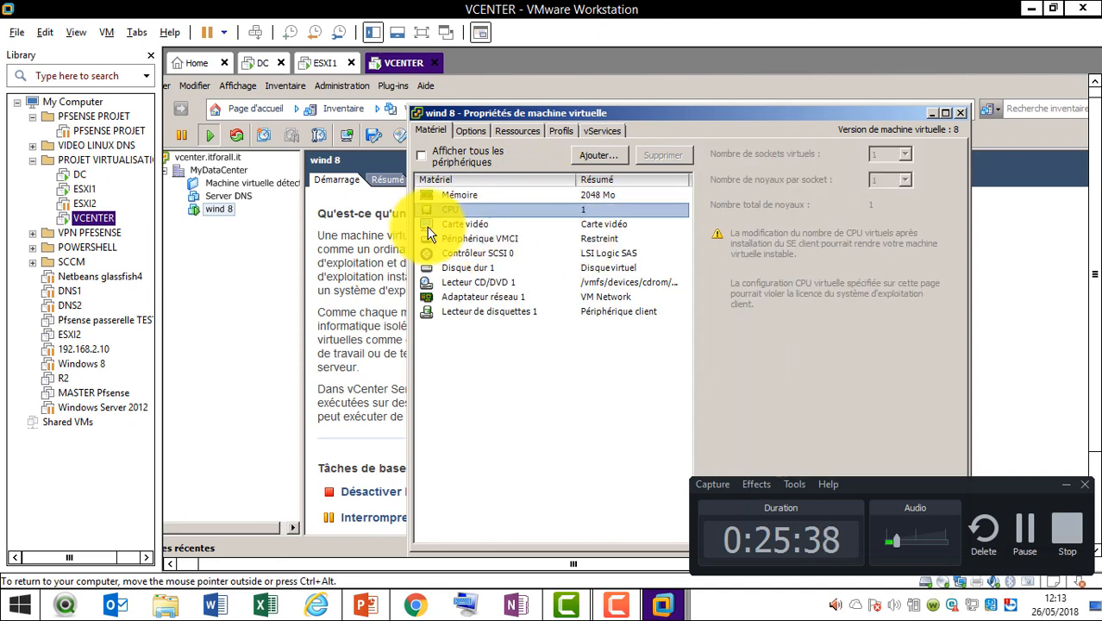
pyautogui.click(485, 269)
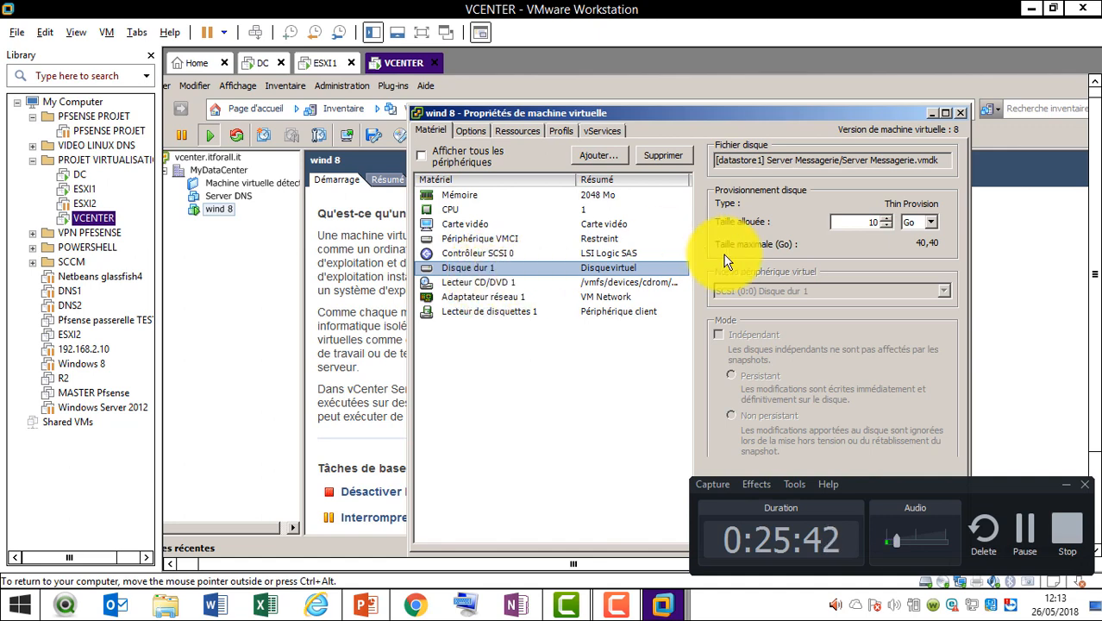
pyautogui.click(880, 219)
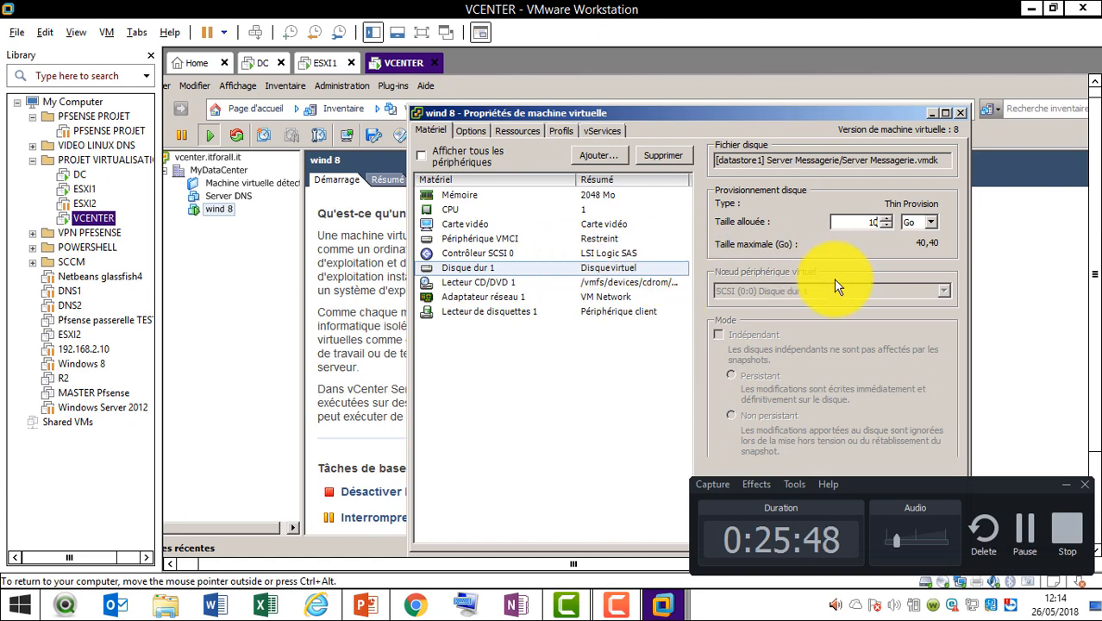
pyautogui.click(513, 286)
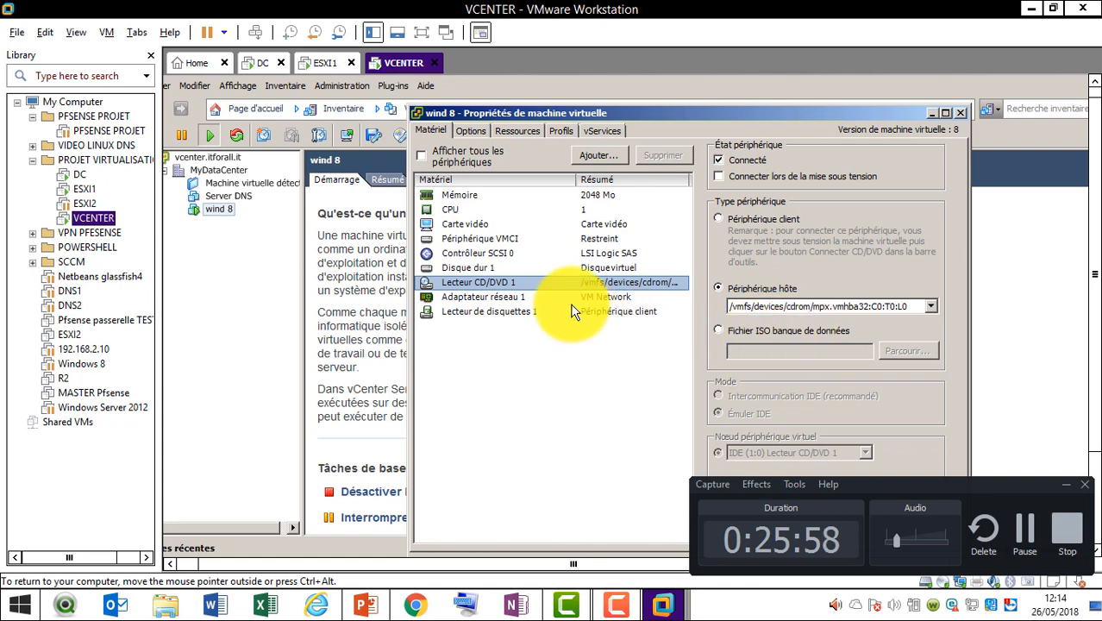
pyautogui.click(1023, 528)
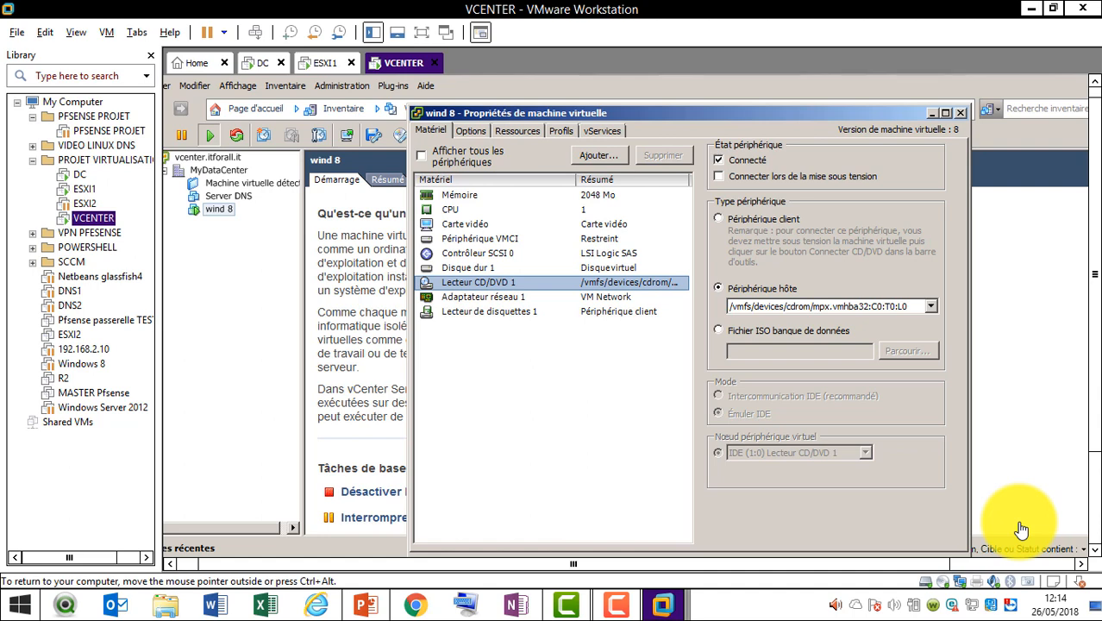
# Close the wind 8 properties and switch the inventory to Hôtes et clusters
pyautogui.click(965, 114)
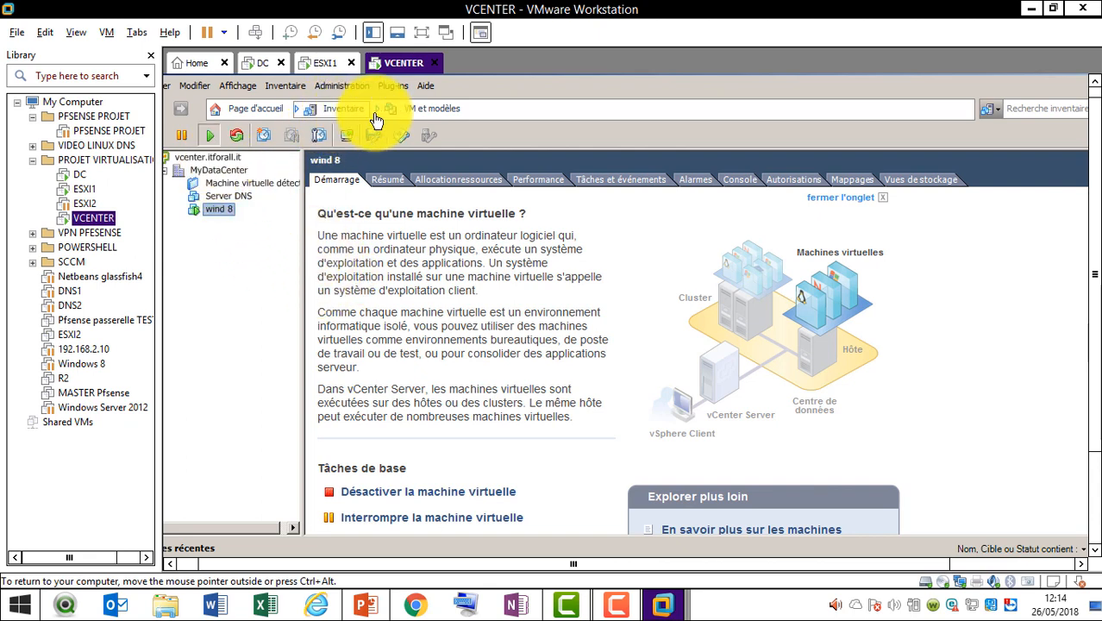
pyautogui.click(345, 110)
pyautogui.moveTo(369, 131)
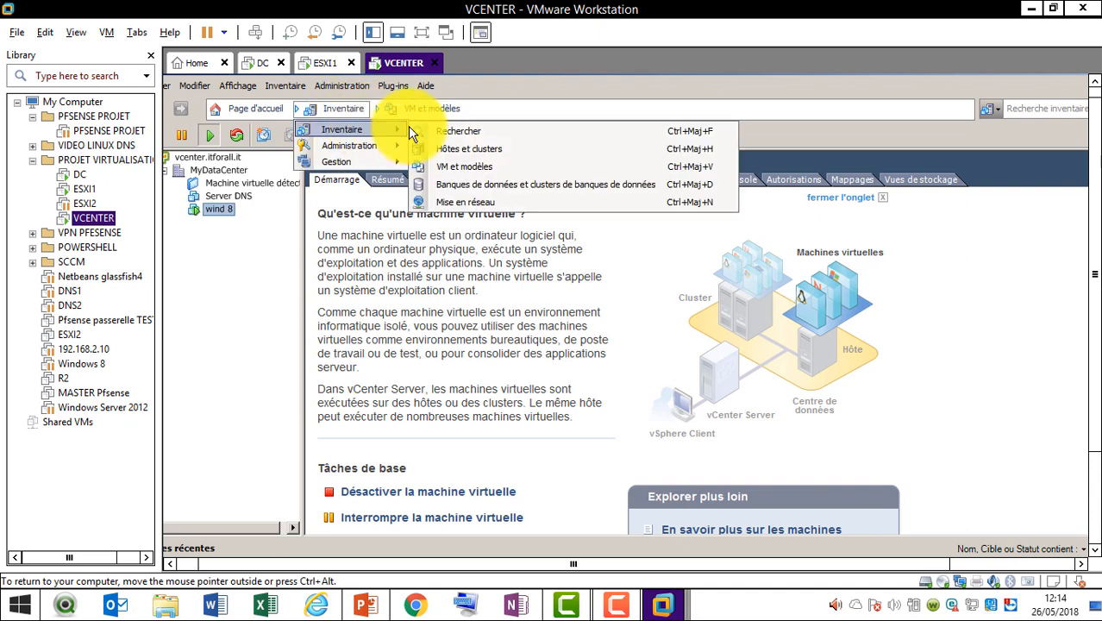
pyautogui.click(460, 149)
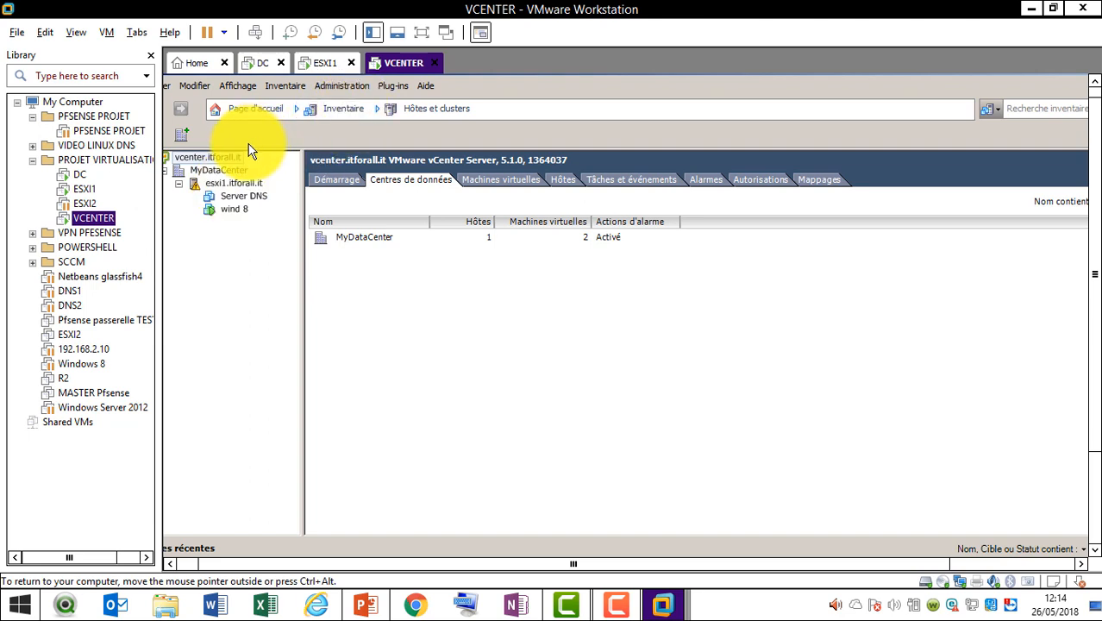
# Select Server DNS under esxi1.itforall.it, glance at wind 8, then reselect Server DNS
pyautogui.click(350, 111)
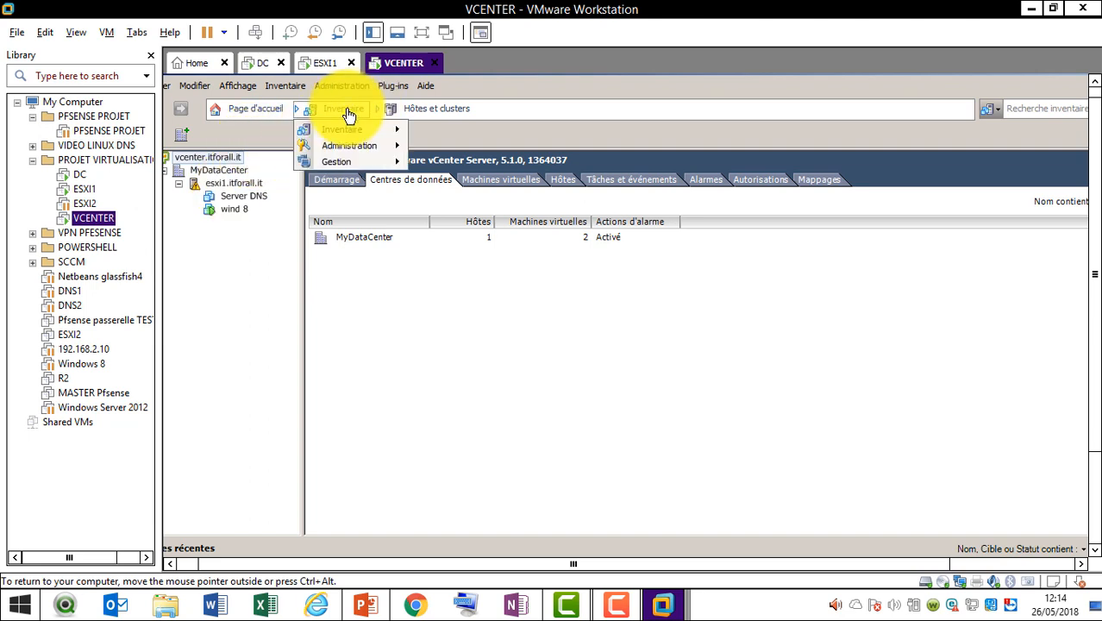
pyautogui.moveTo(387, 135)
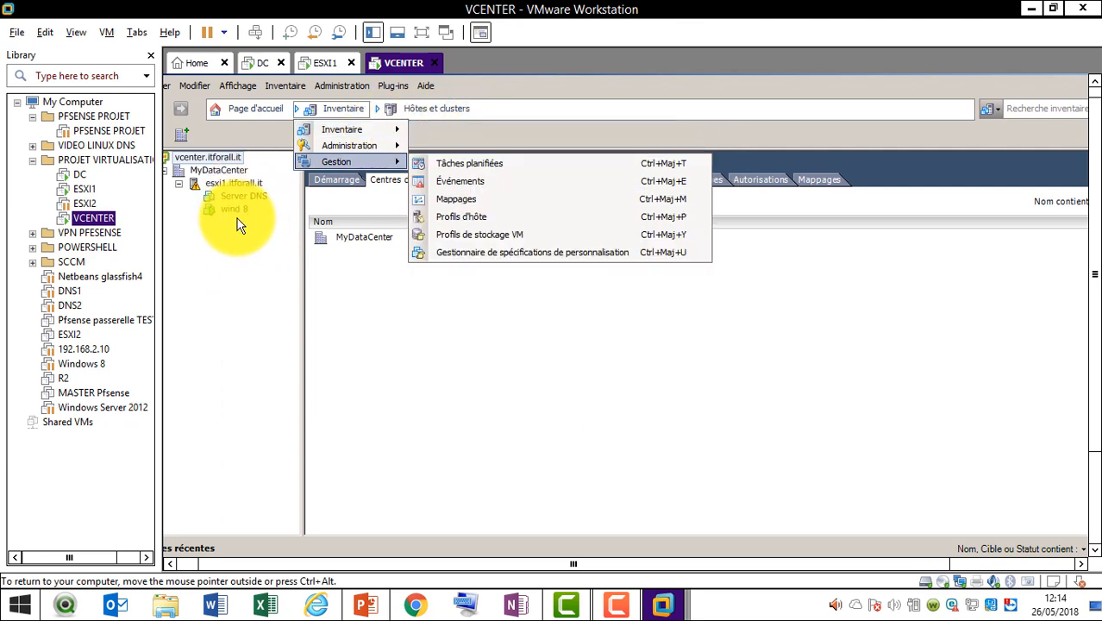
pyautogui.click(245, 197)
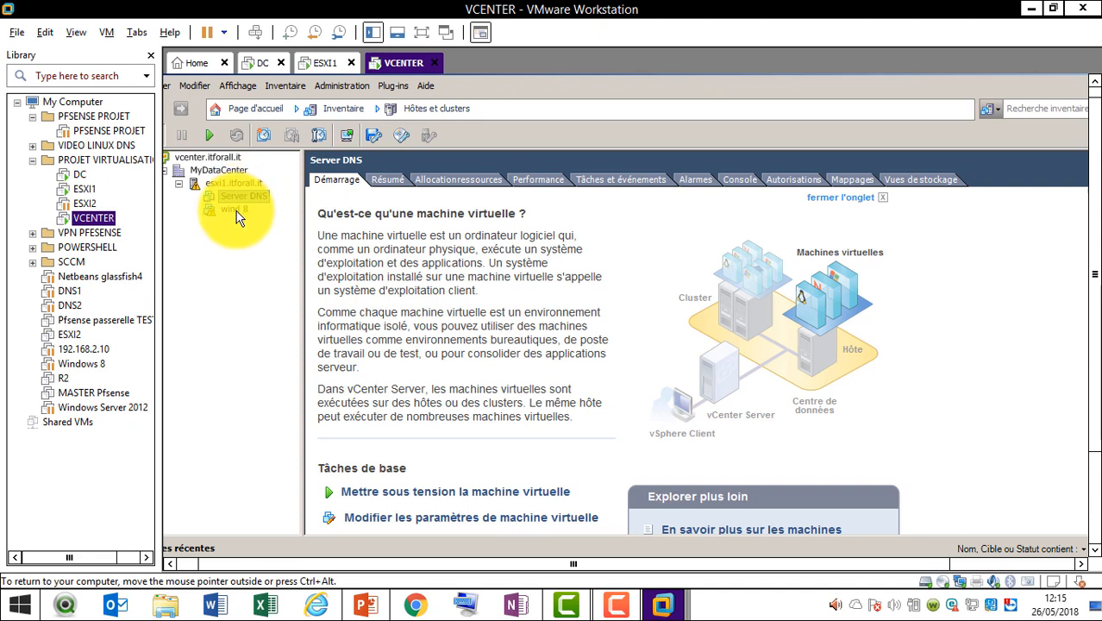
pyautogui.click(234, 209)
pyautogui.click(243, 195)
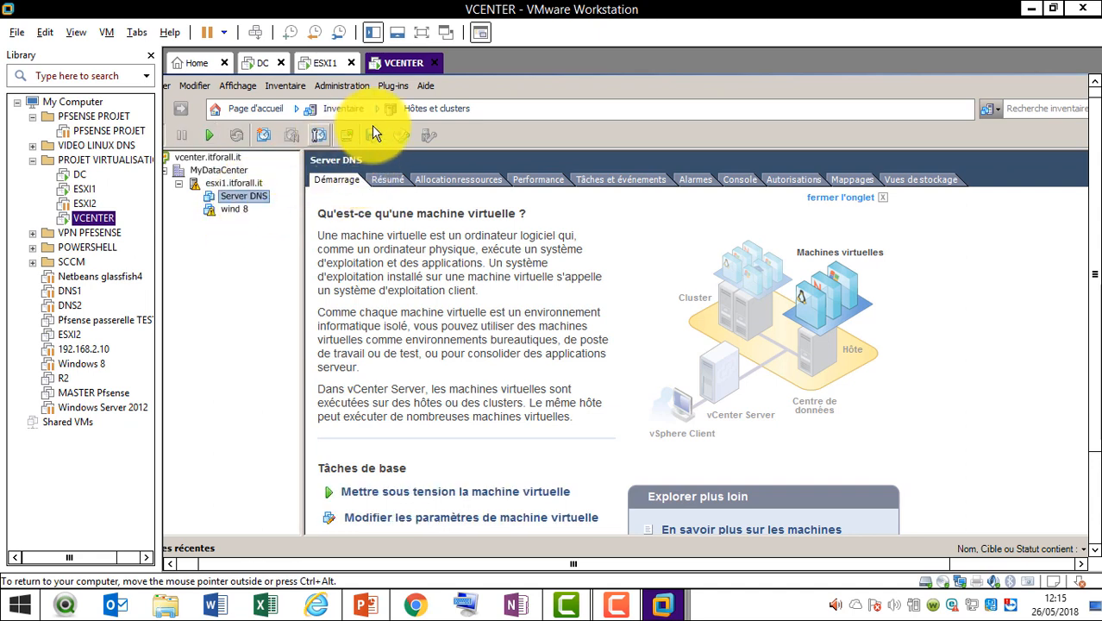
pyautogui.click(349, 113)
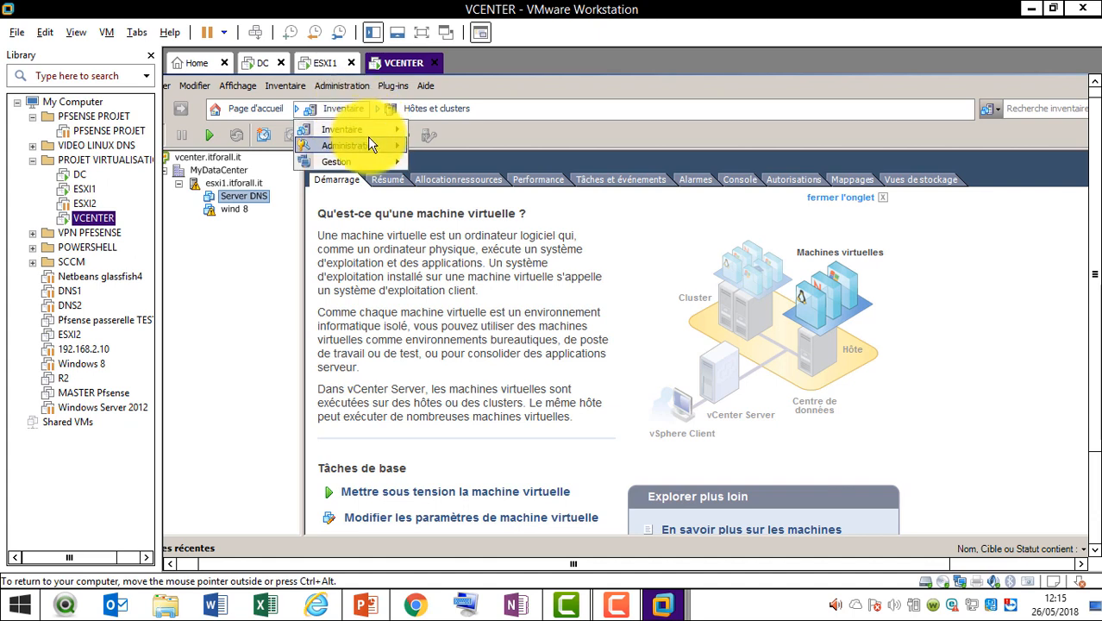
pyautogui.moveTo(367, 134)
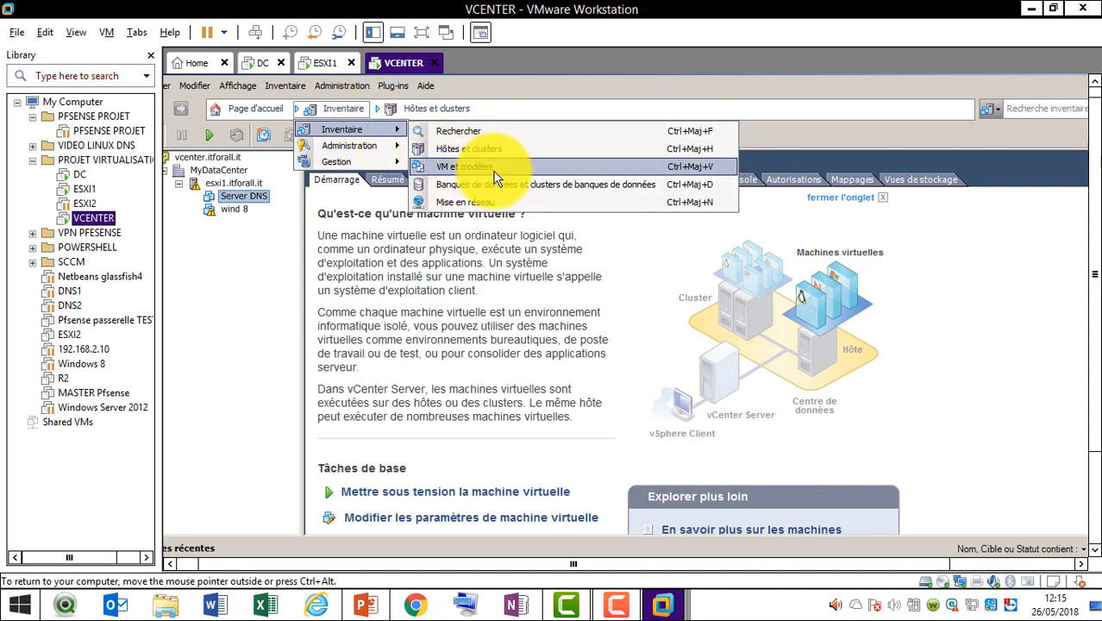
pyautogui.click(496, 169)
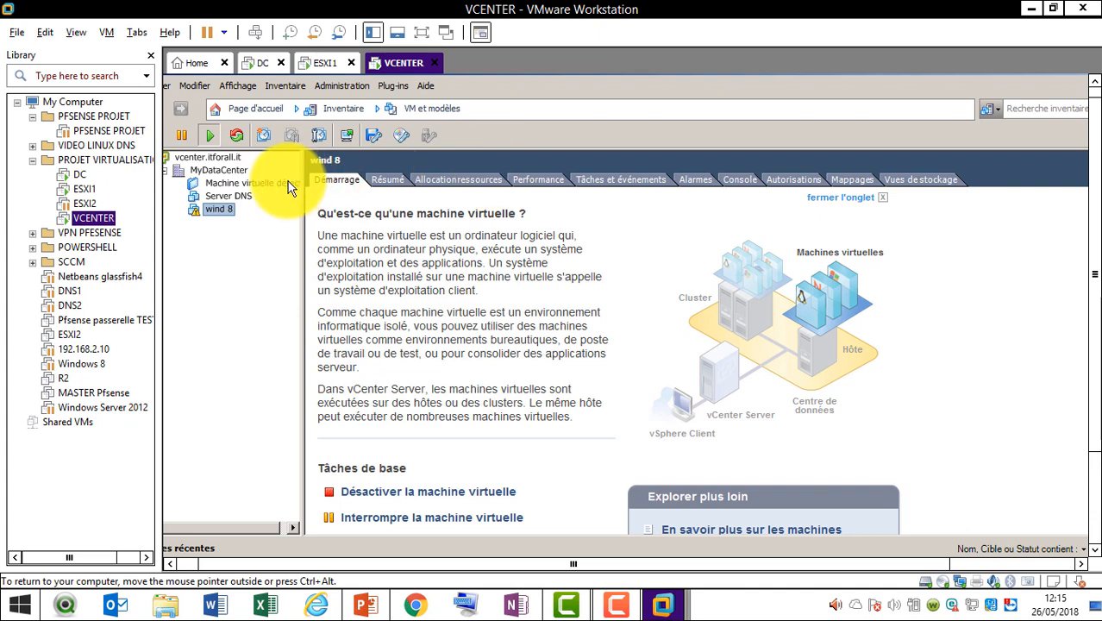
pyautogui.click(239, 200)
pyautogui.rightClick(239, 201)
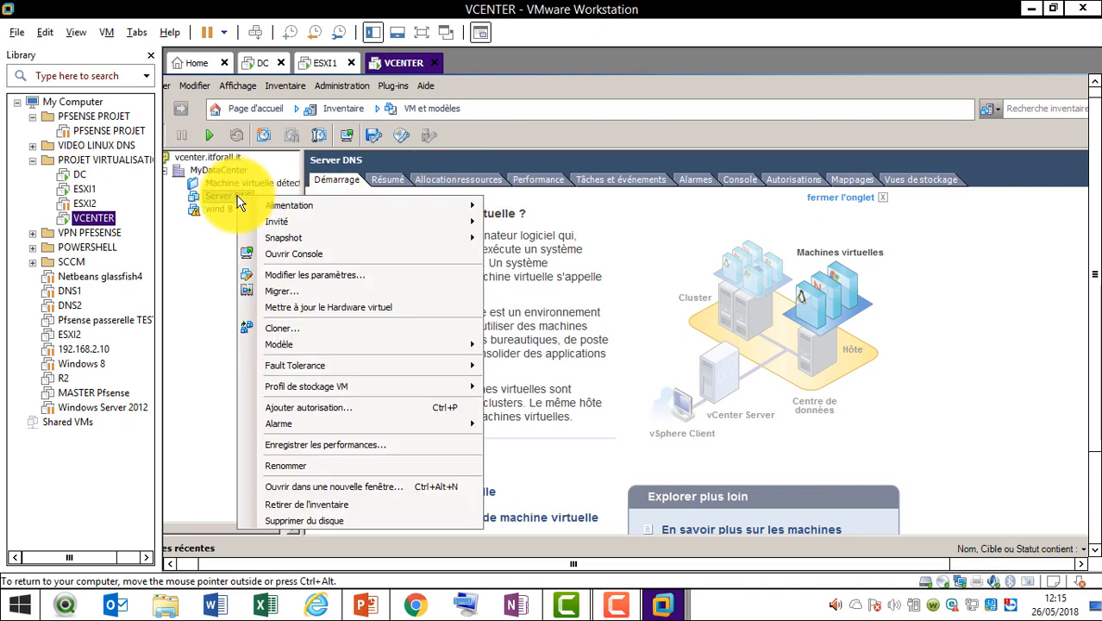
pyautogui.moveTo(321, 209)
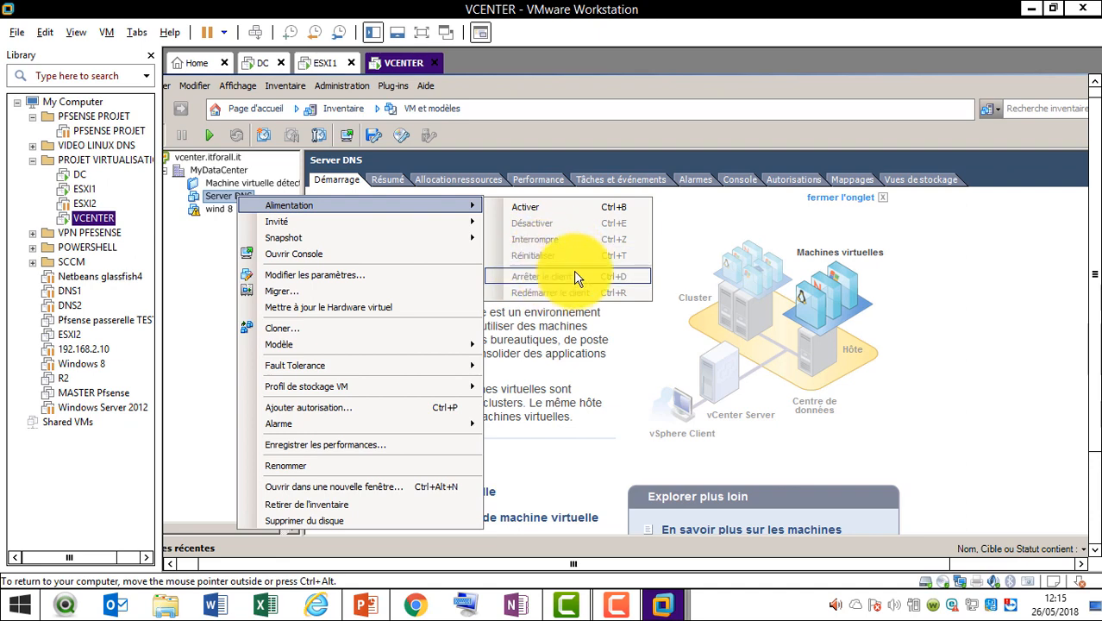
pyautogui.click(165, 231)
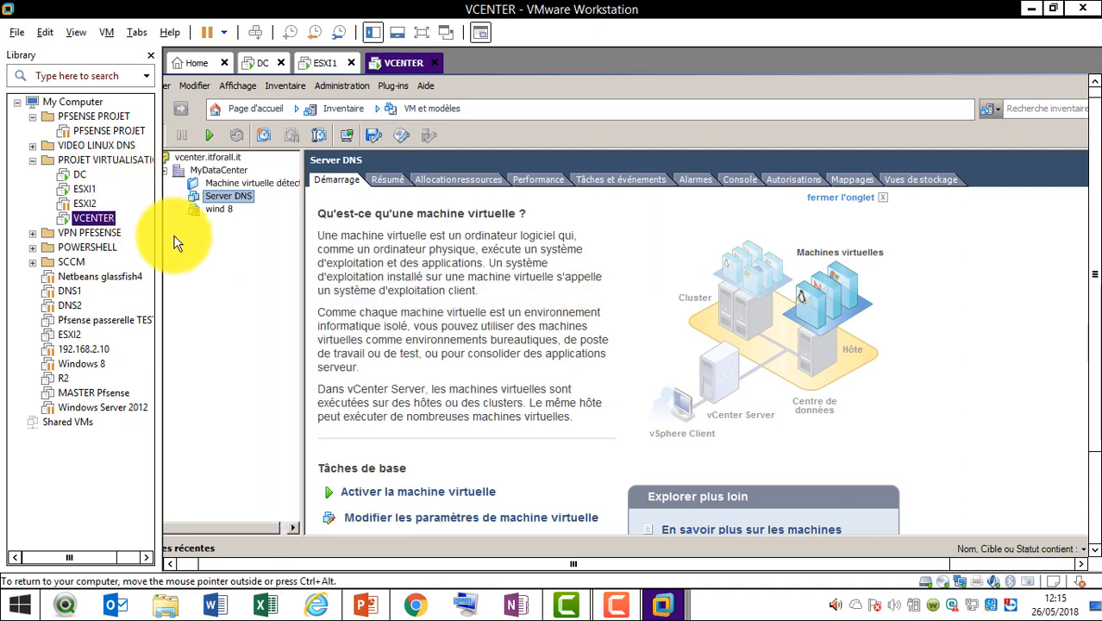
pyautogui.click(362, 109)
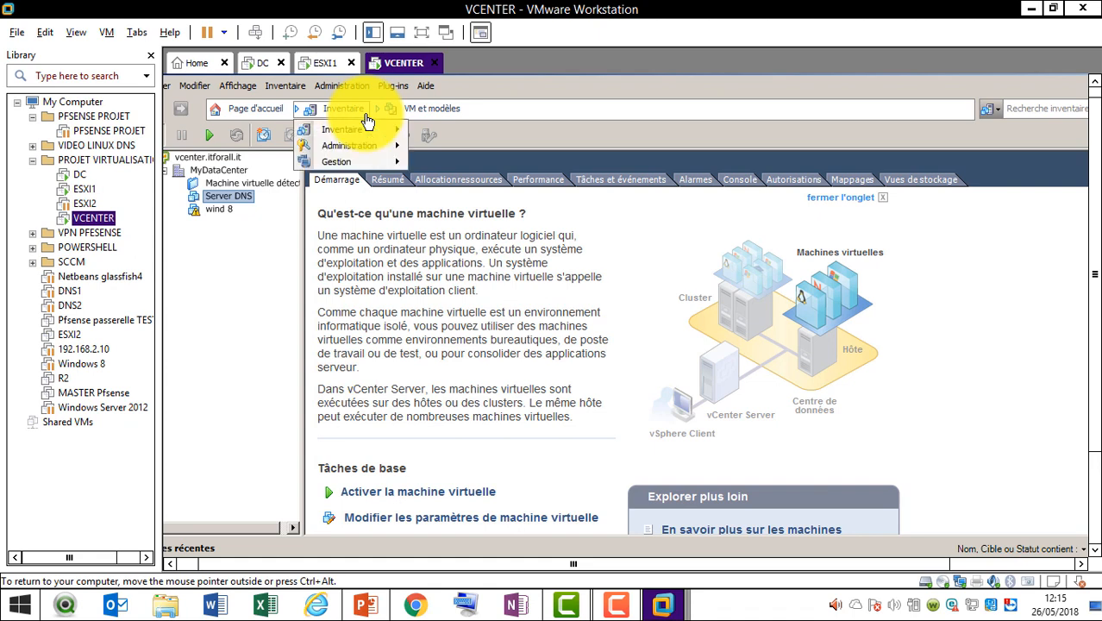
pyautogui.moveTo(404, 126)
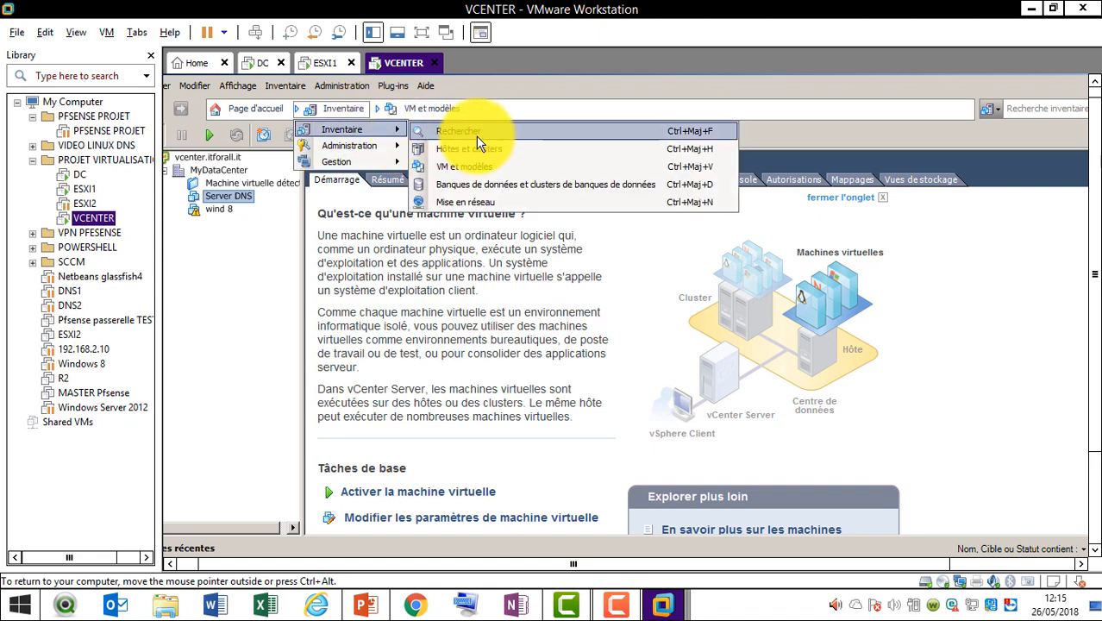
pyautogui.click(481, 151)
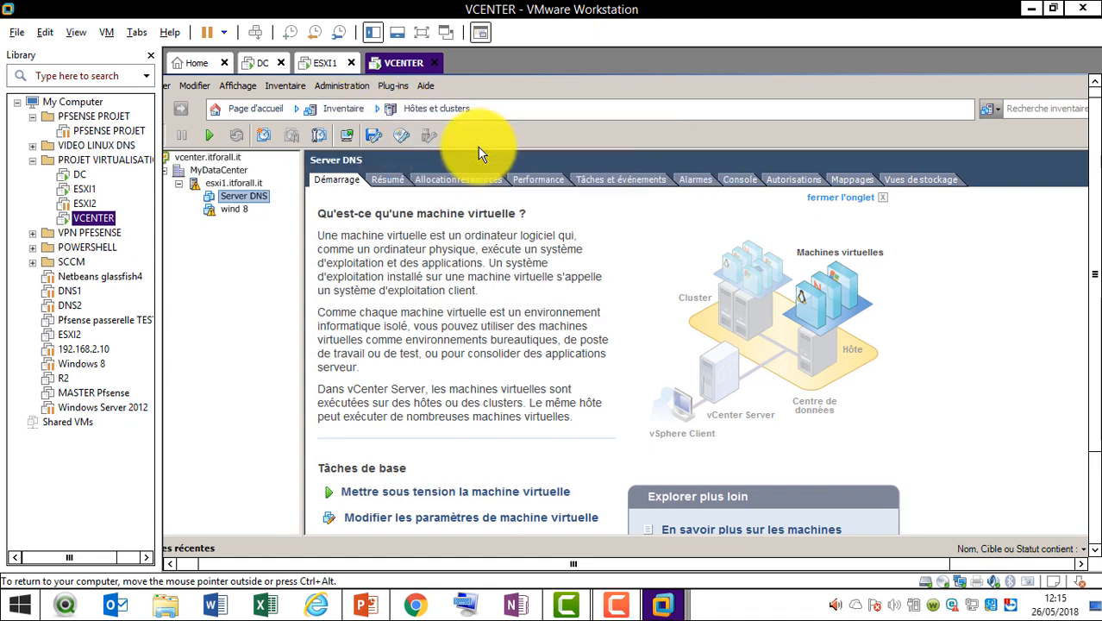
# Show the dhcp console's Lecteur CD/DVD 1 options from the CD/DVD toolbar dropdown
pyautogui.click(656, 603)
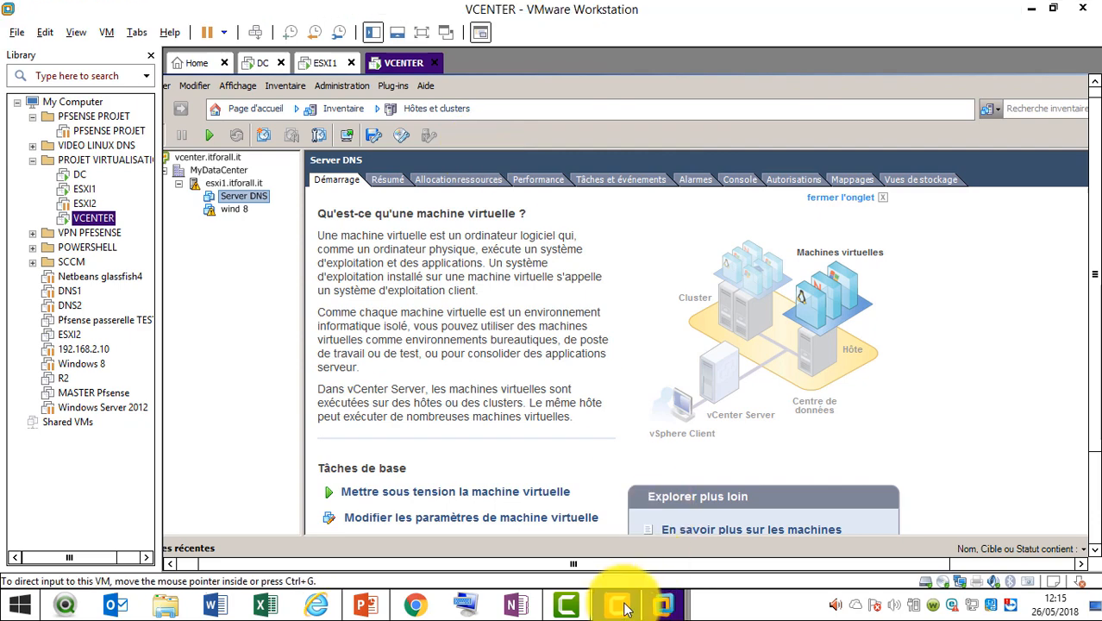
pyautogui.click(1024, 528)
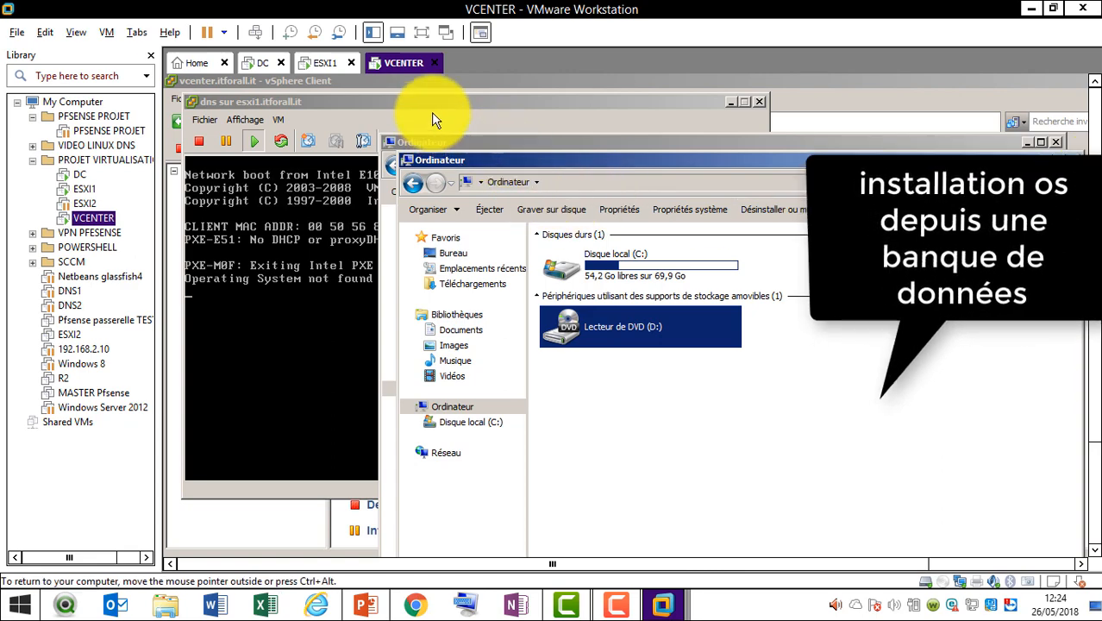
pyautogui.rightClick(402, 69)
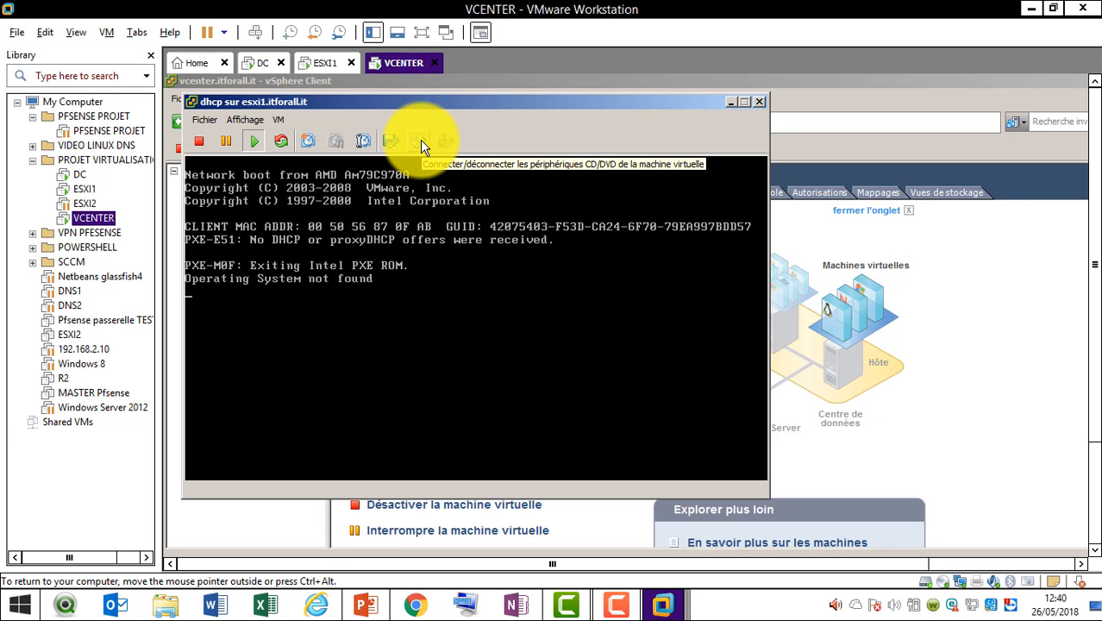
pyautogui.click(420, 140)
pyautogui.moveTo(460, 167)
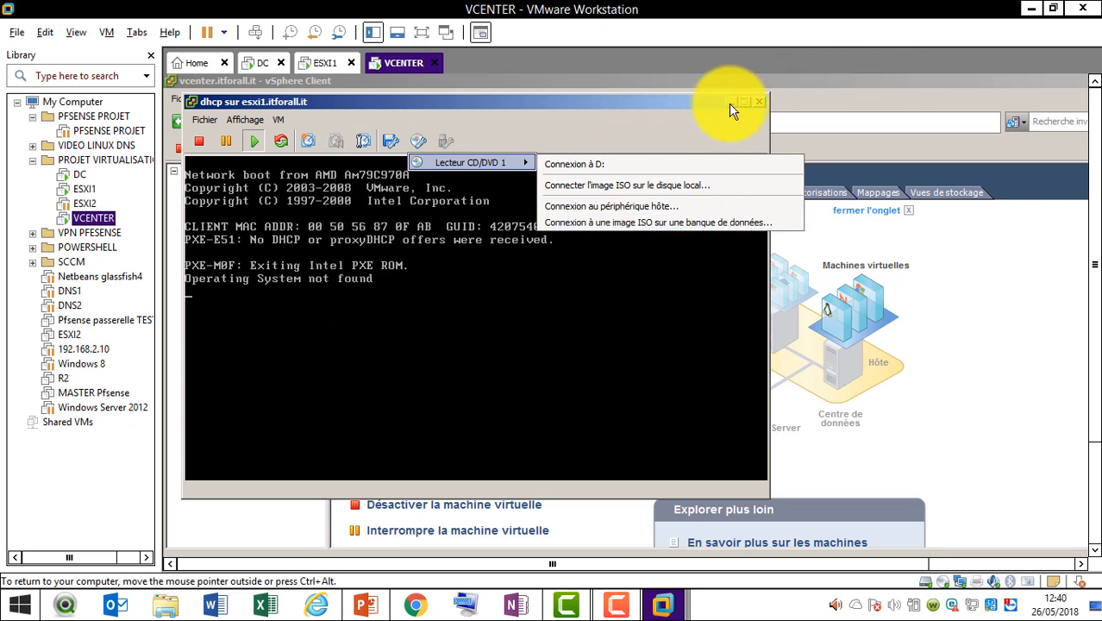
# Minimise the dhcp console, switch to Banques de données, and browse datastore1
pyautogui.click(729, 105)
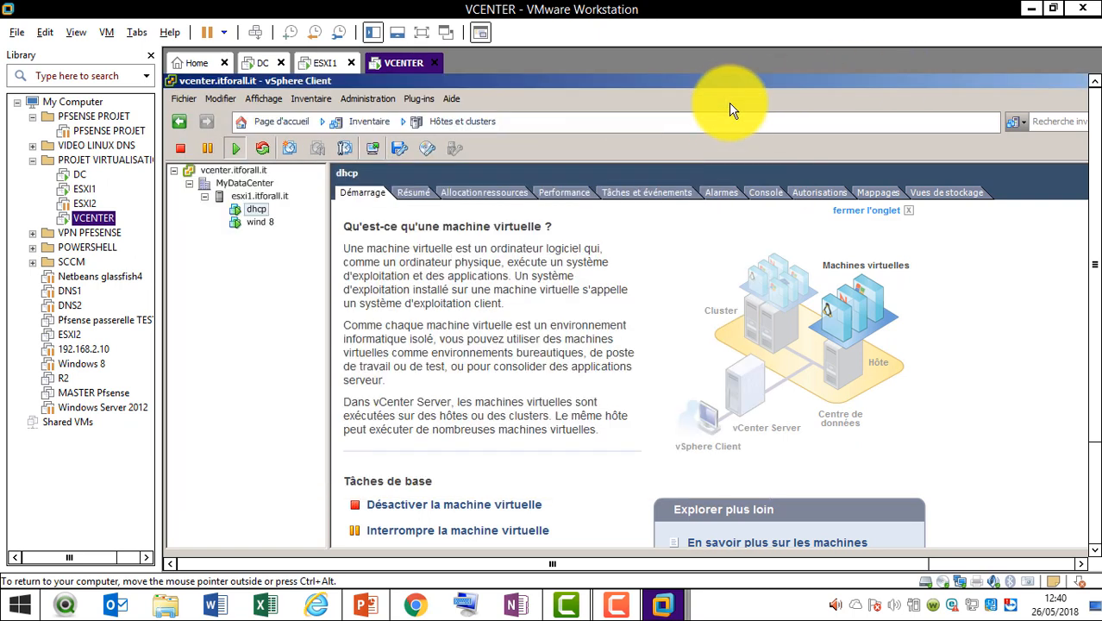
pyautogui.click(374, 130)
pyautogui.moveTo(397, 147)
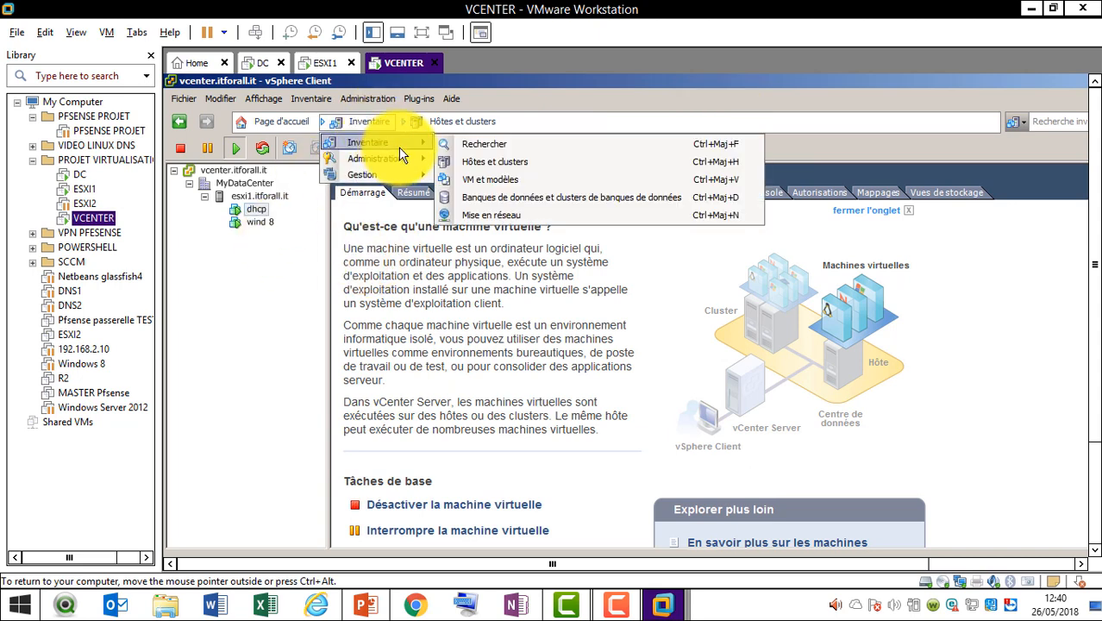
pyautogui.click(503, 198)
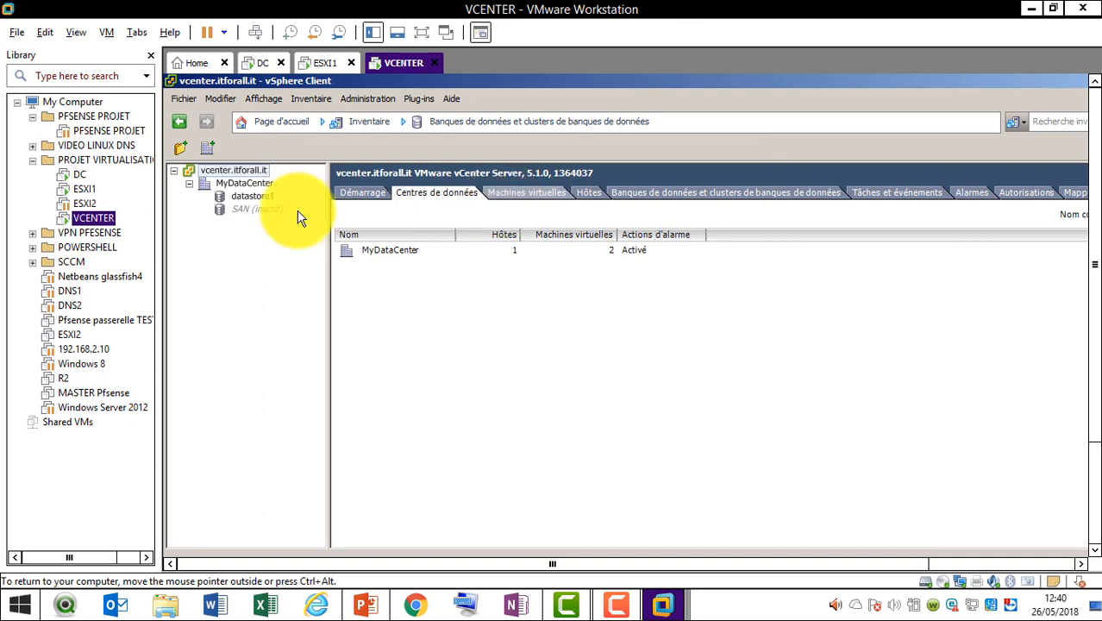
pyautogui.click(254, 196)
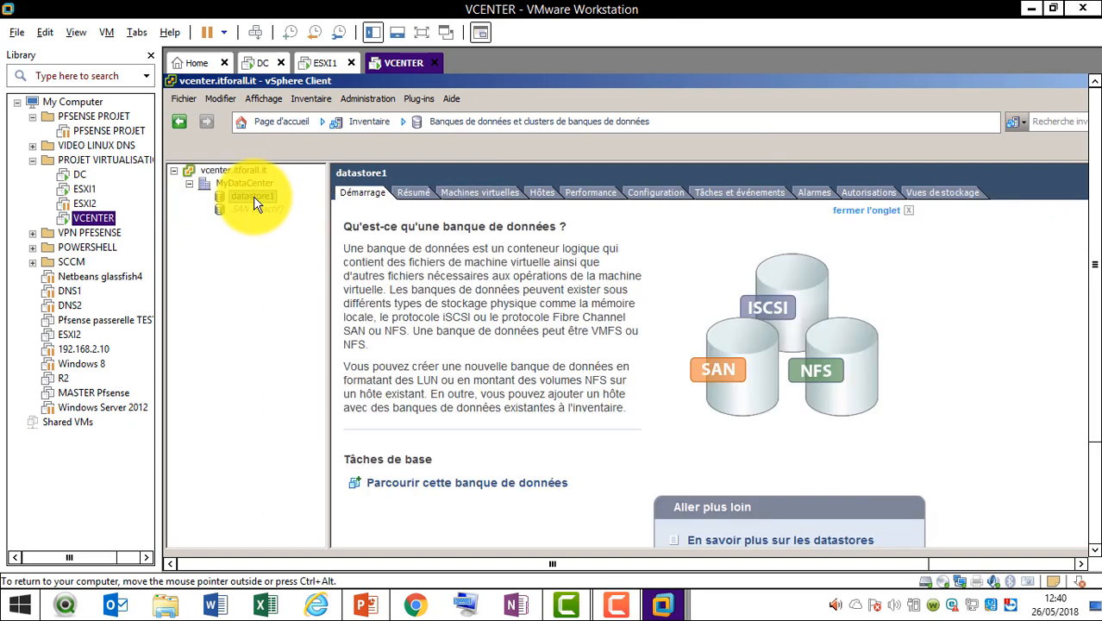
pyautogui.rightClick(254, 196)
pyautogui.click(274, 207)
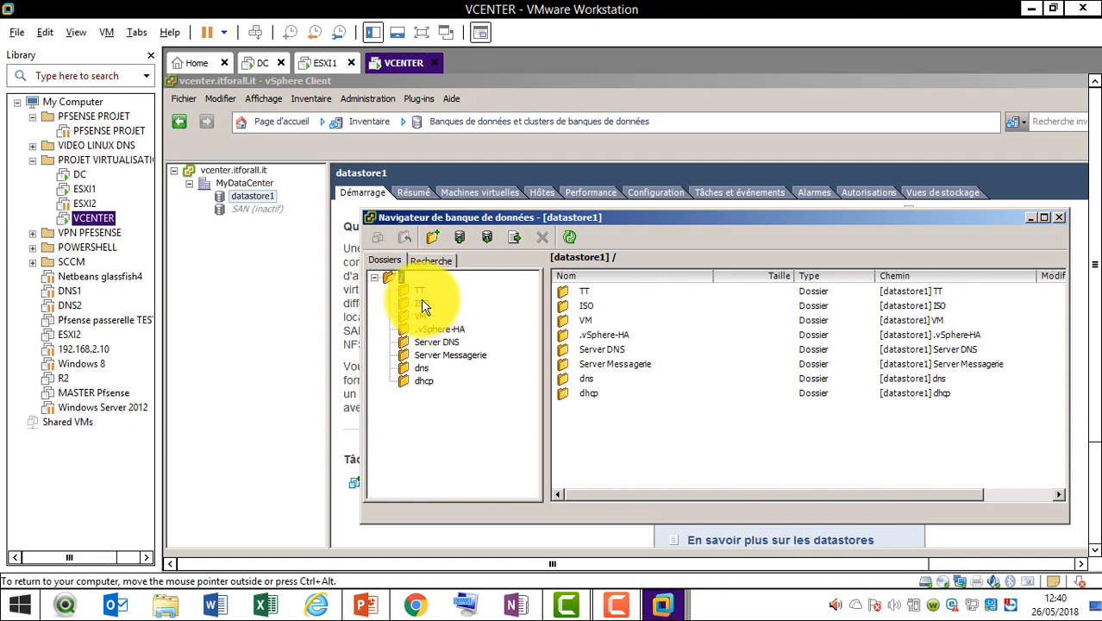
# Look through the ISO and Server DNS folders, then request deletion of the Server Messagerie folder
pyautogui.click(421, 305)
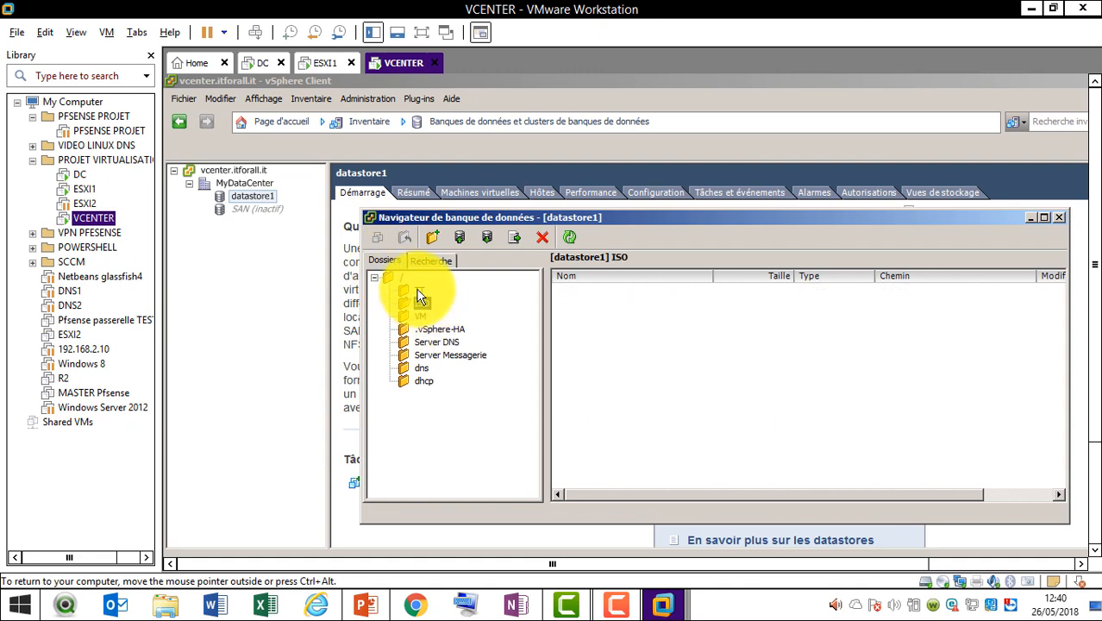
pyautogui.click(420, 302)
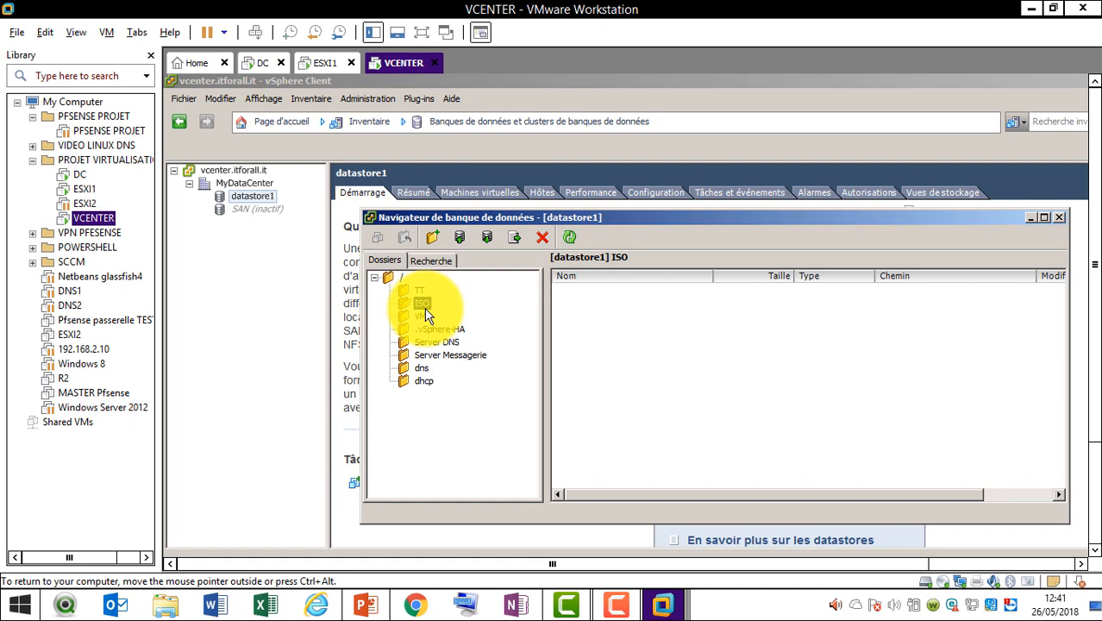
pyautogui.click(448, 342)
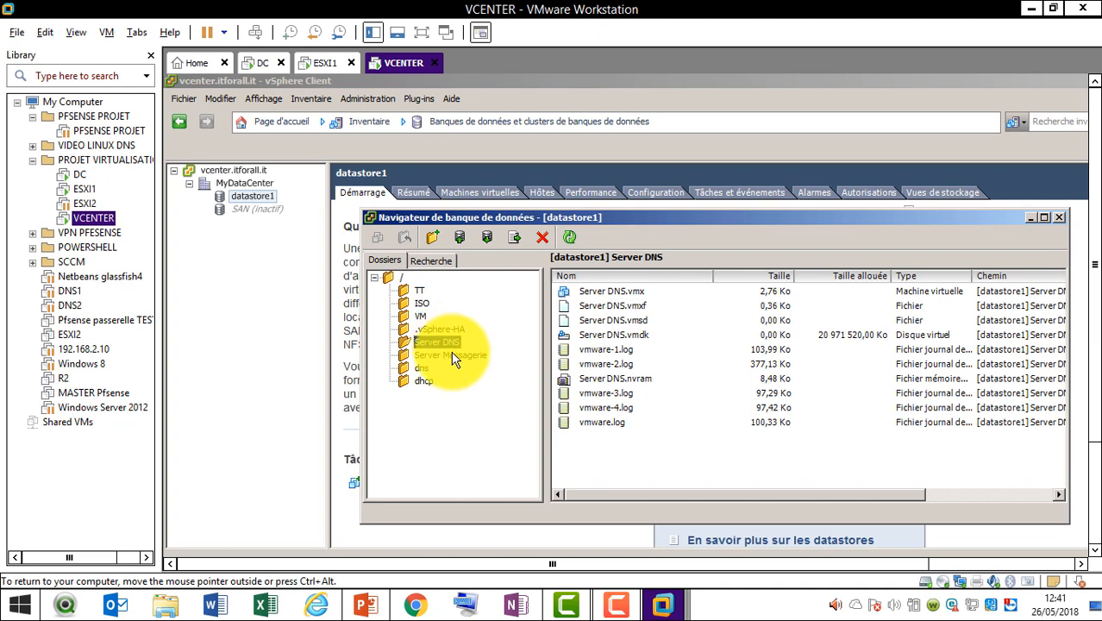
pyautogui.click(452, 356)
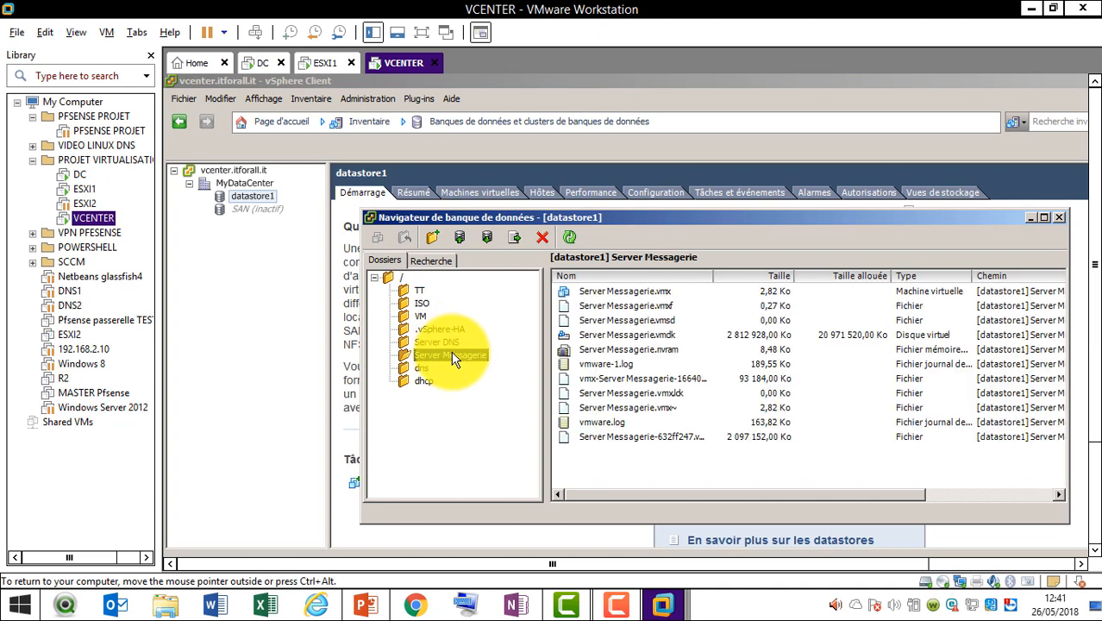
pyautogui.press('Delete')
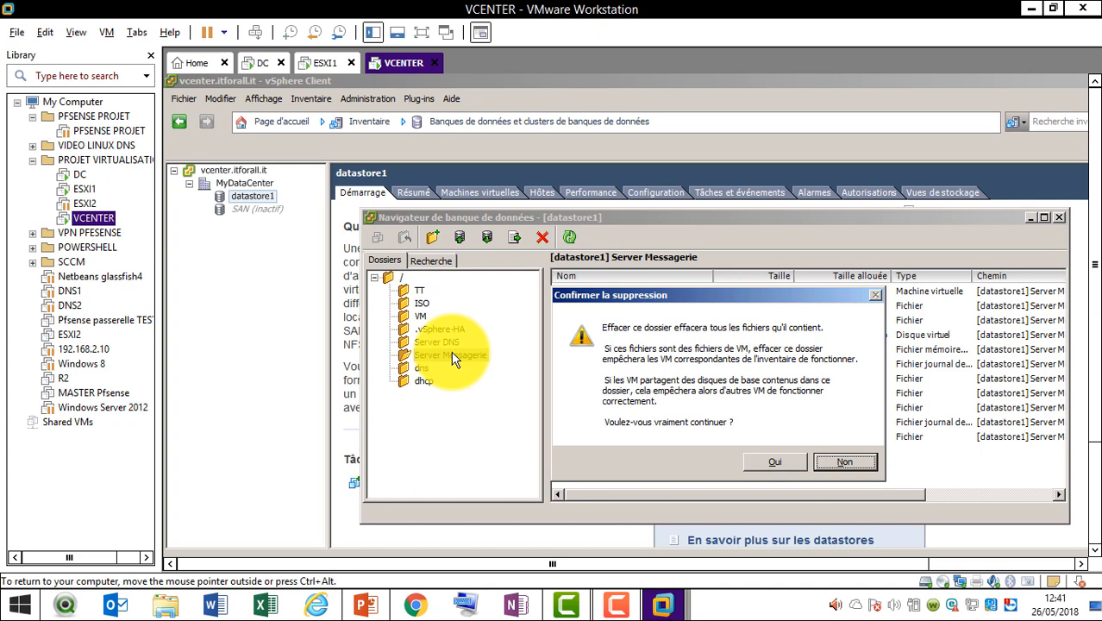
# Confirm deleting the Server Messagerie folder and dismiss the failure message
pyautogui.press('Left')
pyautogui.press('Return')
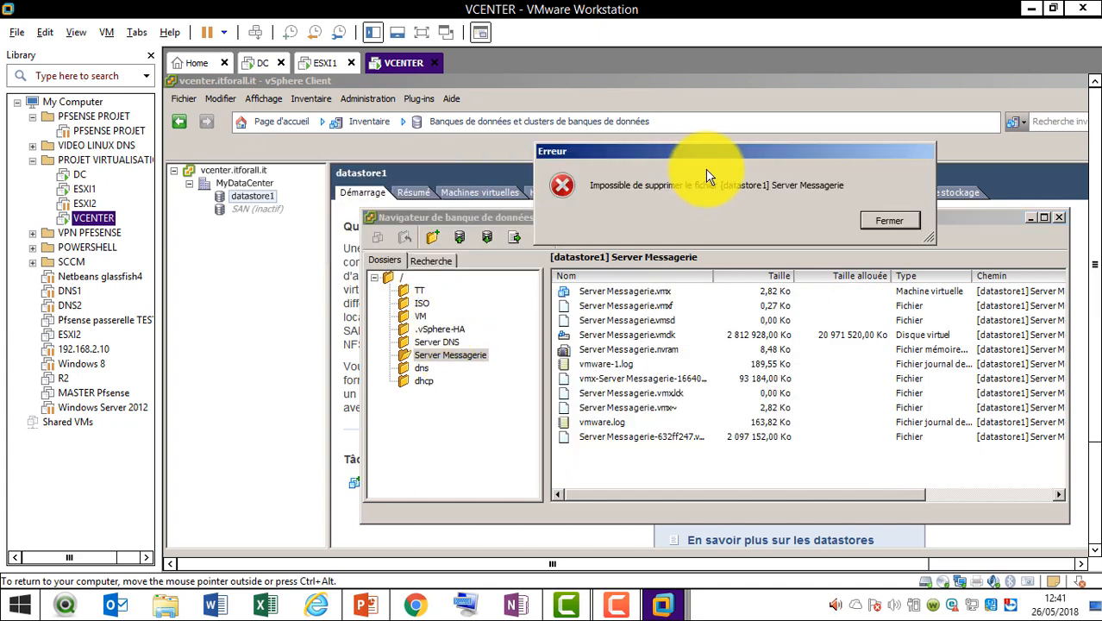
pyautogui.click(888, 221)
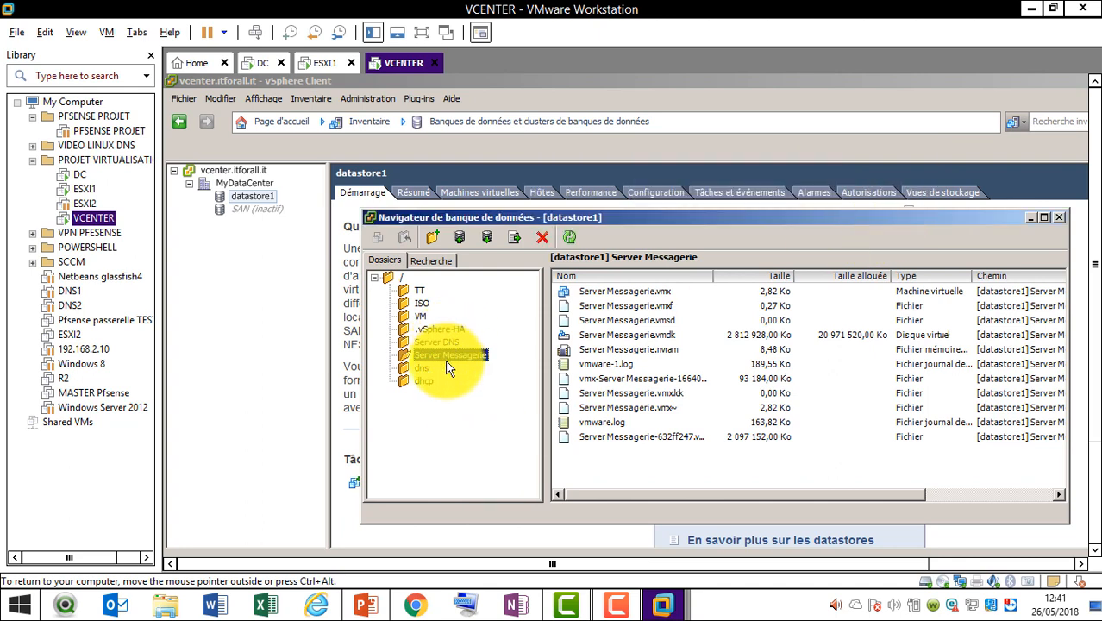
# Delete the ISO folder from datastore1
pyautogui.click(422, 303)
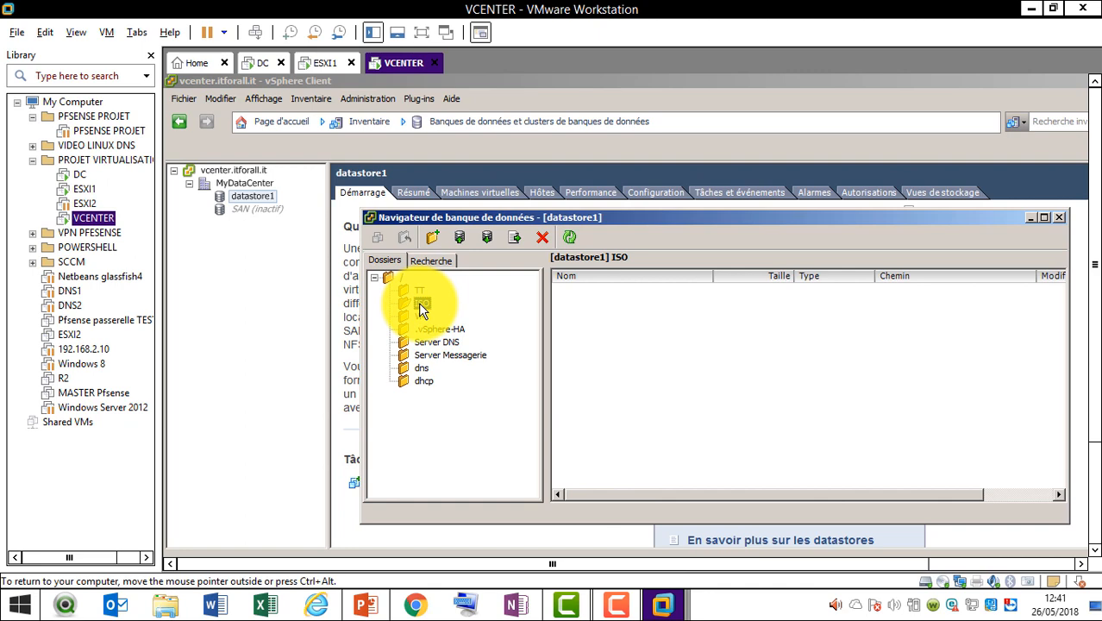
pyautogui.press('Delete')
pyautogui.press('Tab')
pyautogui.press('Return')
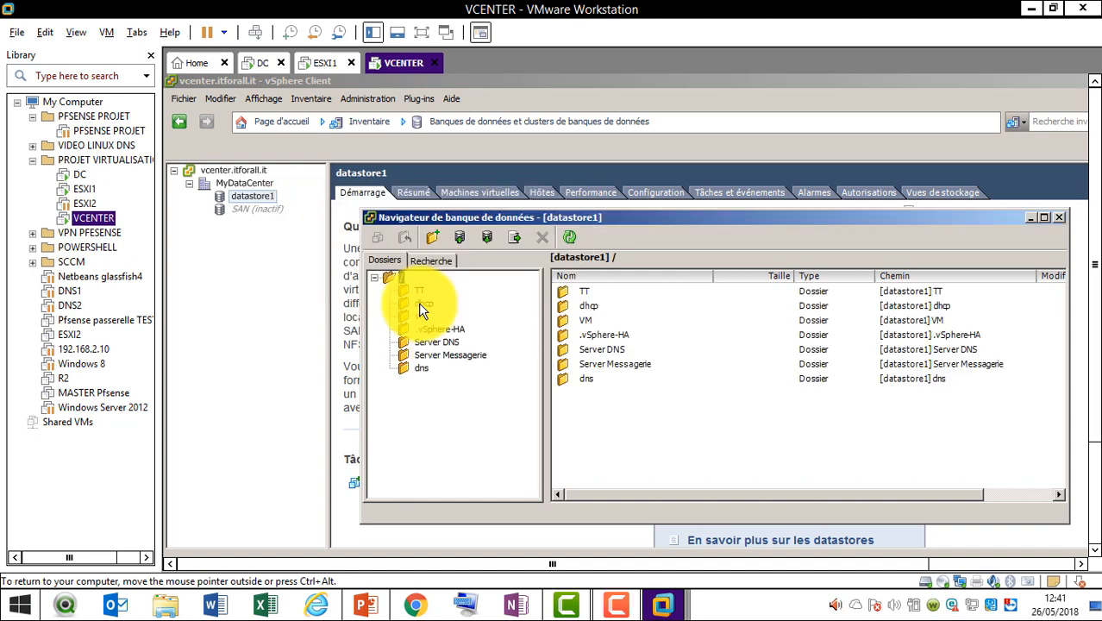
pyautogui.click(623, 605)
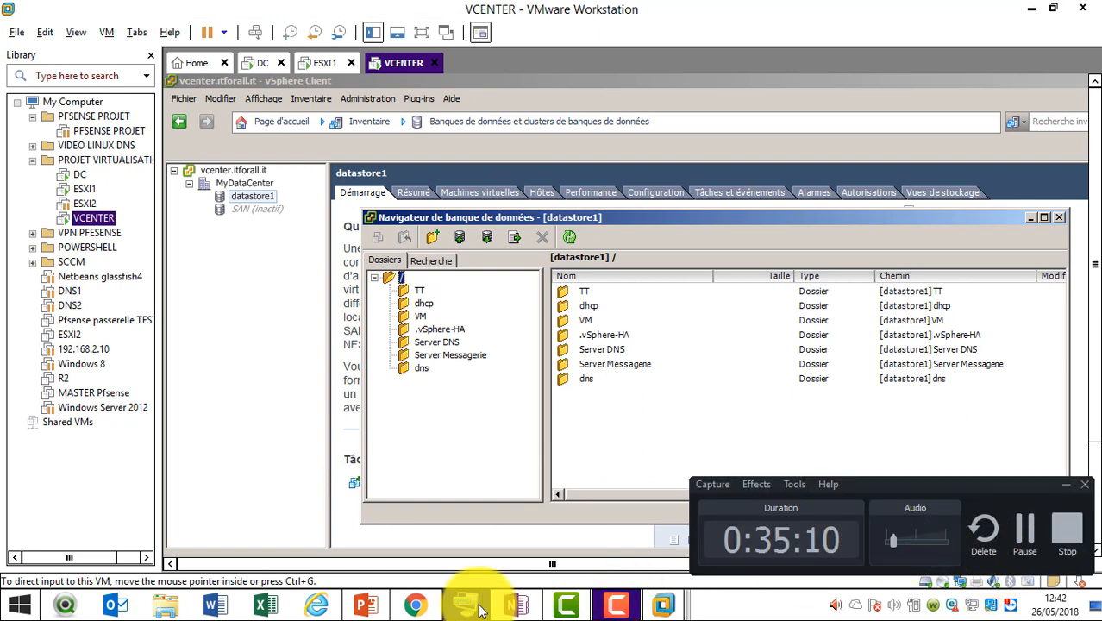
pyautogui.click(442, 472)
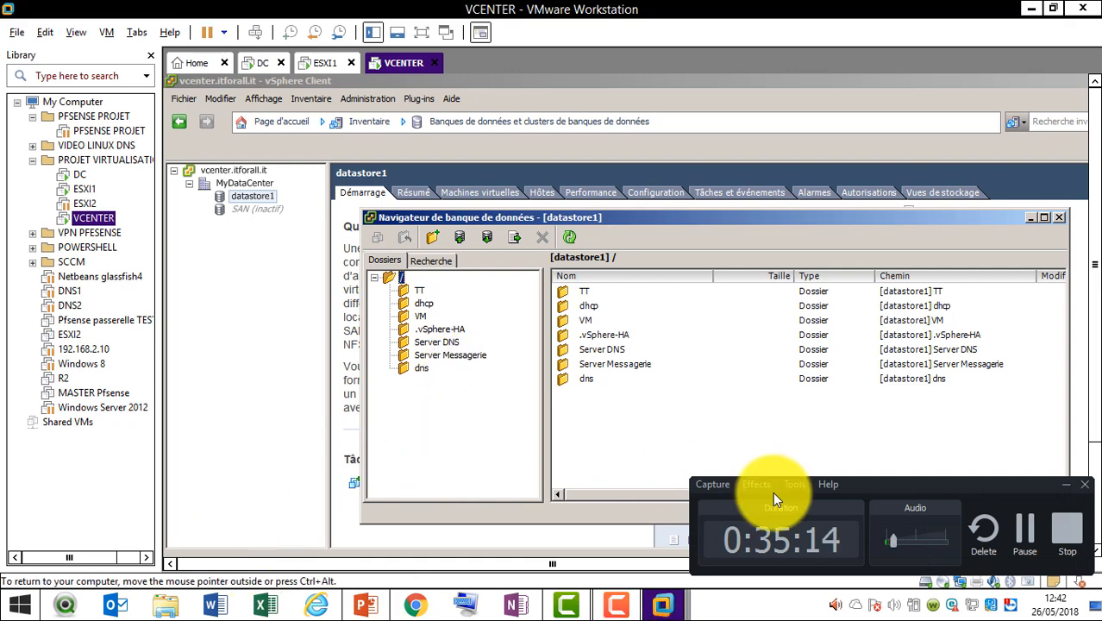
pyautogui.click(1065, 485)
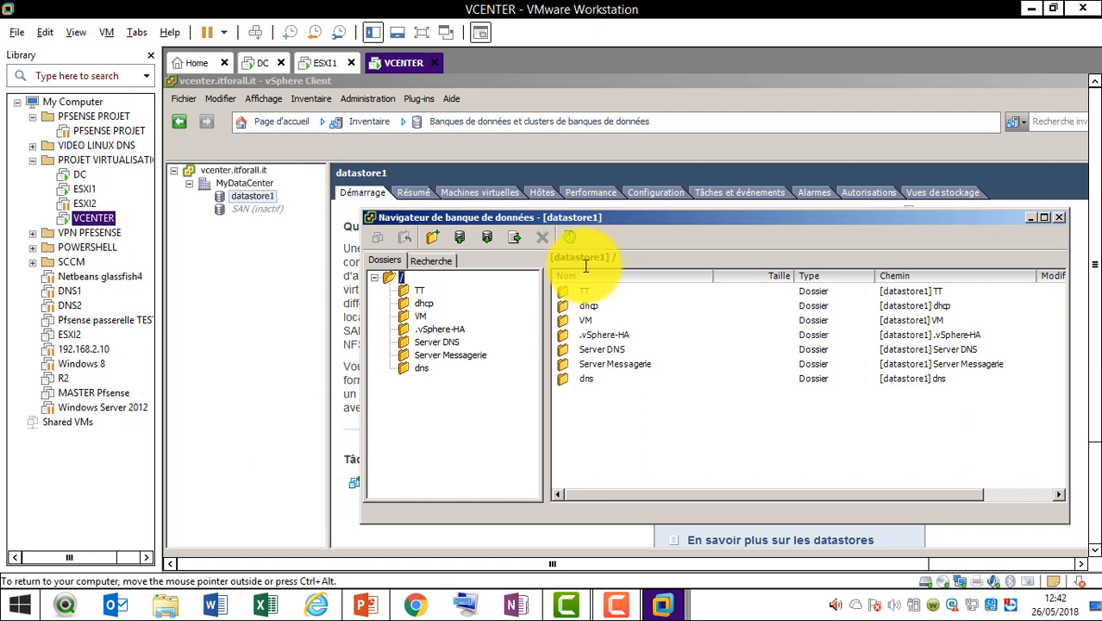
# Create an 'iso images' folder at datastore1's root, open it, and go back to the root
pyautogui.click(432, 234)
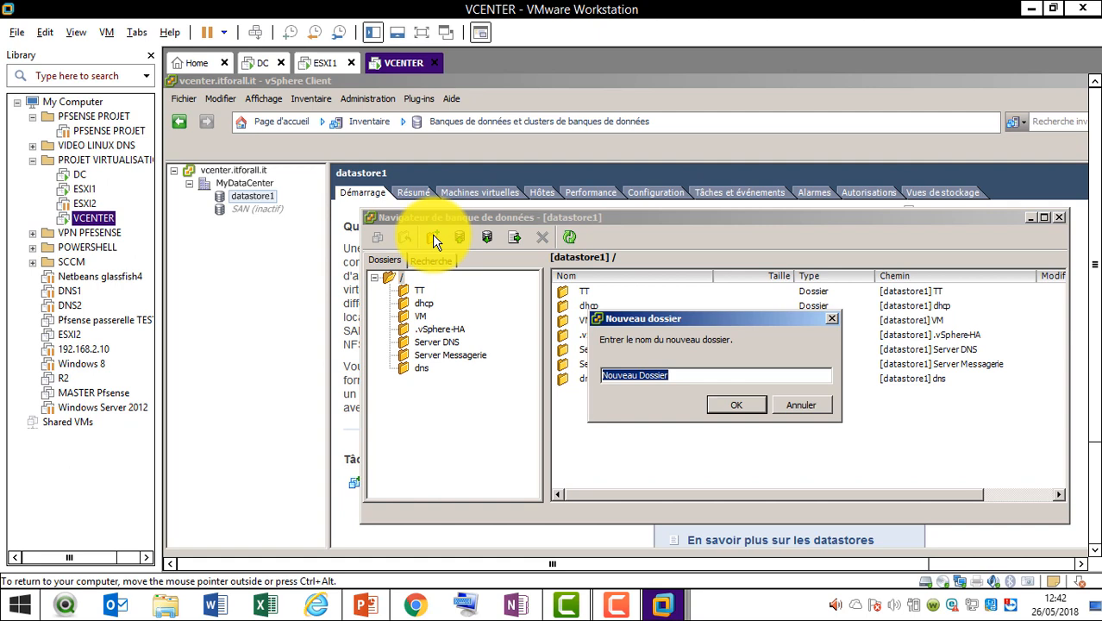
pyautogui.write('iso ima')
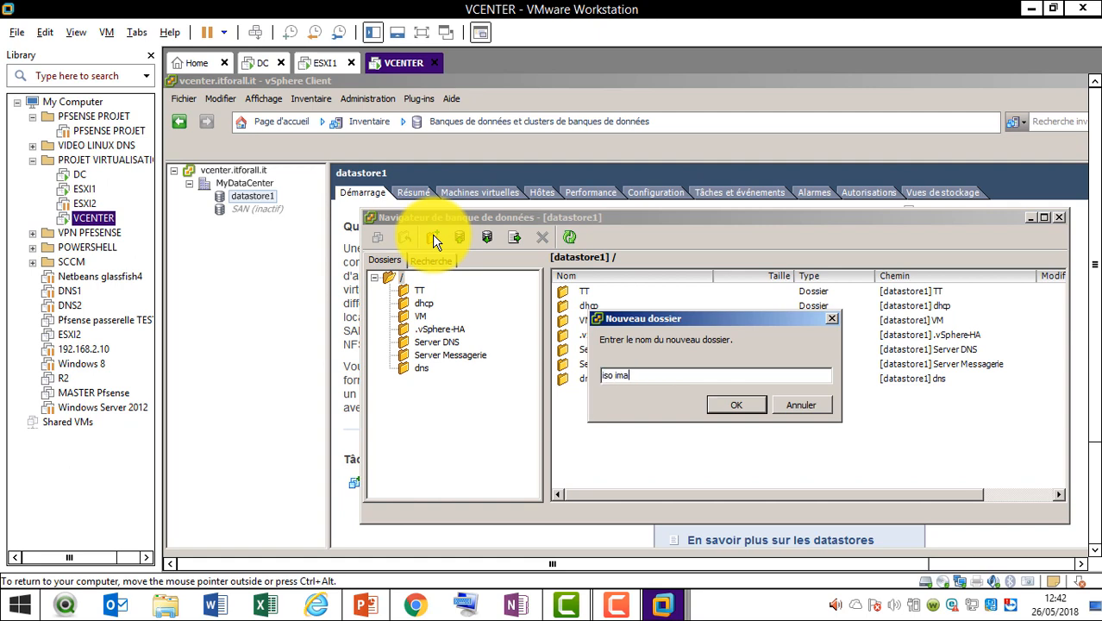
pyautogui.write('ge')
pyautogui.click(728, 406)
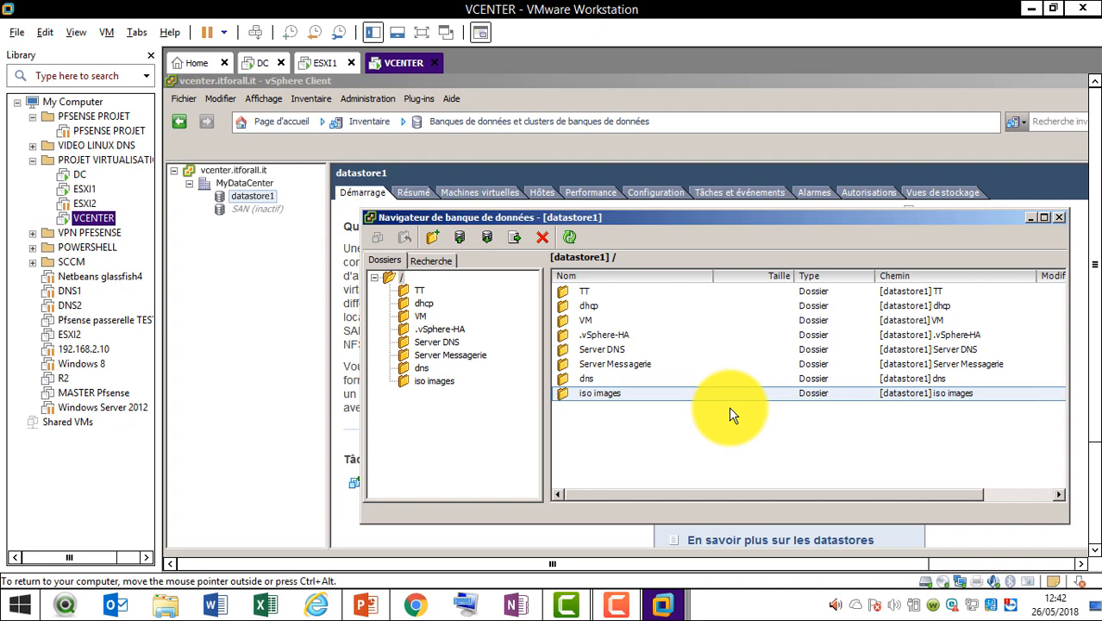
pyautogui.click(425, 381)
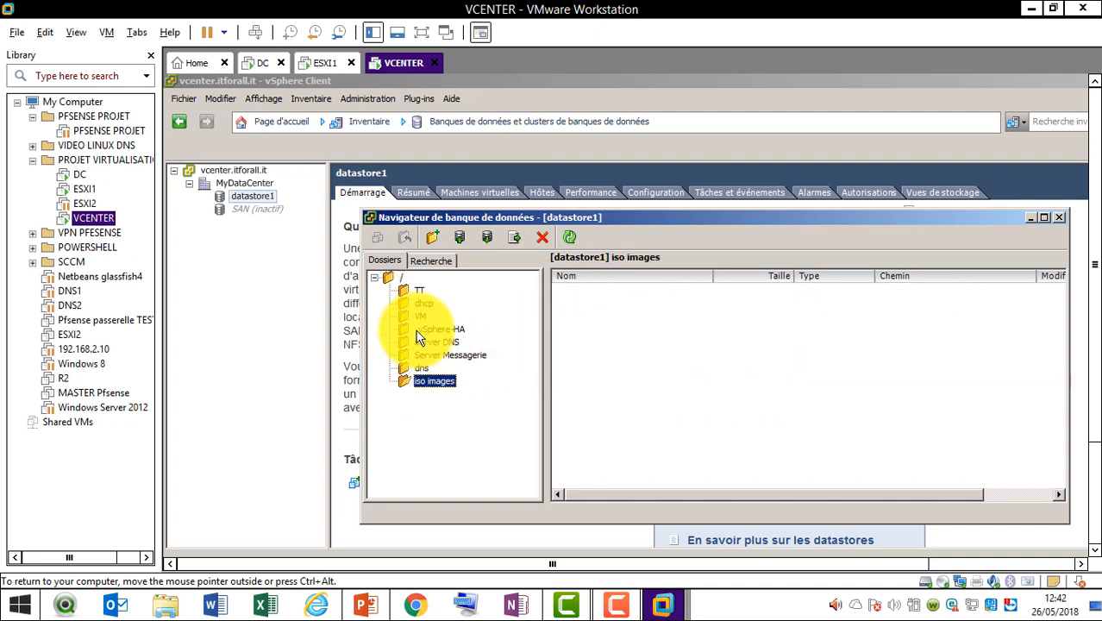
pyautogui.click(401, 277)
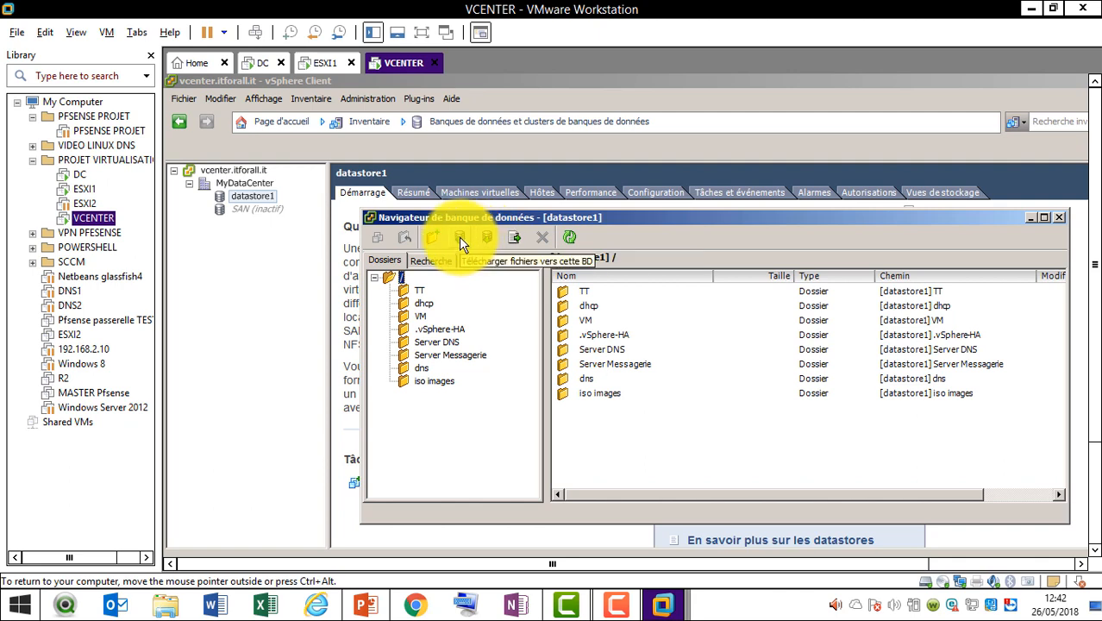
pyautogui.click(458, 238)
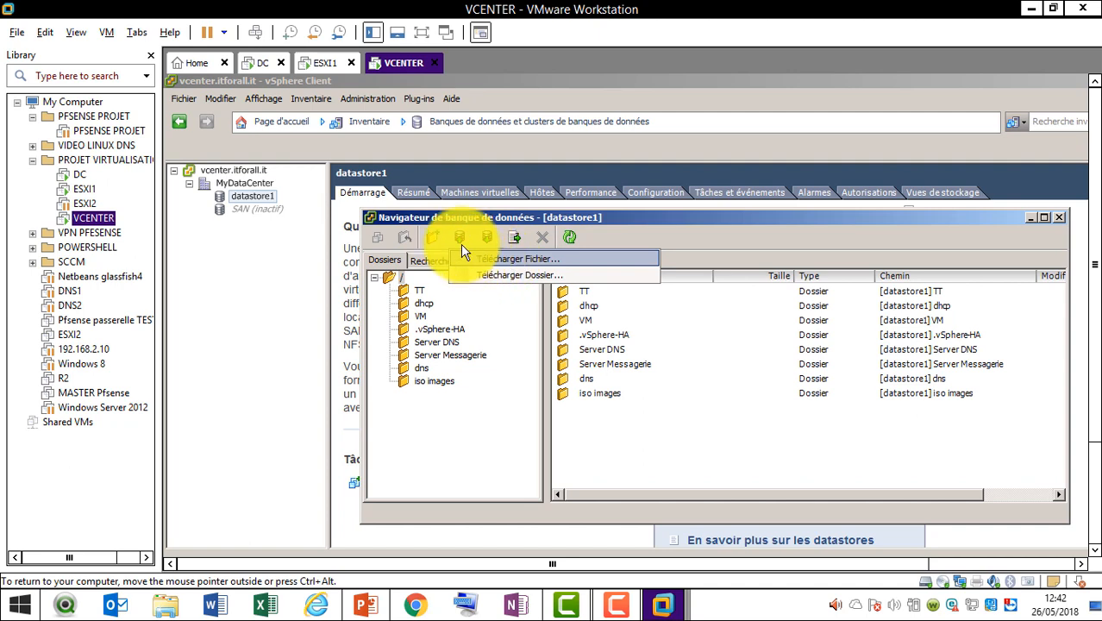
pyautogui.click(628, 236)
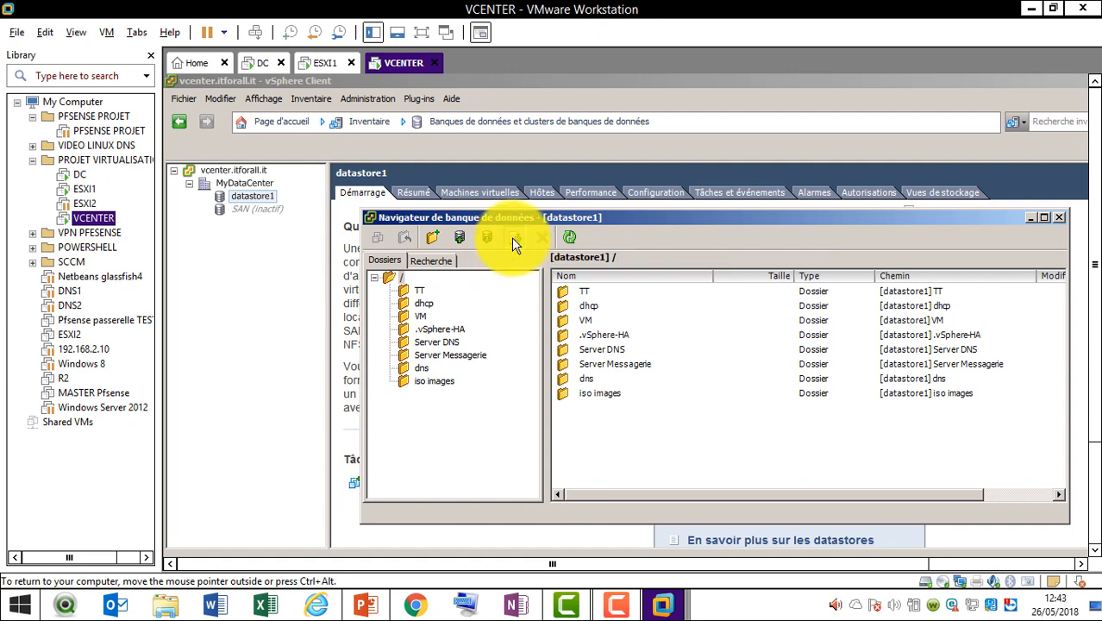
# Try the move and download-to-computer actions in datastore1, cancelling each dialog
pyautogui.click(511, 237)
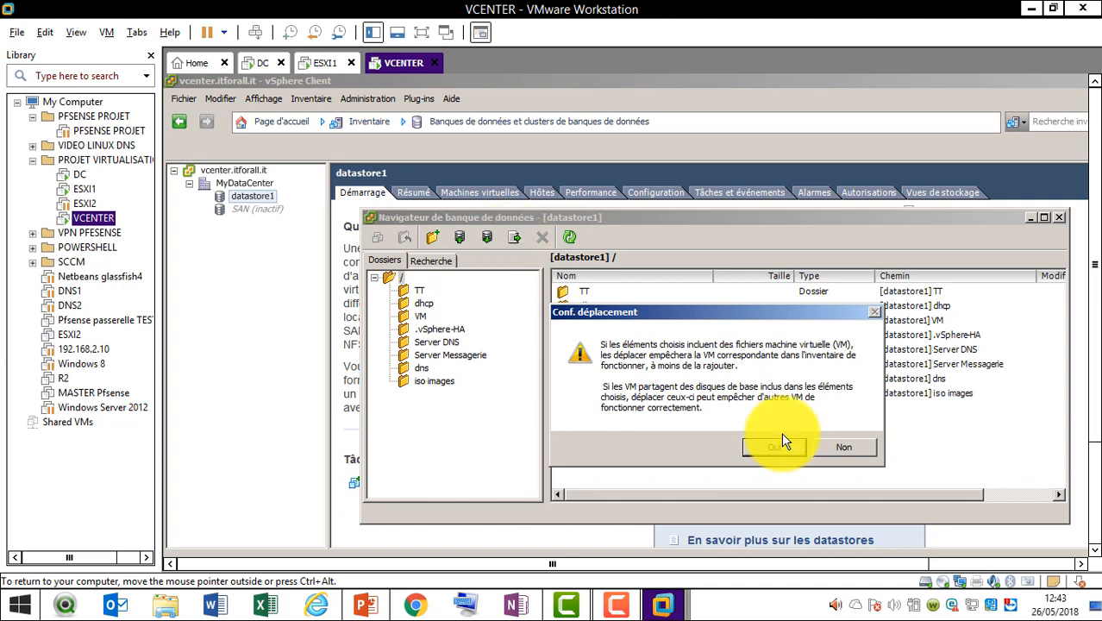
pyautogui.click(845, 443)
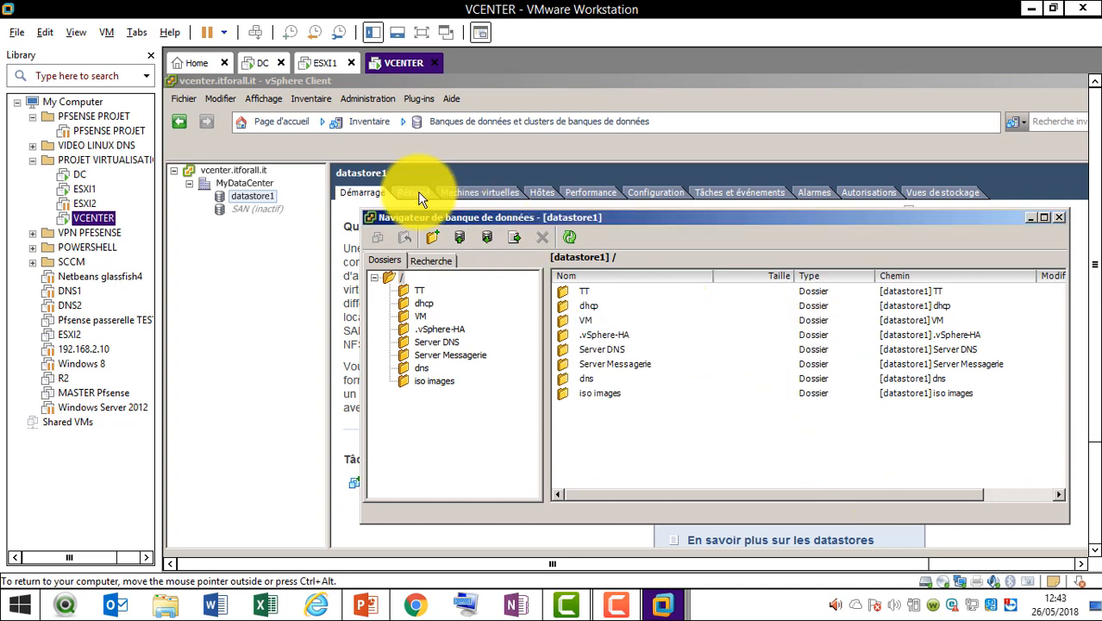
pyautogui.click(458, 241)
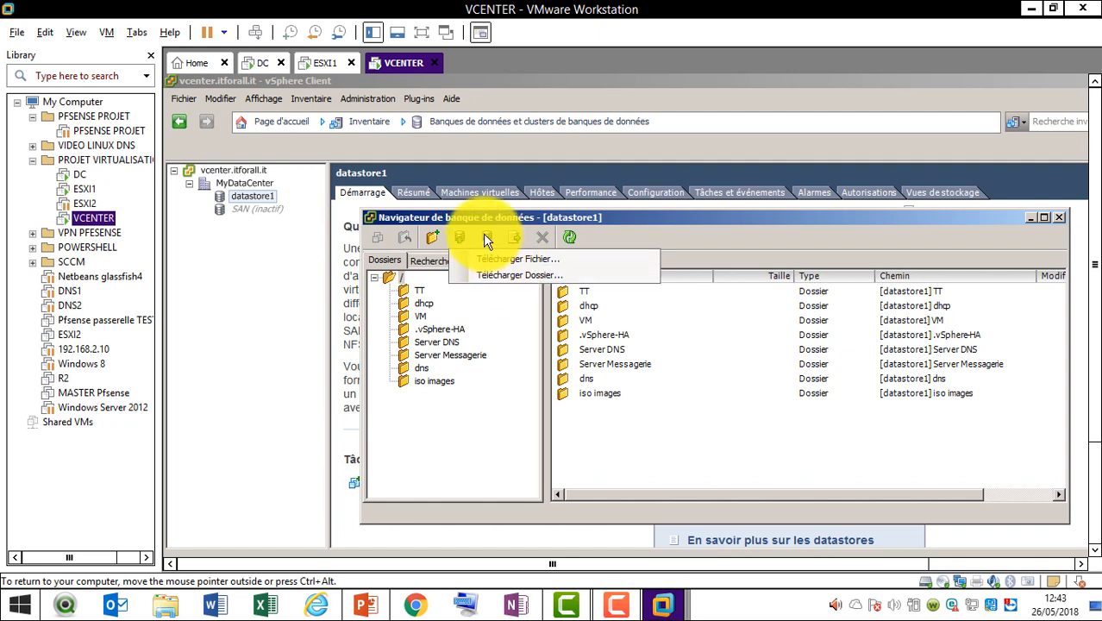
pyautogui.click(483, 234)
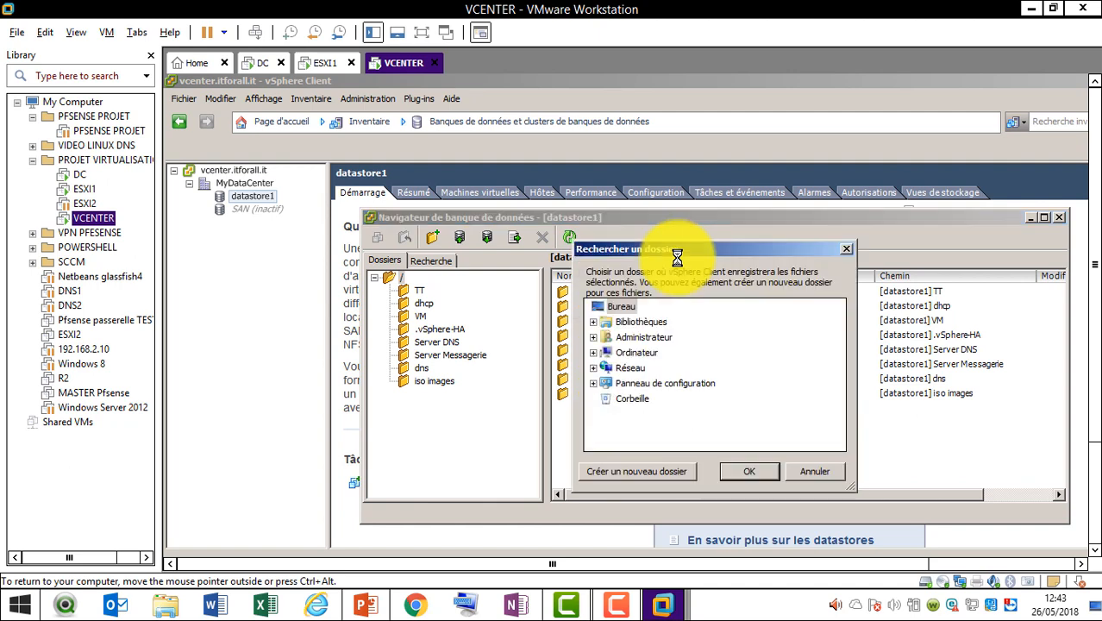
pyautogui.click(852, 250)
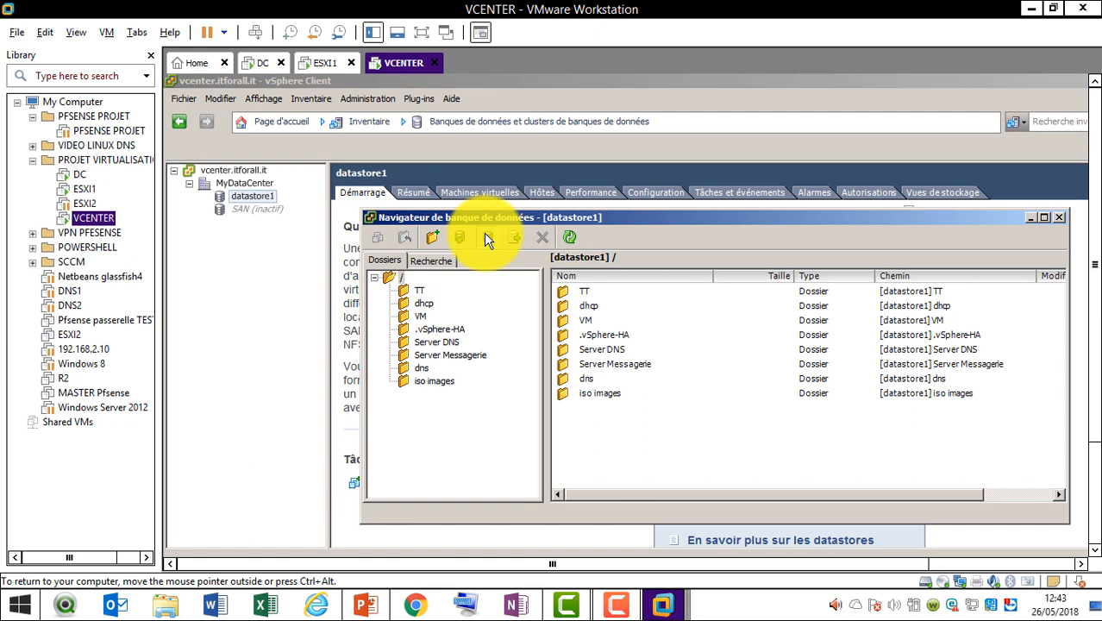
pyautogui.click(487, 240)
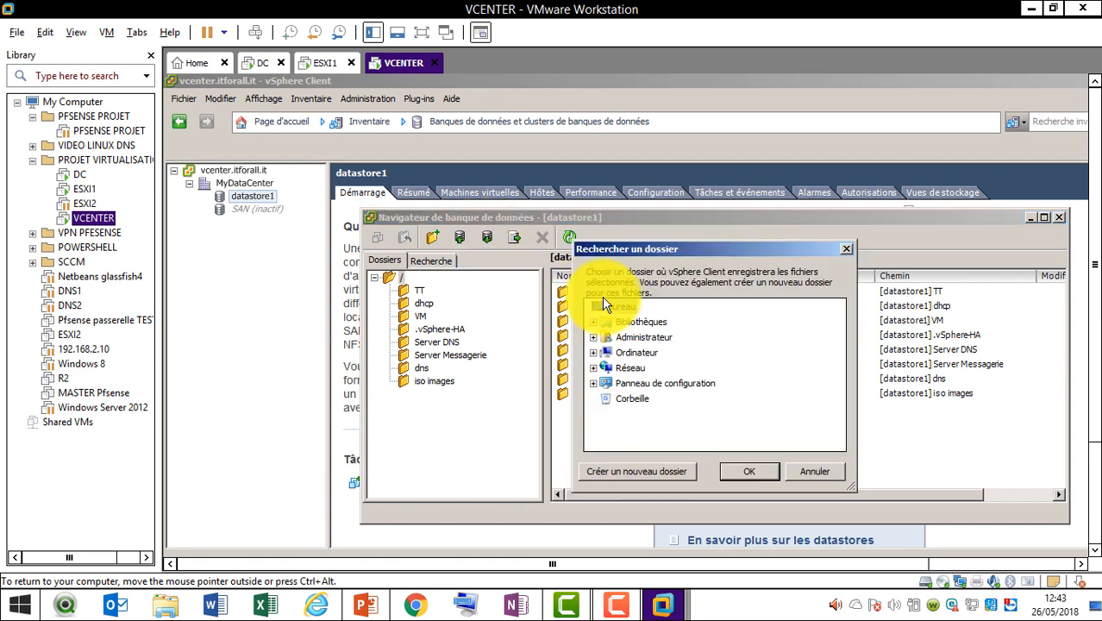
pyautogui.click(815, 476)
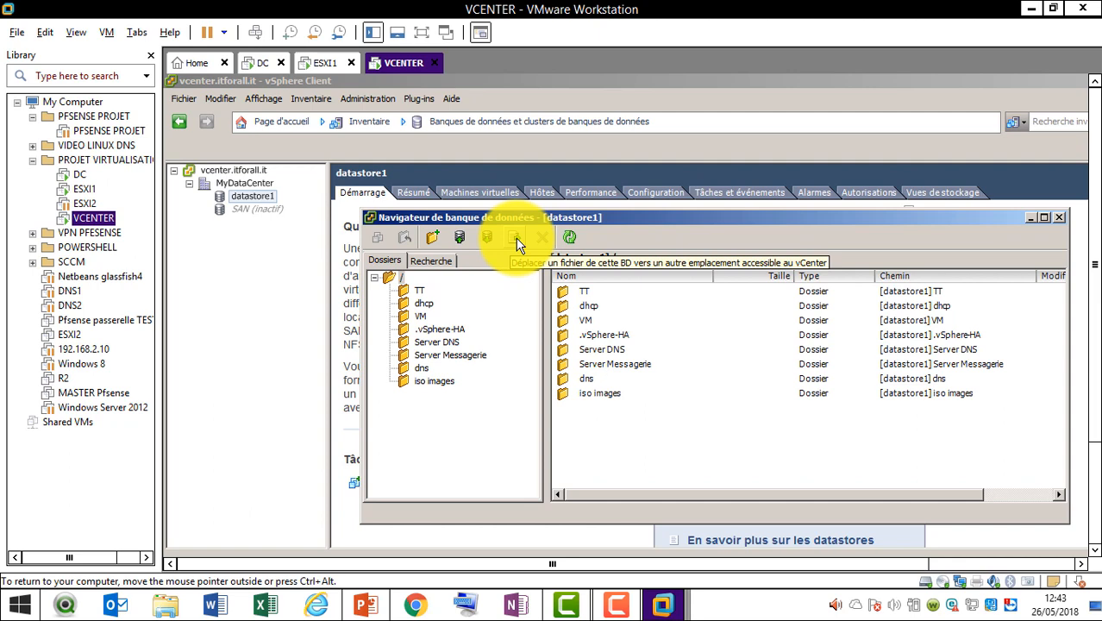
# Upload ubuntu-16.04.3-desktop-amd64.iso from the Desktop into datastore1's root, accepting the overwrite warning
pyautogui.click(460, 238)
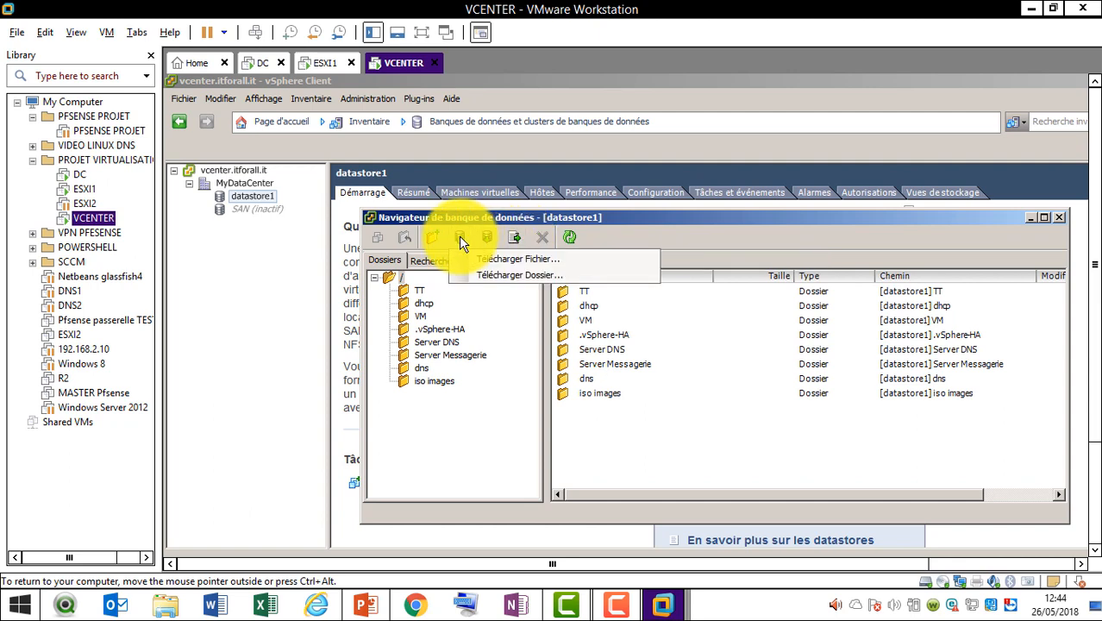
pyautogui.click(499, 254)
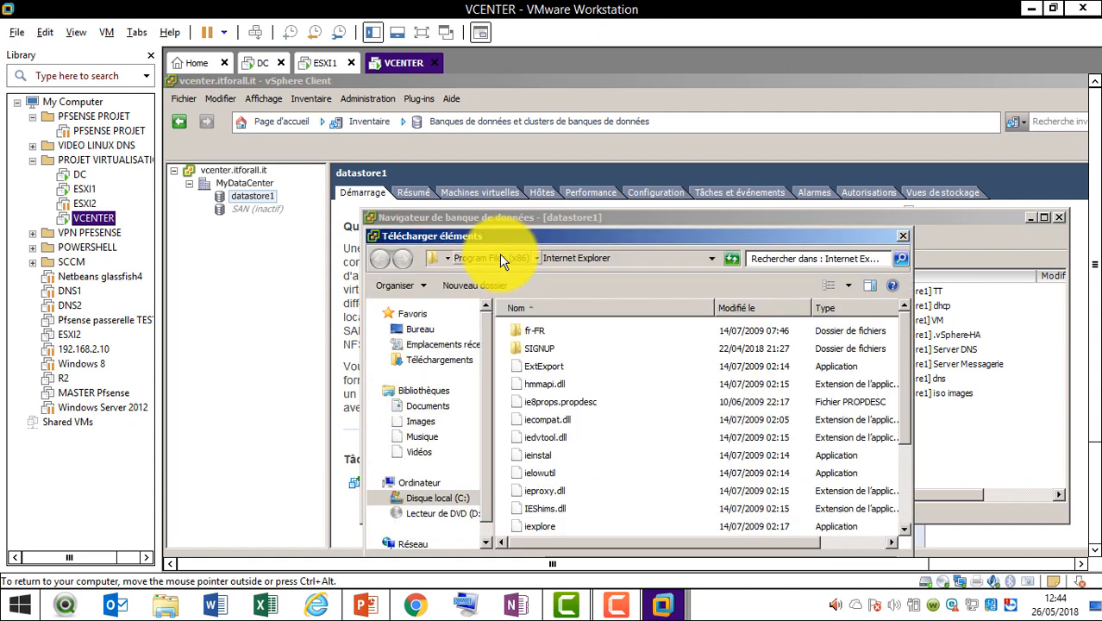
pyautogui.click(906, 513)
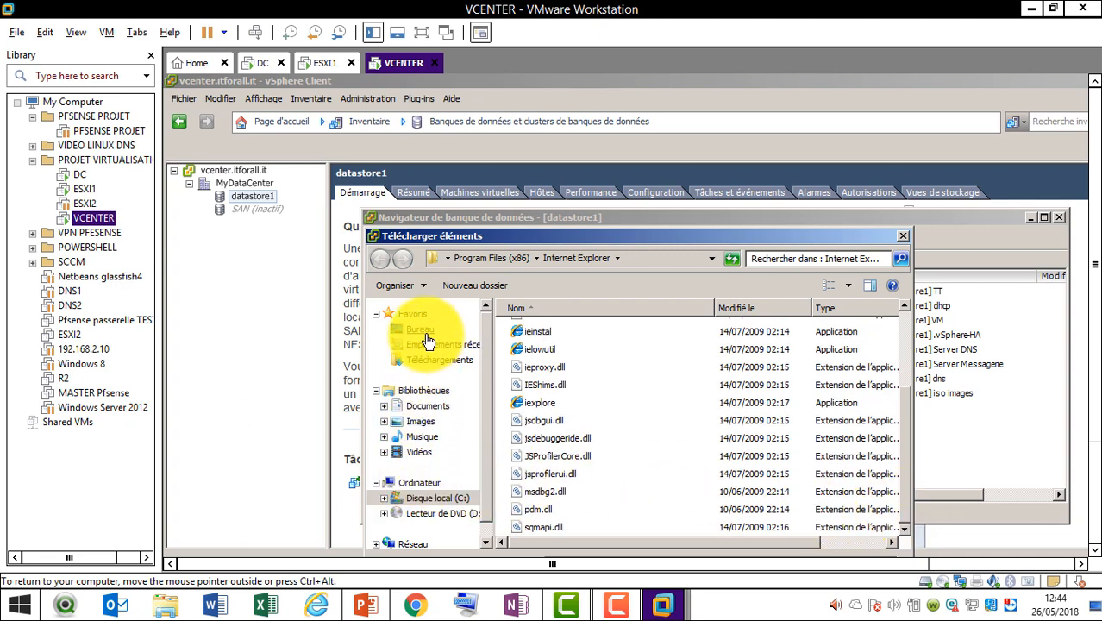
pyautogui.click(427, 484)
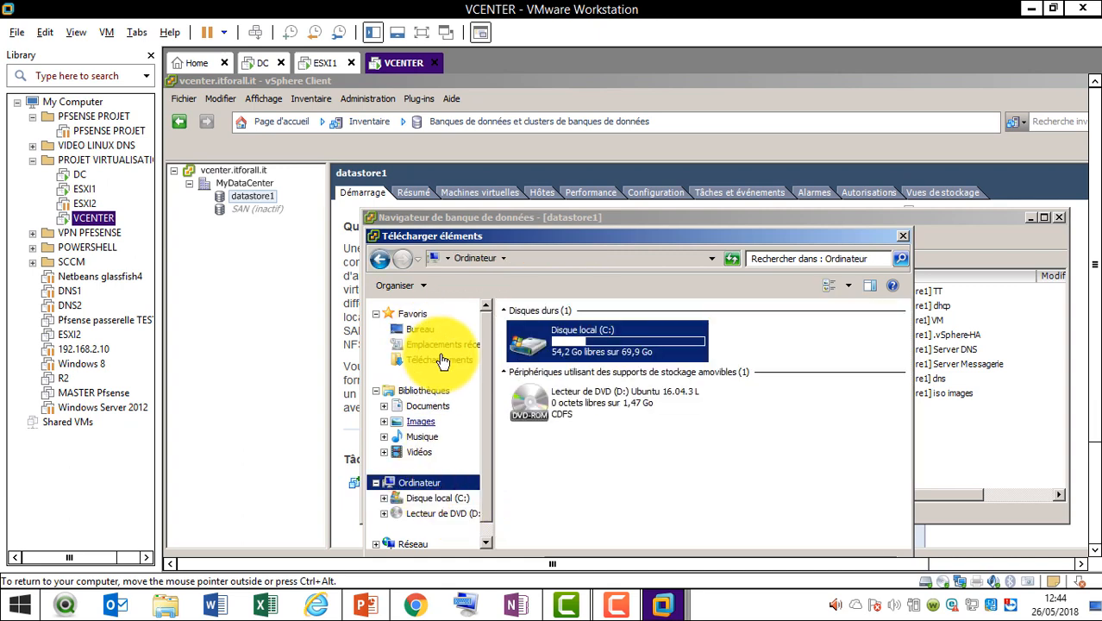
pyautogui.click(418, 333)
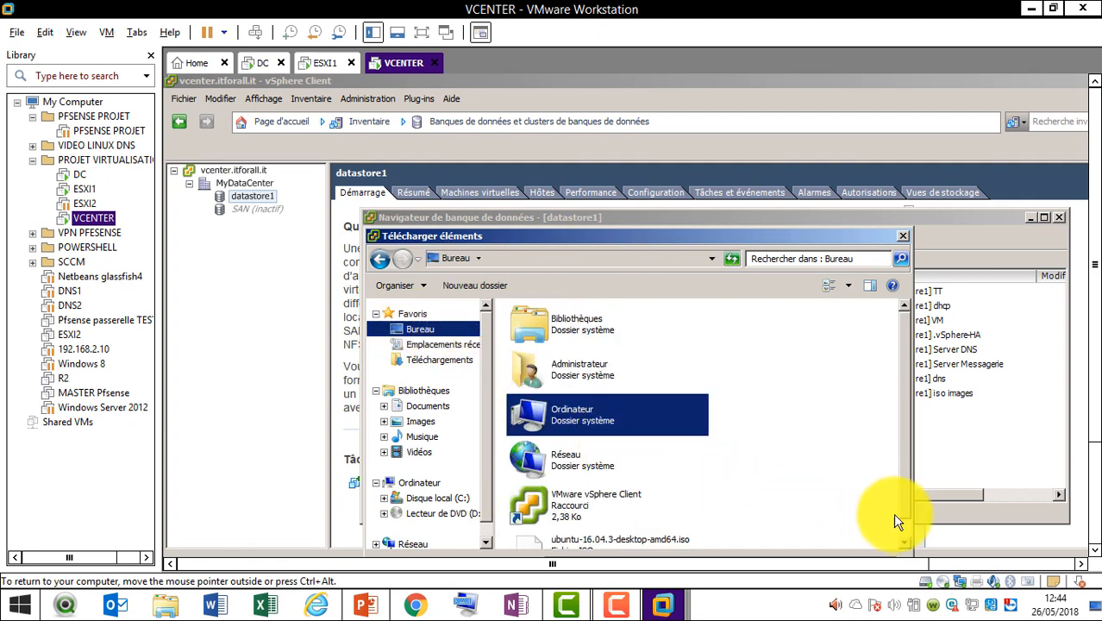
pyautogui.scroll(-1, 899, 527)
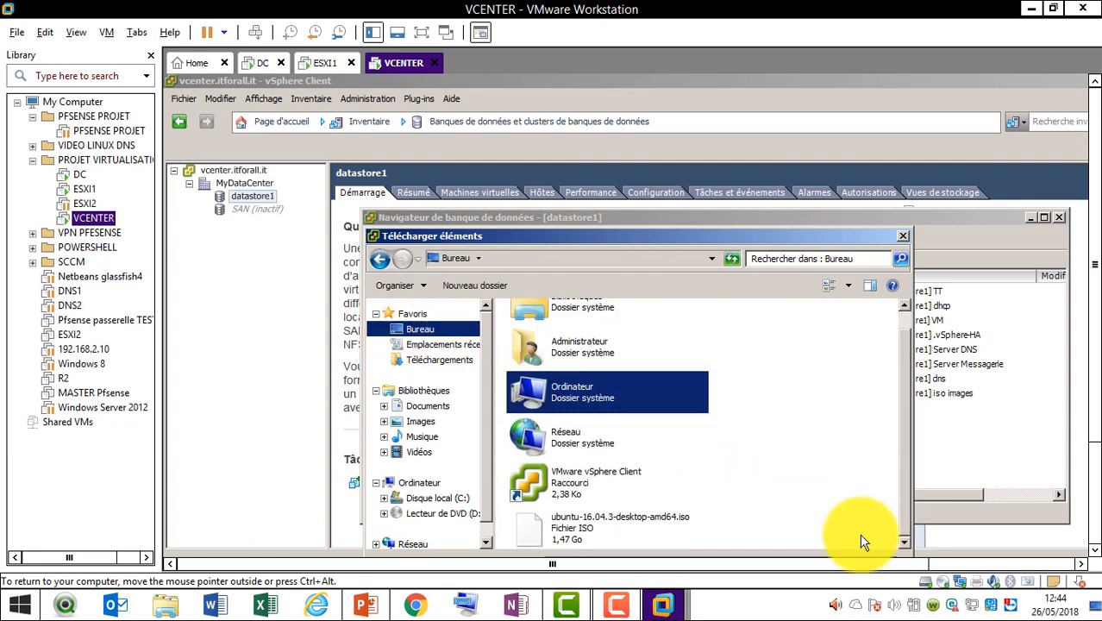
pyautogui.click(580, 528)
pyautogui.doubleClick(580, 527)
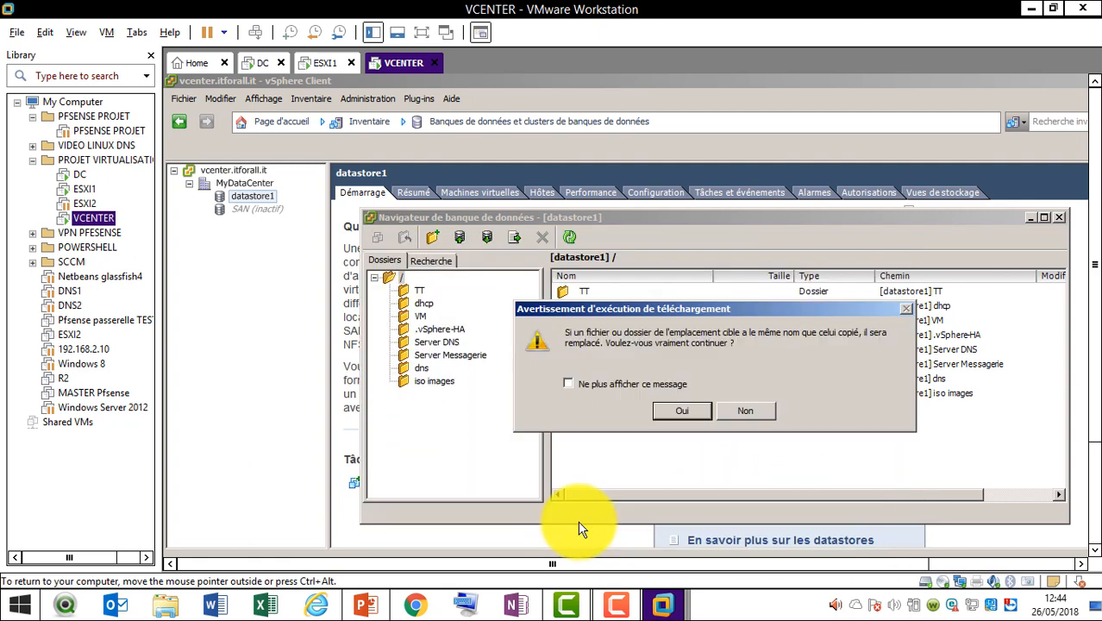
pyautogui.click(678, 412)
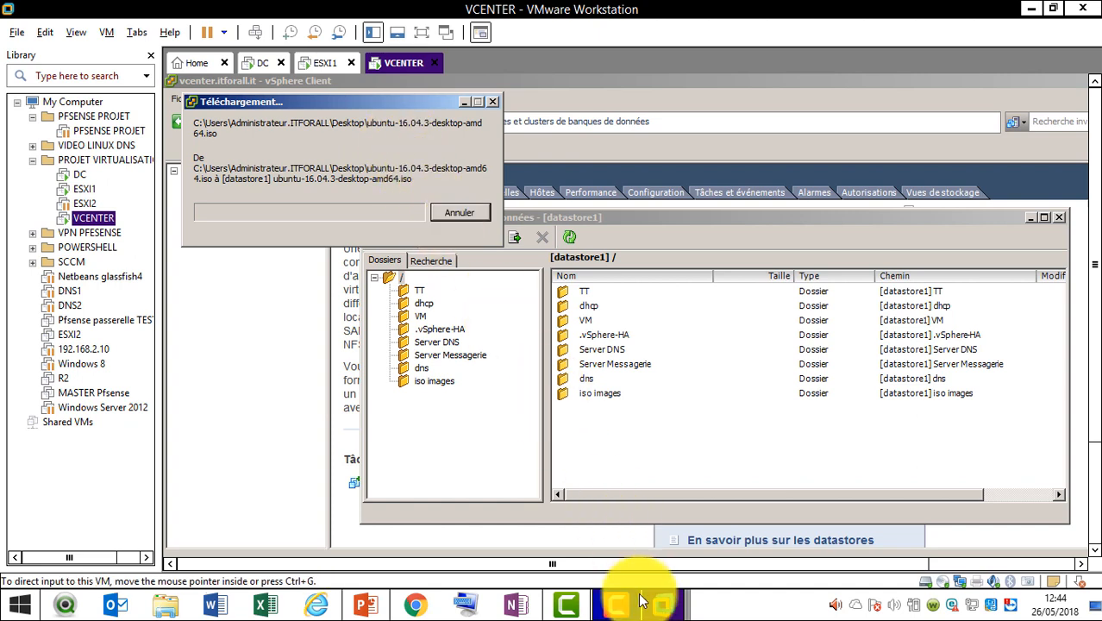
# Open the Server DNS folder and check the upload's remaining time in the progress window
pyautogui.moveTo(629, 609)
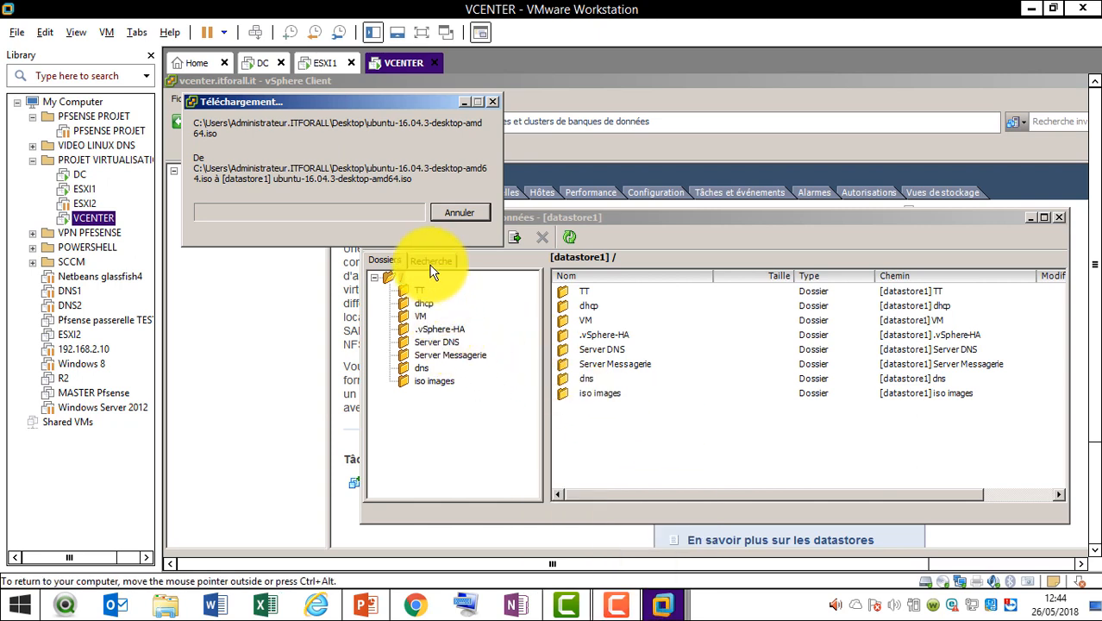
pyautogui.click(444, 343)
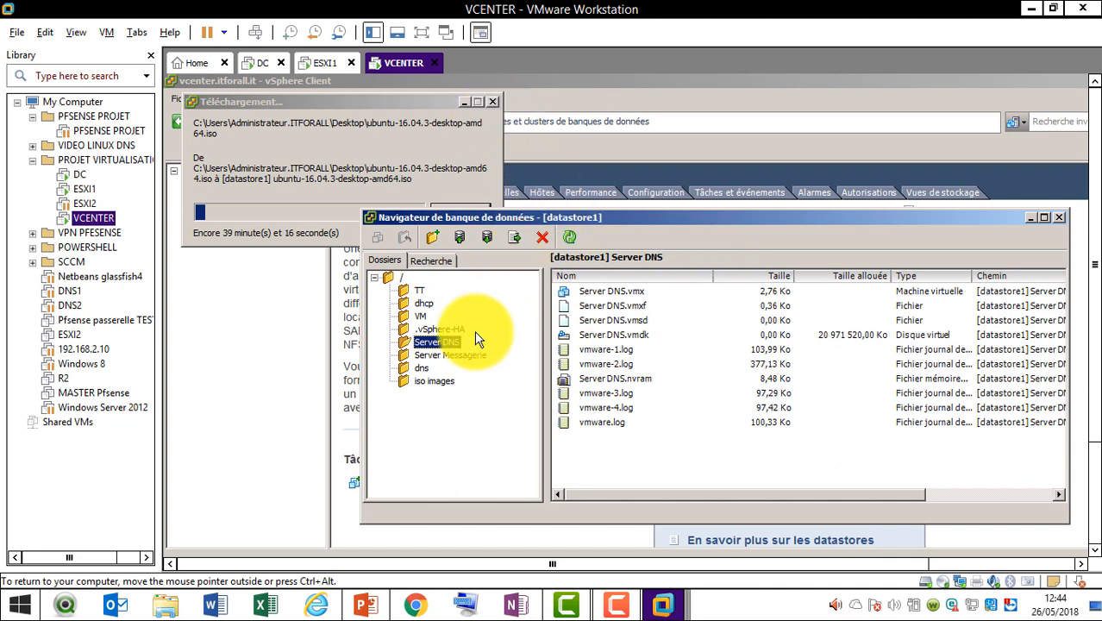
pyautogui.click(434, 148)
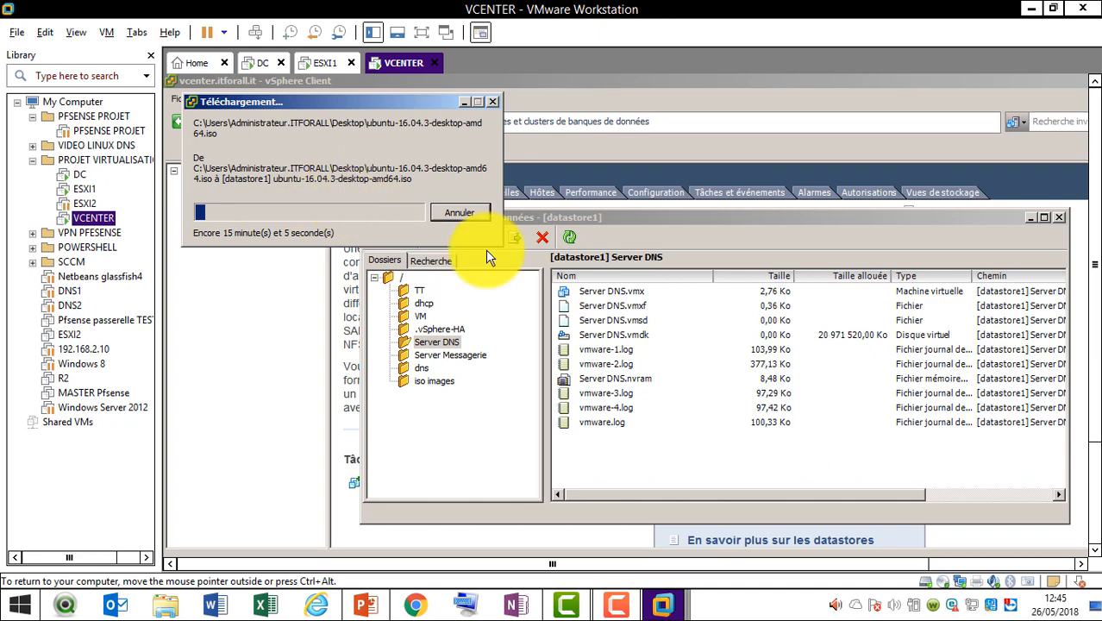
pyautogui.click(447, 339)
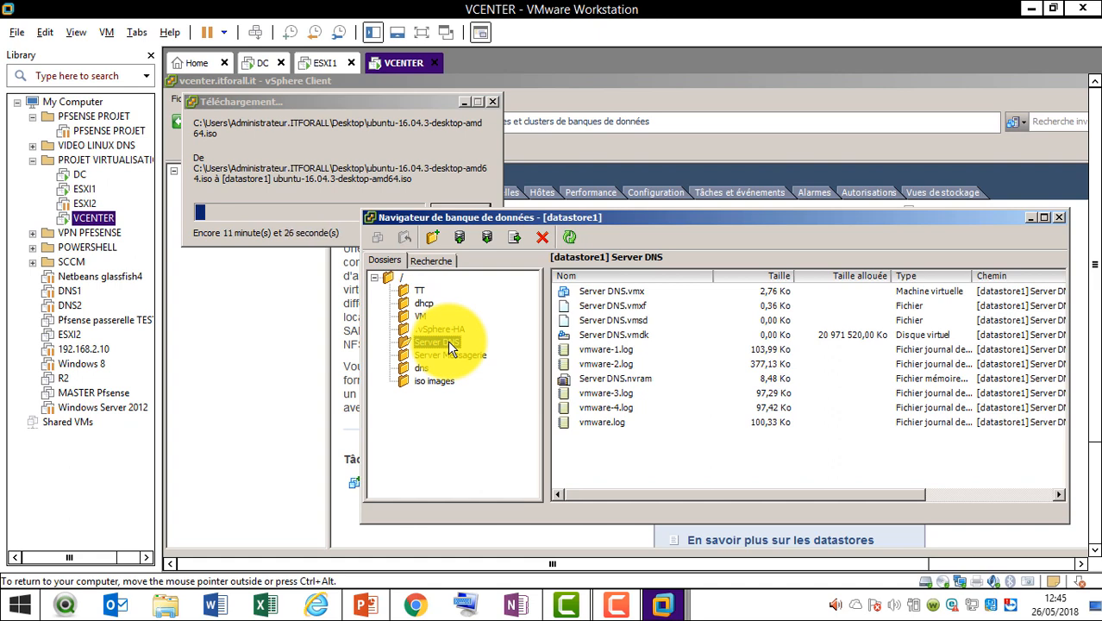
# Delete Server DNS.vmsd, .vmdk, .vmx, .vmxf and vmware.log from the Server DNS folder
pyautogui.click(599, 425)
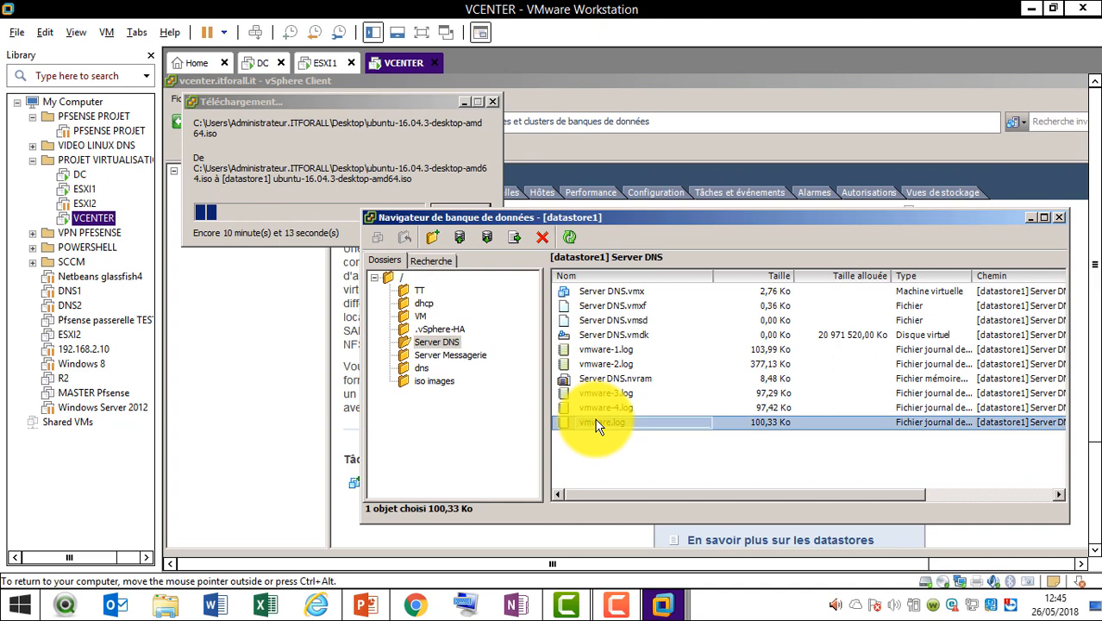
pyautogui.click(612, 321)
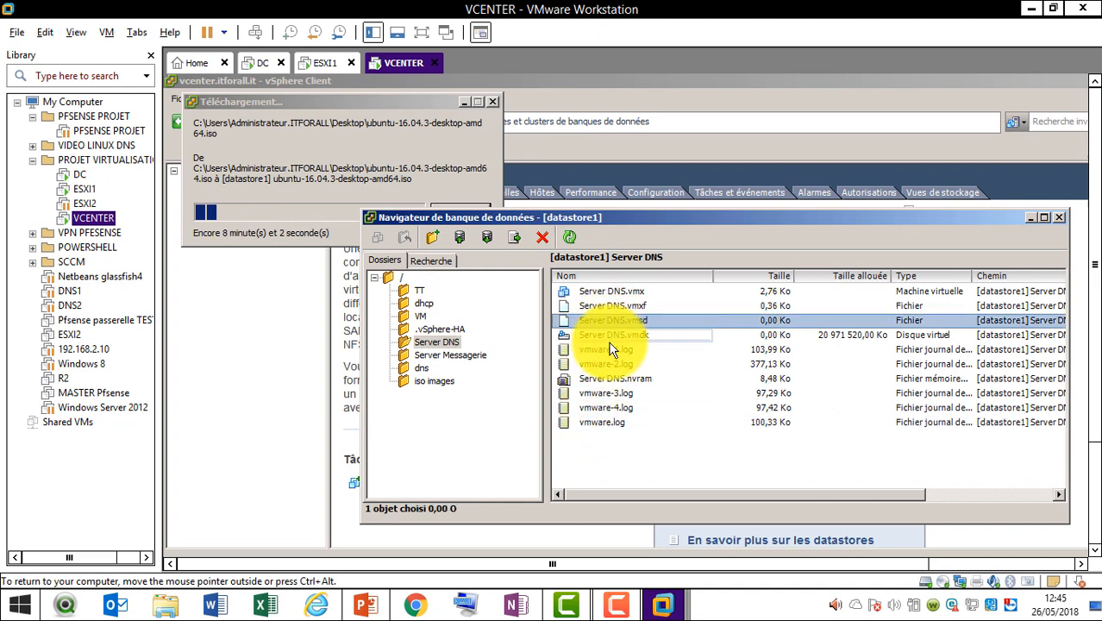
pyautogui.keyDown('ctrl'); pyautogui.click(612, 336); pyautogui.keyUp('ctrl')
pyautogui.keyDown('ctrl'); pyautogui.click(614, 421); pyautogui.keyUp('ctrl')
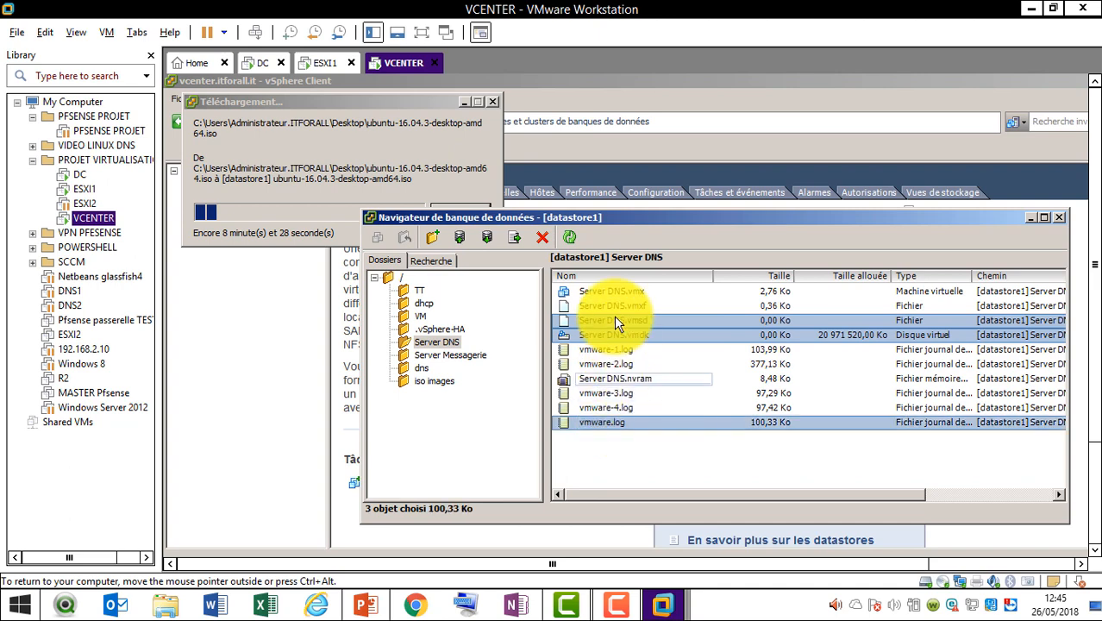
pyautogui.keyDown('ctrl'); pyautogui.click(624, 291); pyautogui.keyUp('ctrl')
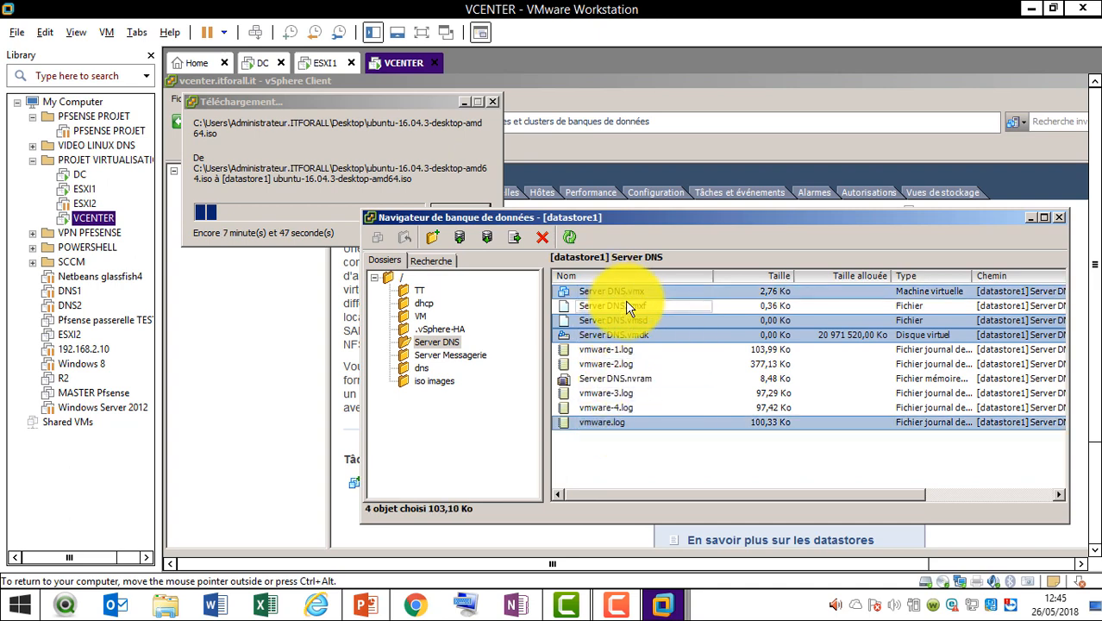
pyautogui.keyDown('ctrl'); pyautogui.click(625, 305); pyautogui.keyUp('ctrl')
pyautogui.press('Delete')
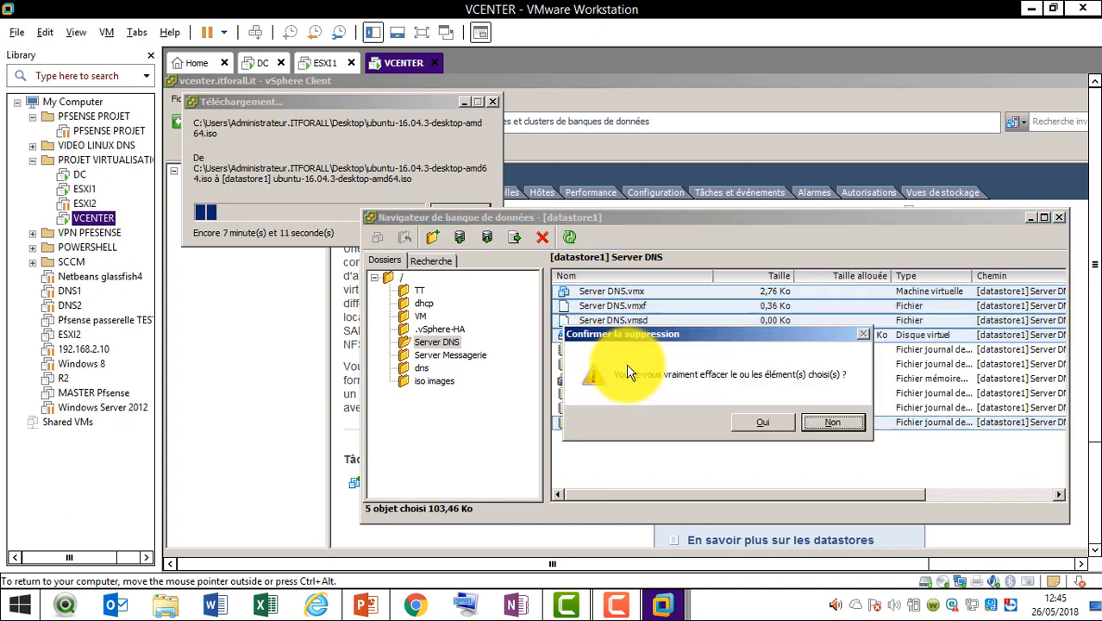
pyautogui.press('Return')
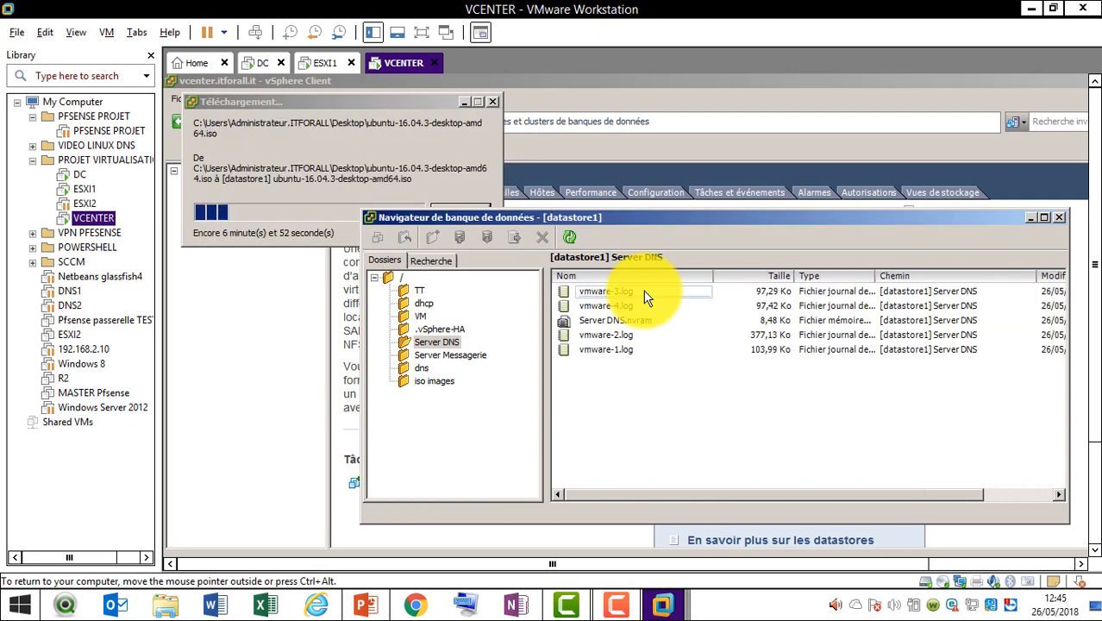
# Delete the remaining vmware-1 to vmware-4 logs and Server DNS.nvram
pyautogui.click(644, 291)
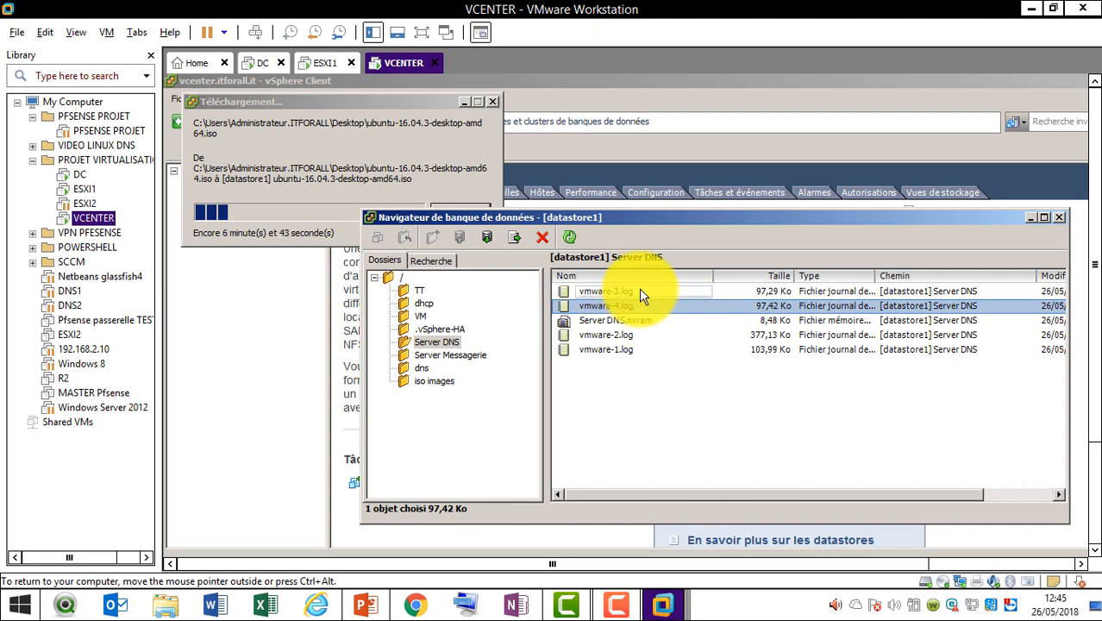
pyautogui.click(639, 291)
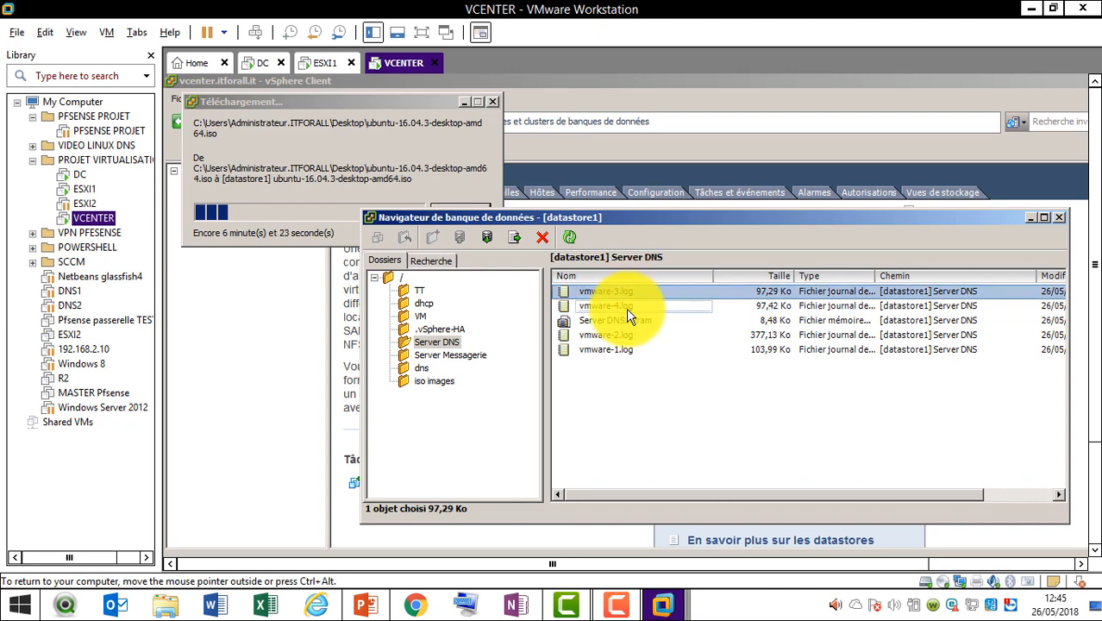
pyautogui.keyDown('ctrl'); pyautogui.click(635, 306); pyautogui.keyUp('ctrl')
pyautogui.keyDown('ctrl'); pyautogui.click(632, 323); pyautogui.keyUp('ctrl')
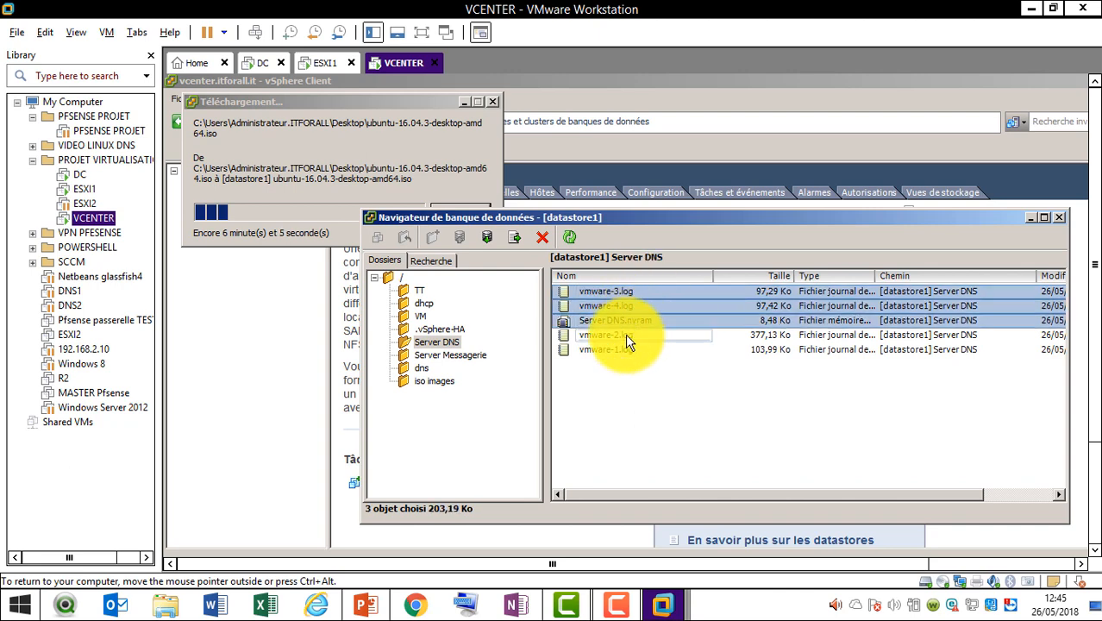
pyautogui.keyDown('ctrl'); pyautogui.click(627, 337); pyautogui.keyUp('ctrl')
pyautogui.keyDown('ctrl'); pyautogui.click(626, 350); pyautogui.keyUp('ctrl')
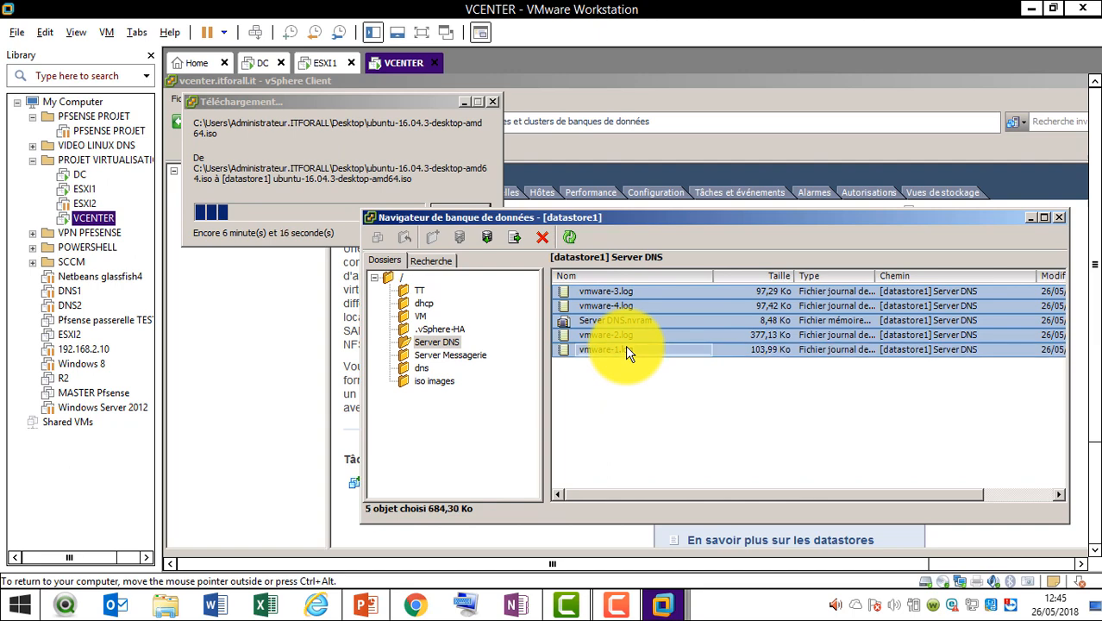
pyautogui.press('Delete')
pyautogui.press('Left')
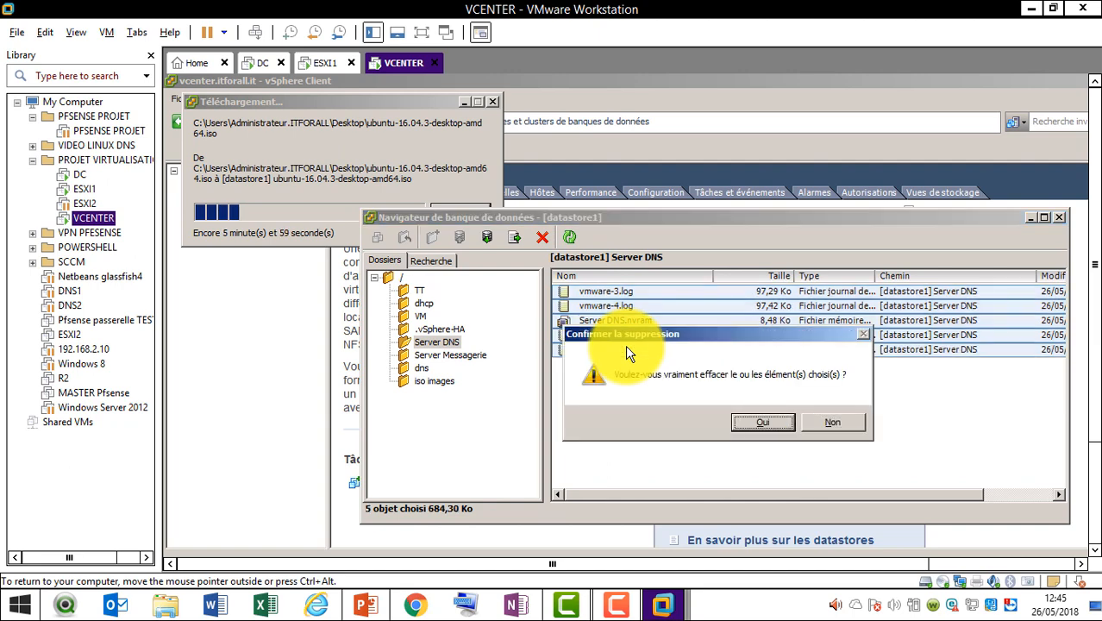
pyautogui.press('Return')
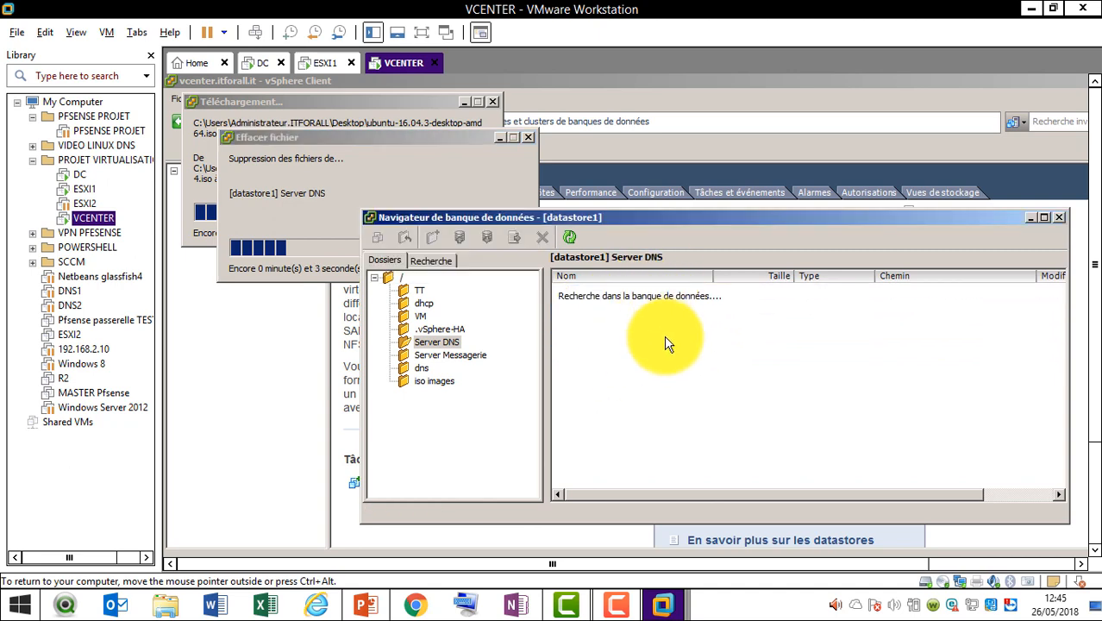
# Delete the now-empty Server DNS folder from datastore1
pyautogui.click(438, 343)
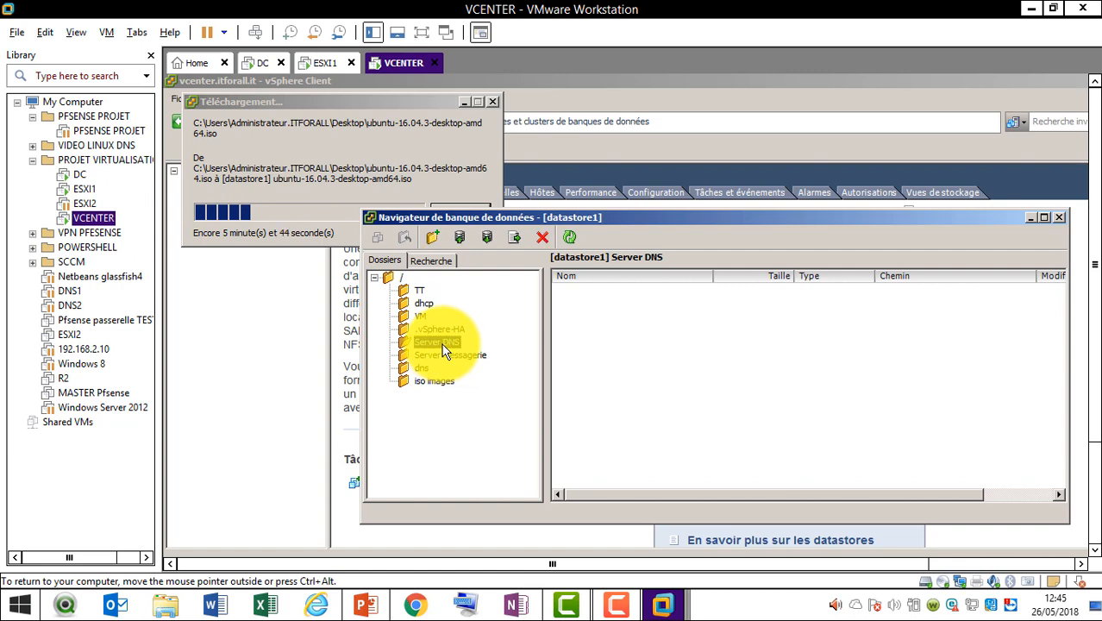
pyautogui.press('Delete')
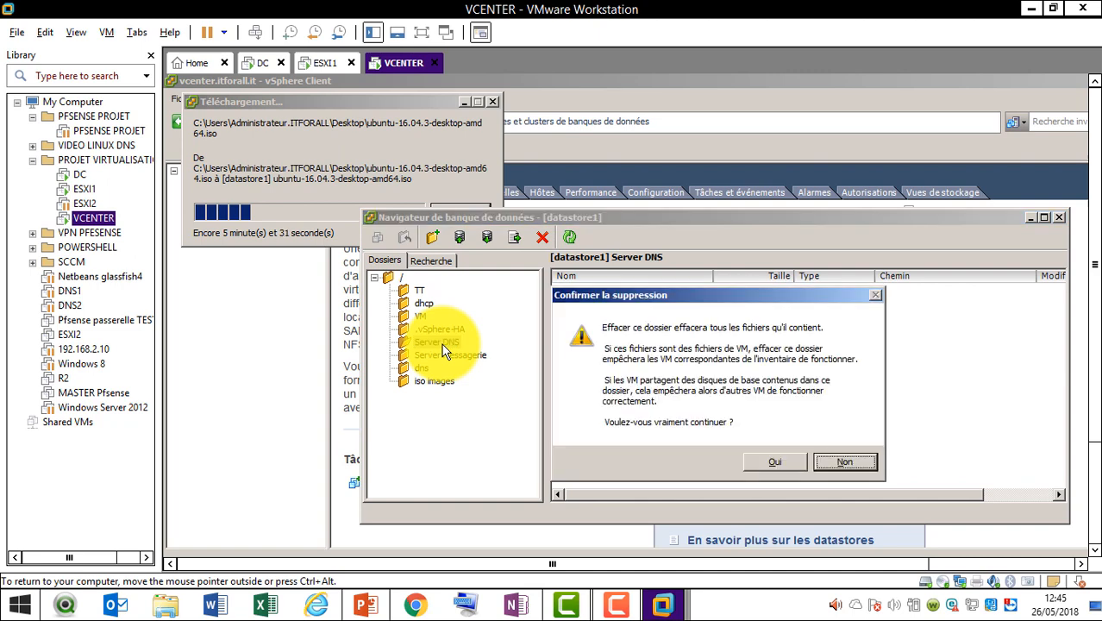
pyautogui.press('Tab')
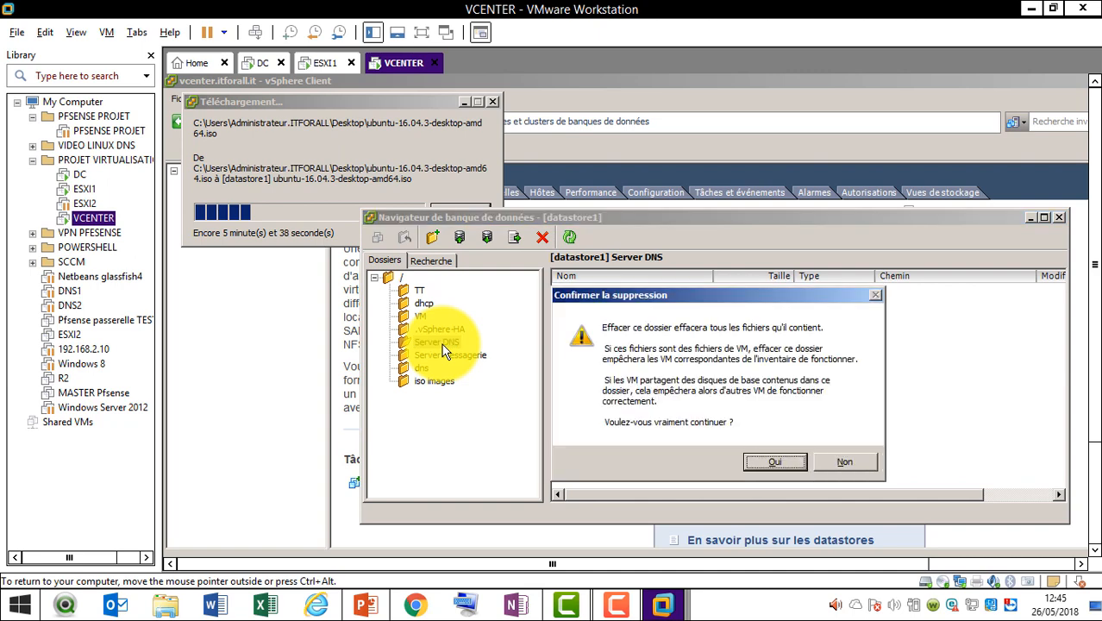
pyautogui.press('Return')
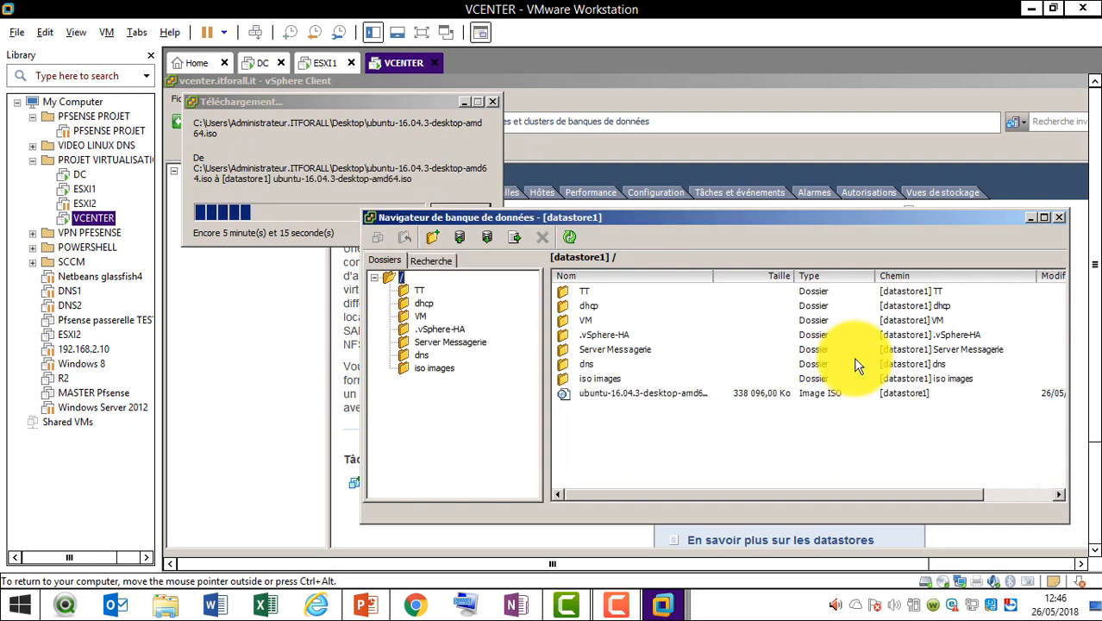
# Try deleting the four Server Messagerie files, then dismiss the failed-deletion error
pyautogui.click(473, 354)
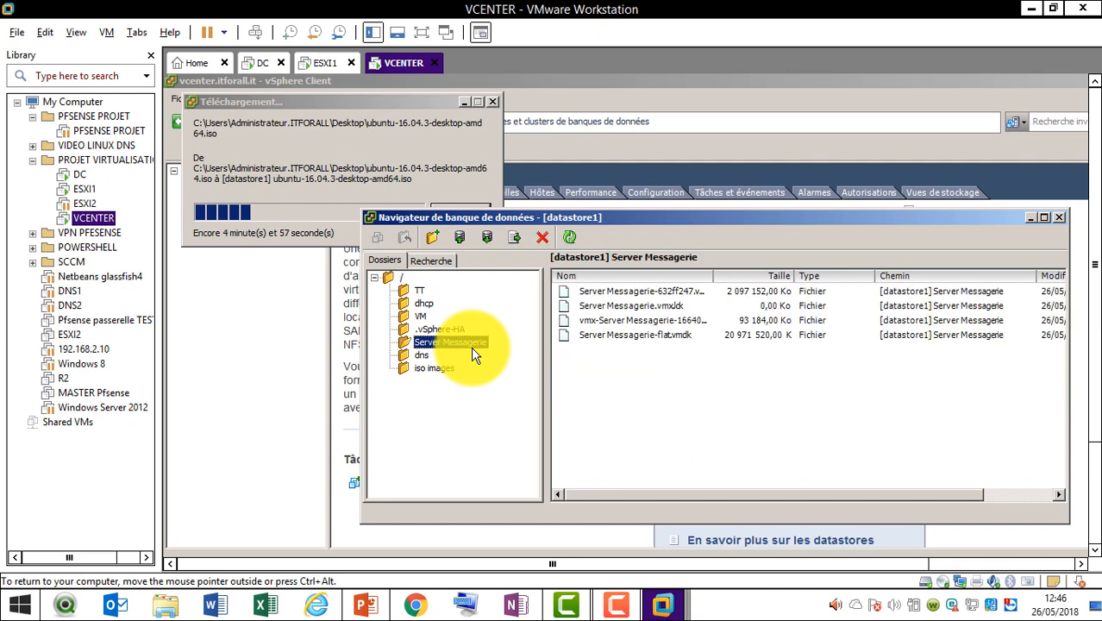
pyautogui.click(610, 336)
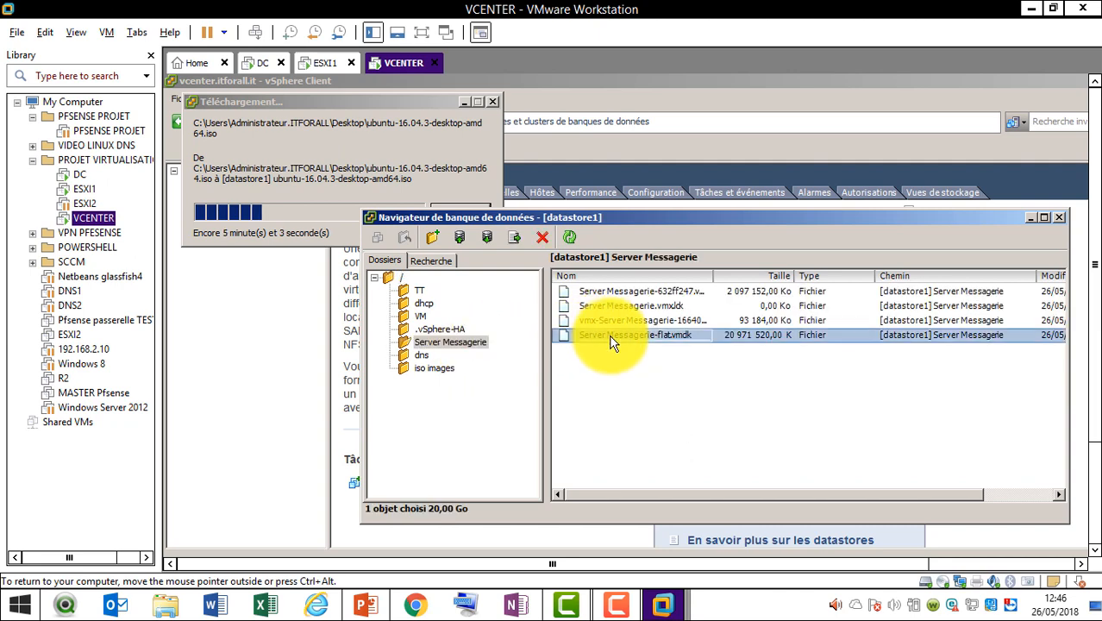
pyautogui.keyDown('ctrl'); pyautogui.click(614, 319); pyautogui.keyUp('ctrl')
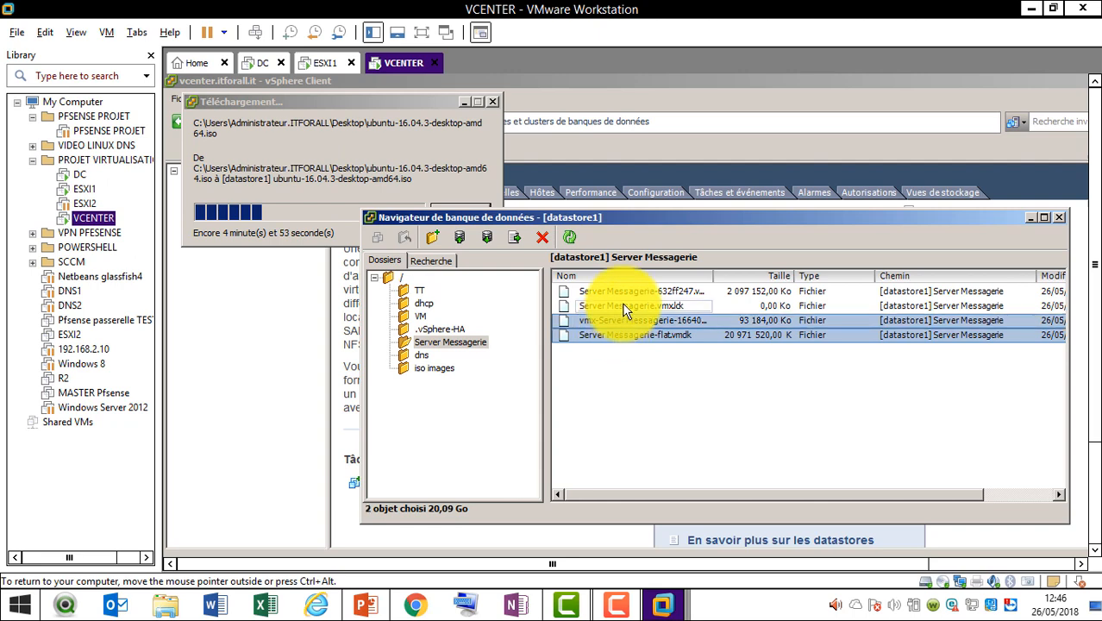
pyautogui.keyDown('ctrl'); pyautogui.click(626, 307); pyautogui.keyUp('ctrl')
pyautogui.keyDown('ctrl'); pyautogui.click(632, 293); pyautogui.keyUp('ctrl')
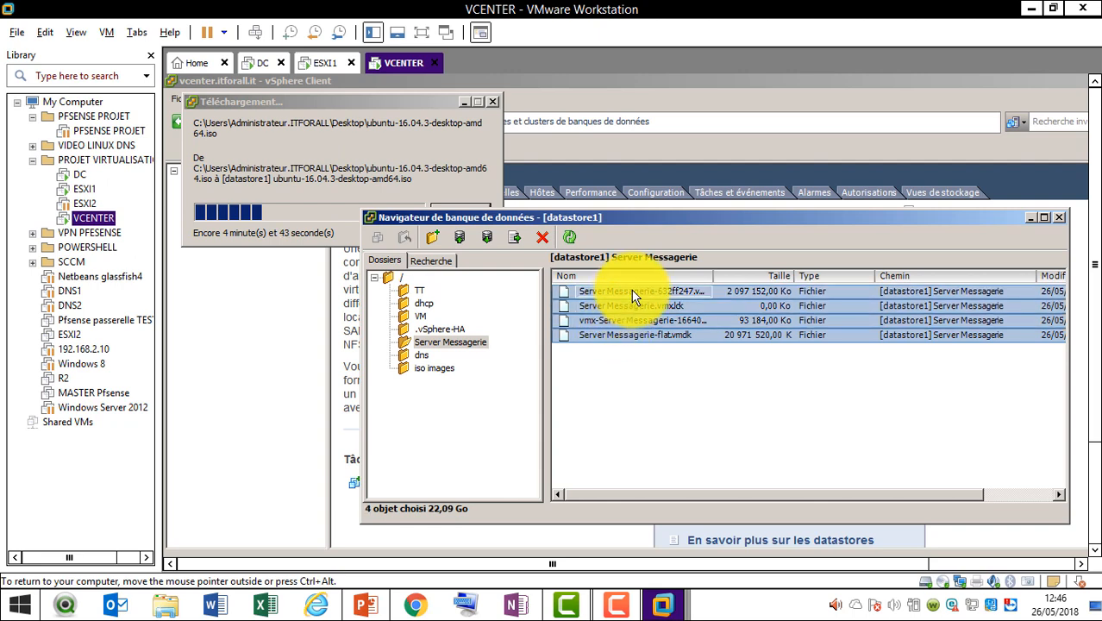
pyautogui.press('Delete')
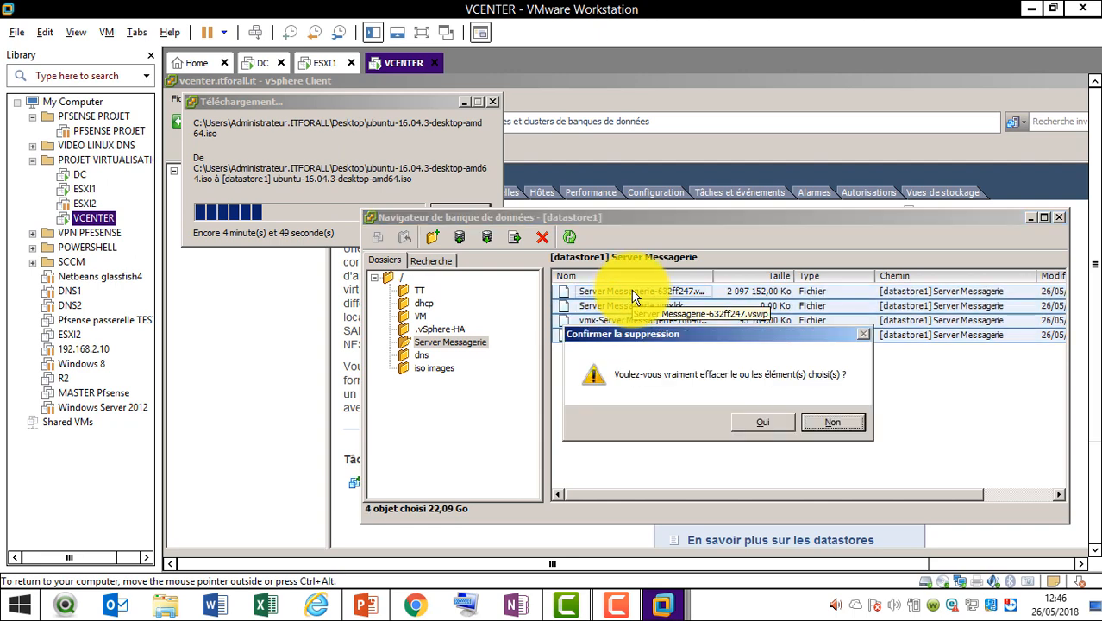
pyautogui.press('Left')
pyautogui.press('Return')
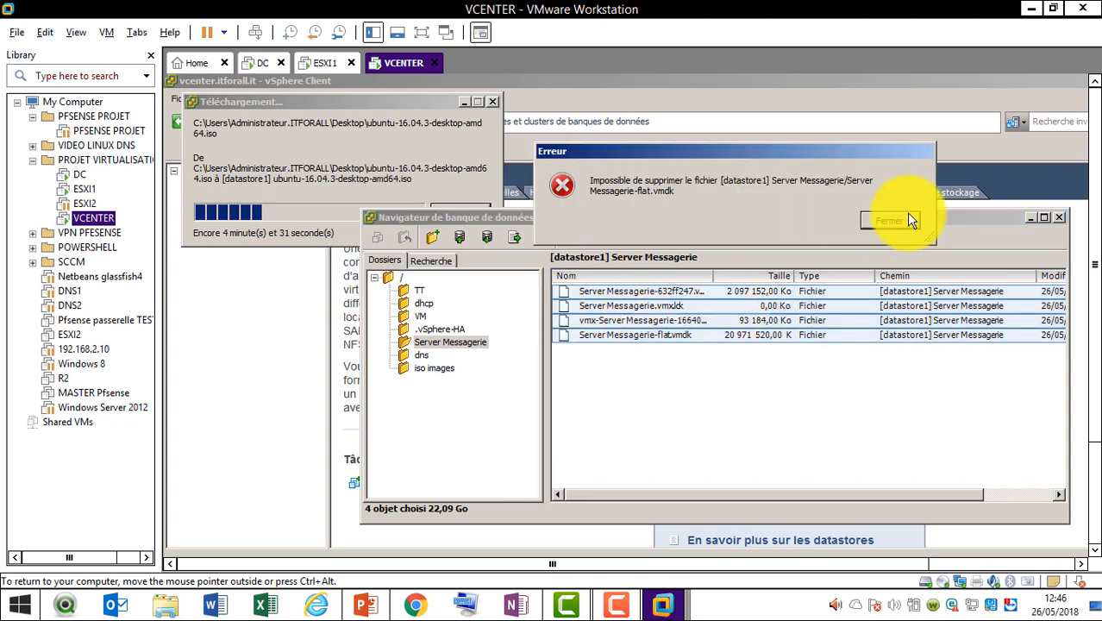
pyautogui.click(891, 220)
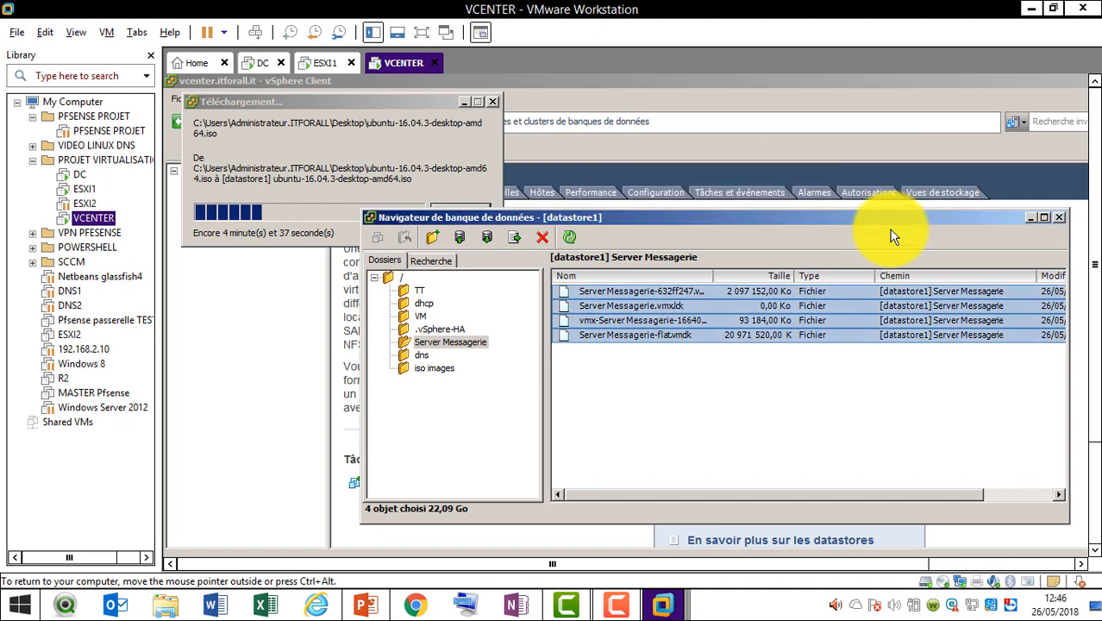
pyautogui.click(661, 382)
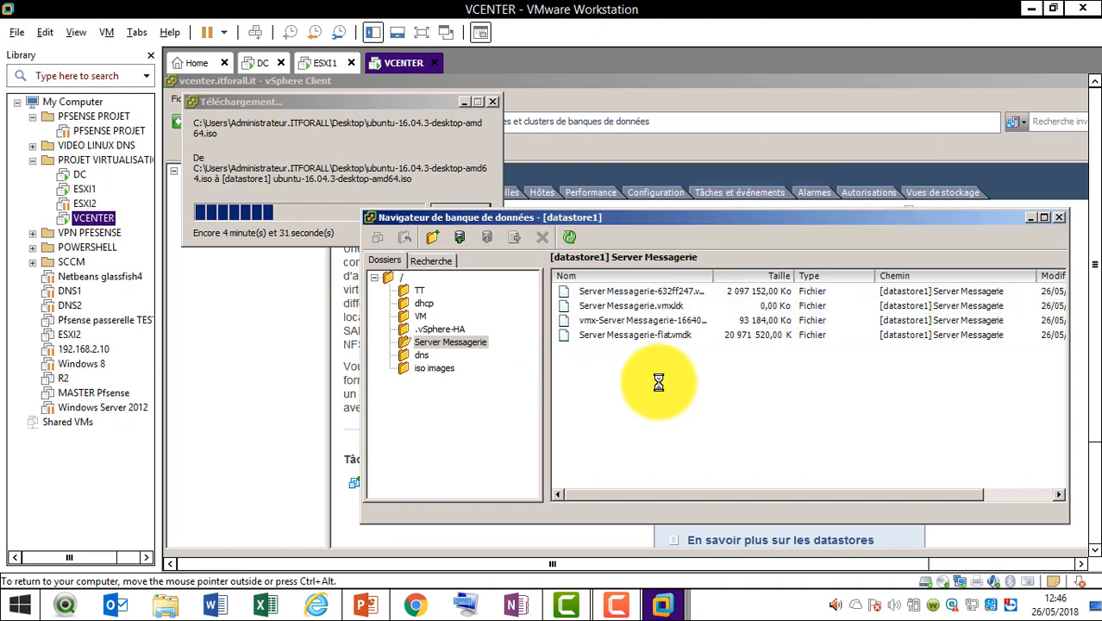
# Open the iso images folder, cancel creating a subfolder, and return to datastore1's root
pyautogui.click(444, 369)
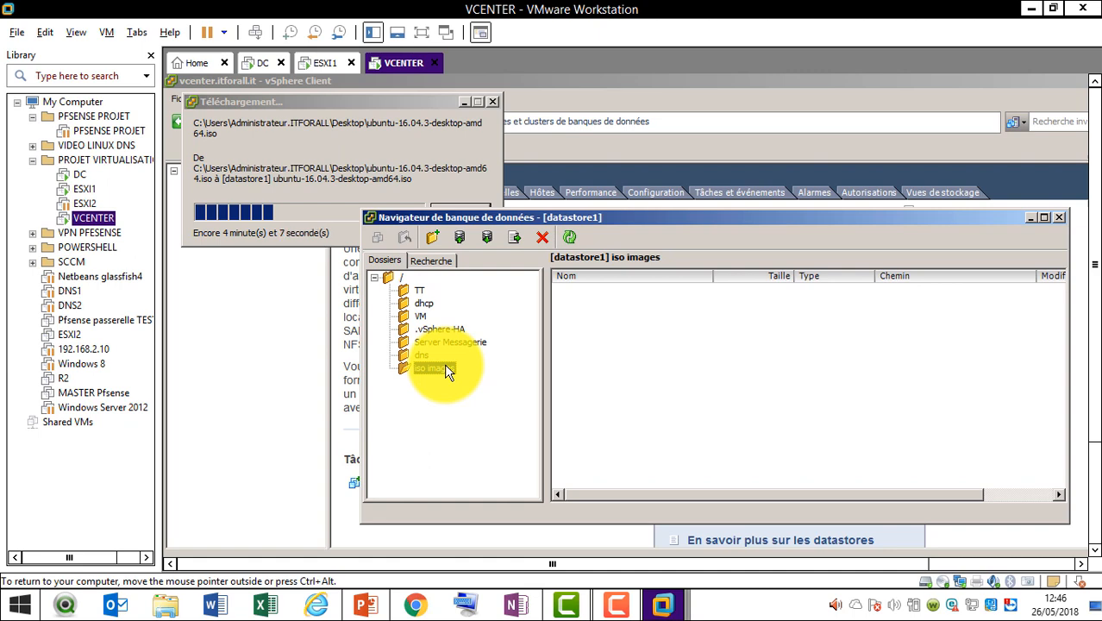
pyautogui.click(434, 238)
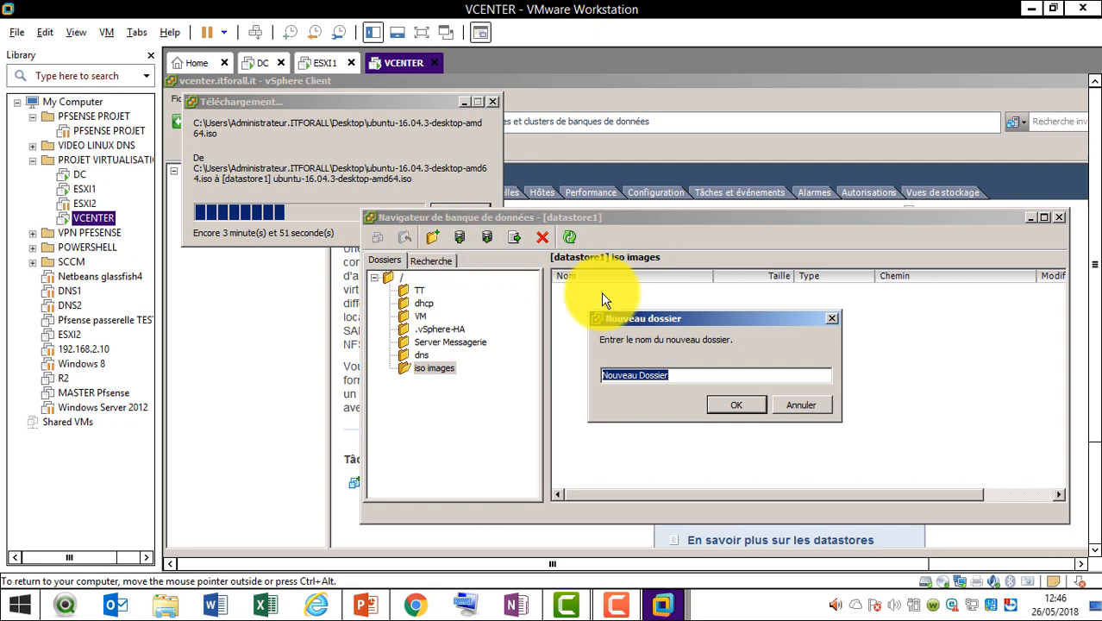
pyautogui.click(803, 405)
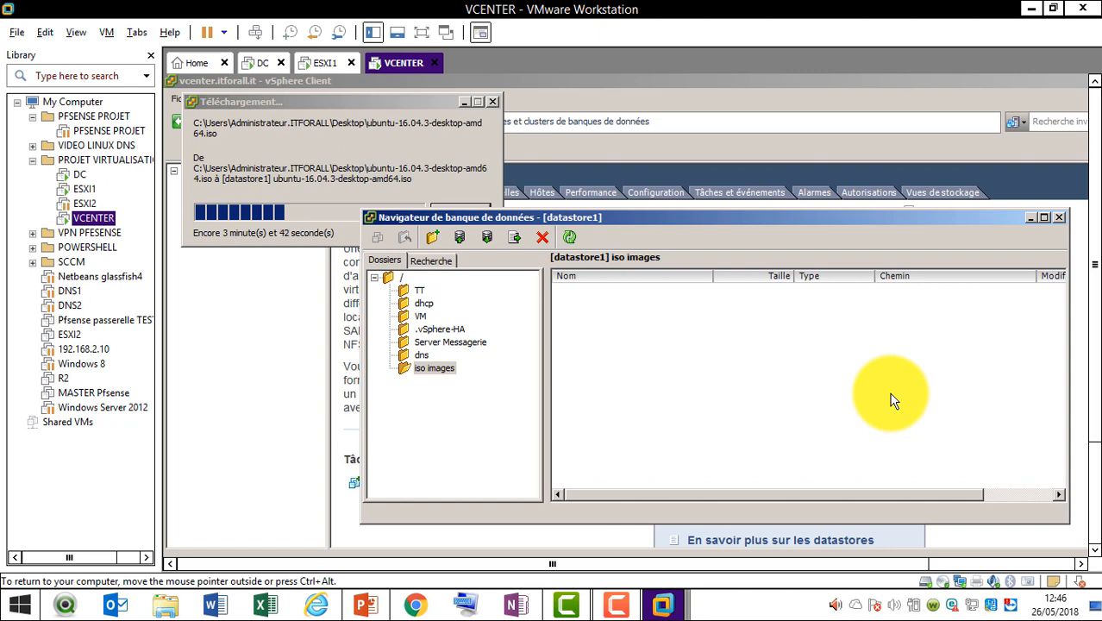
pyautogui.click(624, 603)
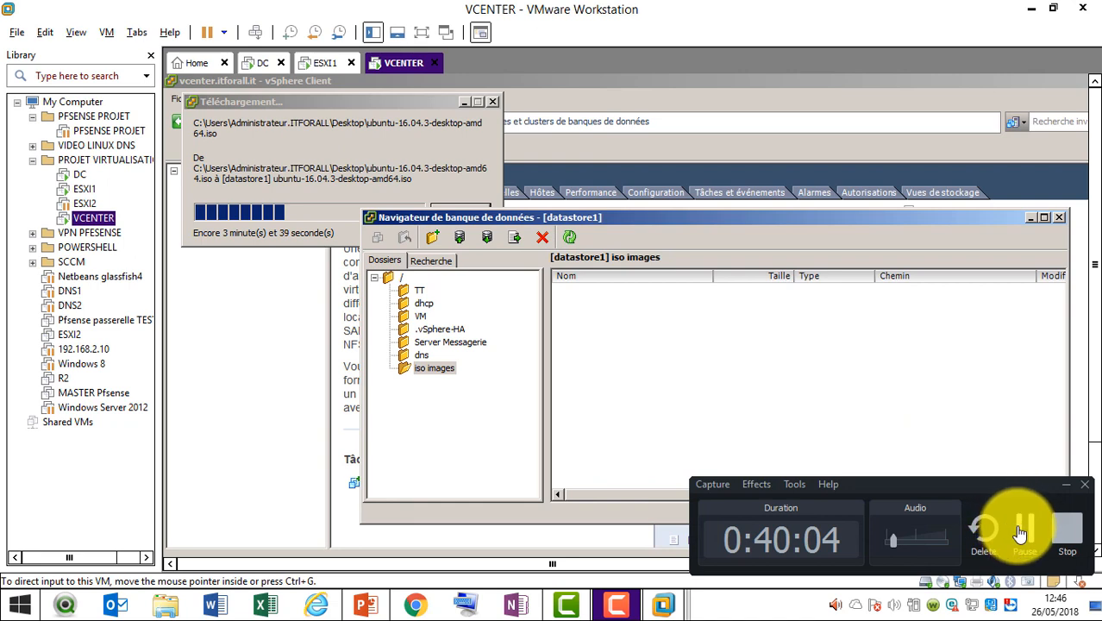
pyautogui.click(1021, 532)
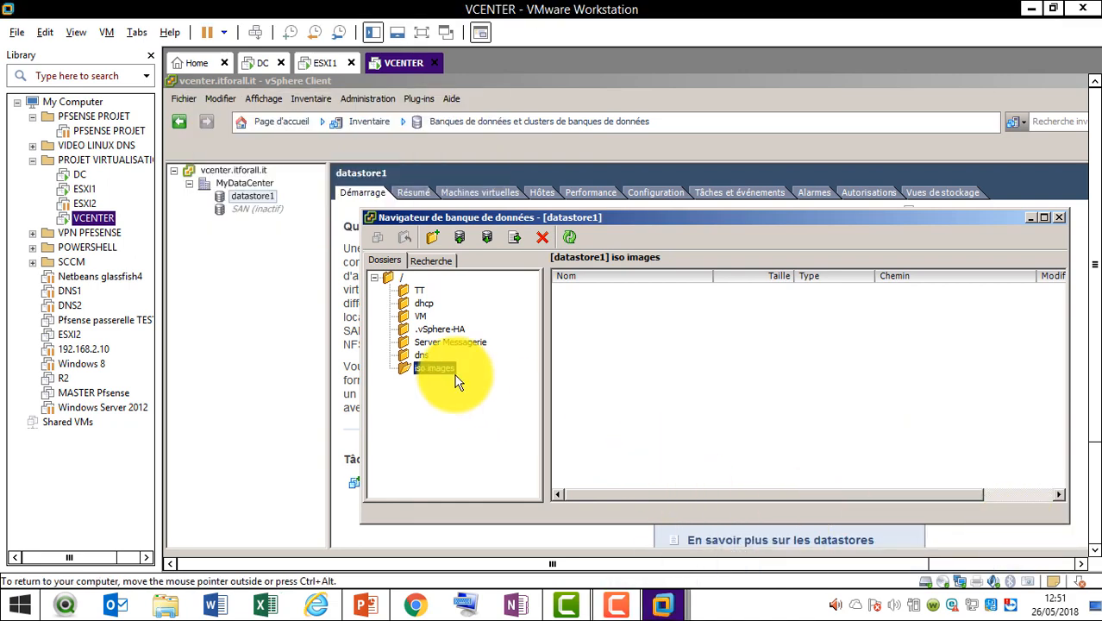
pyautogui.click(403, 281)
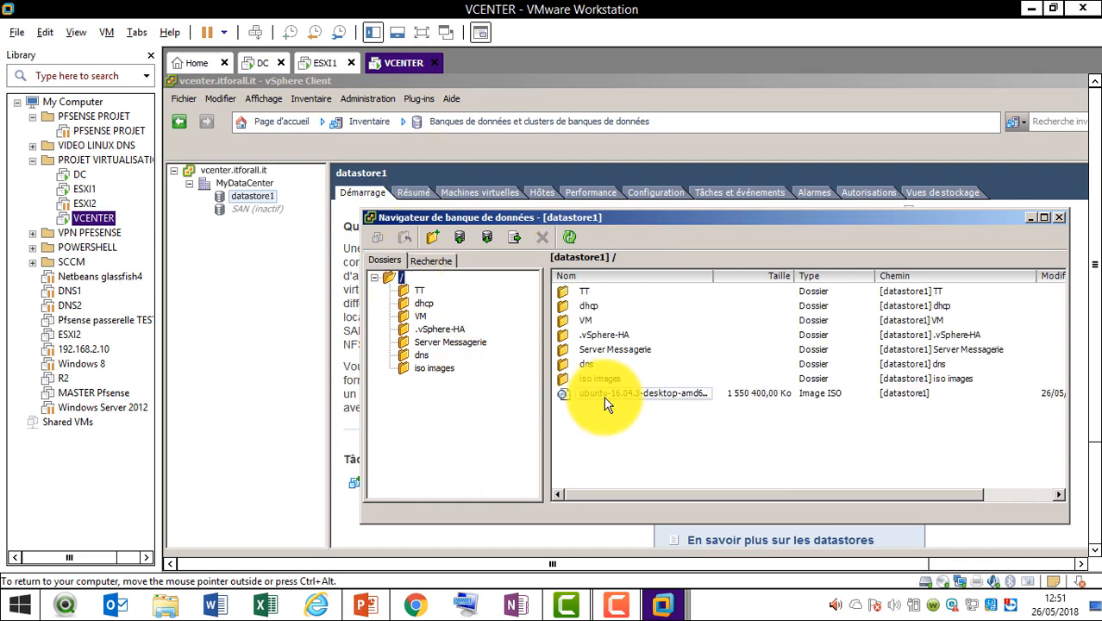
# Cut the Ubuntu ISO from the root, paste it into iso images, and close the browser
pyautogui.click(607, 399)
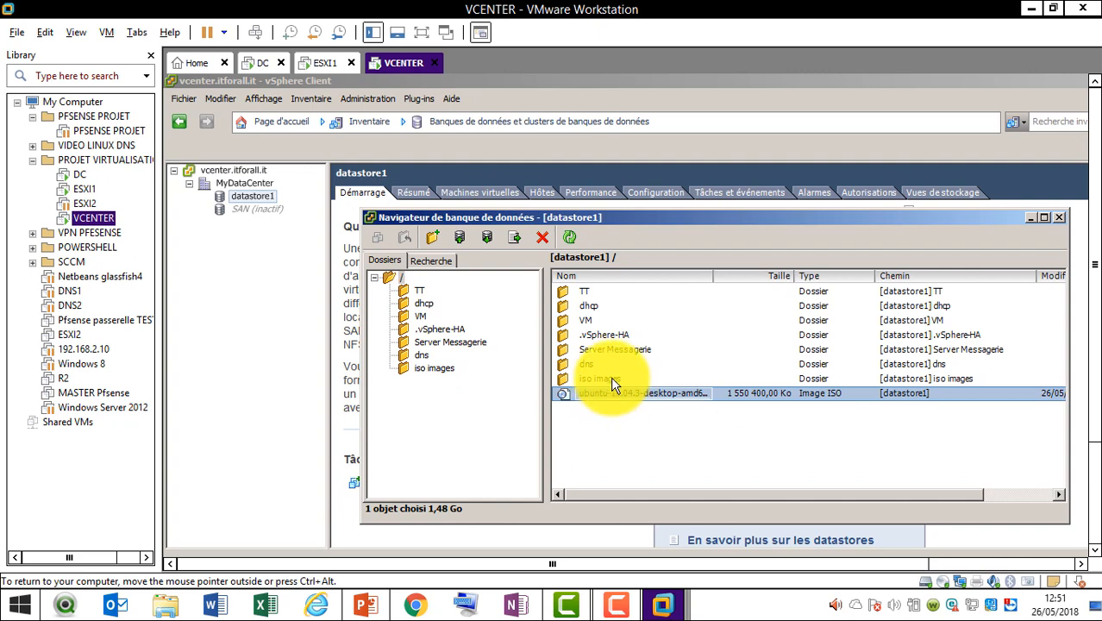
pyautogui.rightClick(612, 395)
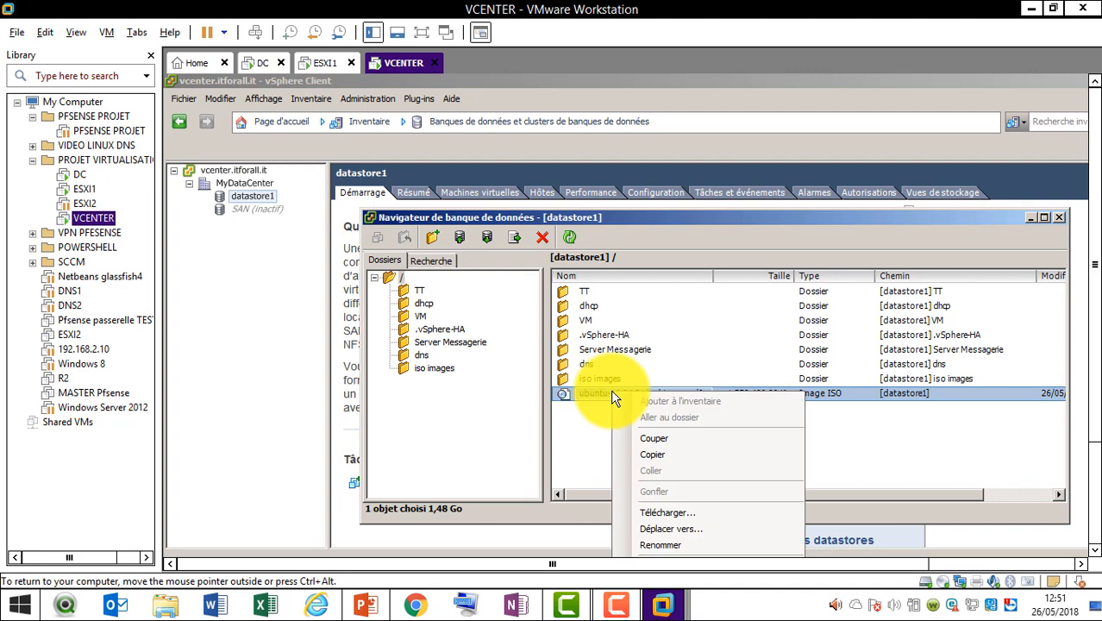
pyautogui.click(666, 446)
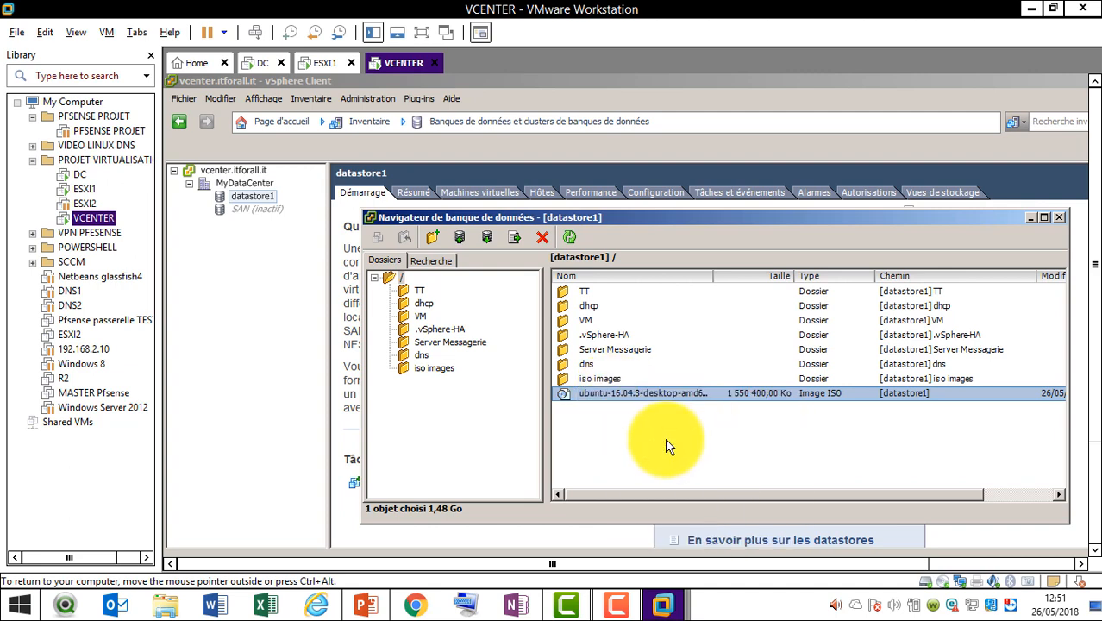
pyautogui.doubleClick(608, 380)
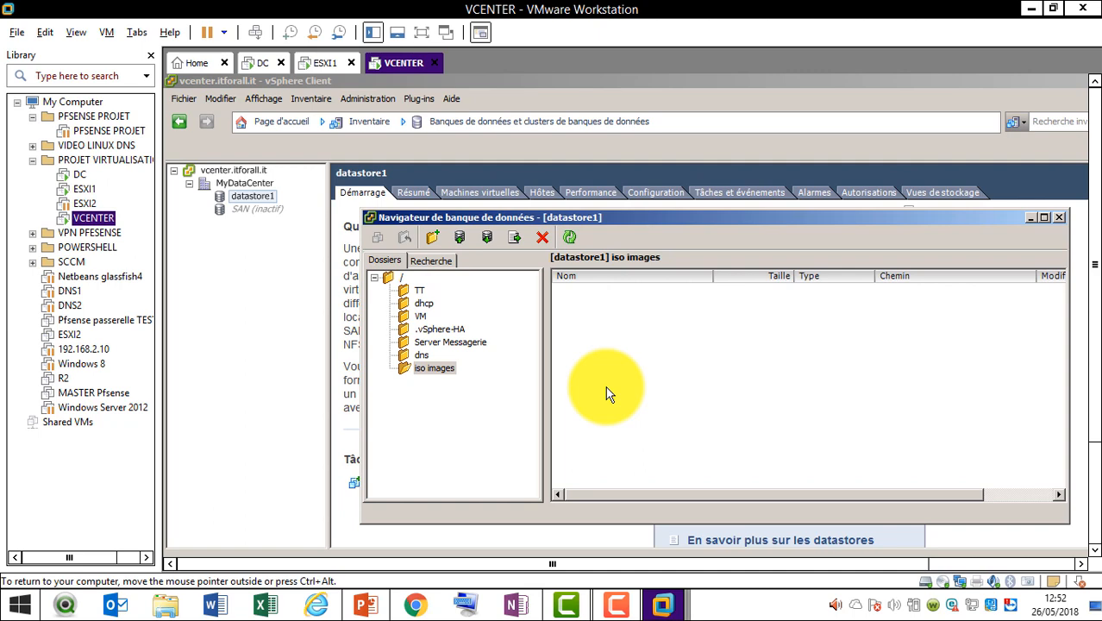
pyautogui.click(443, 371)
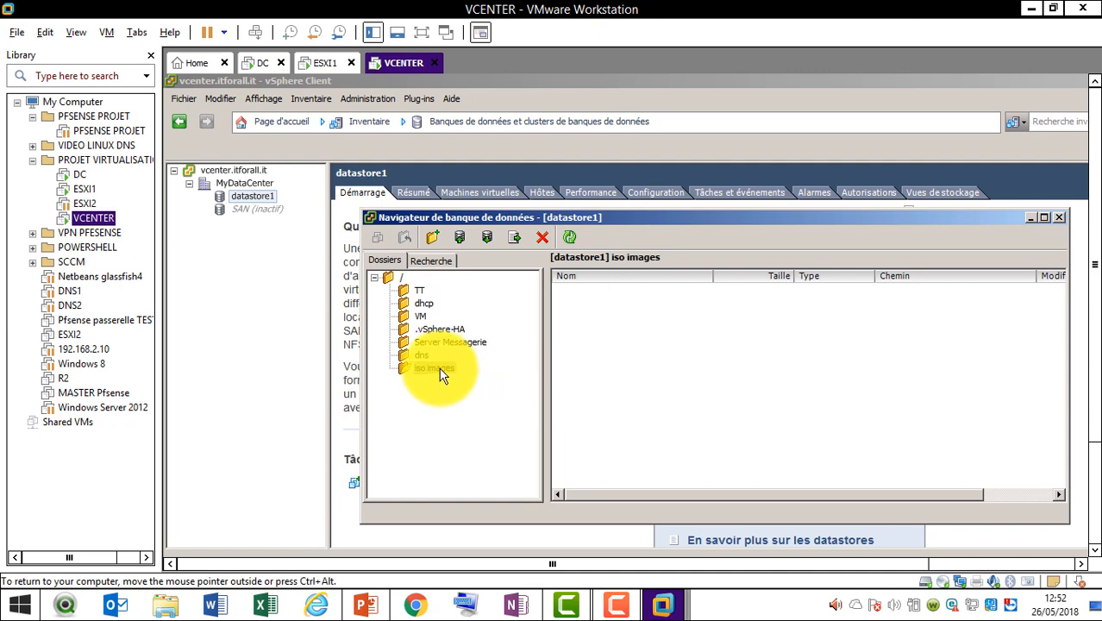
pyautogui.rightClick(658, 334)
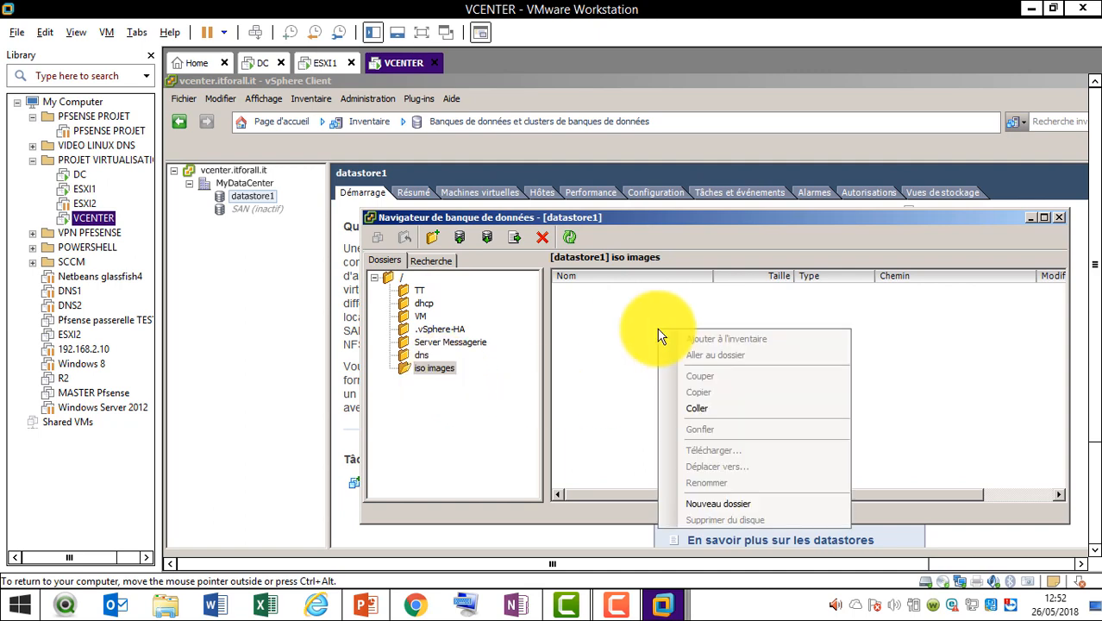
pyautogui.click(725, 416)
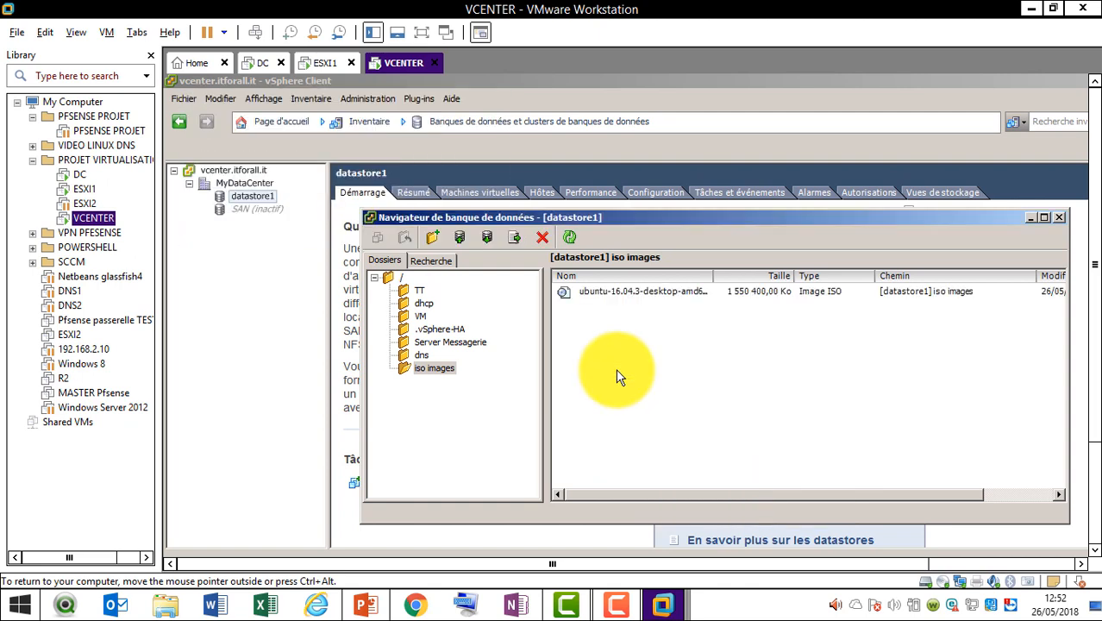
pyautogui.click(1059, 217)
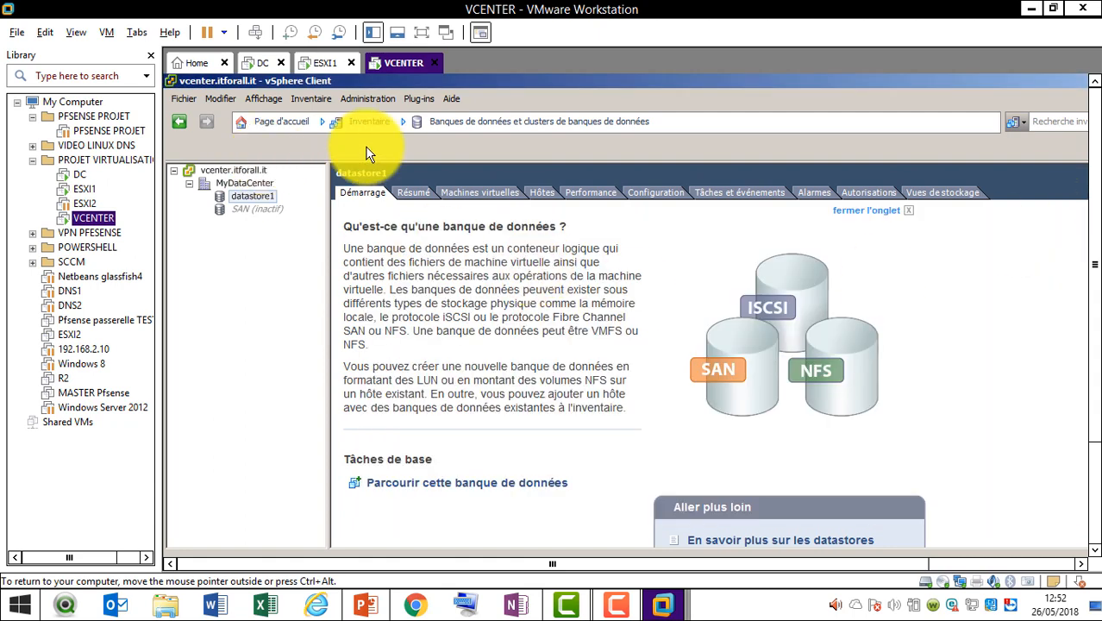
# Switch the inventory to the VMs and Templates view
pyautogui.click(379, 126)
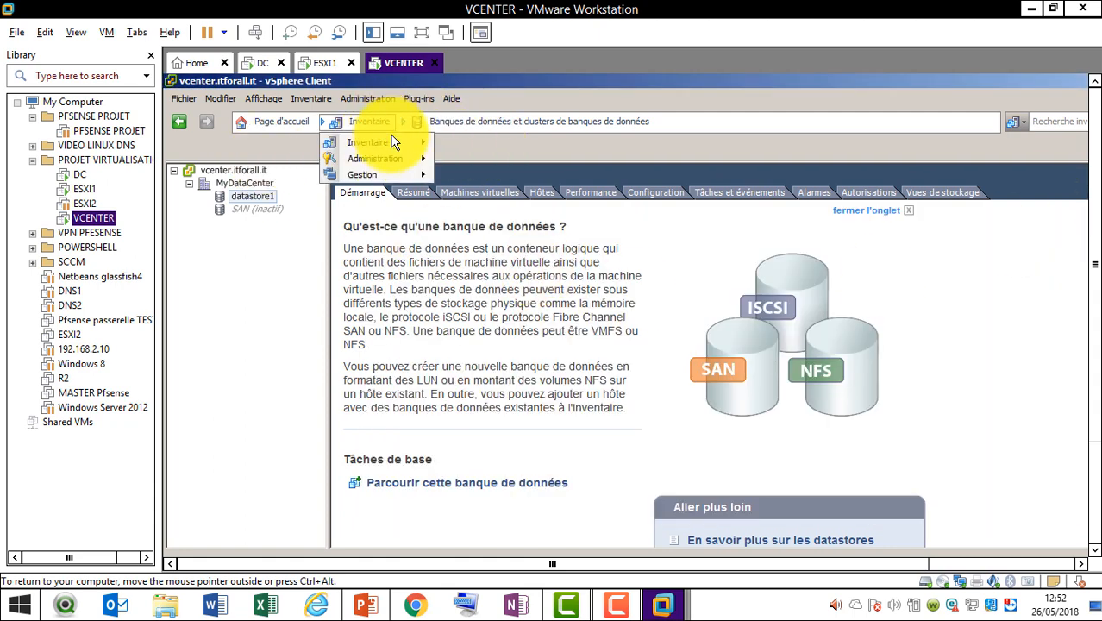
pyautogui.moveTo(398, 144)
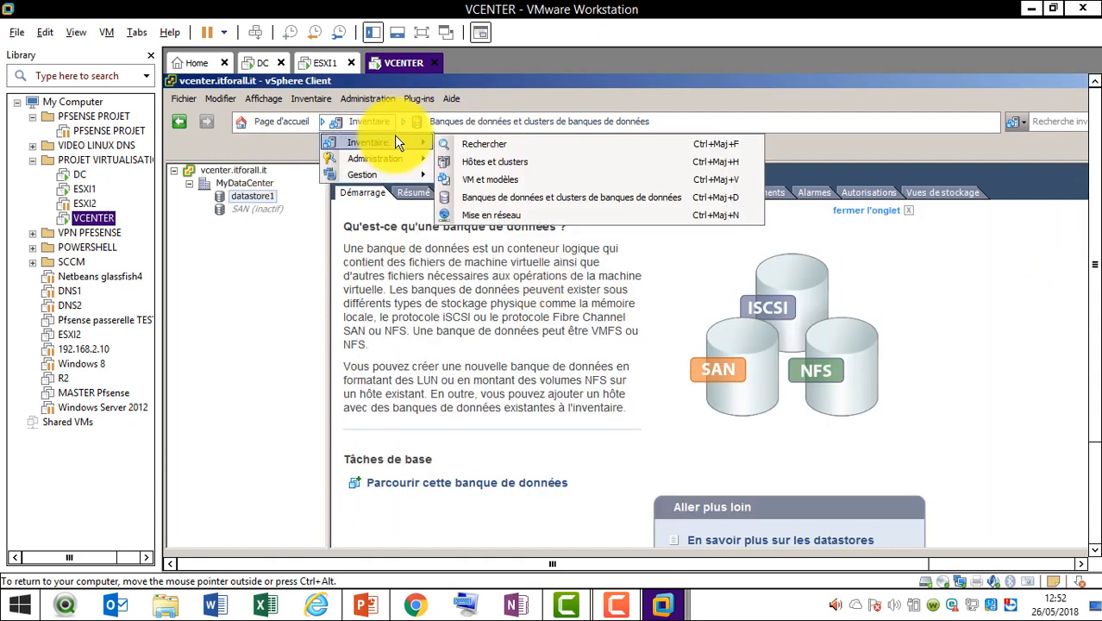
pyautogui.click(516, 181)
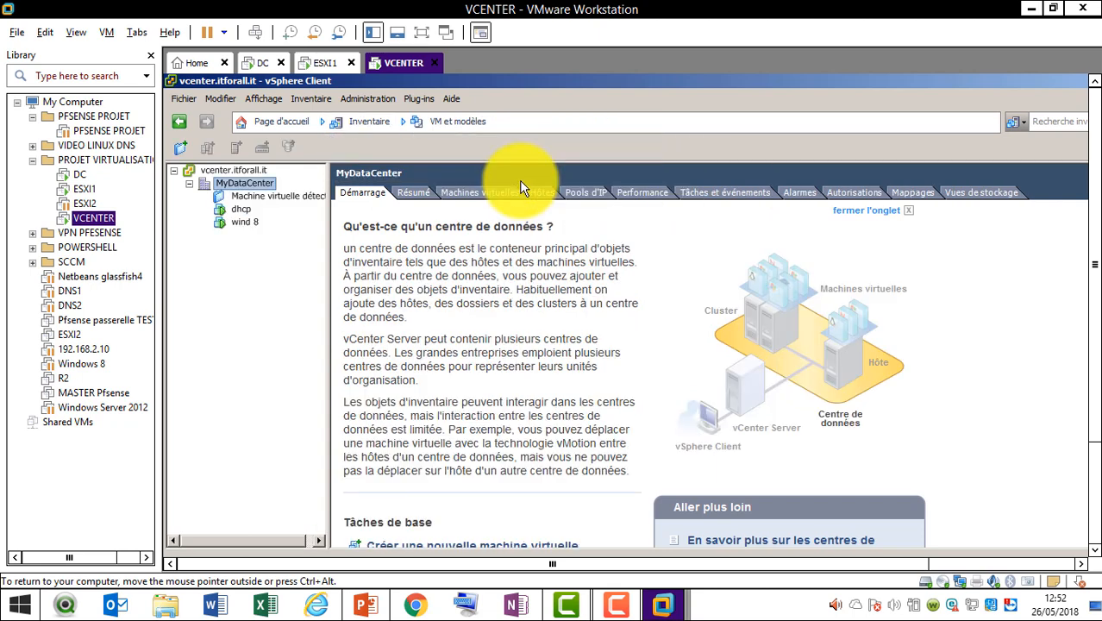
# Rename the dhcp virtual machine to 'serveur linux'
pyautogui.click(241, 210)
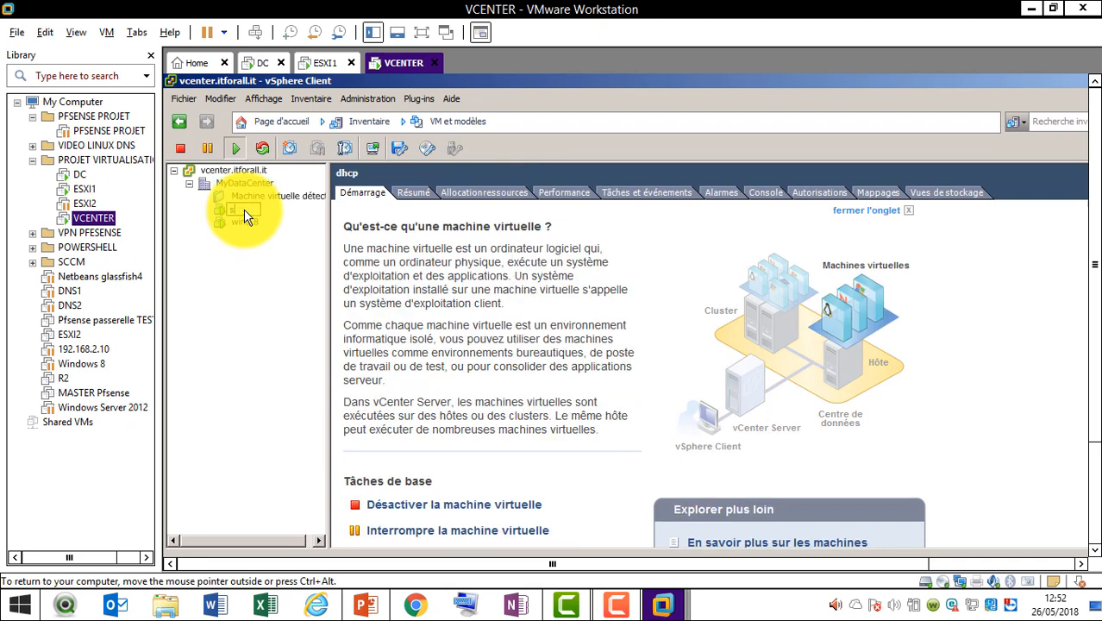
pyautogui.write('serveur linux')
pyautogui.click(263, 275)
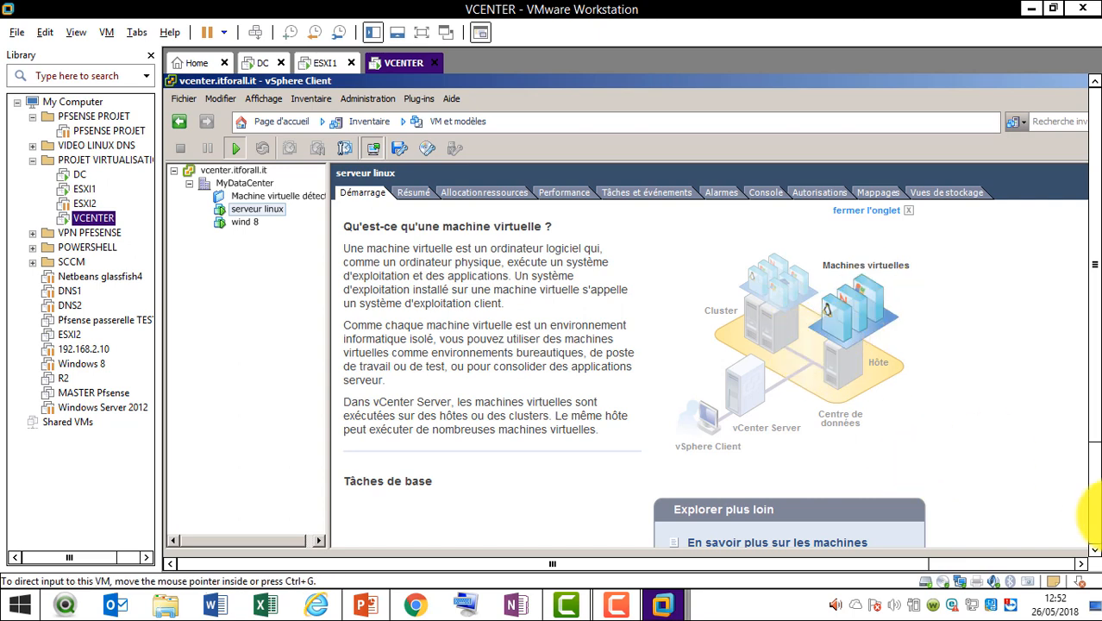
pyautogui.click(1096, 532)
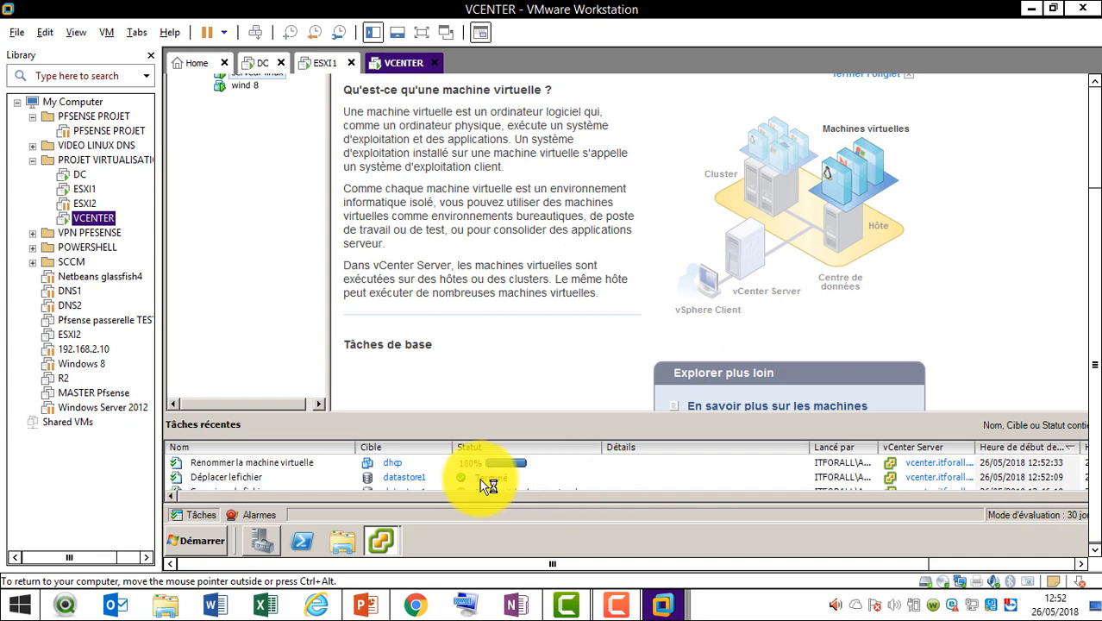
pyautogui.click(397, 539)
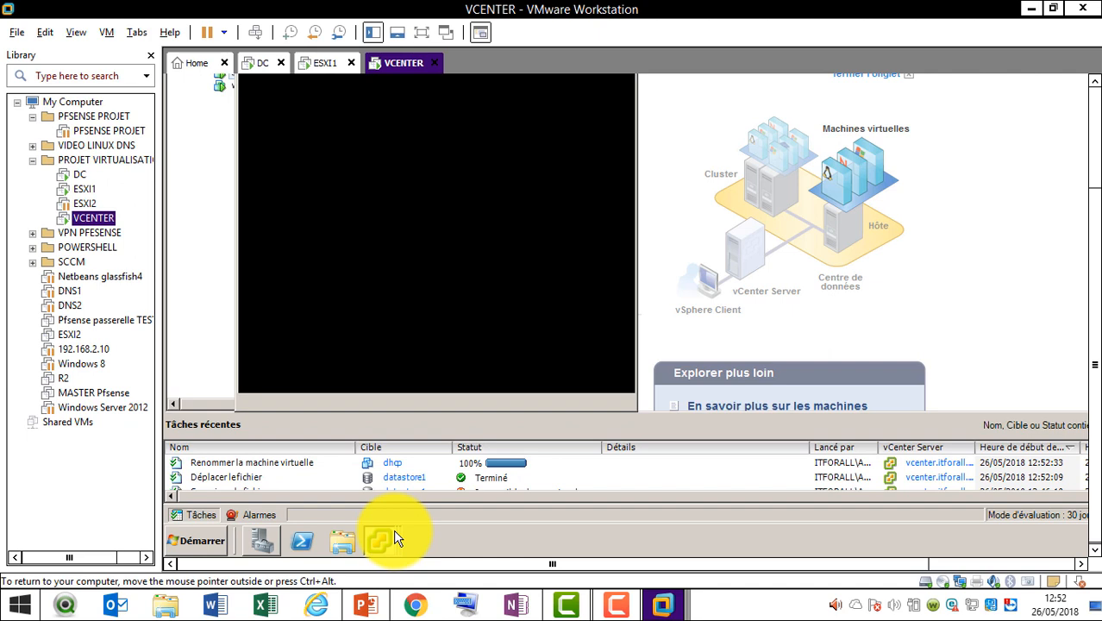
# Bring up the serveur linux console and try a local-disk ISO, then cancel
pyautogui.click(396, 538)
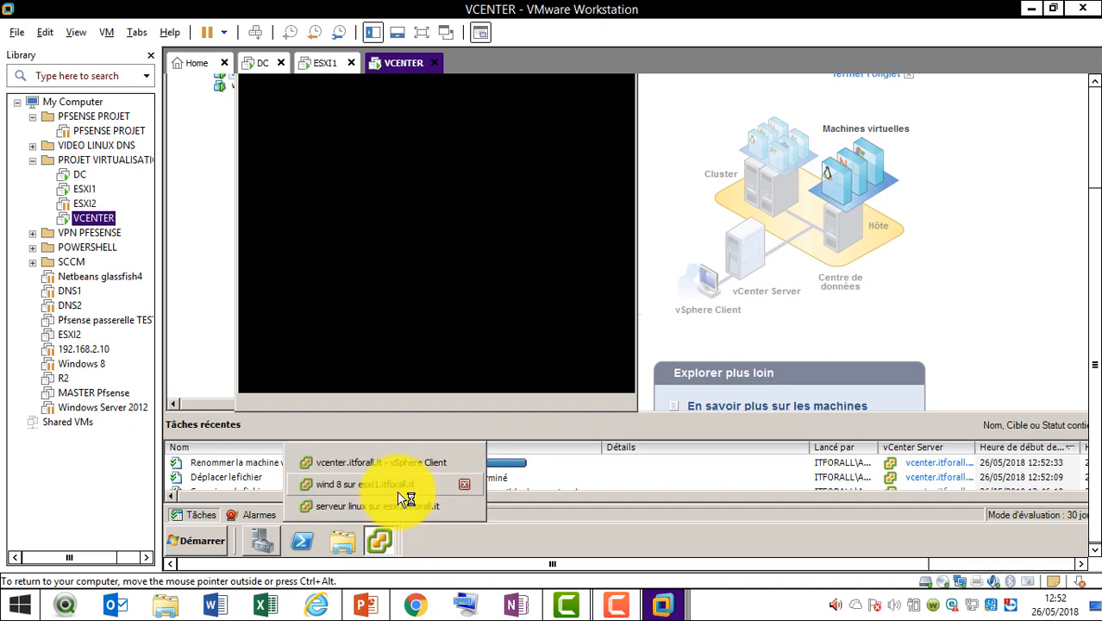
pyautogui.scroll(3, 1097, 154)
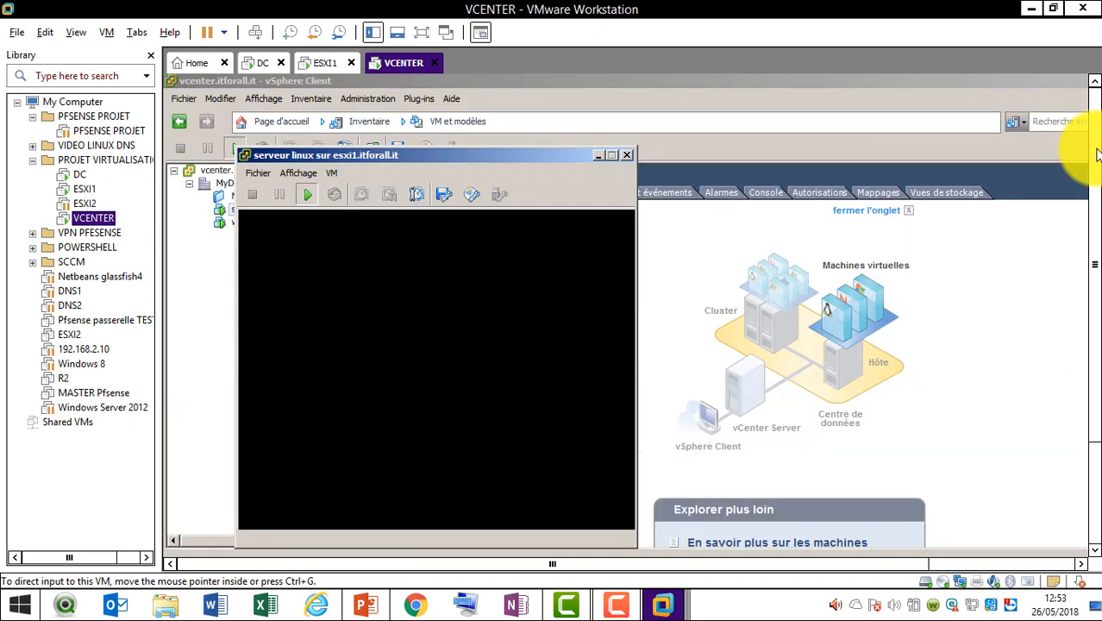
pyautogui.click(471, 196)
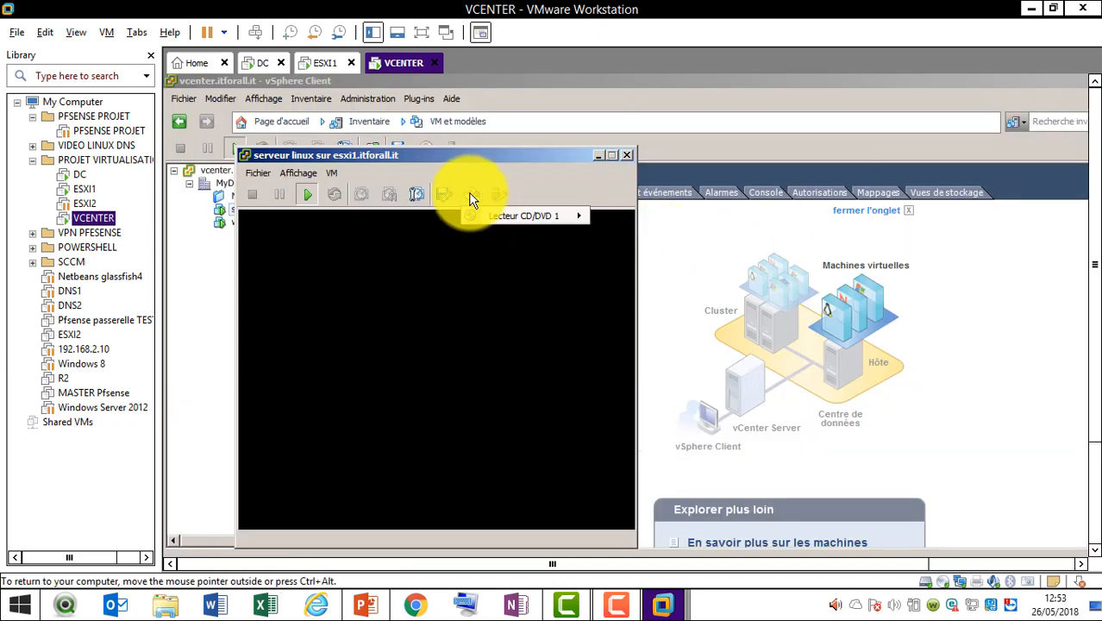
pyautogui.moveTo(488, 214)
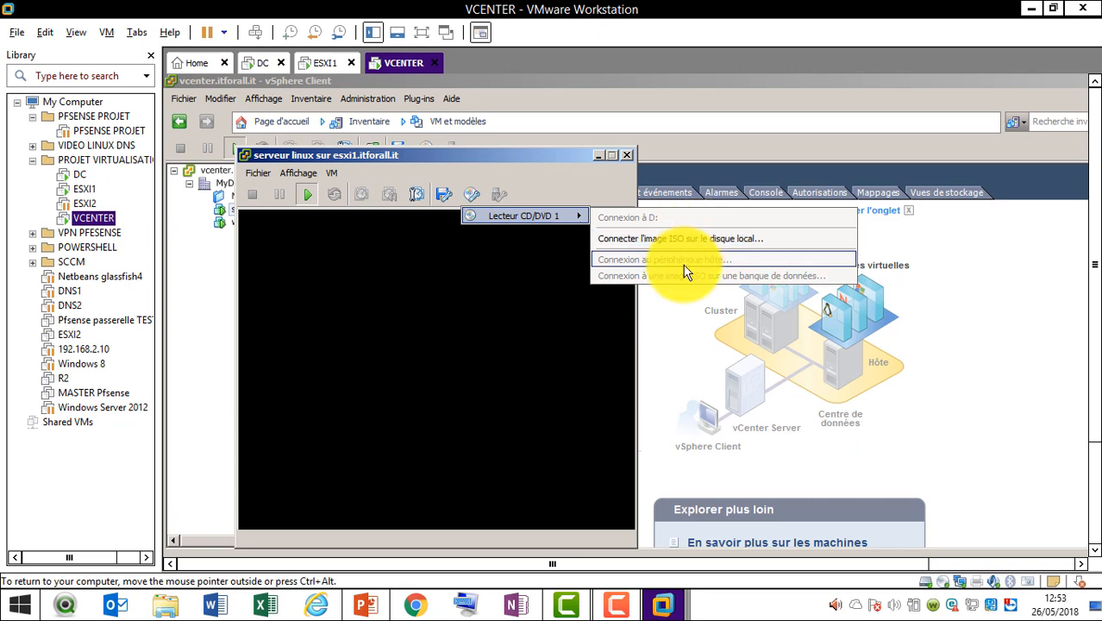
pyautogui.click(688, 237)
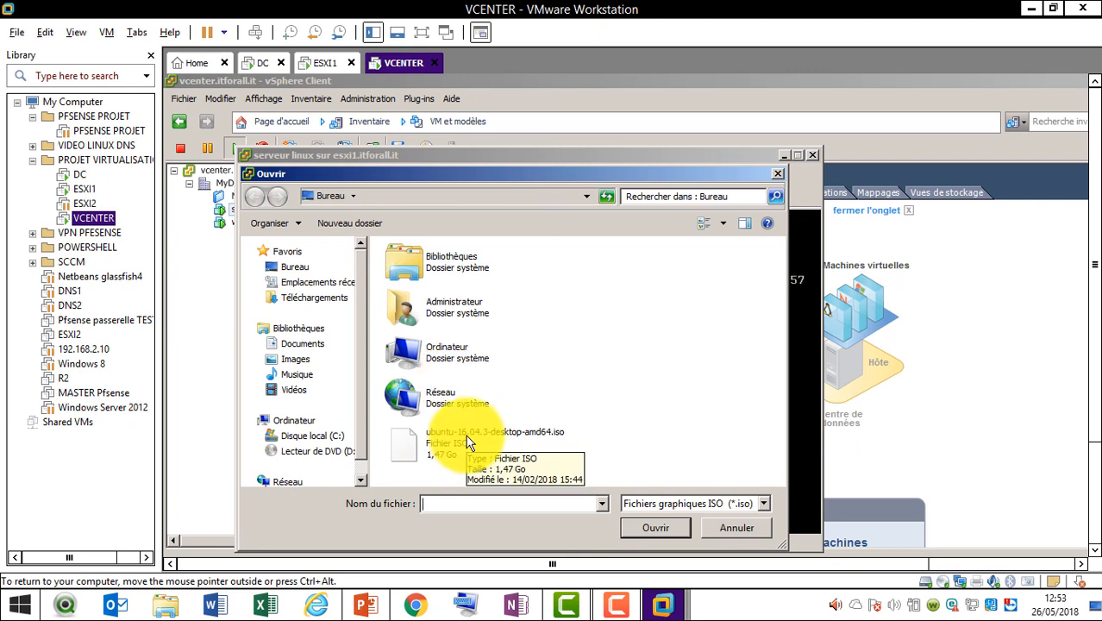
pyautogui.click(714, 528)
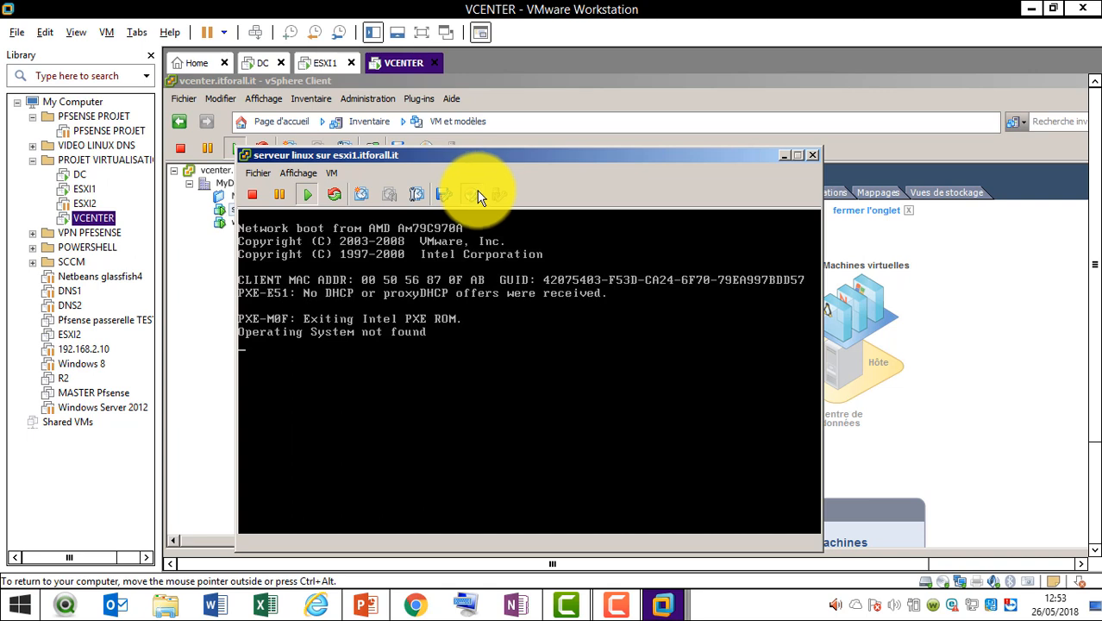
# Mount the Ubuntu ISO from datastore1's iso images folder on CD/DVD drive 1
pyautogui.click(480, 194)
pyautogui.moveTo(507, 216)
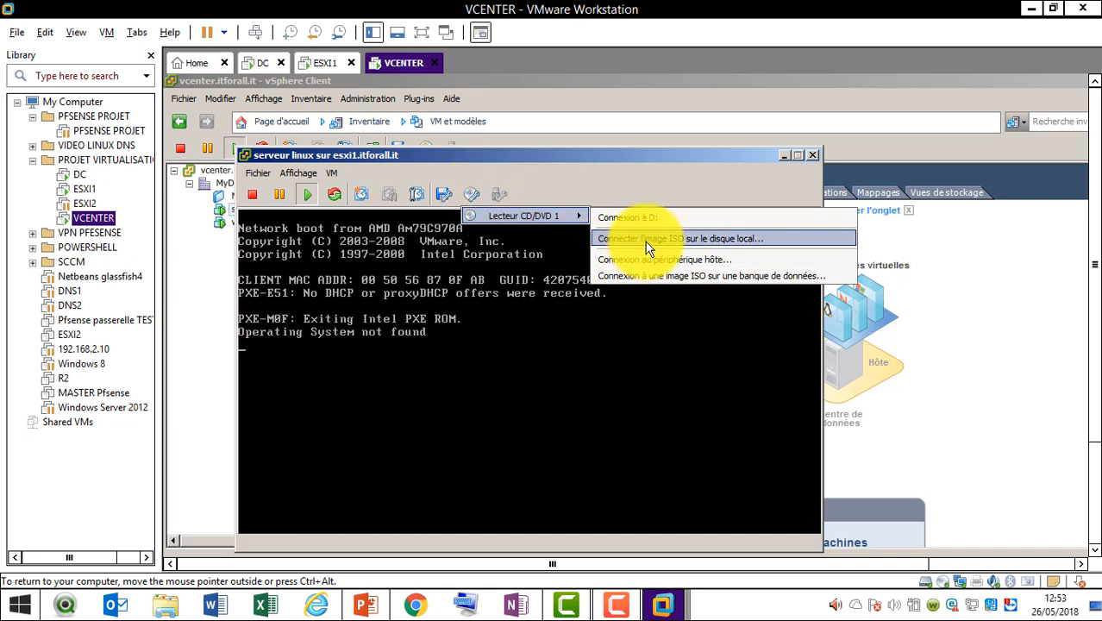
pyautogui.click(693, 276)
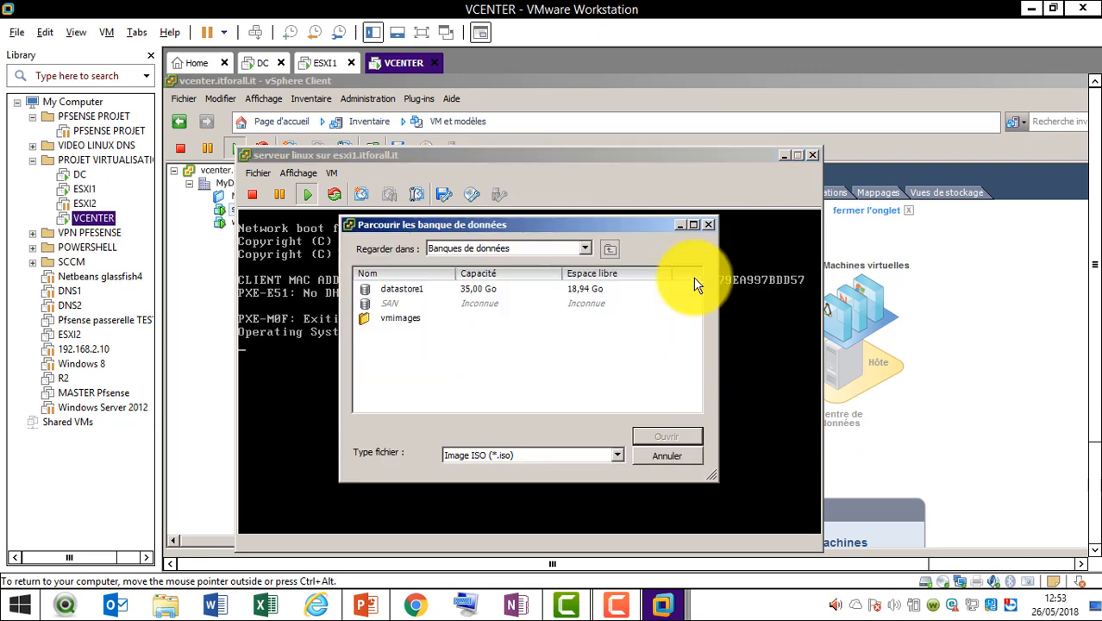
pyautogui.doubleClick(413, 292)
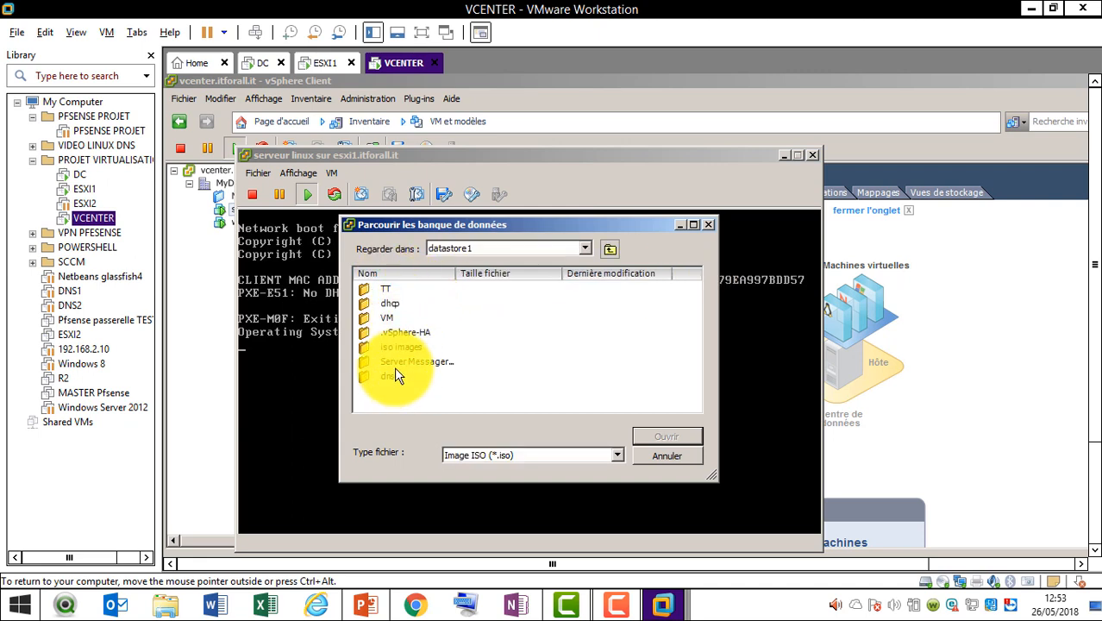
pyautogui.click(403, 350)
pyautogui.doubleClick(403, 357)
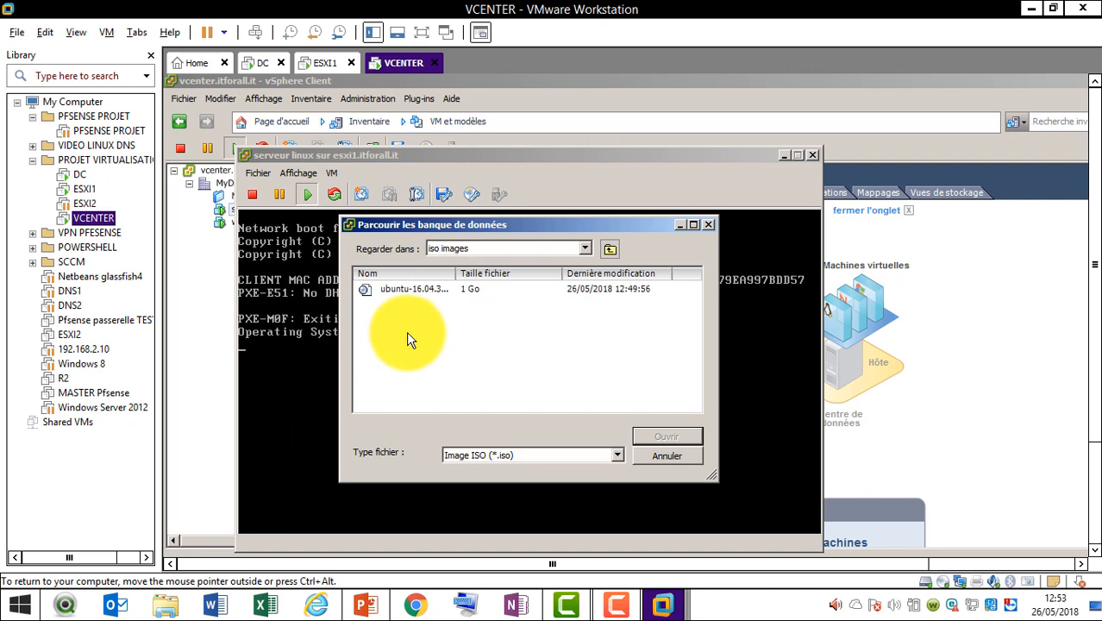
pyautogui.doubleClick(429, 290)
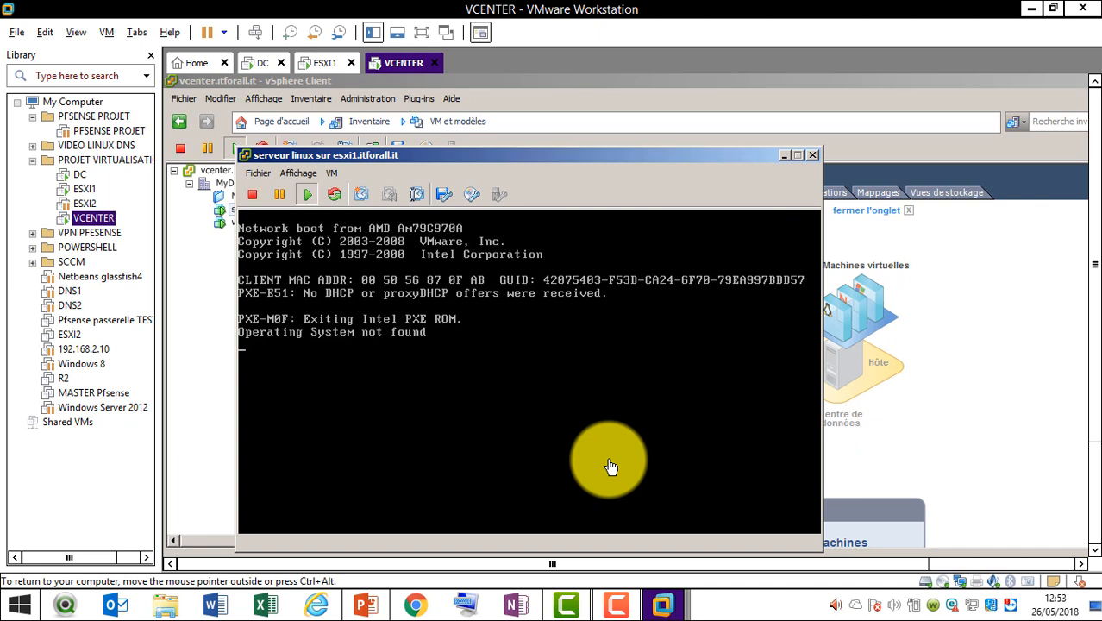
pyautogui.click(495, 342)
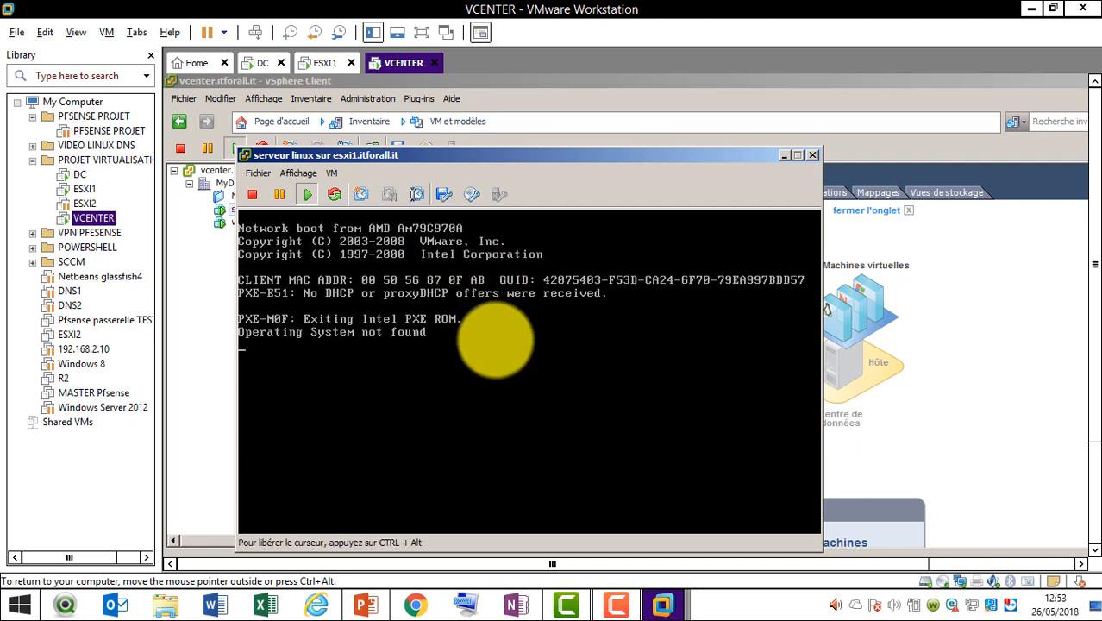
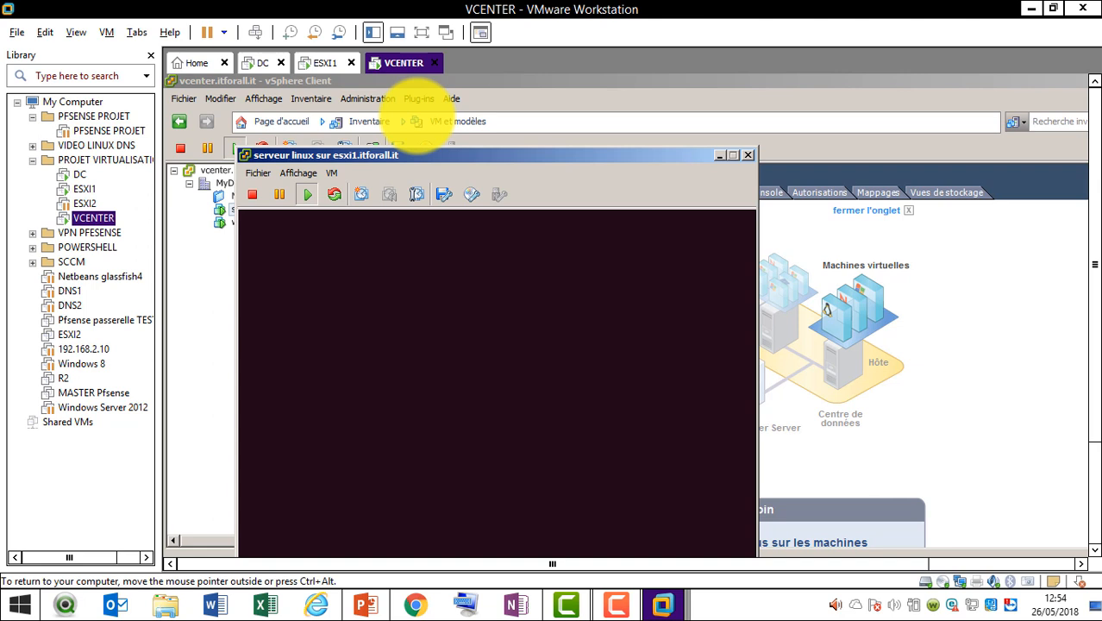
# Release the serveur linux console and display the host's networking with vSwitch0 and vSwitch1
pyautogui.hotkey('ctrl', 'alt')
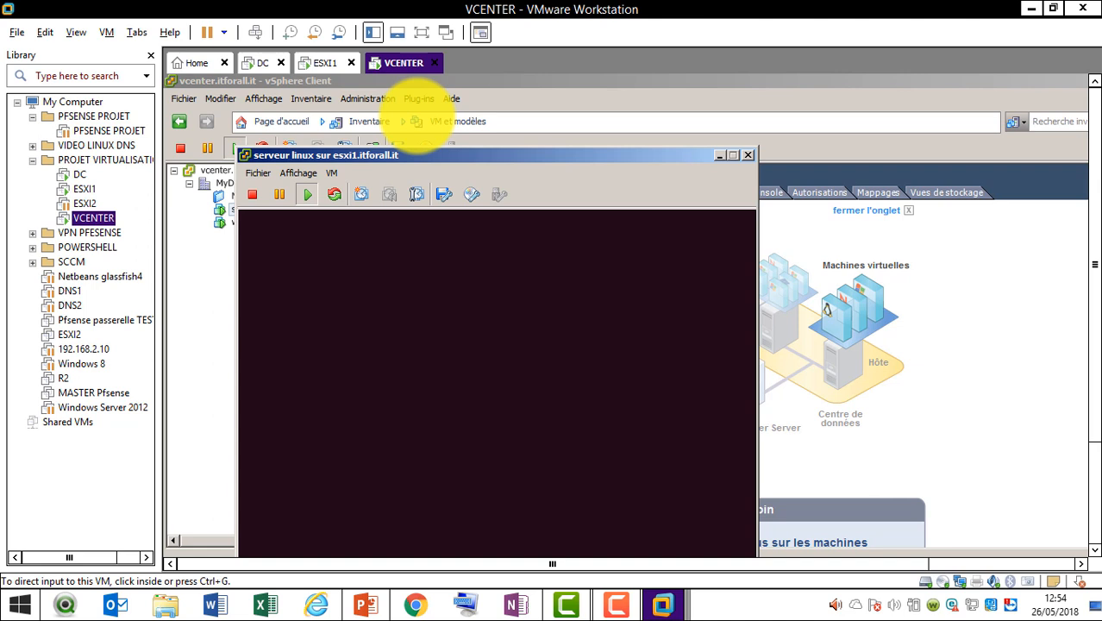
pyautogui.click(450, 270)
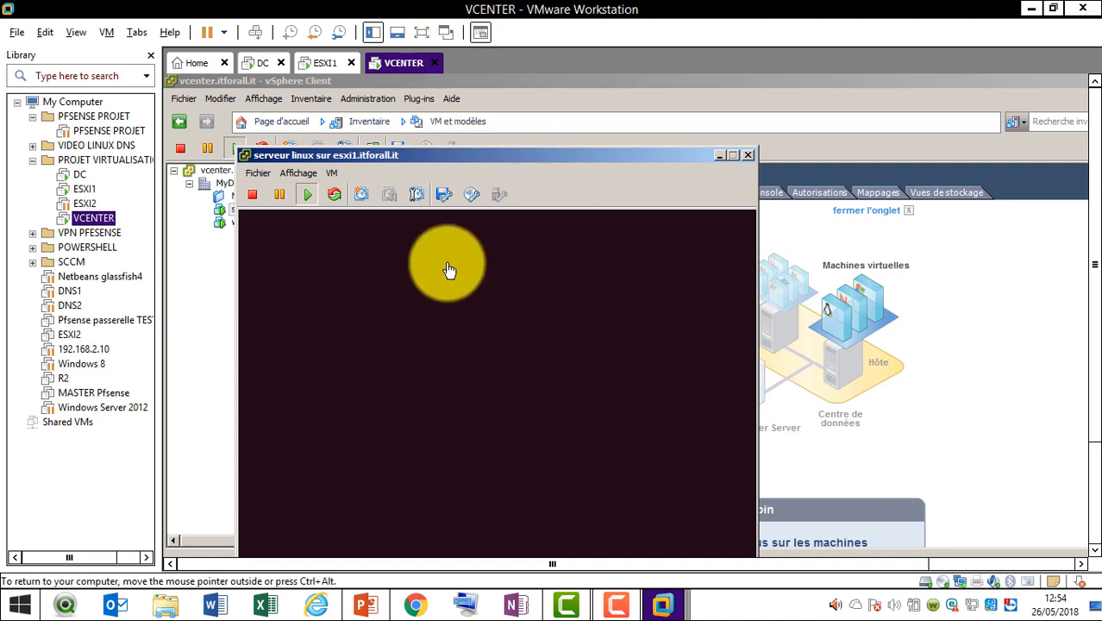
pyautogui.click(473, 196)
pyautogui.click(473, 196)
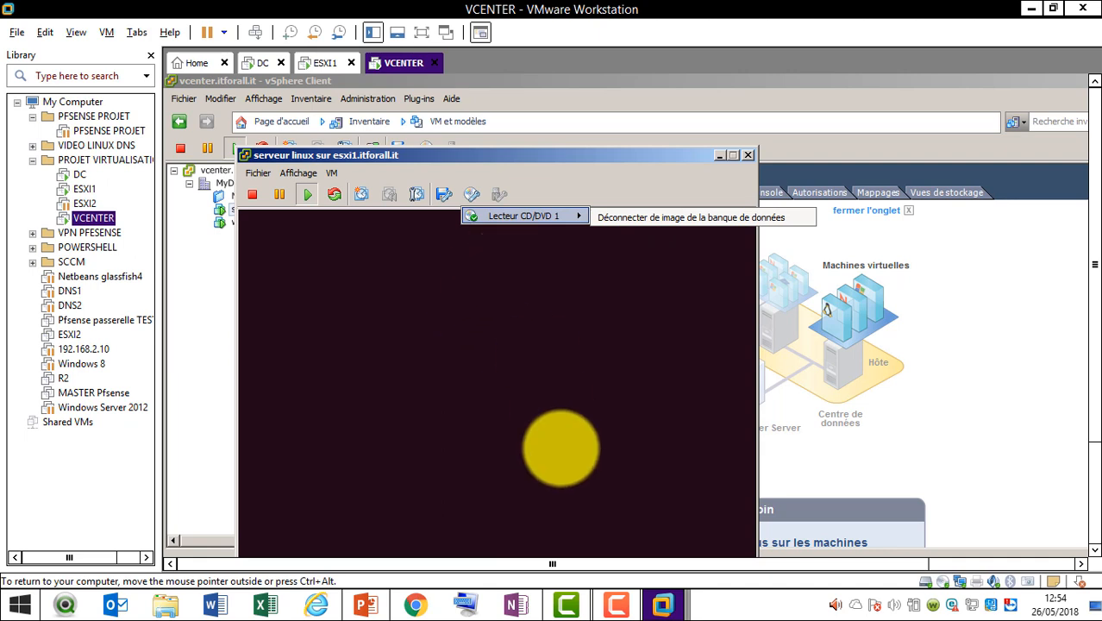
pyautogui.click(663, 605)
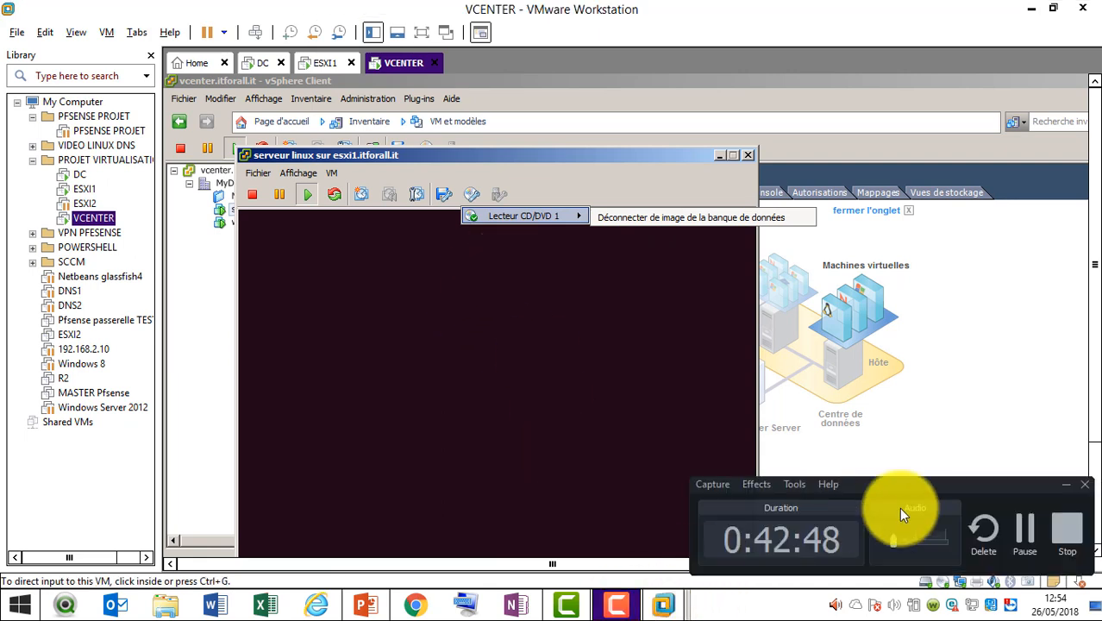
pyautogui.click(1024, 527)
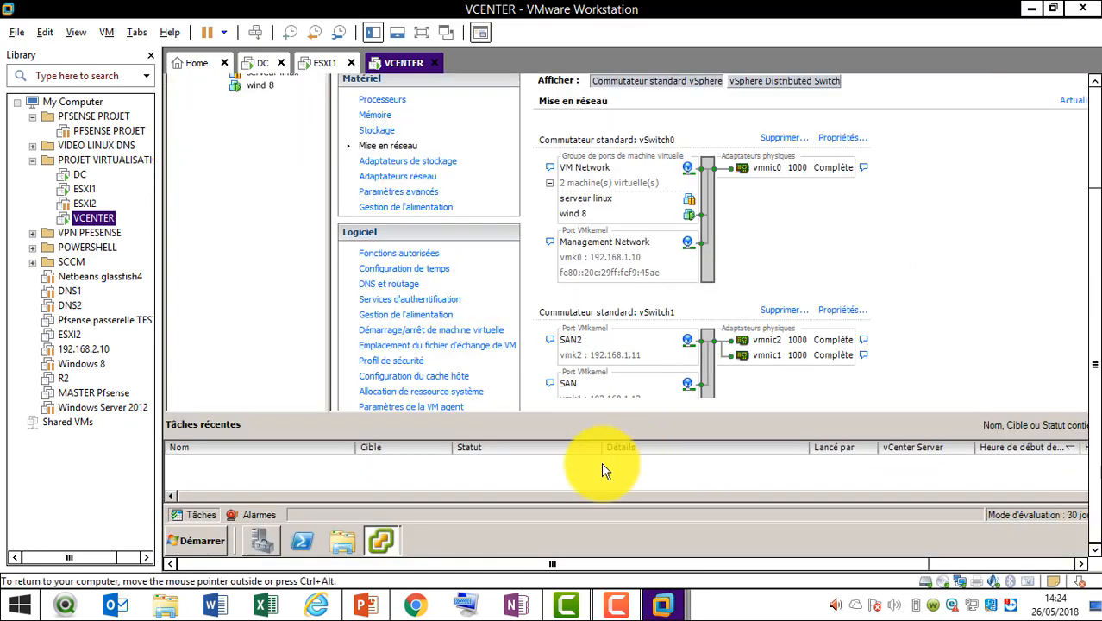
# Bring the wind 8 console forward and close its TCP/IPv4 properties dialog
pyautogui.moveTo(394, 538)
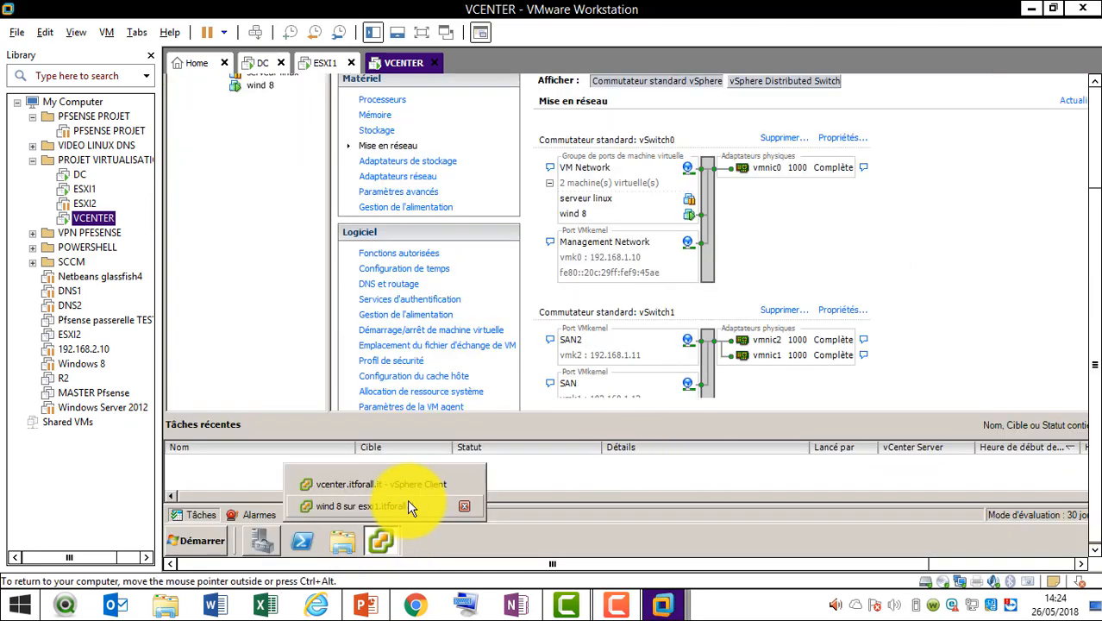
pyautogui.click(407, 500)
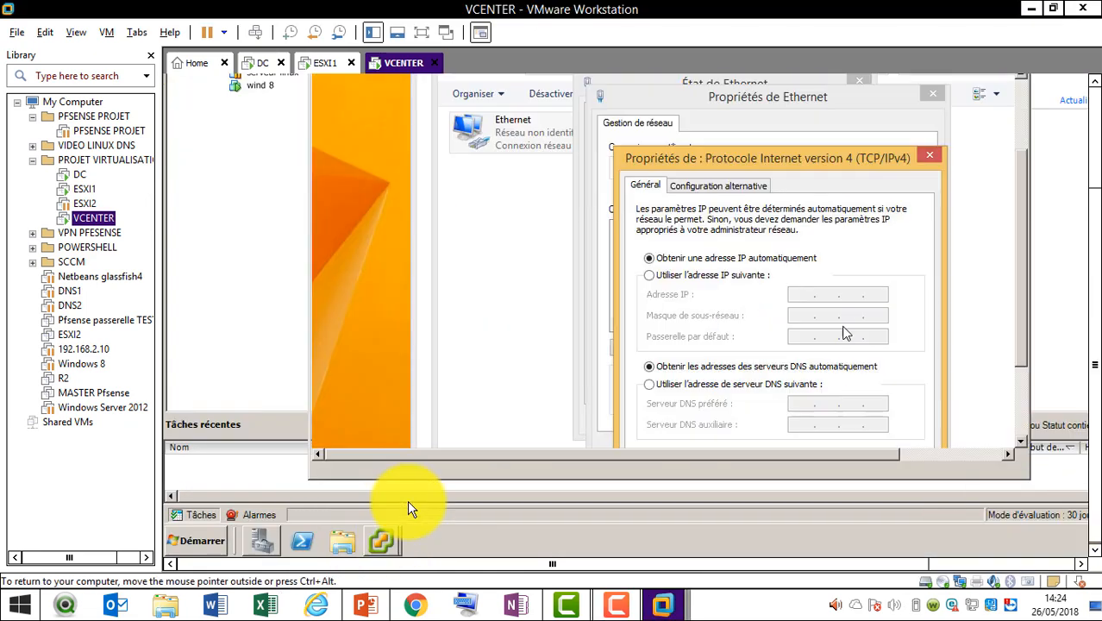
pyautogui.click(1097, 86)
pyautogui.click(1096, 86)
pyautogui.click(1097, 86)
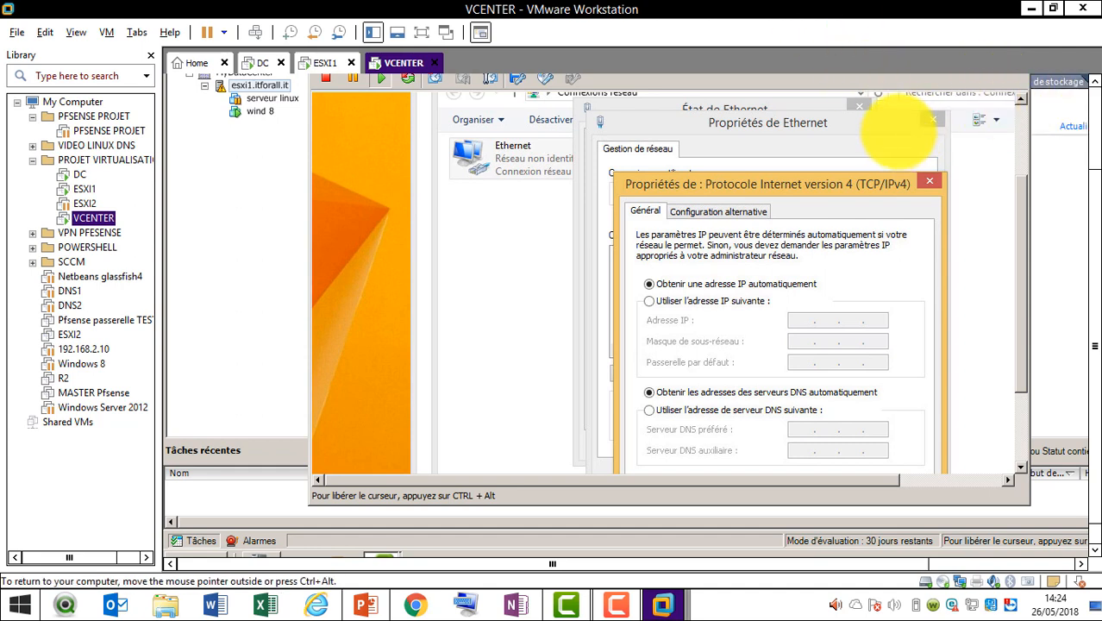
pyautogui.press('Escape')
# Close Ethernet properties, discarding unsaved changes with Oui, and close the Ethernet status window
pyautogui.click(933, 119)
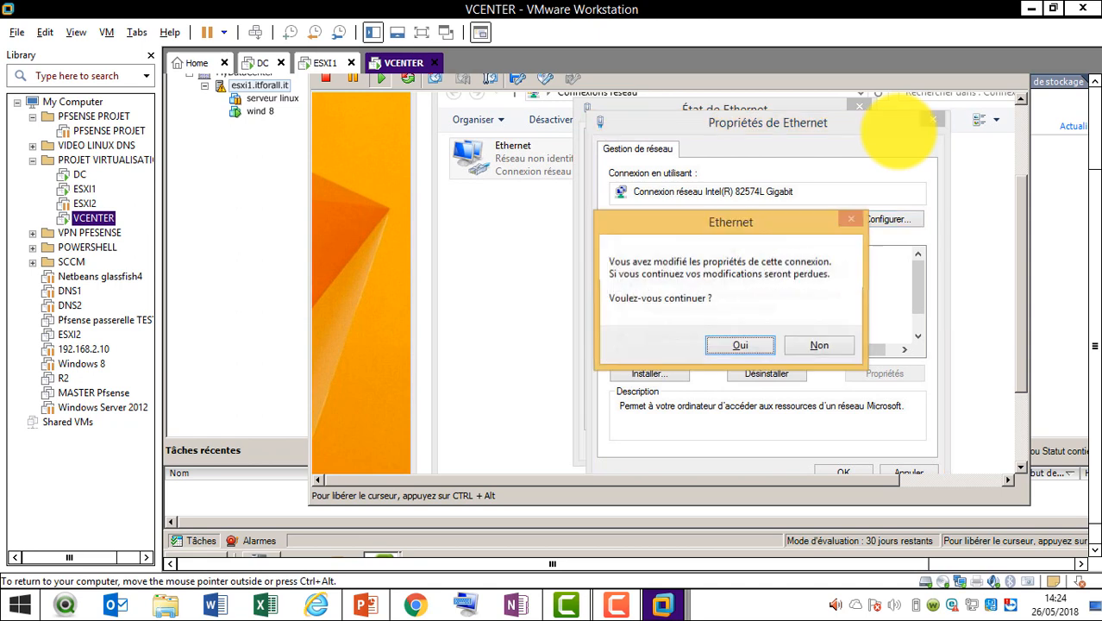
pyautogui.press('Tab')
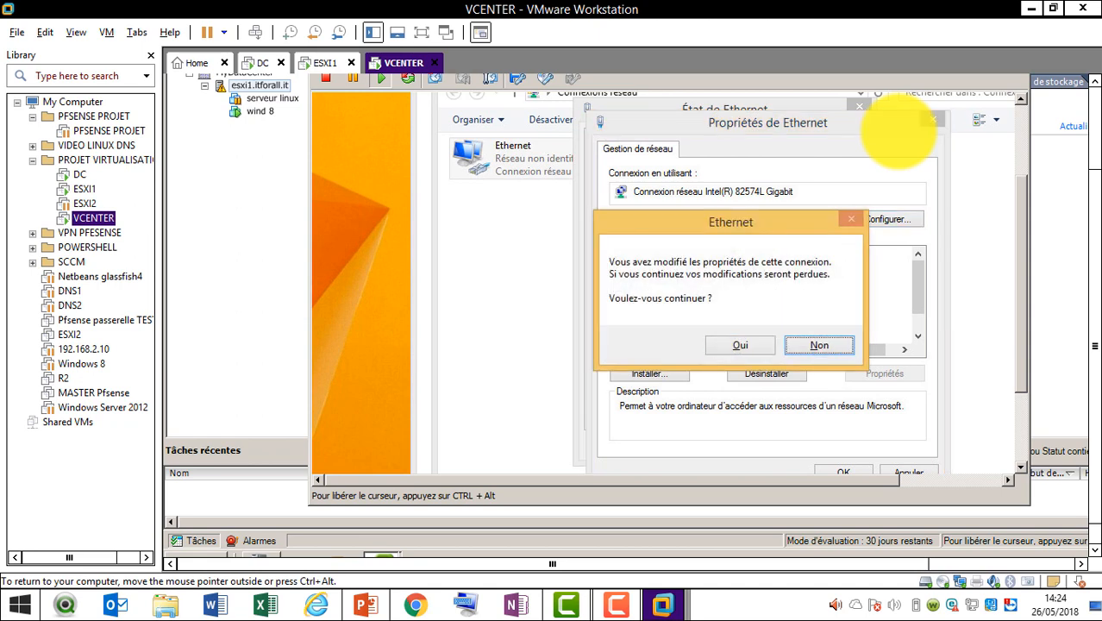
pyautogui.press('Return')
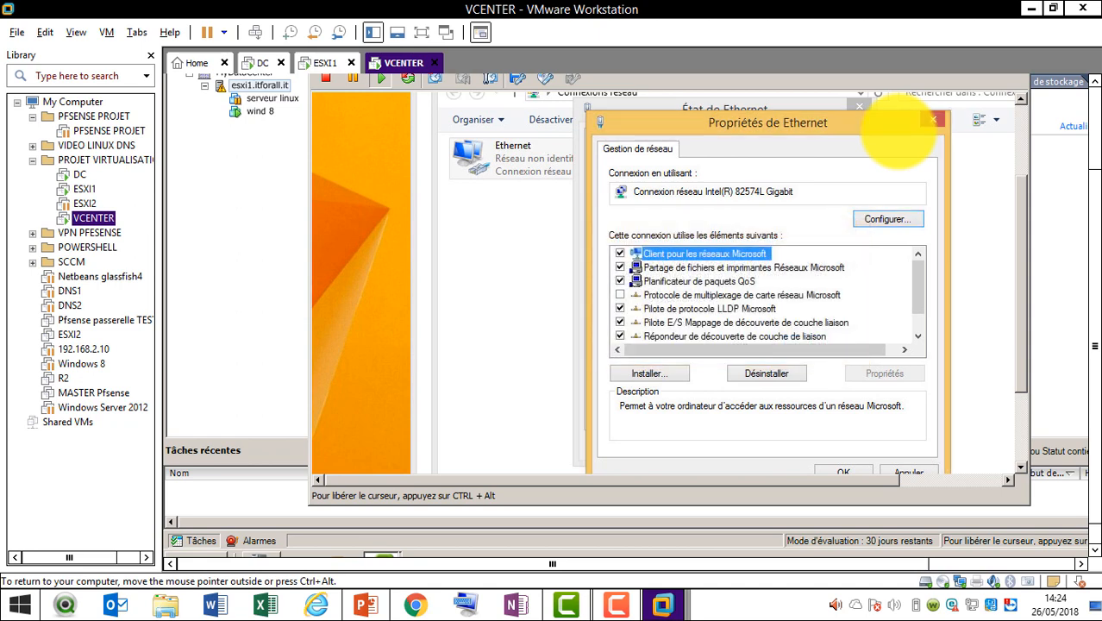
pyautogui.click(933, 120)
pyautogui.press('Tab')
pyautogui.press('Tab')
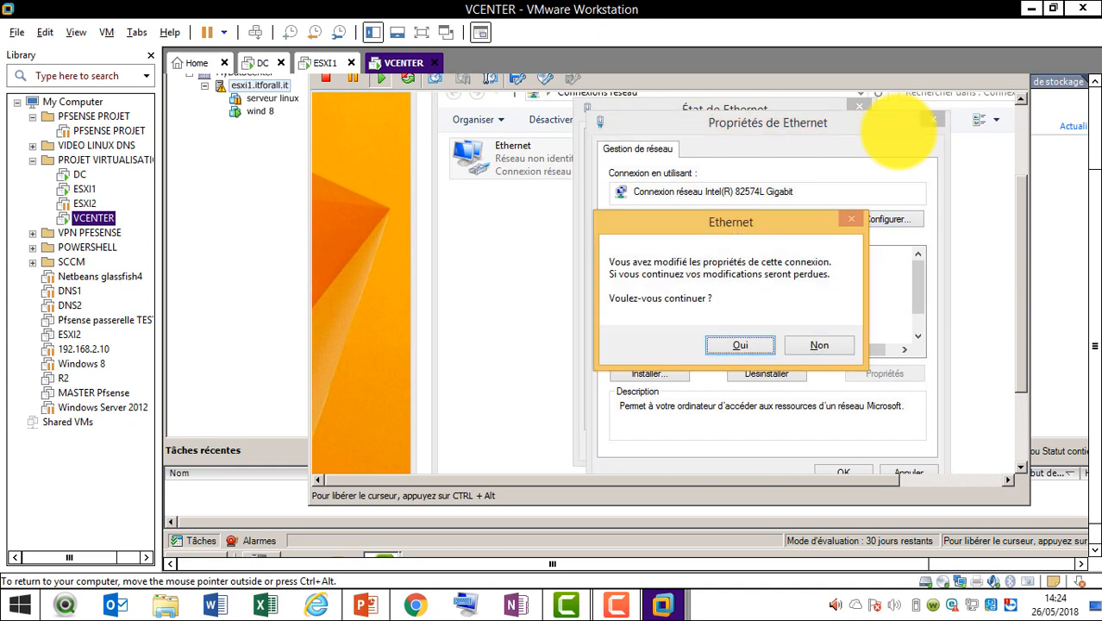
pyautogui.press('Tab')
pyautogui.press('Return')
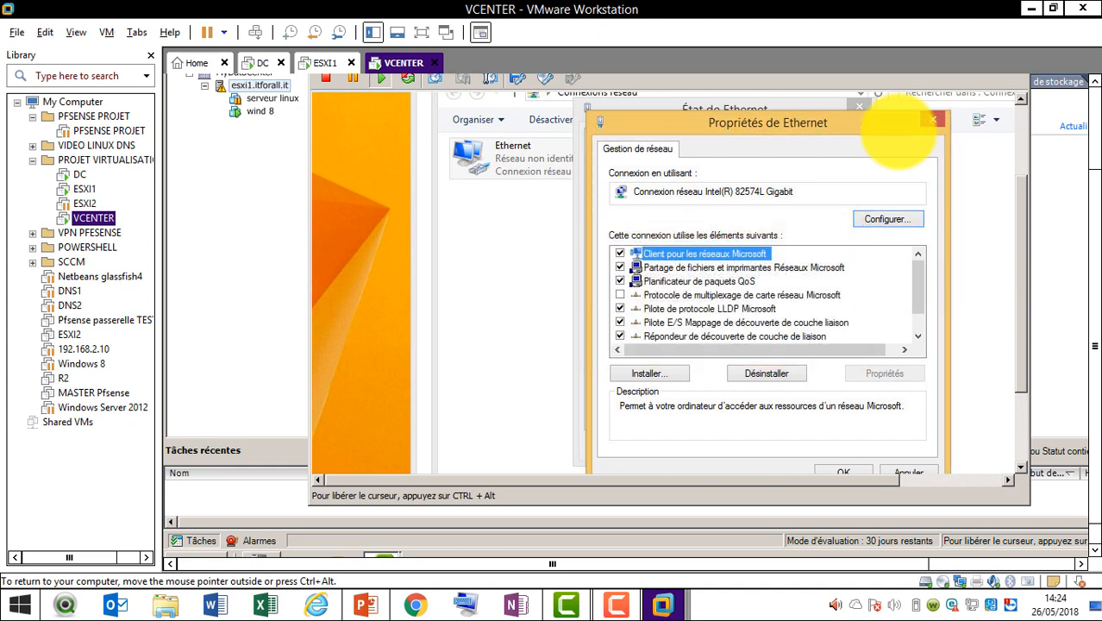
pyautogui.click(933, 120)
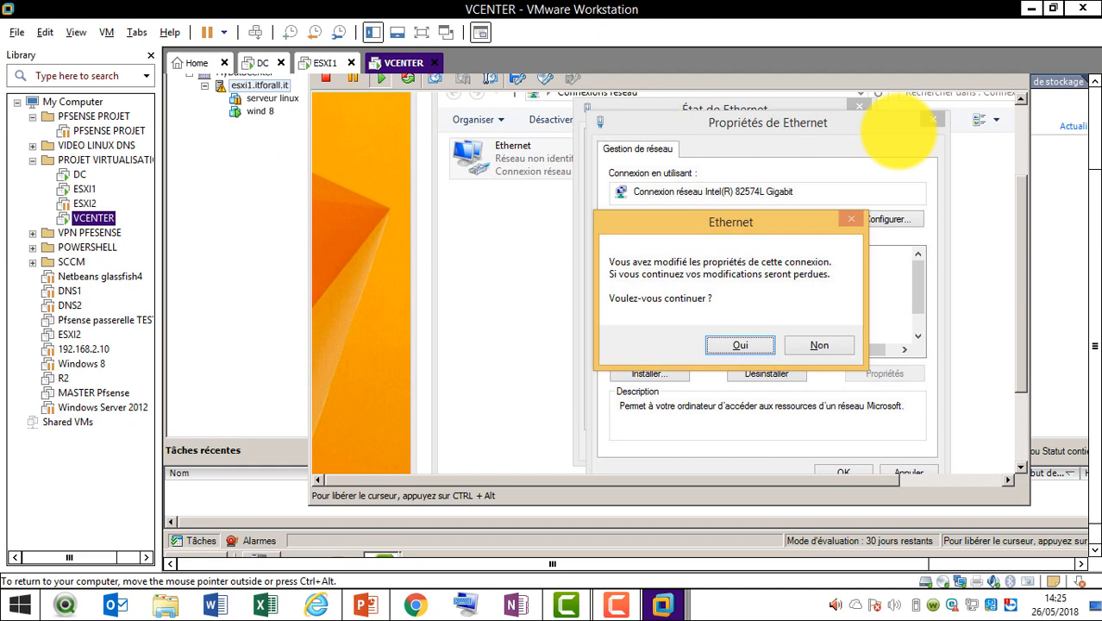
pyautogui.press('Return')
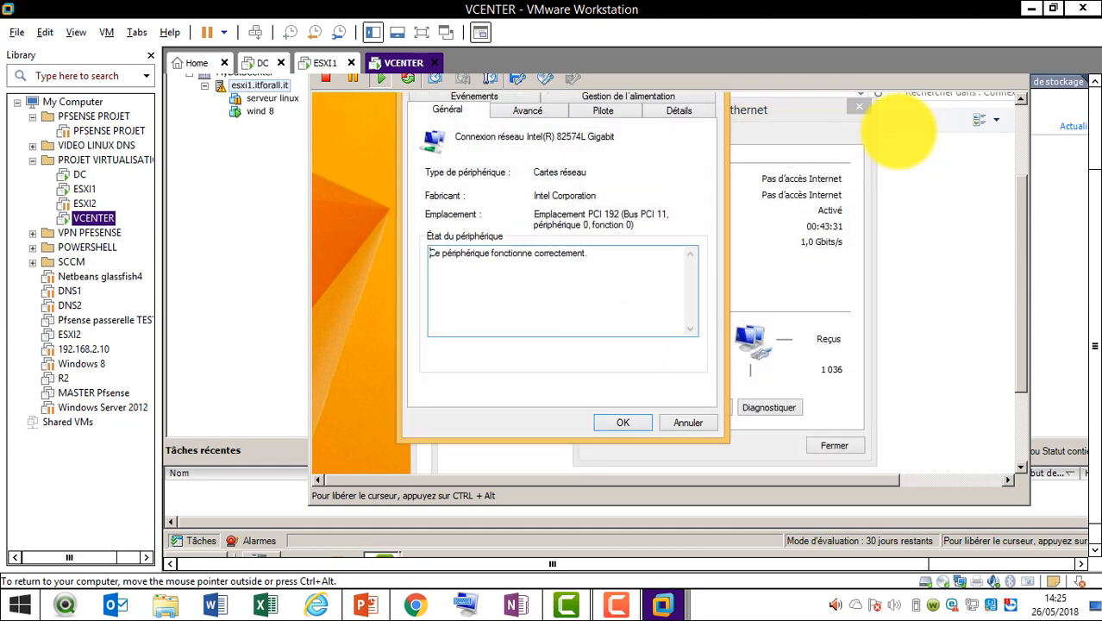
pyautogui.press('Escape')
pyautogui.press('Escape')
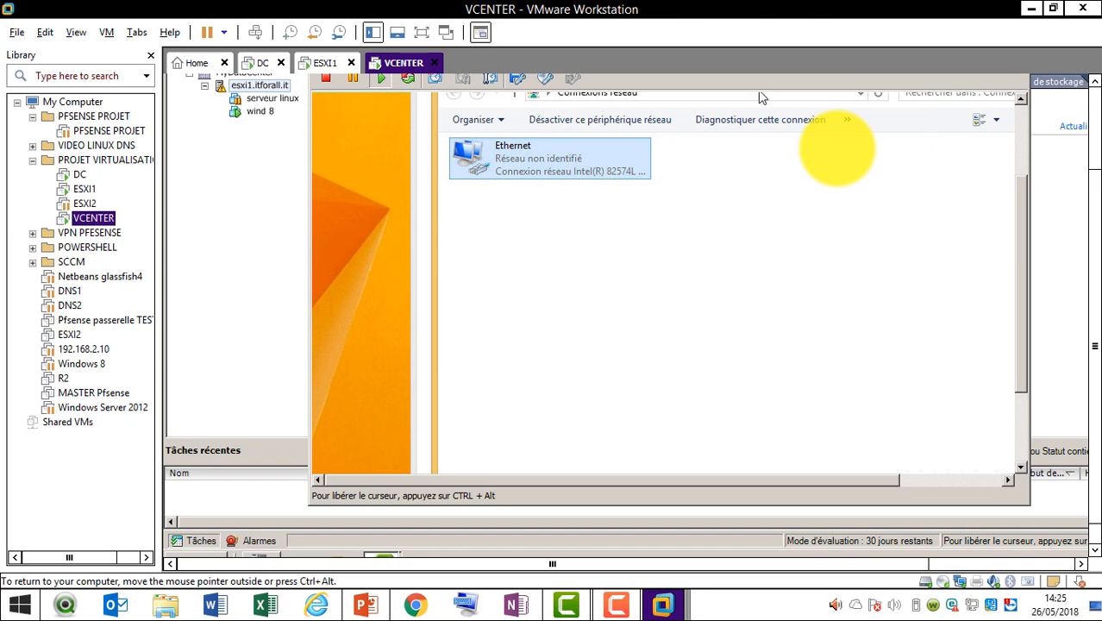
# Close the Connexions réseau and Panneau de configuration windows inside the wind 8 guest
pyautogui.click(1024, 129)
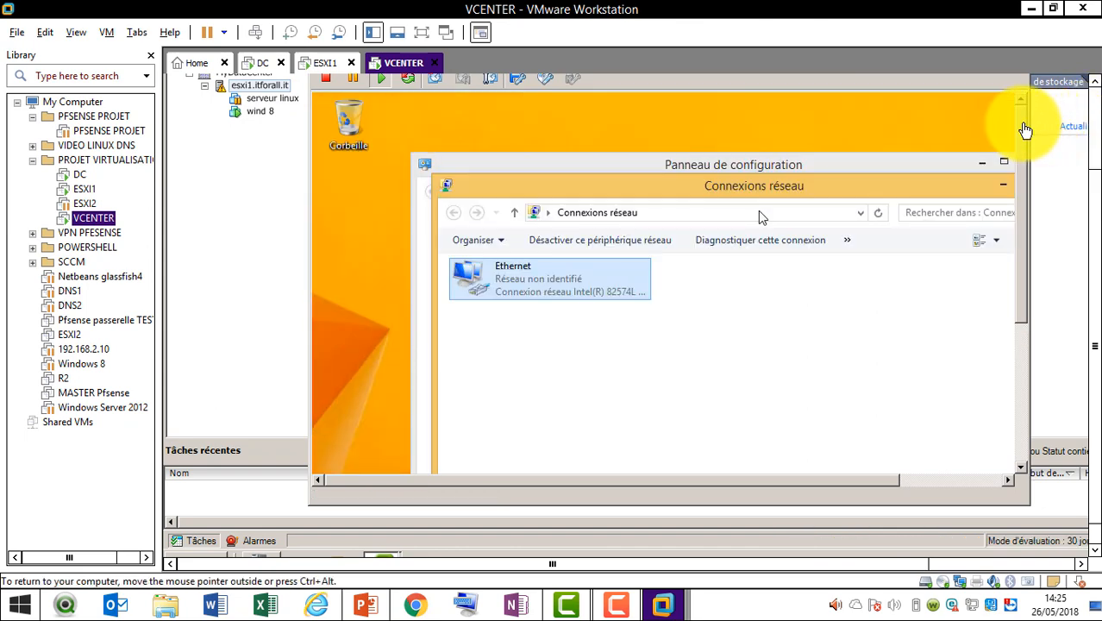
pyautogui.click(894, 191)
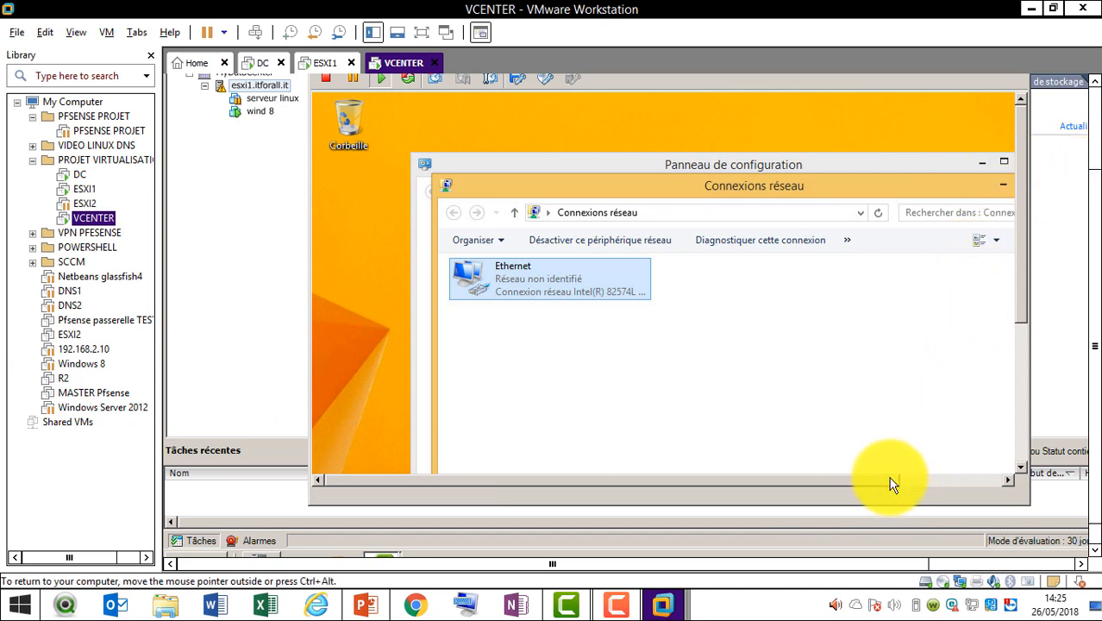
pyautogui.moveTo(888, 477); pyautogui.dragTo(947, 488)
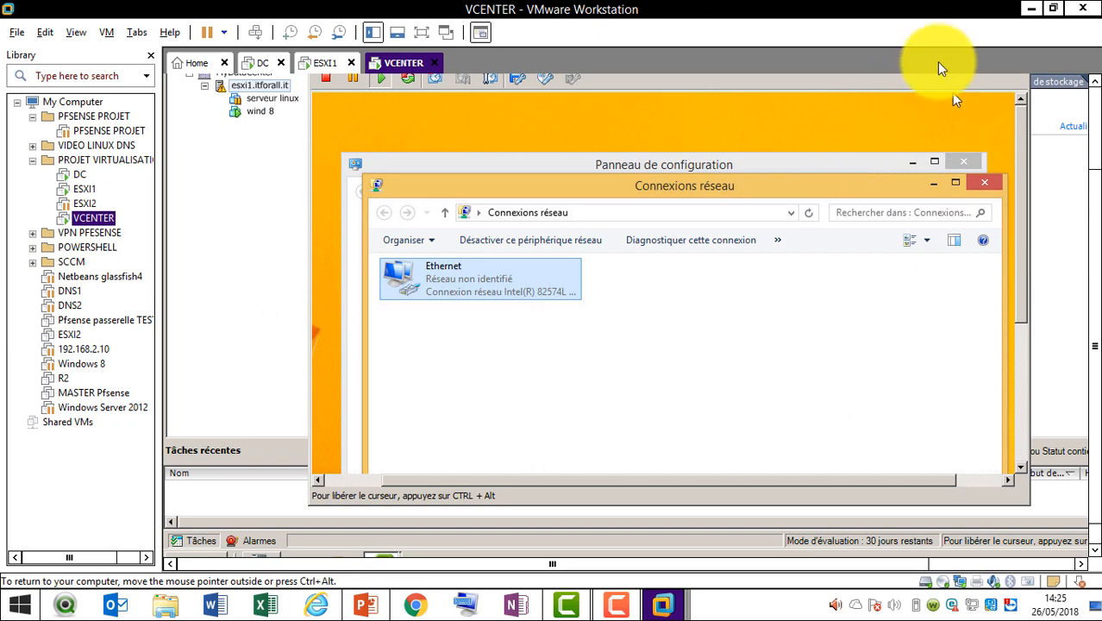
pyautogui.click(988, 182)
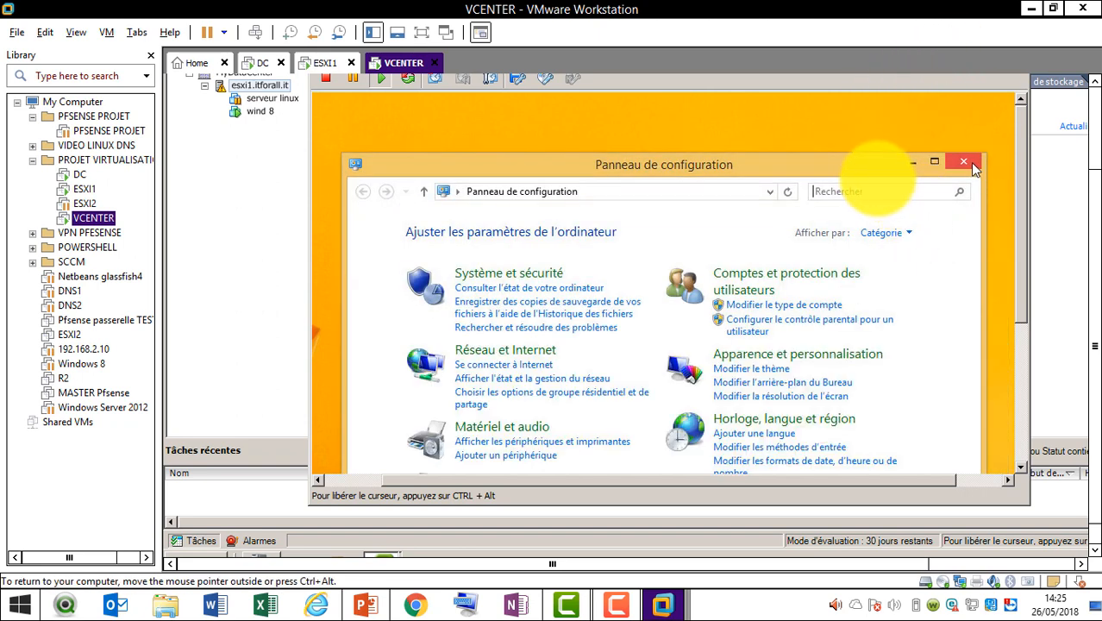
pyautogui.click(975, 169)
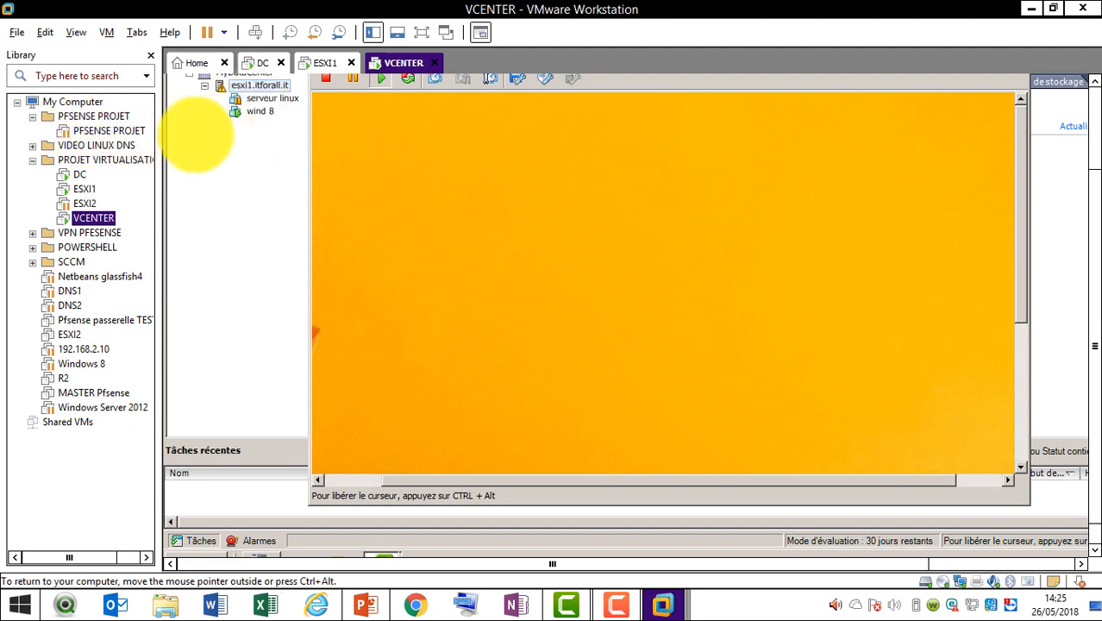
# Run Invité > Installer/Mettre à jour VMware Tools on wind 8 and confirm with OK
pyautogui.click(256, 109)
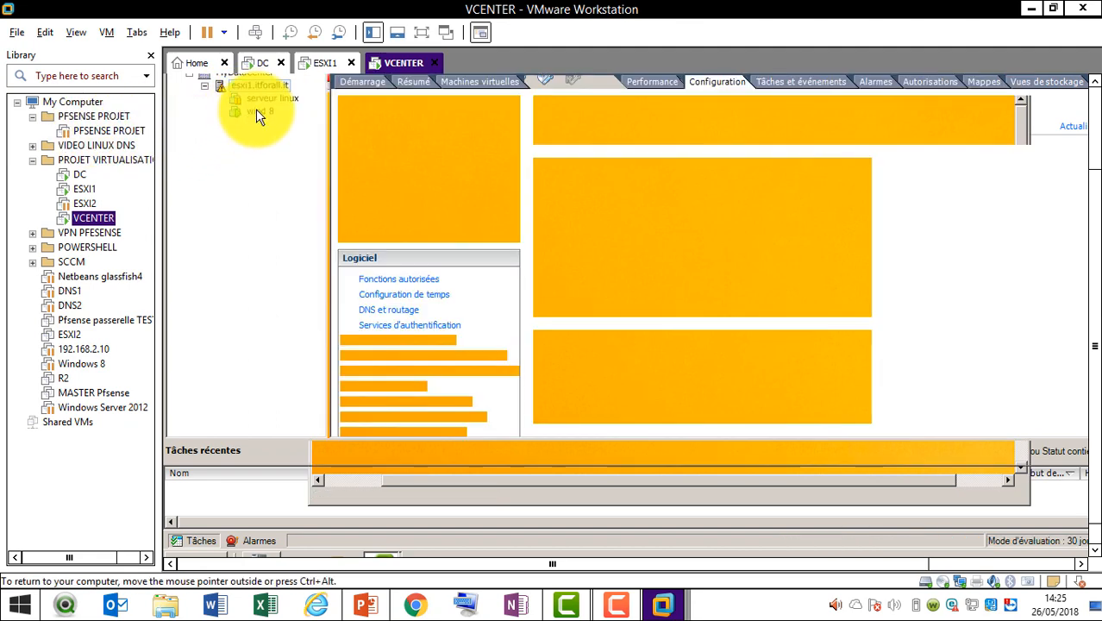
pyautogui.rightClick(256, 108)
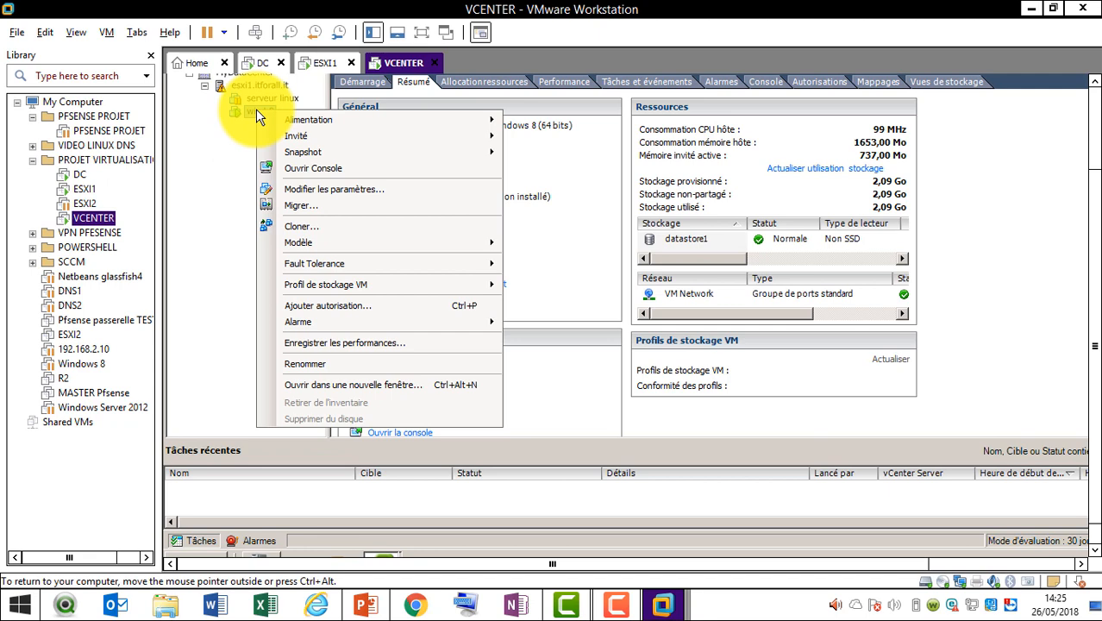
pyautogui.moveTo(380, 136)
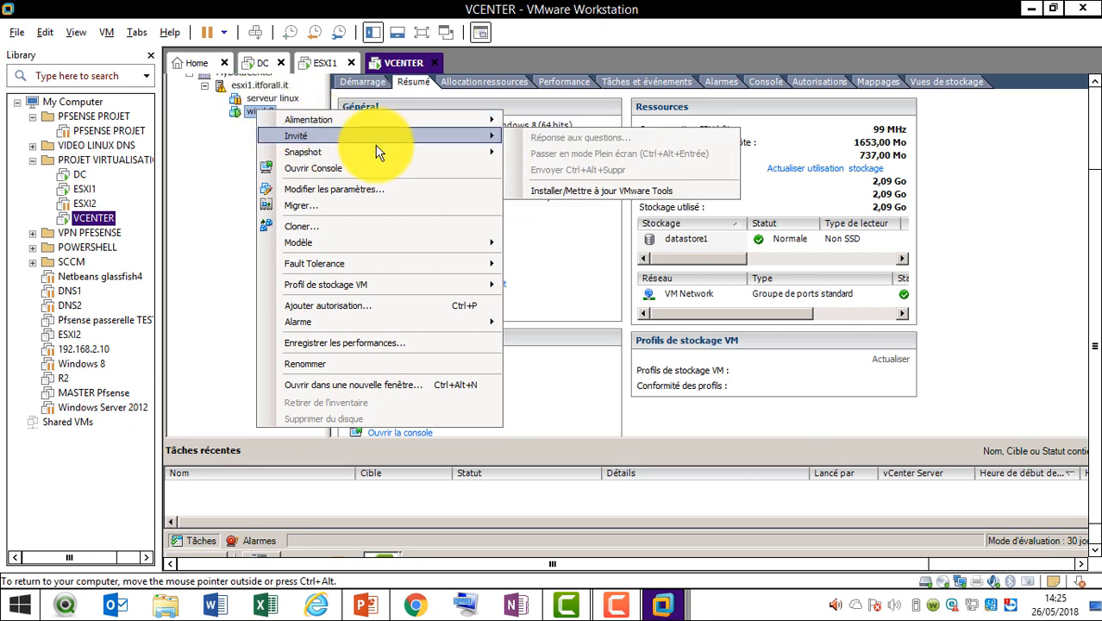
pyautogui.click(641, 192)
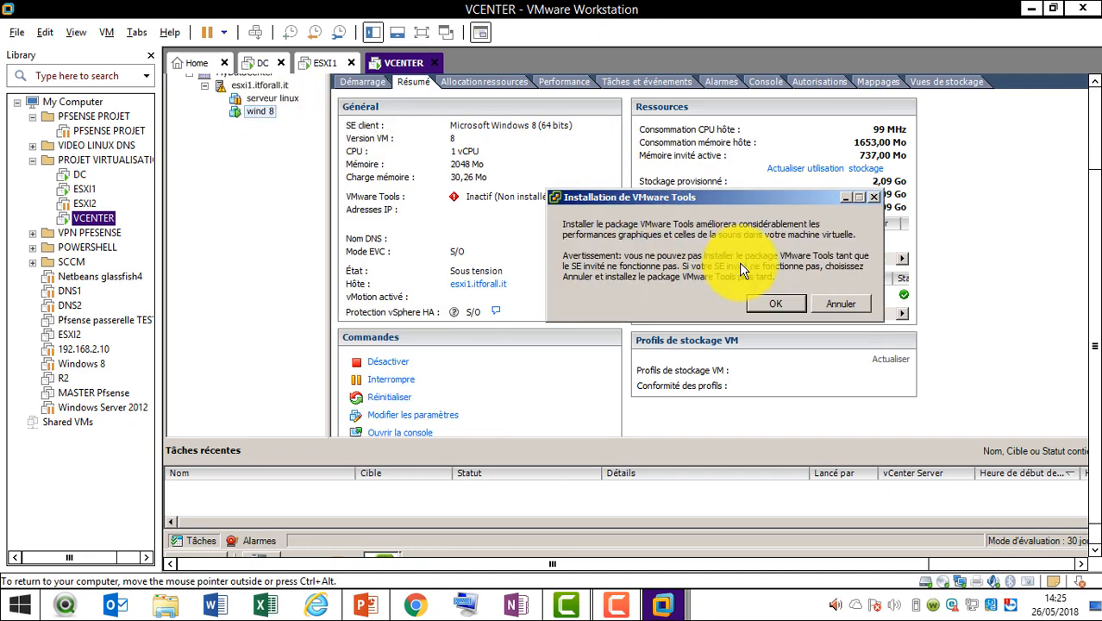
pyautogui.click(772, 302)
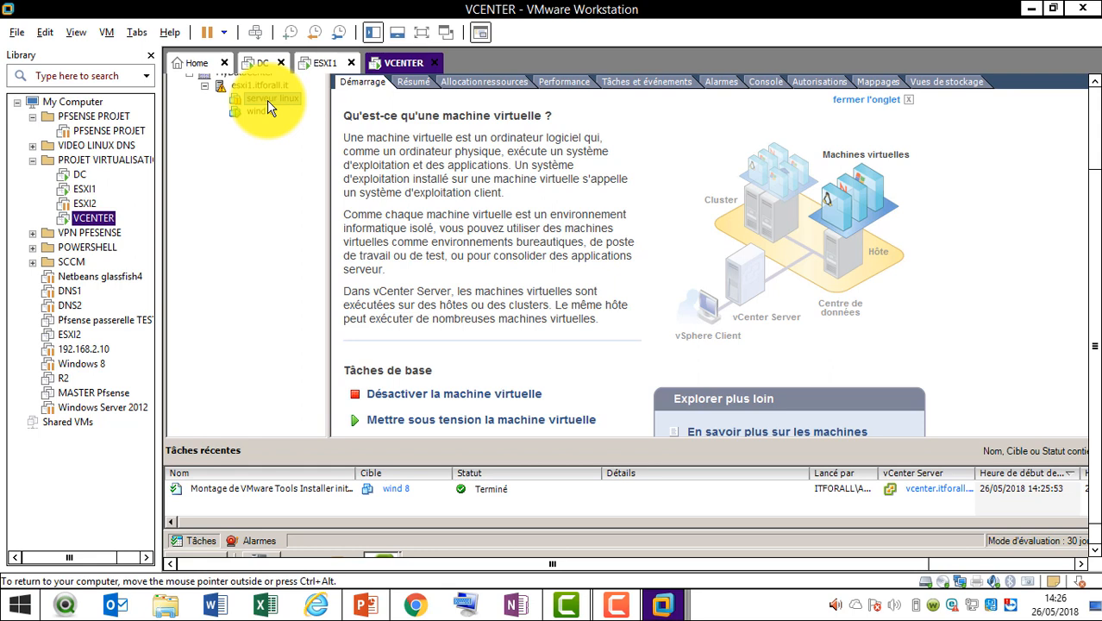
# Power off serveur linux, then bring the wind 8 console forward with its toolbar visible
pyautogui.click(429, 394)
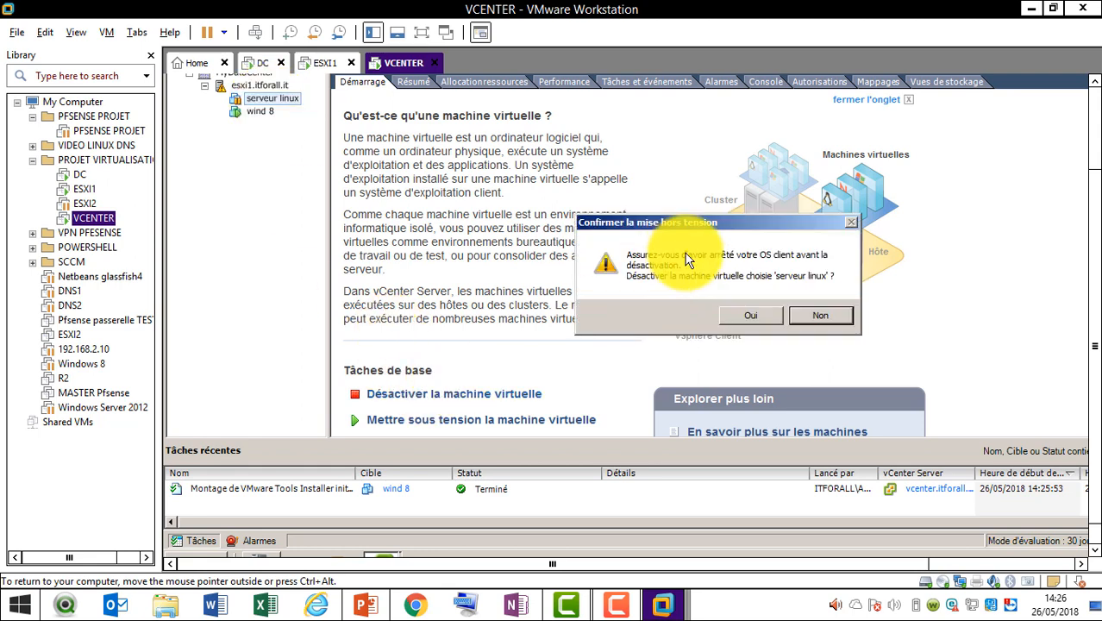
pyautogui.click(733, 316)
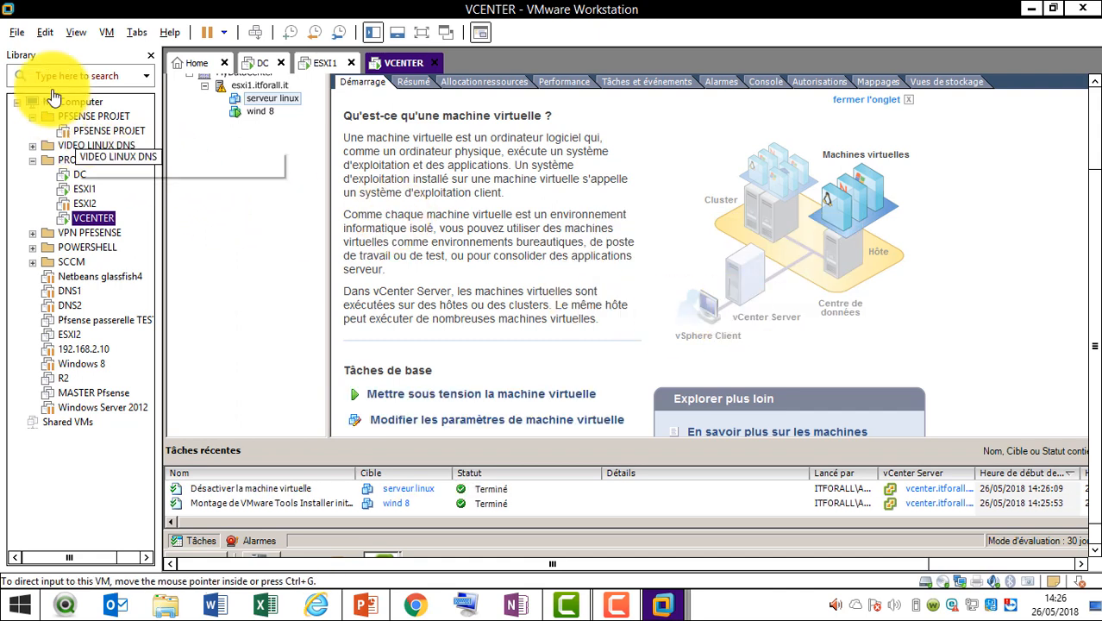
pyautogui.click(258, 112)
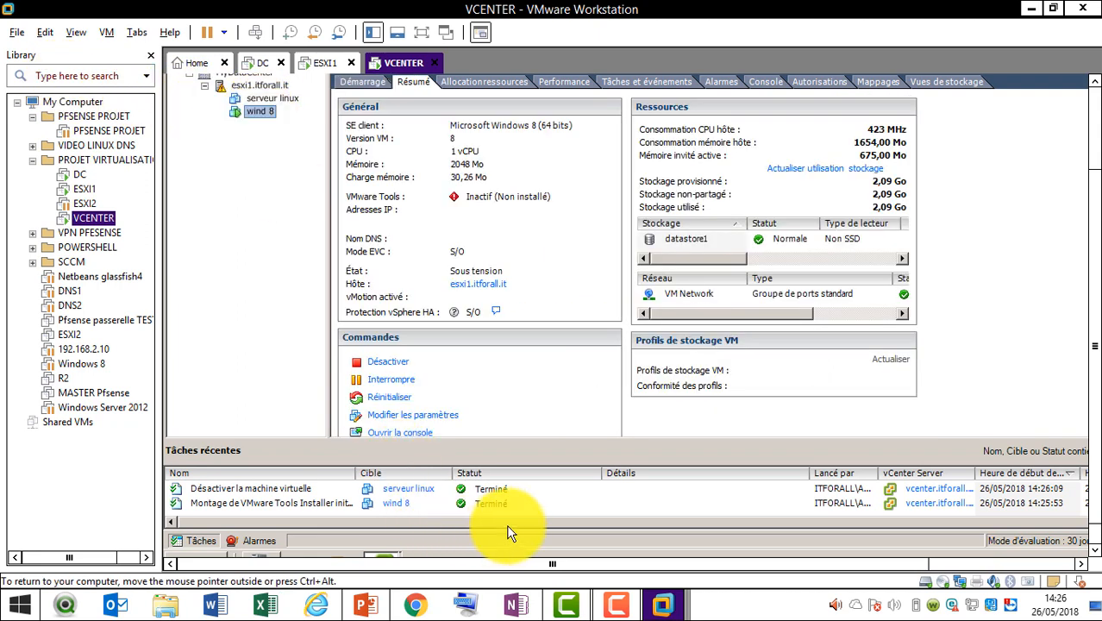
pyautogui.click(1096, 532)
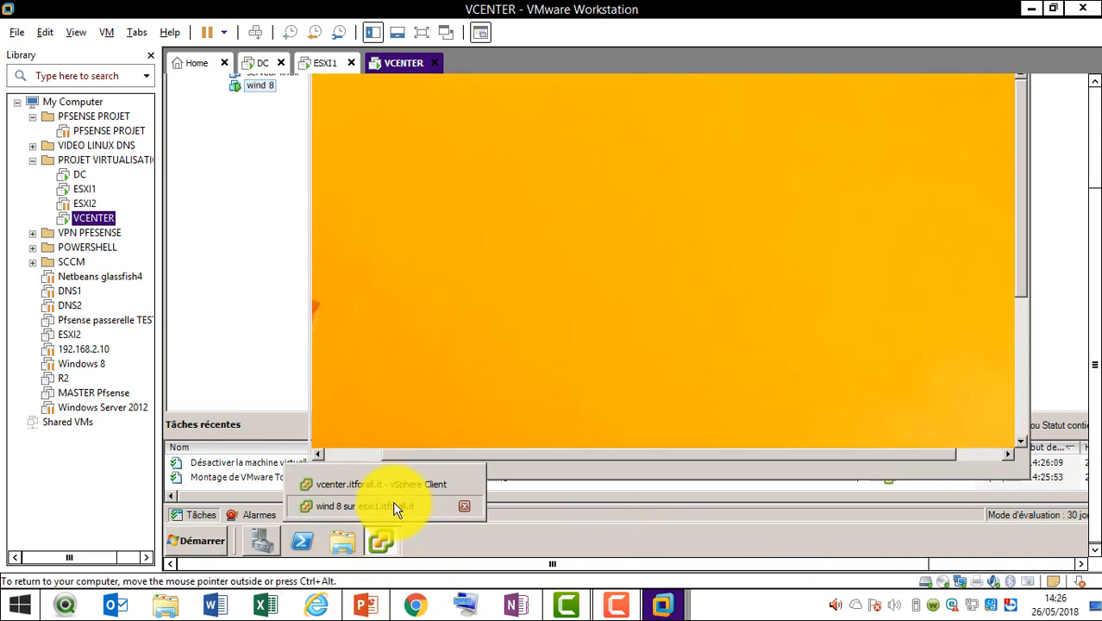
pyautogui.click(394, 507)
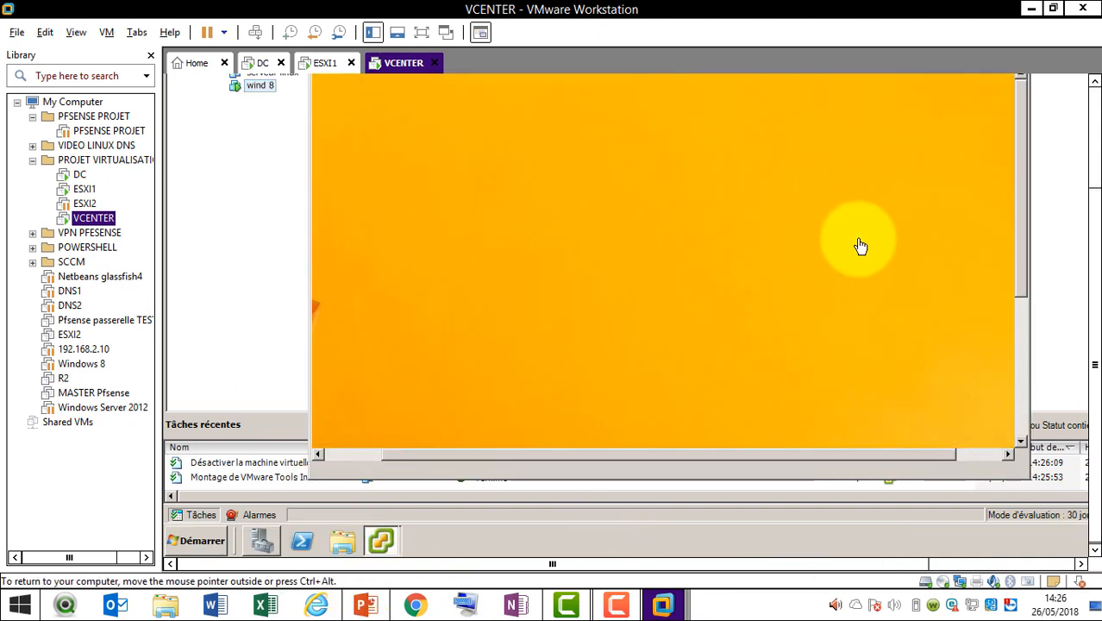
pyautogui.click(1093, 142)
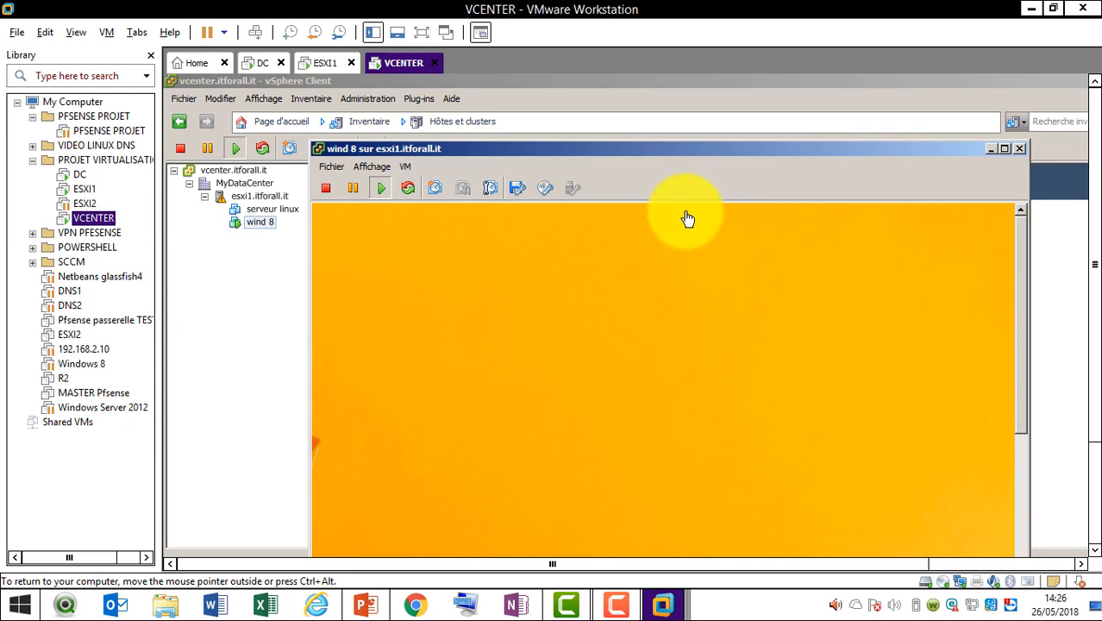
pyautogui.click(649, 608)
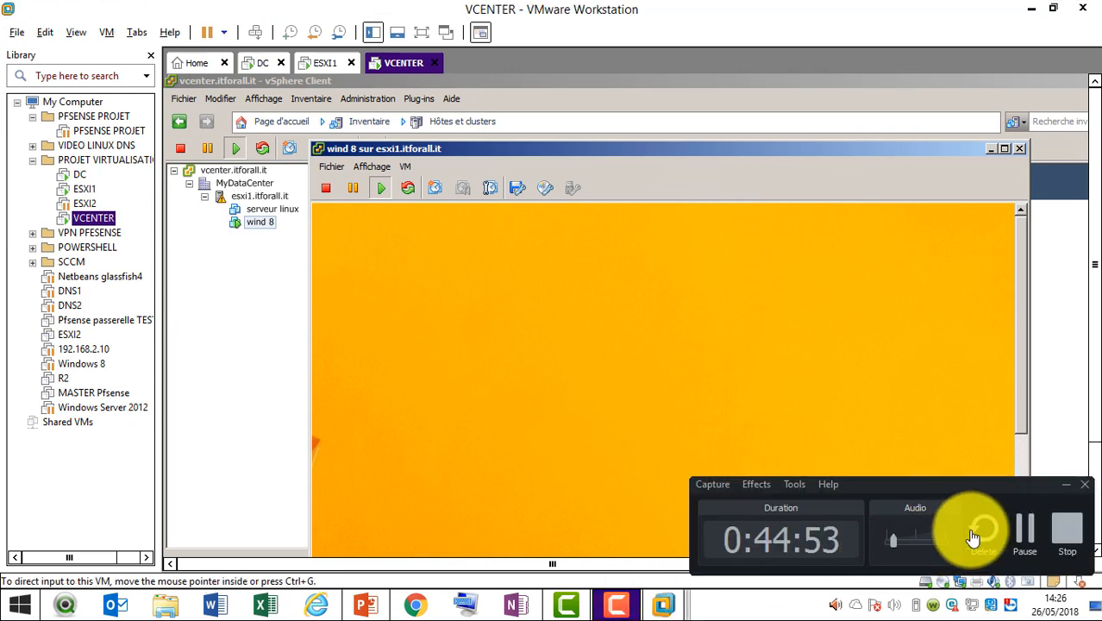
# Highlight the '2-Paramètre dune VM' line on slide 6, then minimise PowerPoint
pyautogui.click(1018, 532)
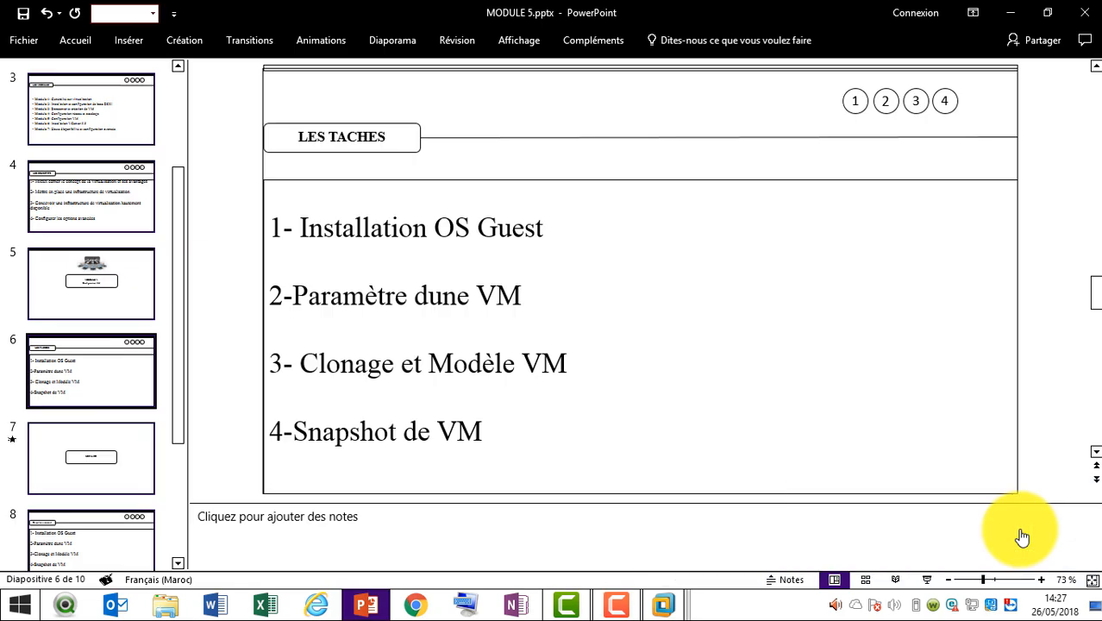
pyautogui.moveTo(573, 303); pyautogui.dragTo(371, 301)
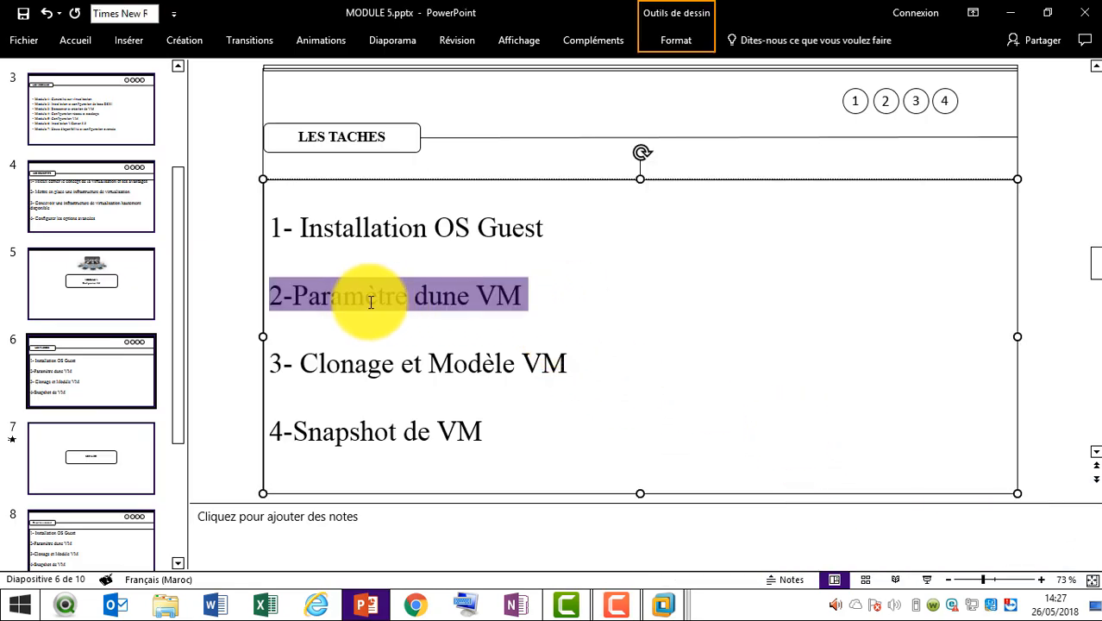
pyautogui.click(434, 308)
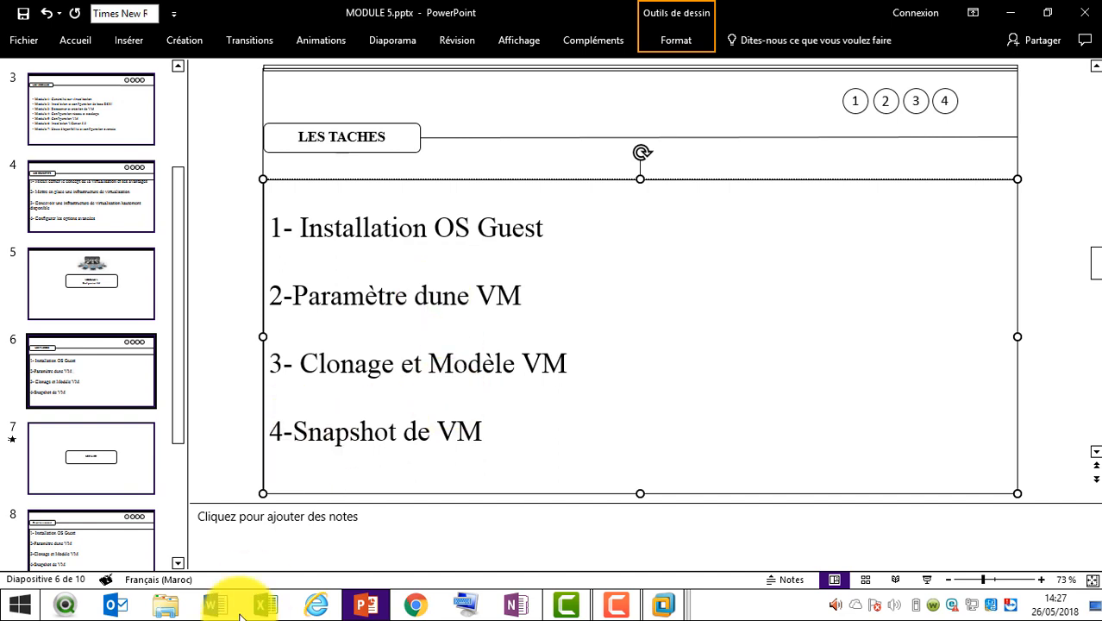
pyautogui.click(367, 604)
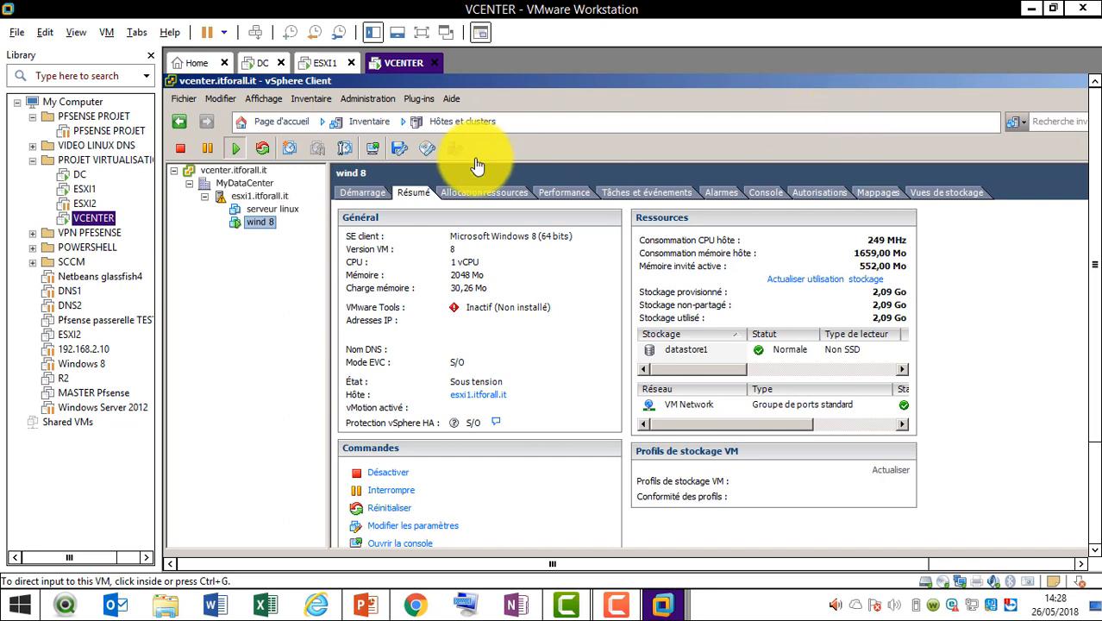
# Open Modifier les paramètres for wind 8, acknowledging the VMware Tools warning
pyautogui.click(378, 126)
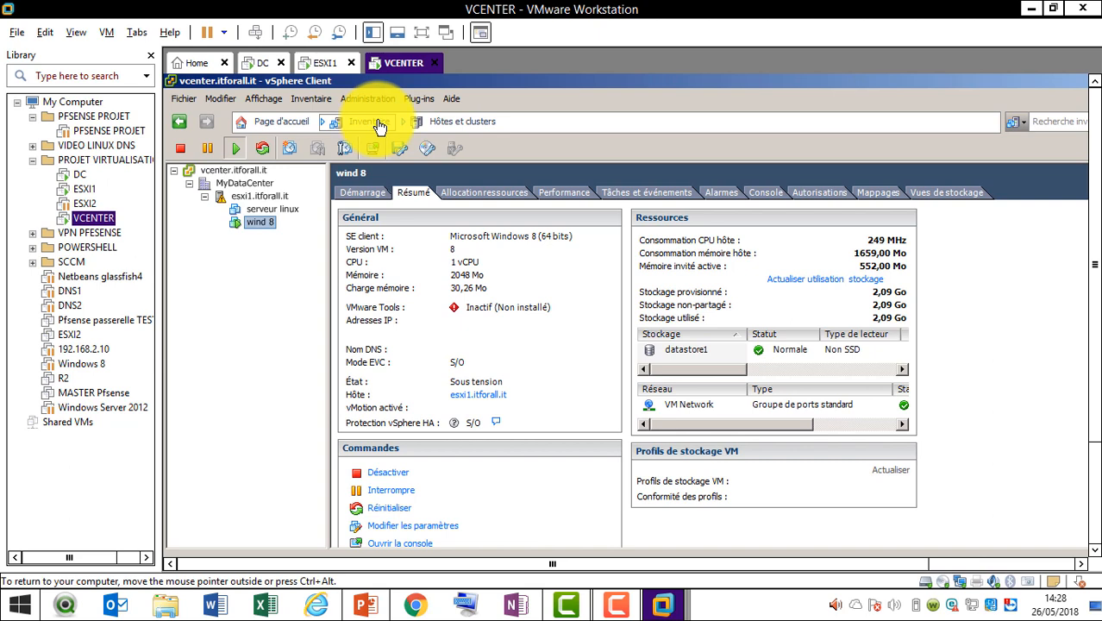
pyautogui.rightClick(270, 225)
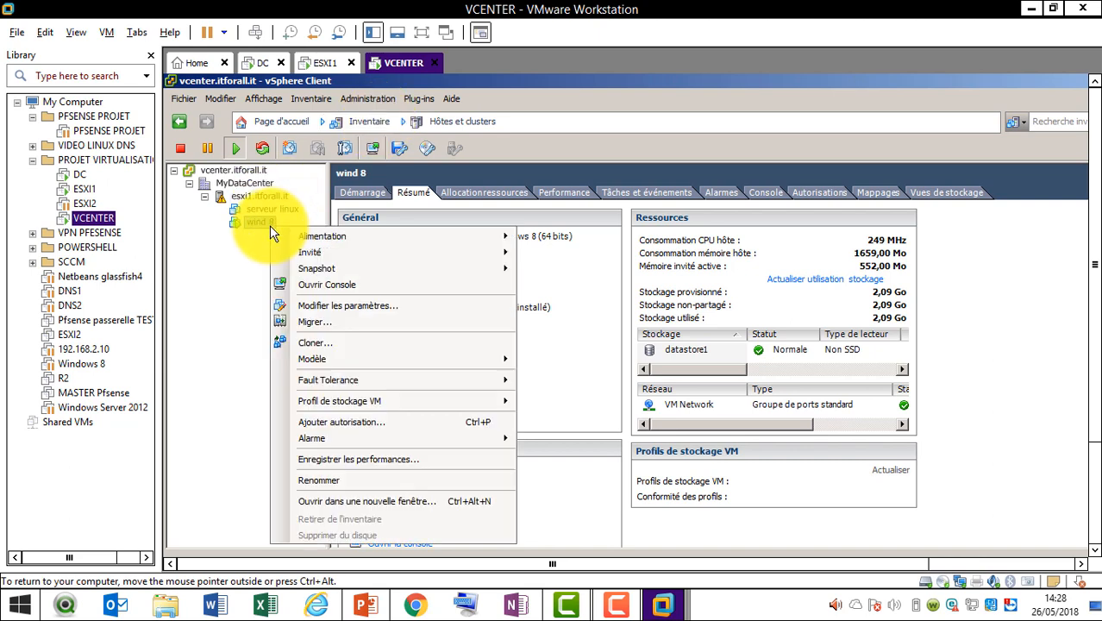
pyautogui.click(388, 307)
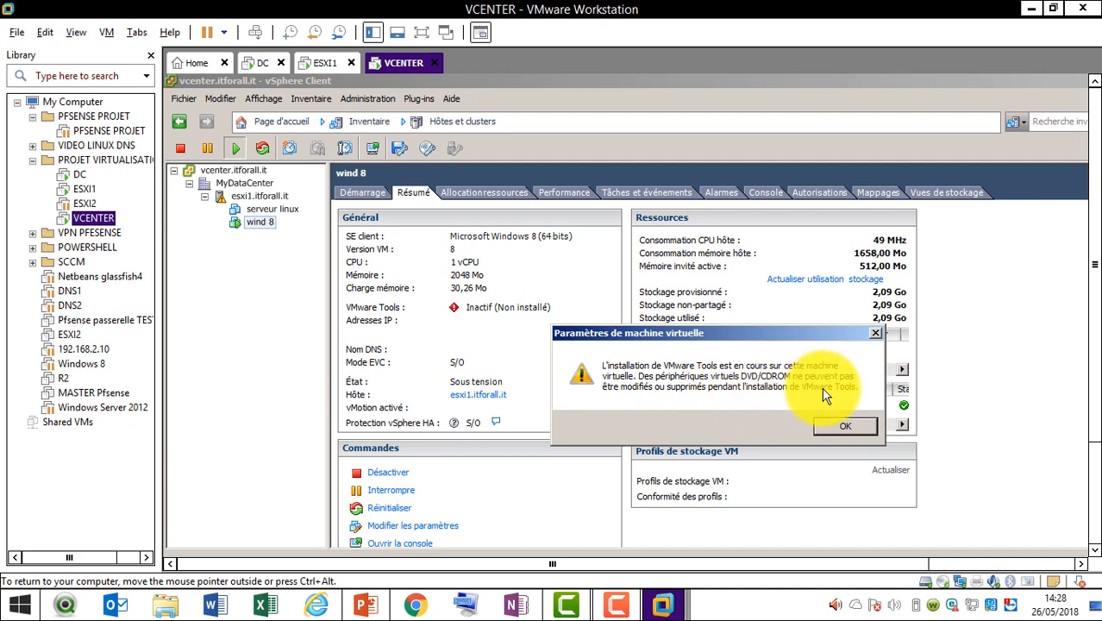
pyautogui.click(850, 425)
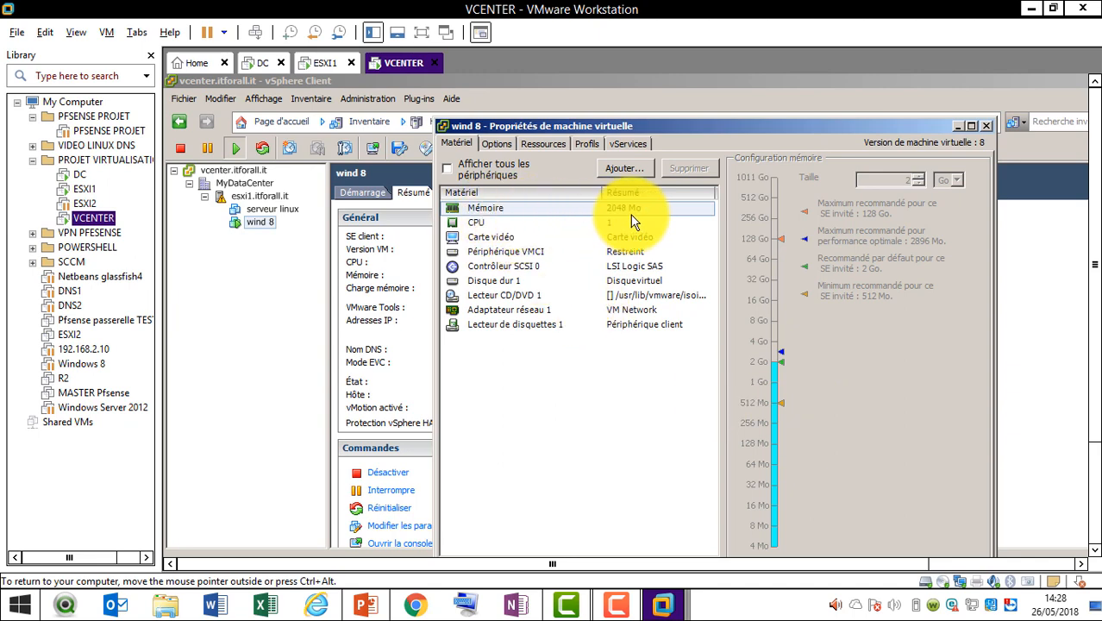
# Review wind 8's CPU, hard disk, network adapter, CD/DVD and floppy settings
pyautogui.click(475, 219)
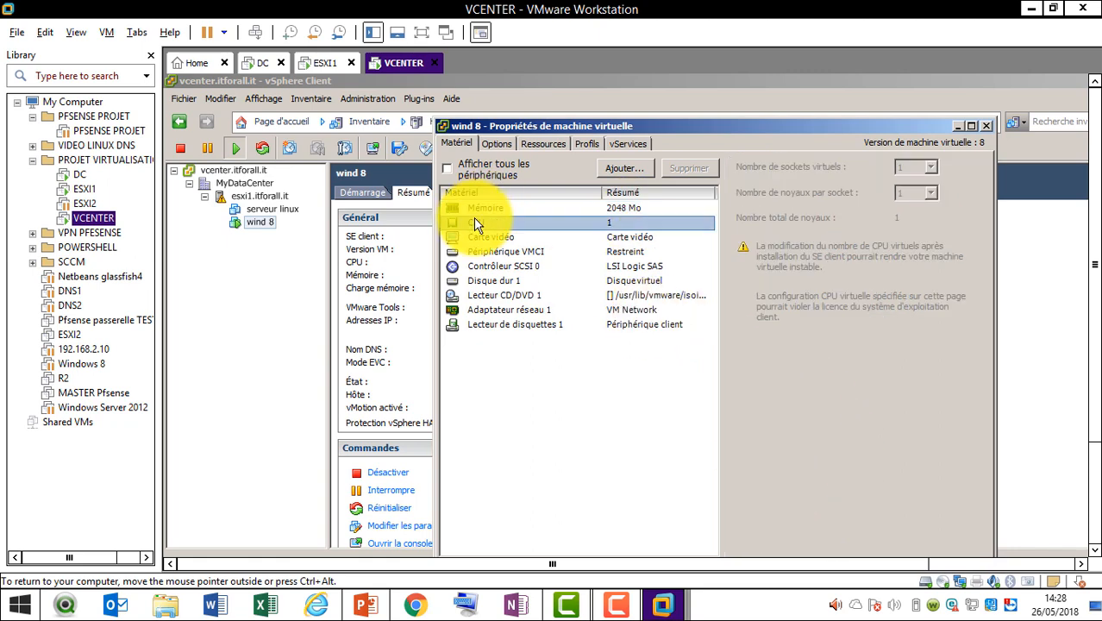
pyautogui.click(511, 281)
pyautogui.click(902, 236)
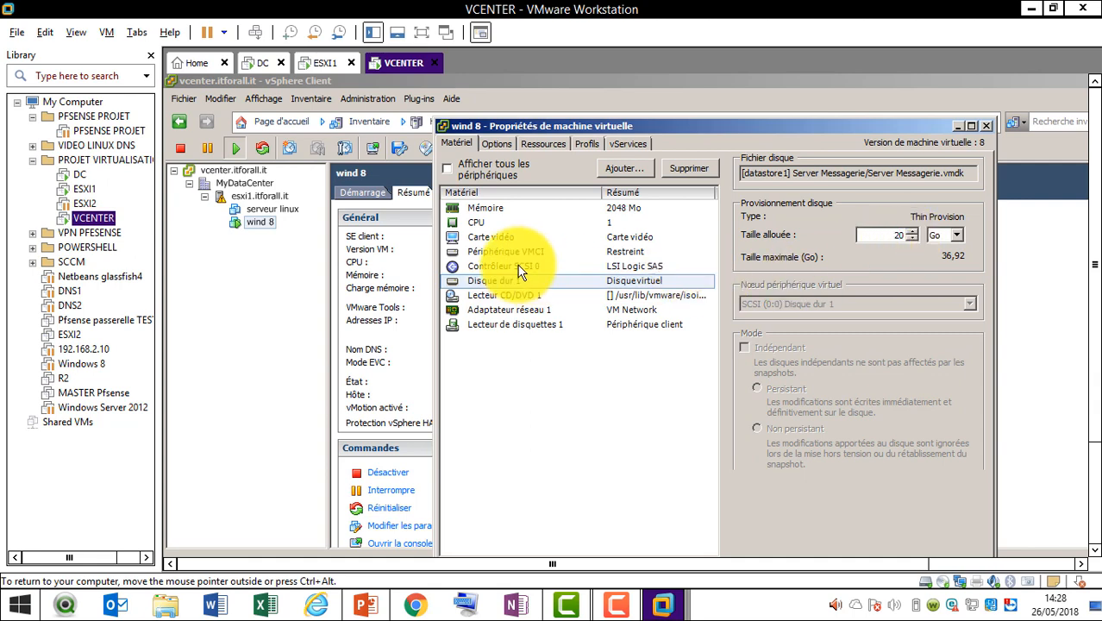
pyautogui.click(526, 312)
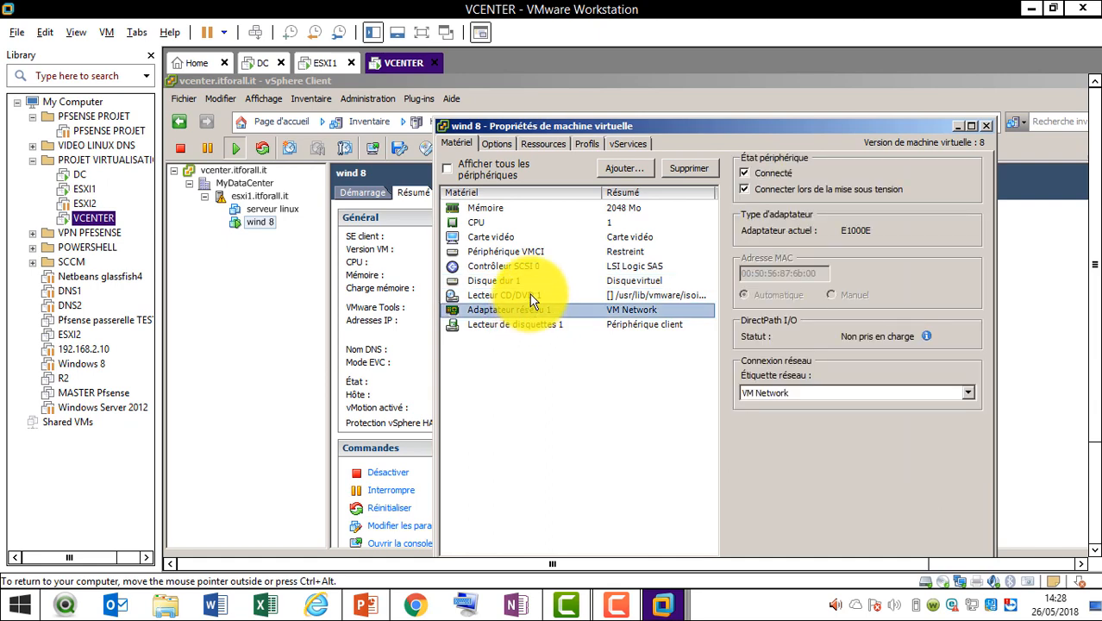
pyautogui.click(529, 295)
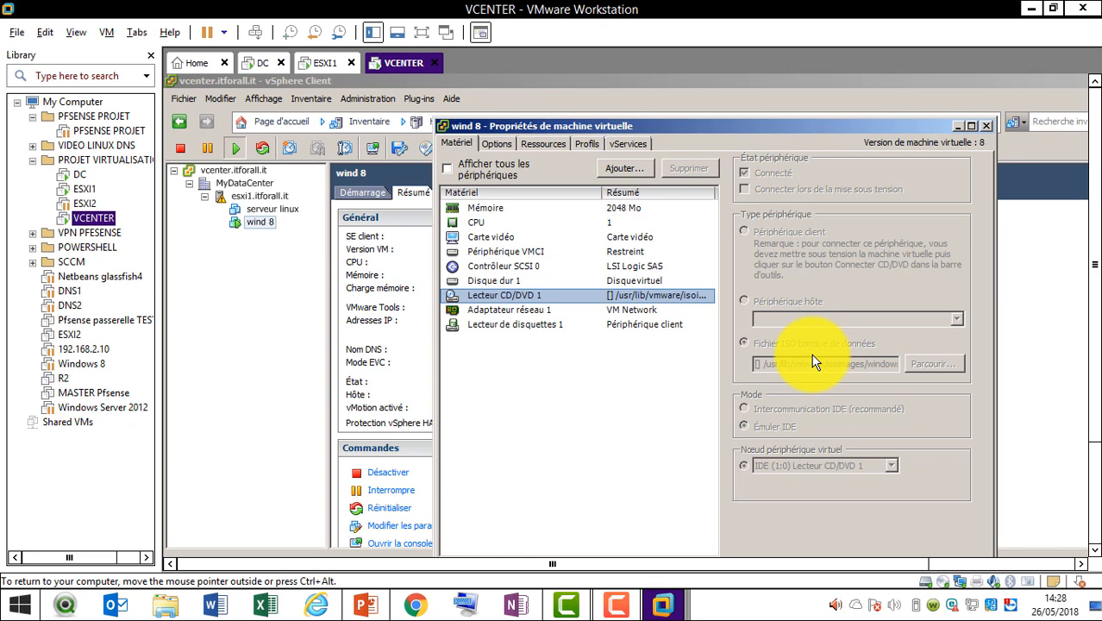
pyautogui.click(624, 601)
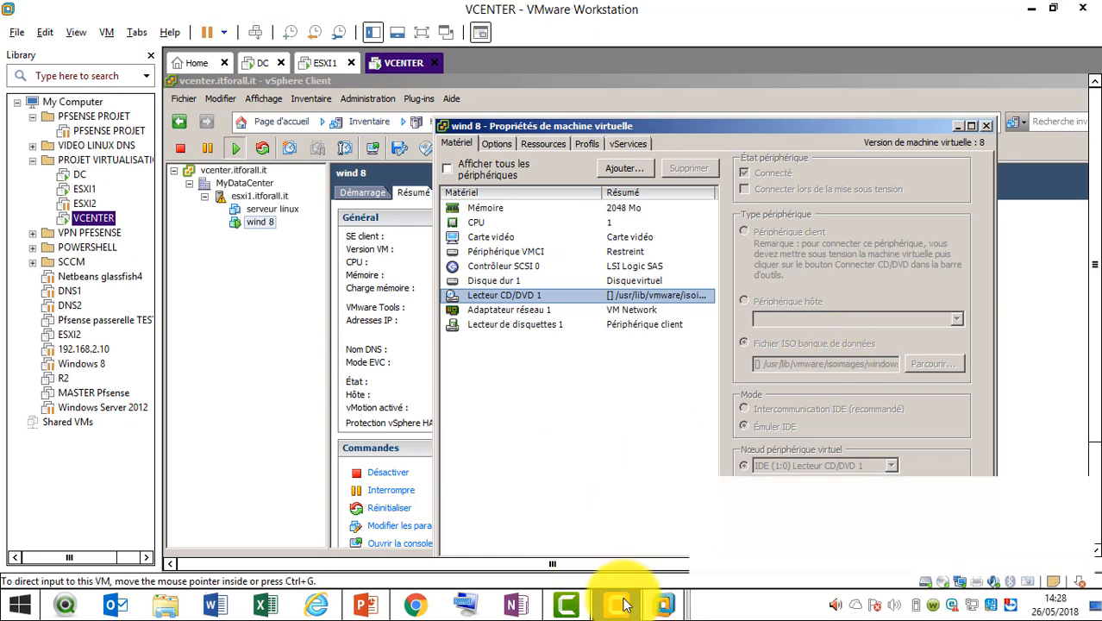
pyautogui.click(1025, 533)
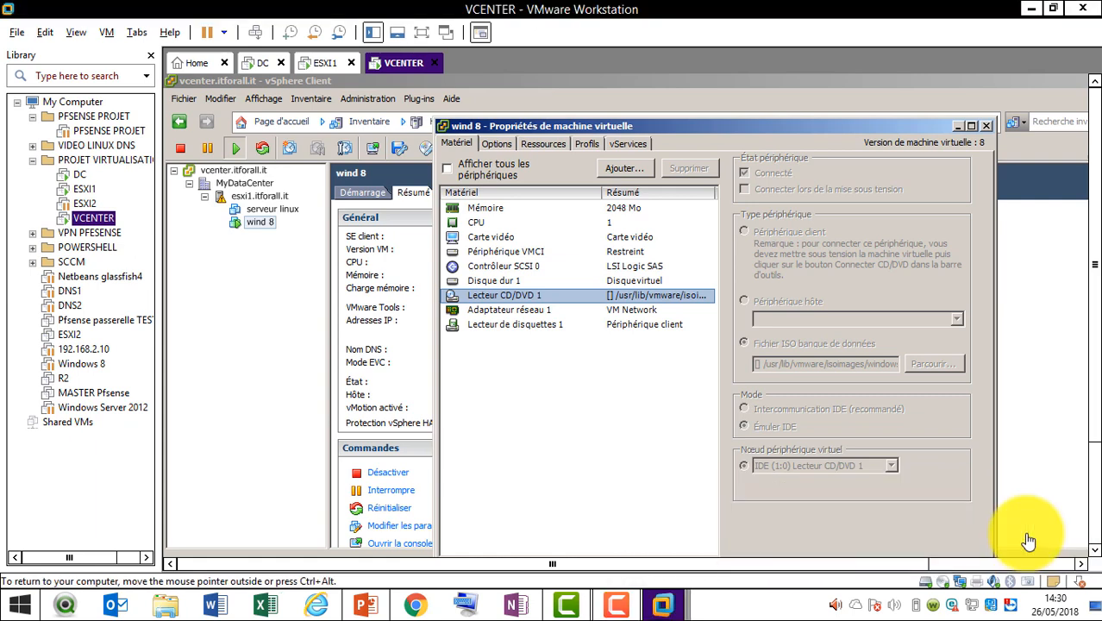
pyautogui.click(536, 310)
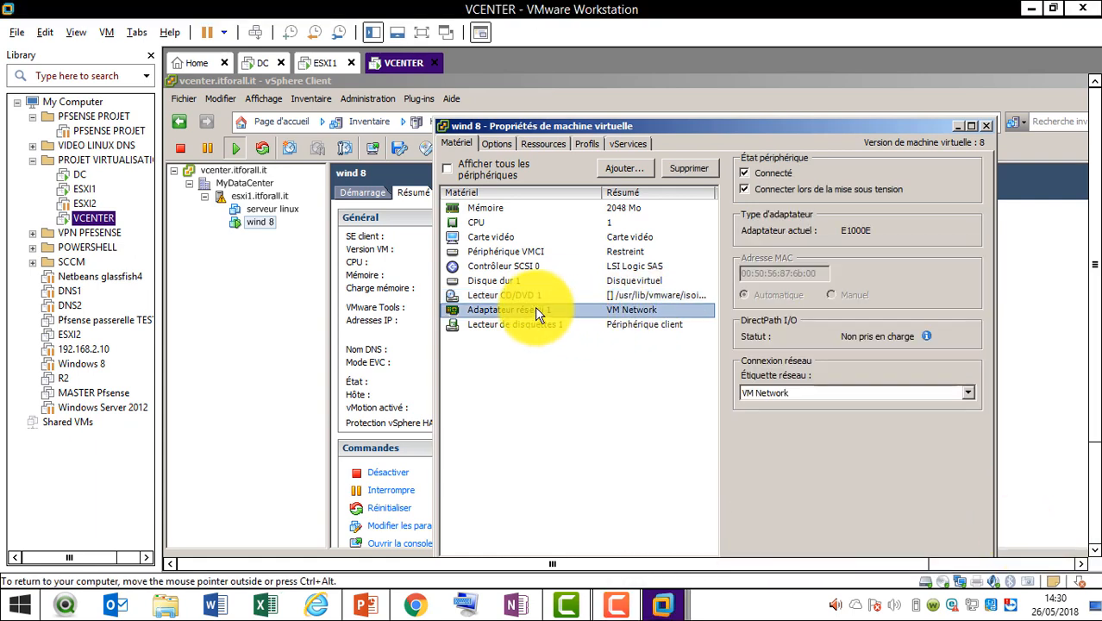
pyautogui.click(535, 324)
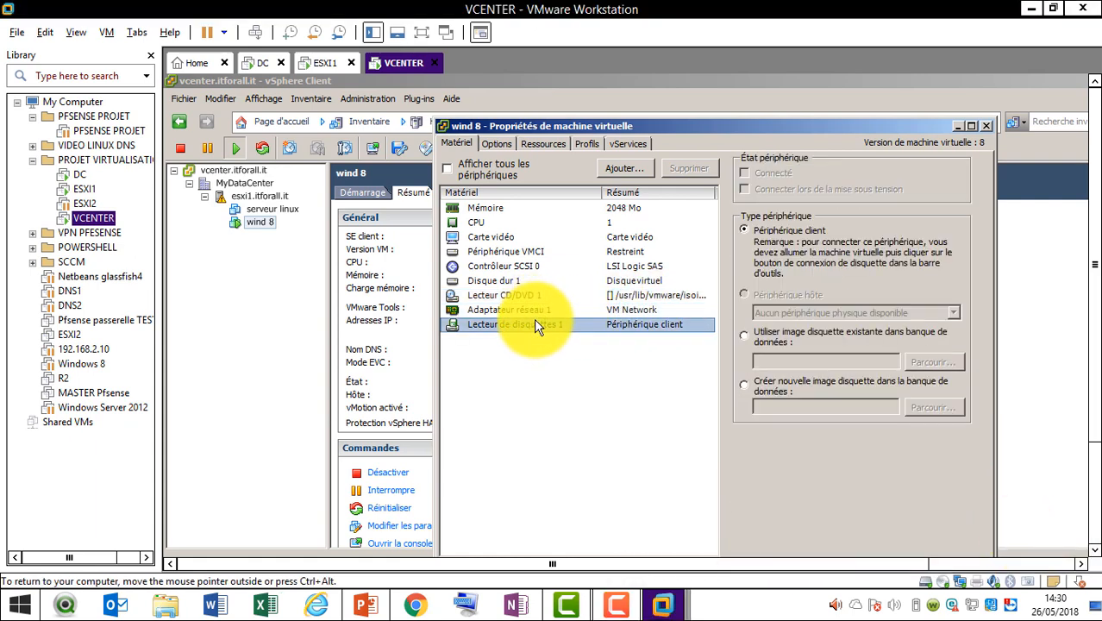
# Start adding a USB controller to wind 8, cancel it, and show the Options tab
pyautogui.click(625, 168)
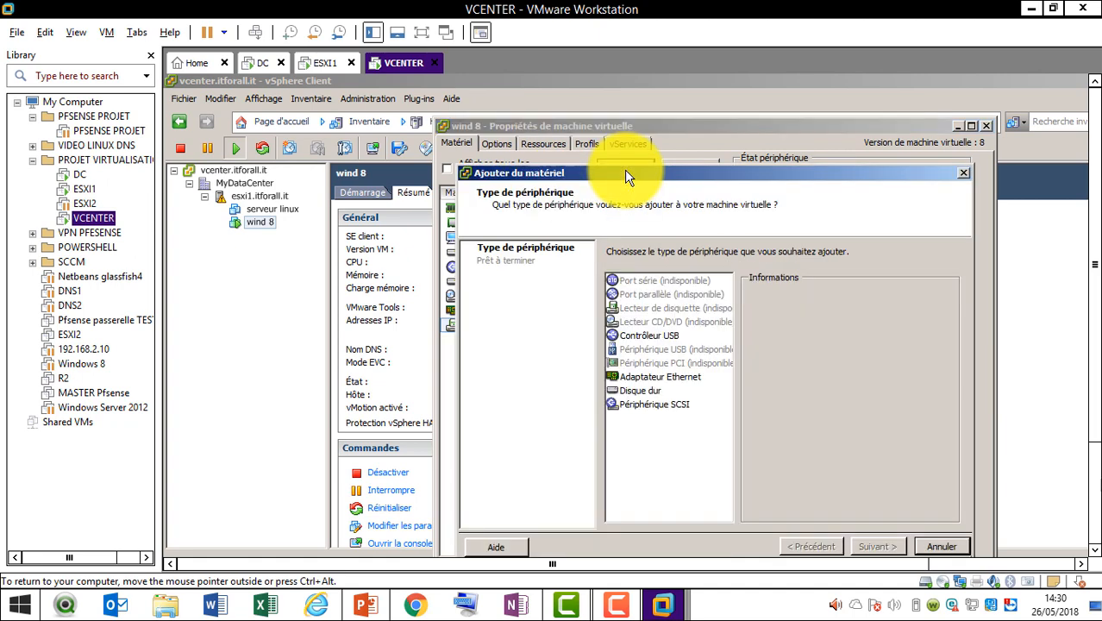
pyautogui.click(667, 334)
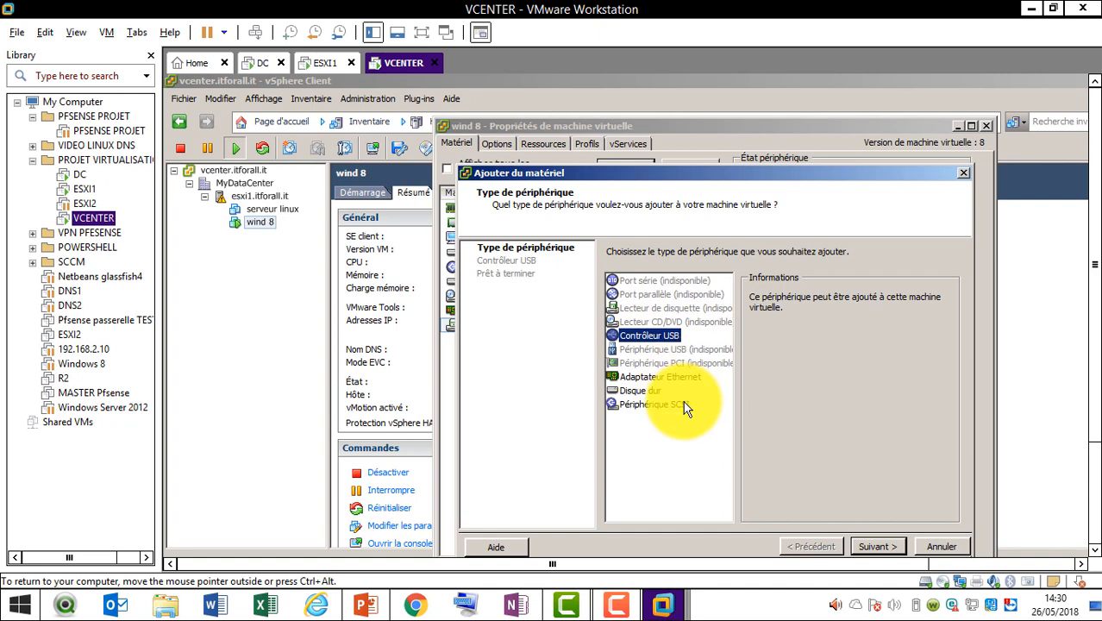
pyautogui.click(938, 545)
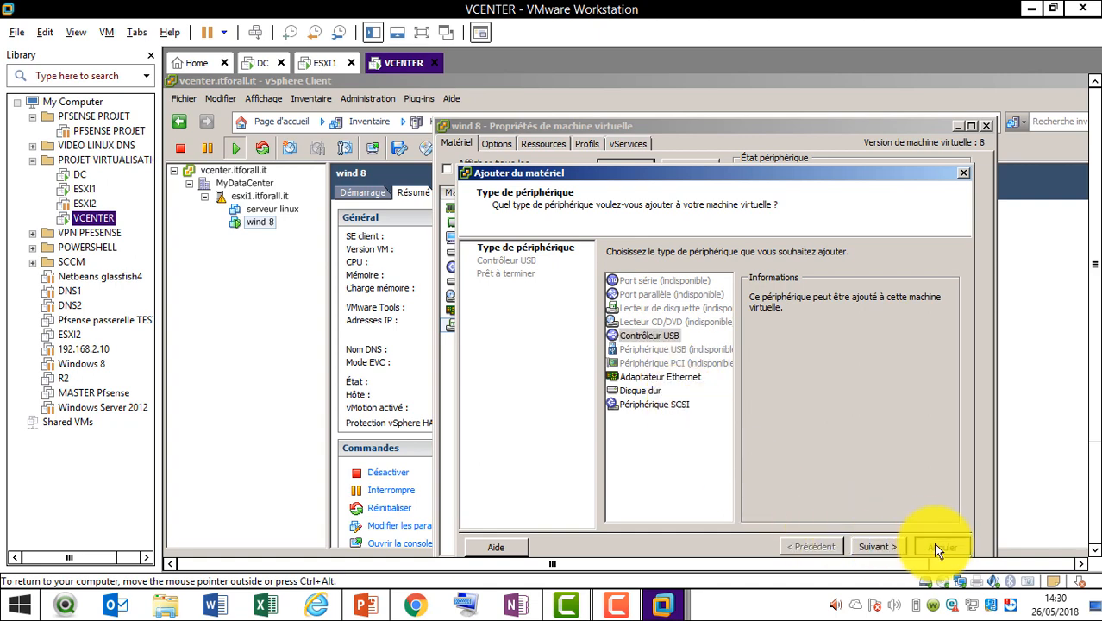
pyautogui.click(501, 142)
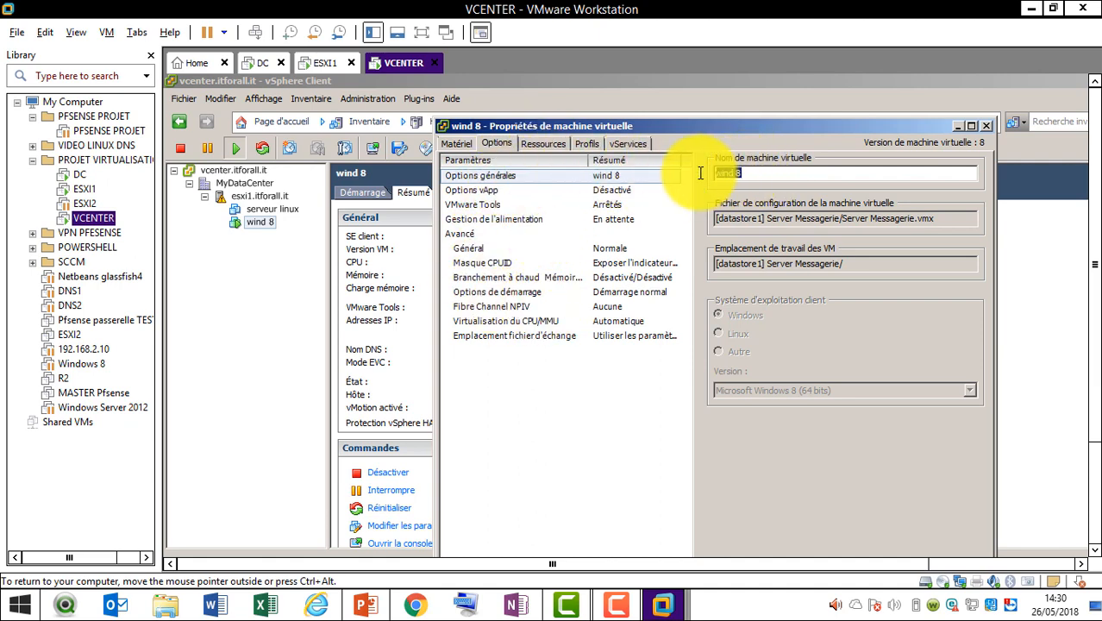
# Inspect the configuration file path and the vApp, VMware Tools and power management options
pyautogui.click(765, 222)
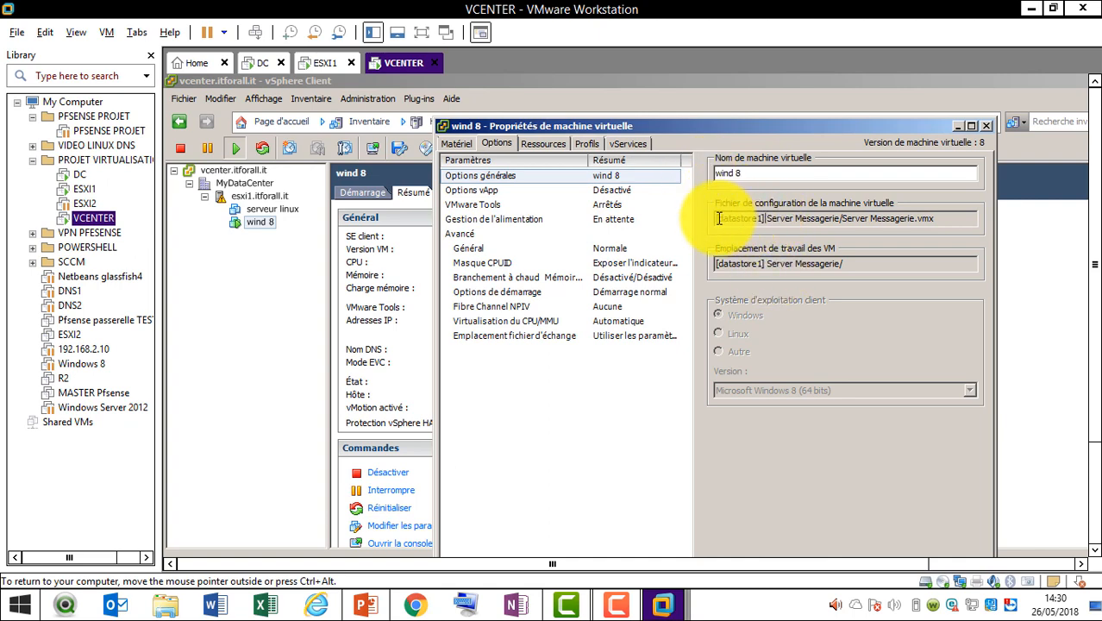
pyautogui.moveTo(717, 219); pyautogui.dragTo(815, 218)
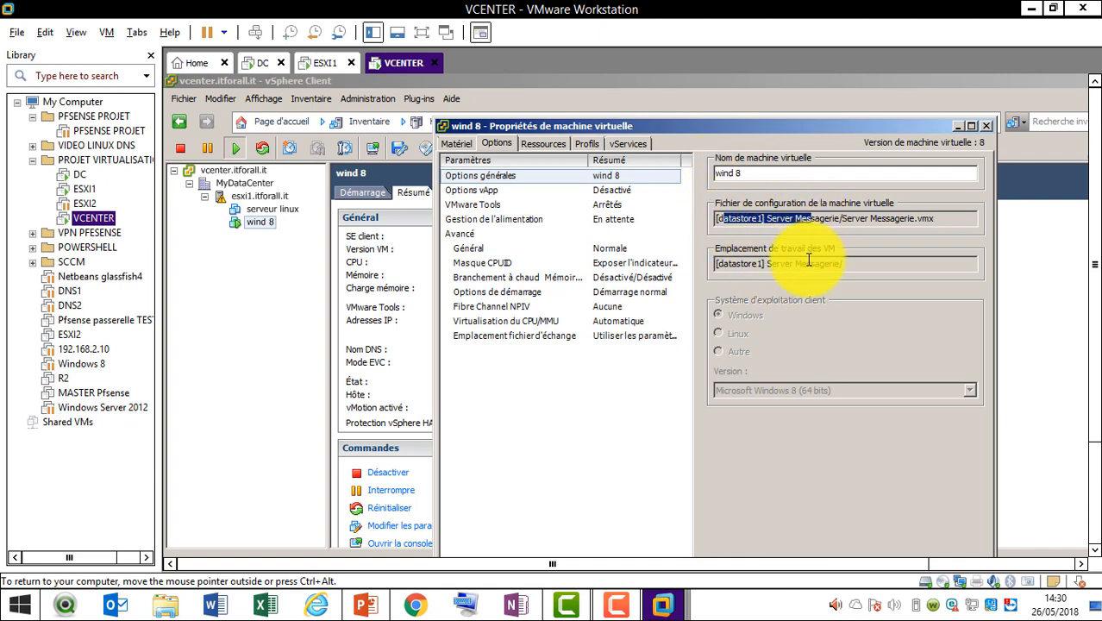
pyautogui.click(488, 194)
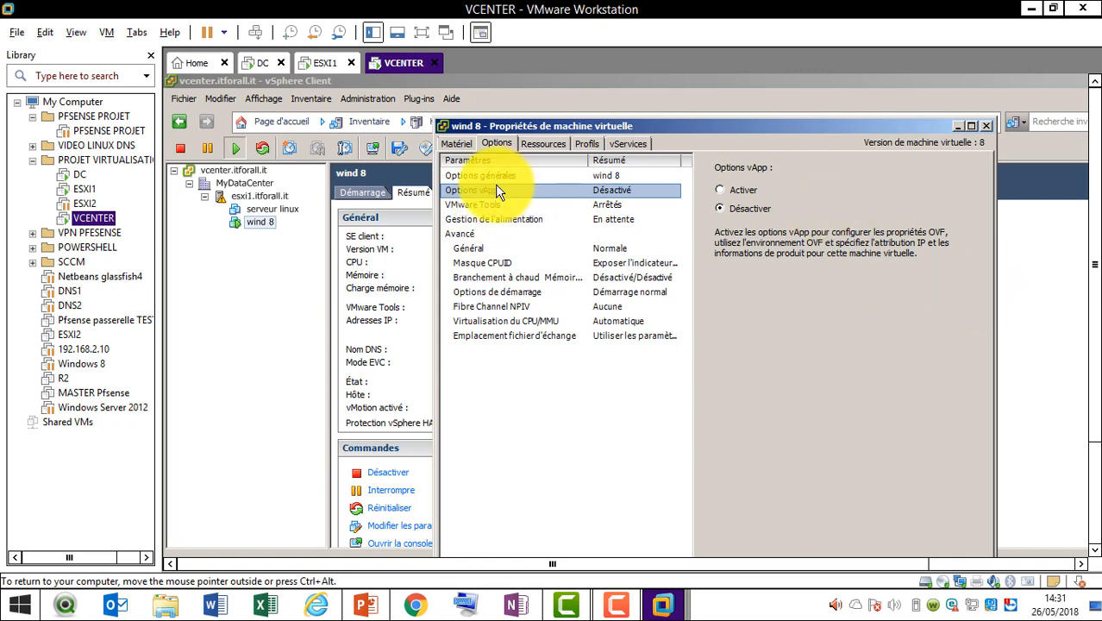
pyautogui.click(472, 204)
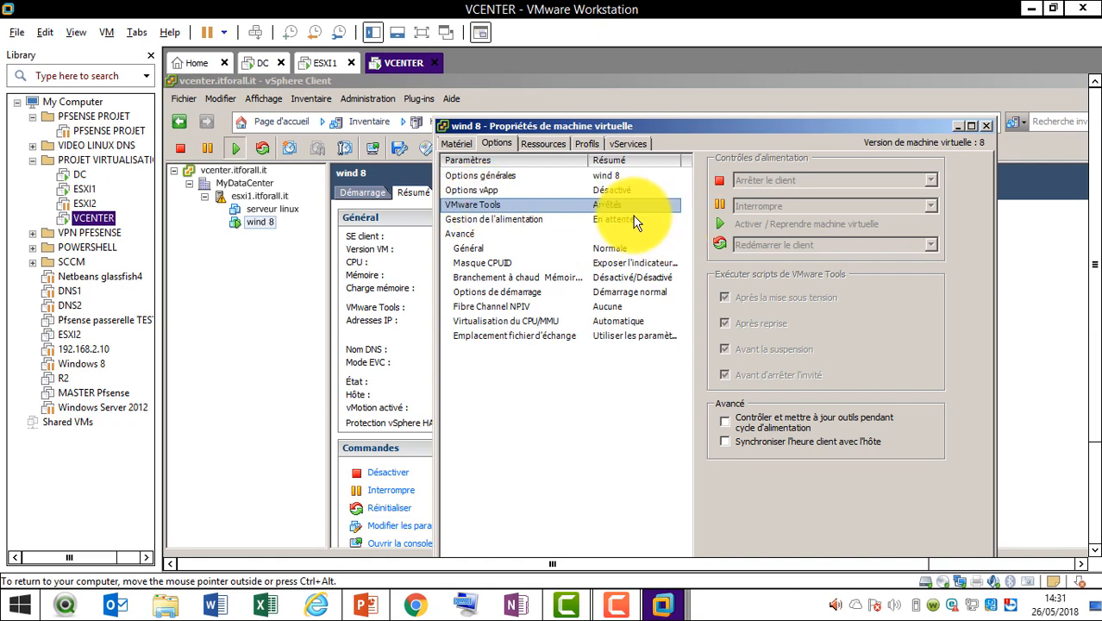
pyautogui.click(530, 219)
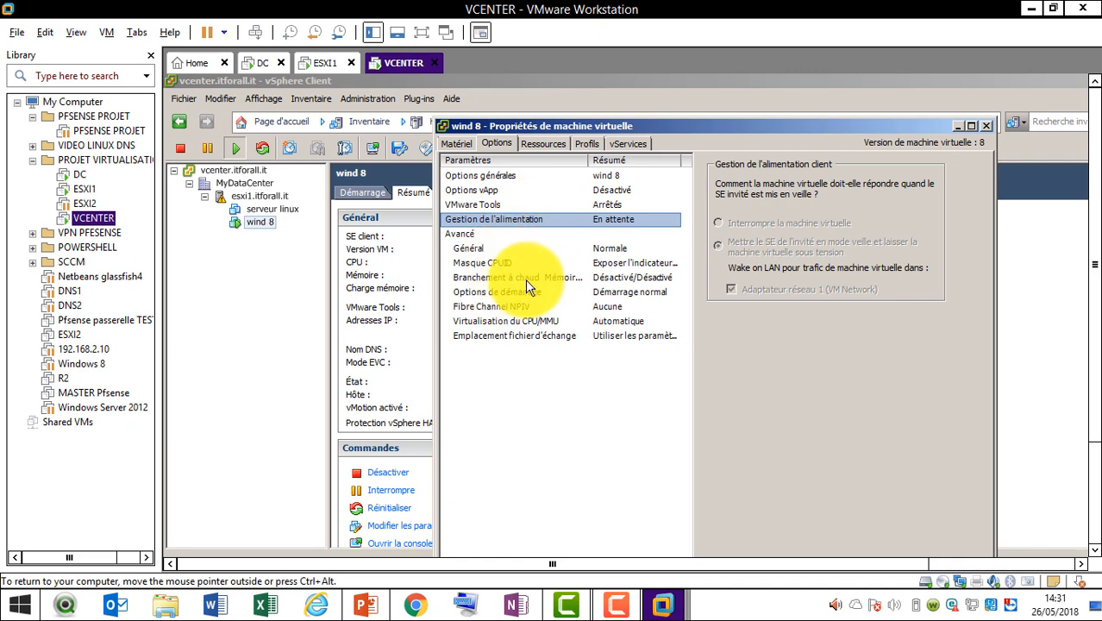
# Review the CPU, memory and advanced CPU resource settings, then close the properties dialog
pyautogui.click(542, 145)
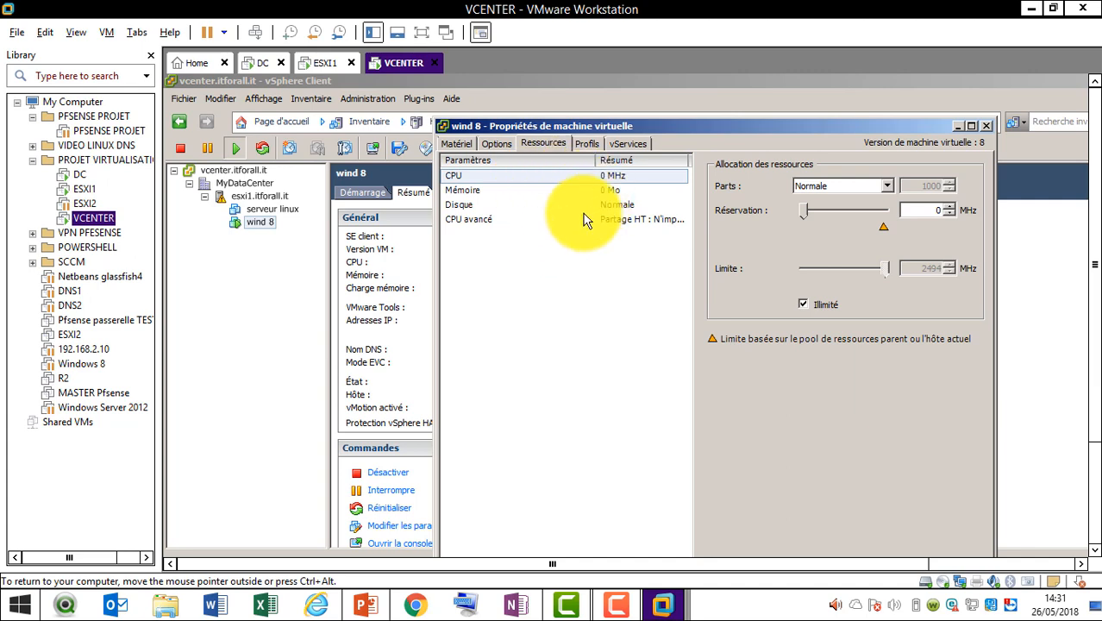
pyautogui.click(464, 193)
pyautogui.click(472, 215)
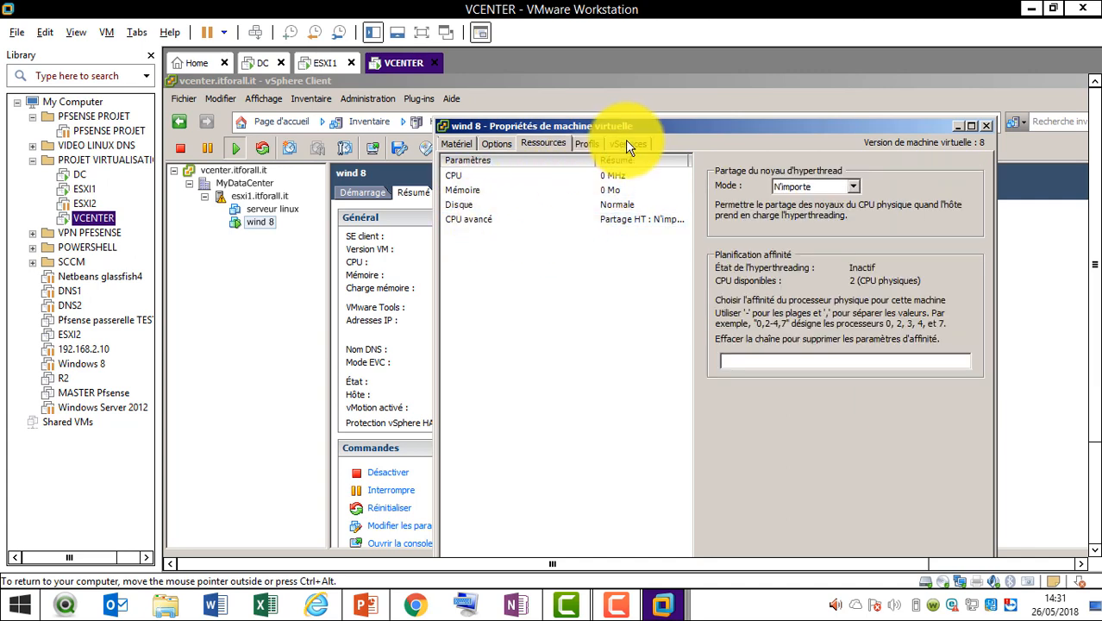
pyautogui.click(986, 126)
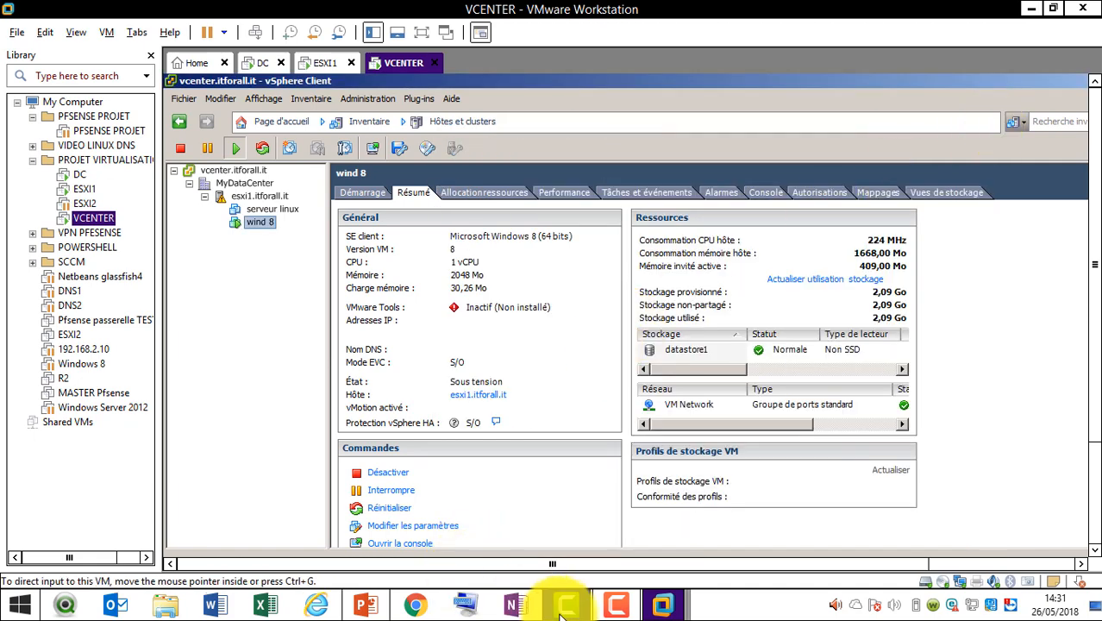
# Bring PowerPoint up briefly, then minimise it to return to the vCenter console
pyautogui.click(368, 609)
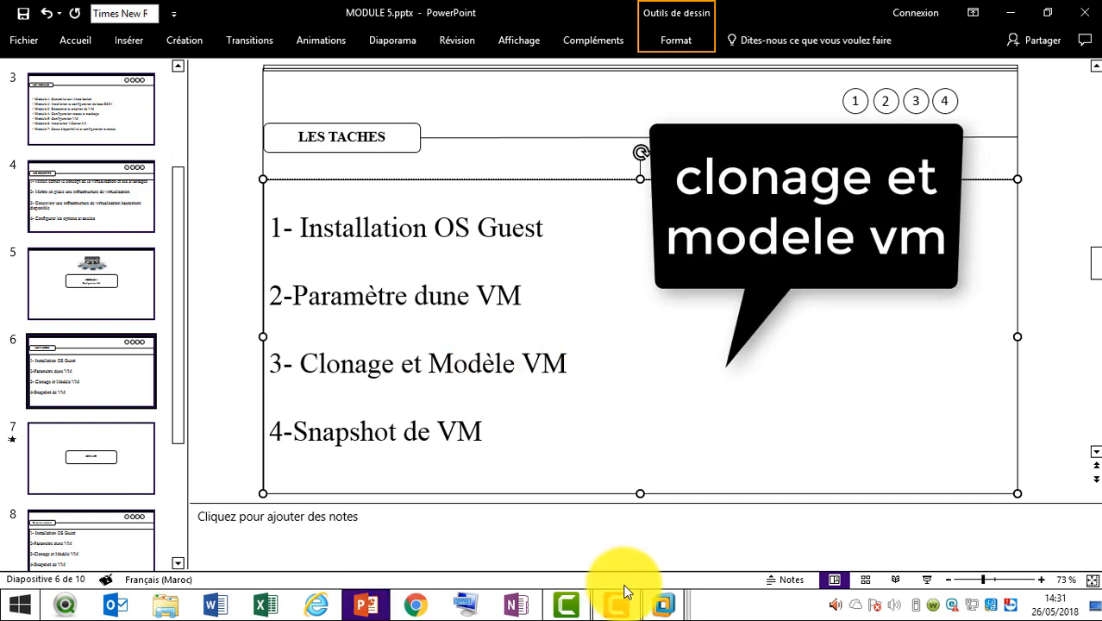
pyautogui.click(380, 612)
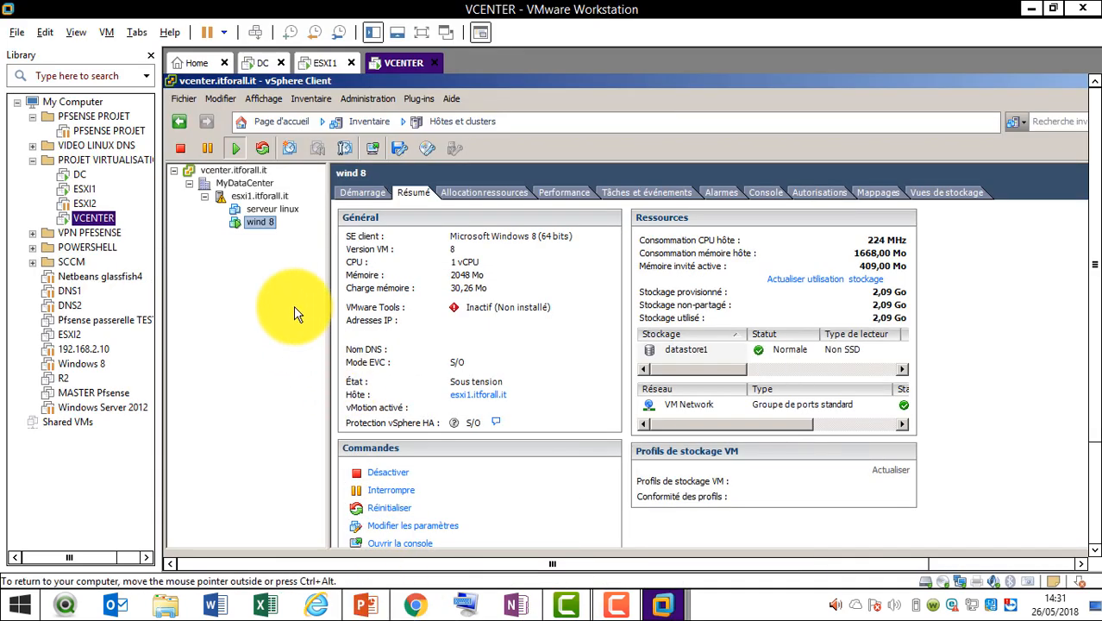
# Select the serveur linux virtual machine and bring up its context menu of actions
pyautogui.click(271, 210)
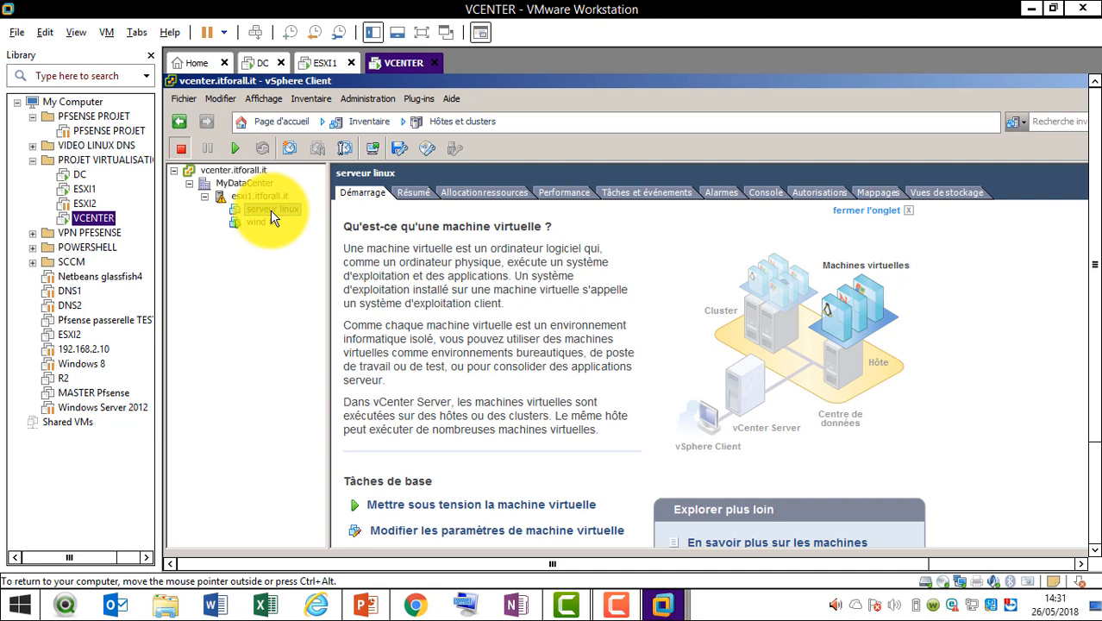
pyautogui.rightClick(271, 216)
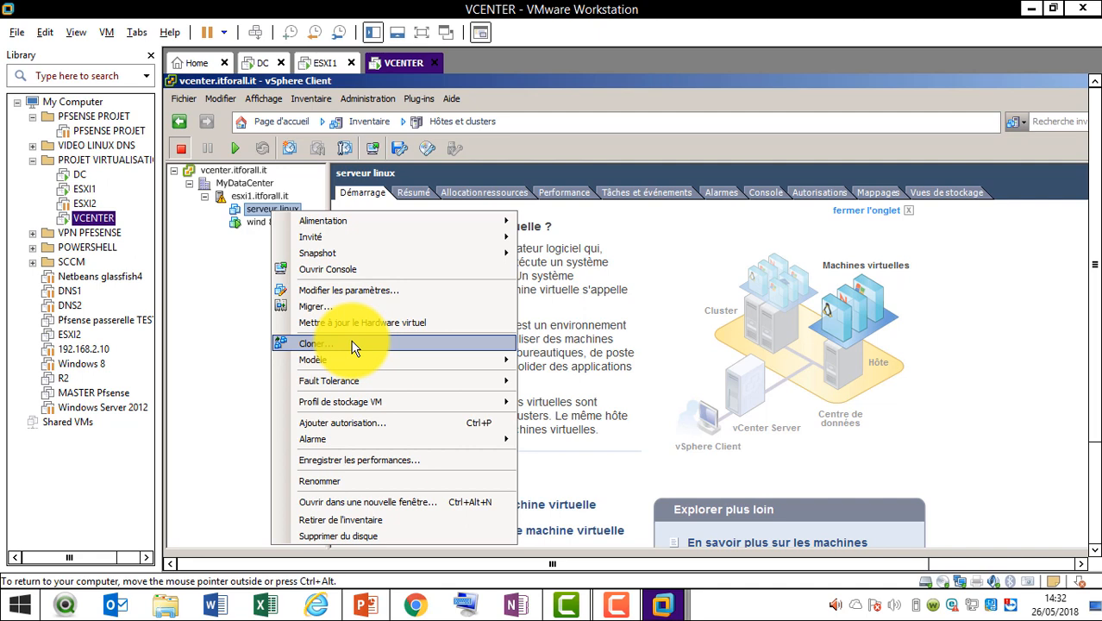
# Clone serveur linux as vm2 in MyDataCenter, placing it on host esxi1.itforall.it
pyautogui.click(352, 345)
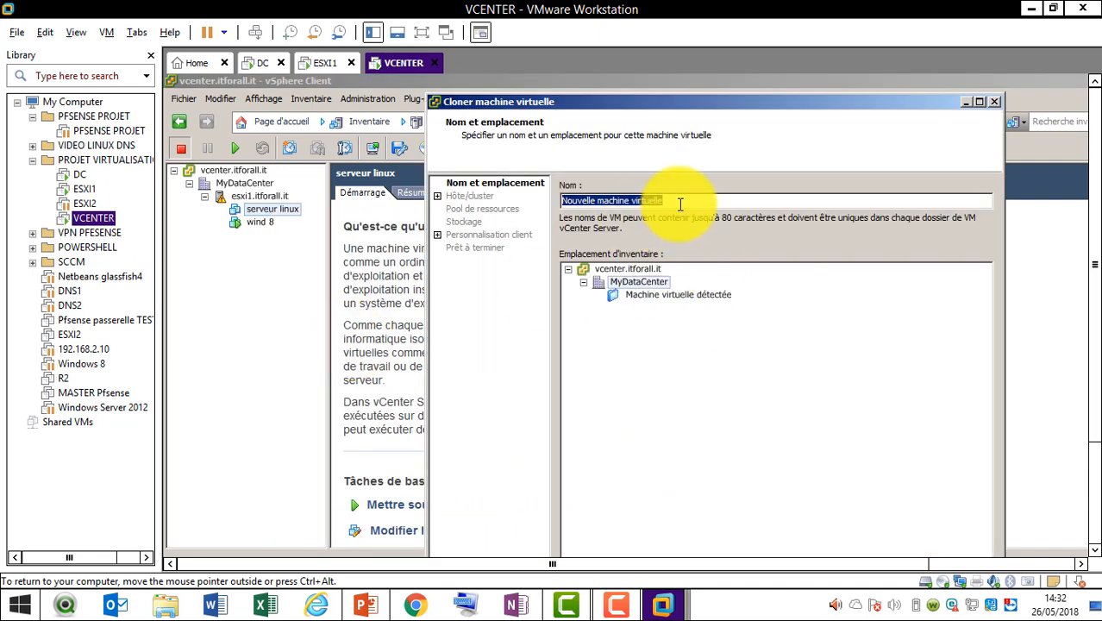
pyautogui.write('vm')
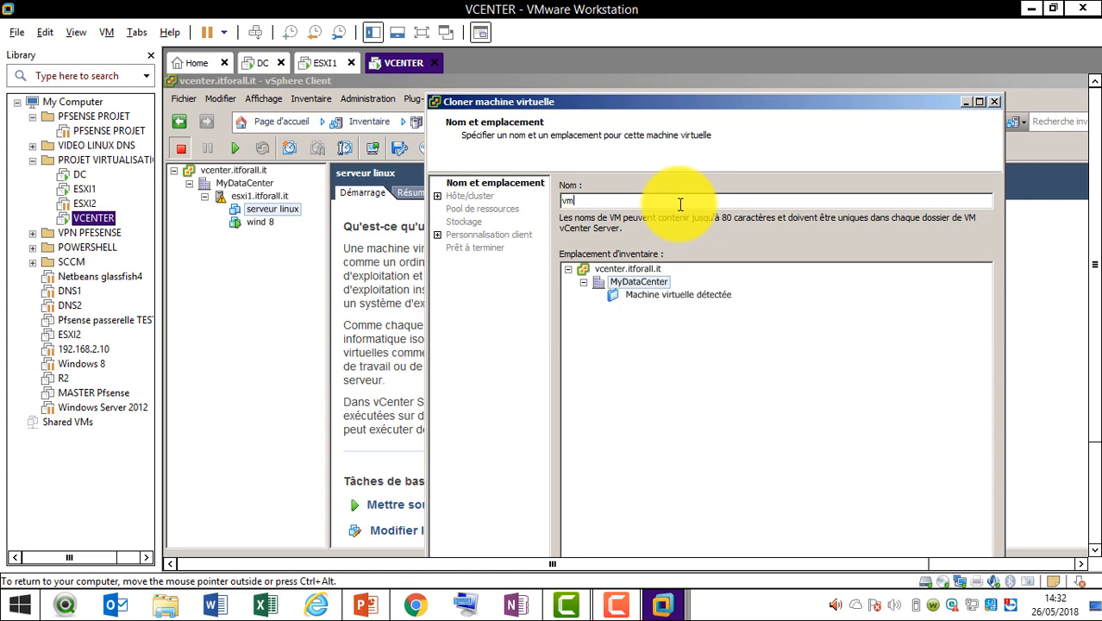
pyautogui.write('2')
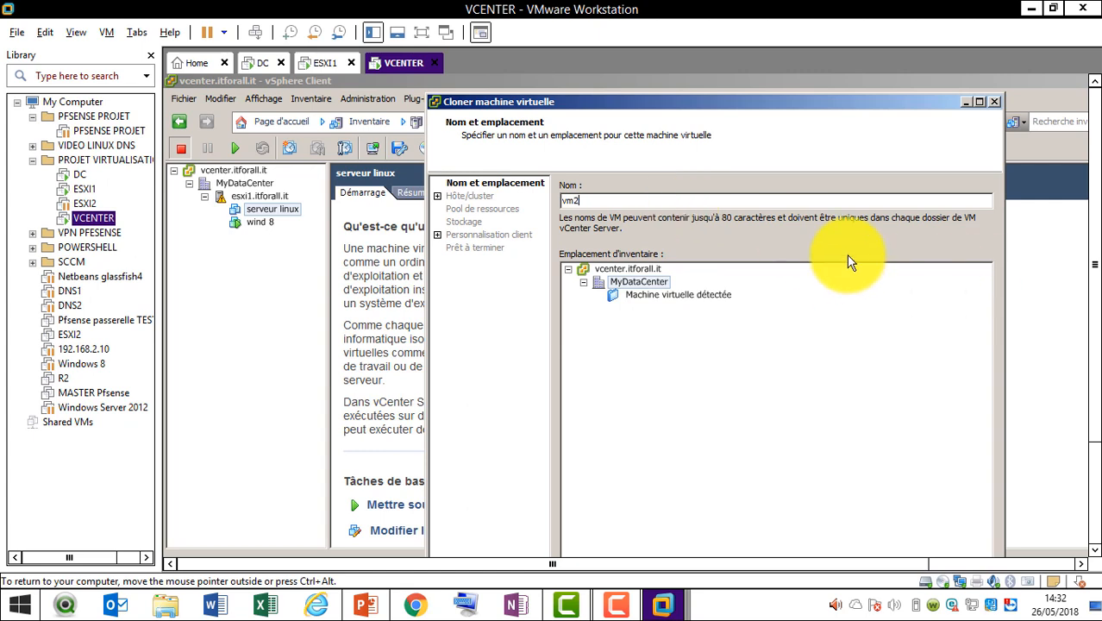
pyautogui.moveTo(1094, 148); pyautogui.dragTo(1094, 302)
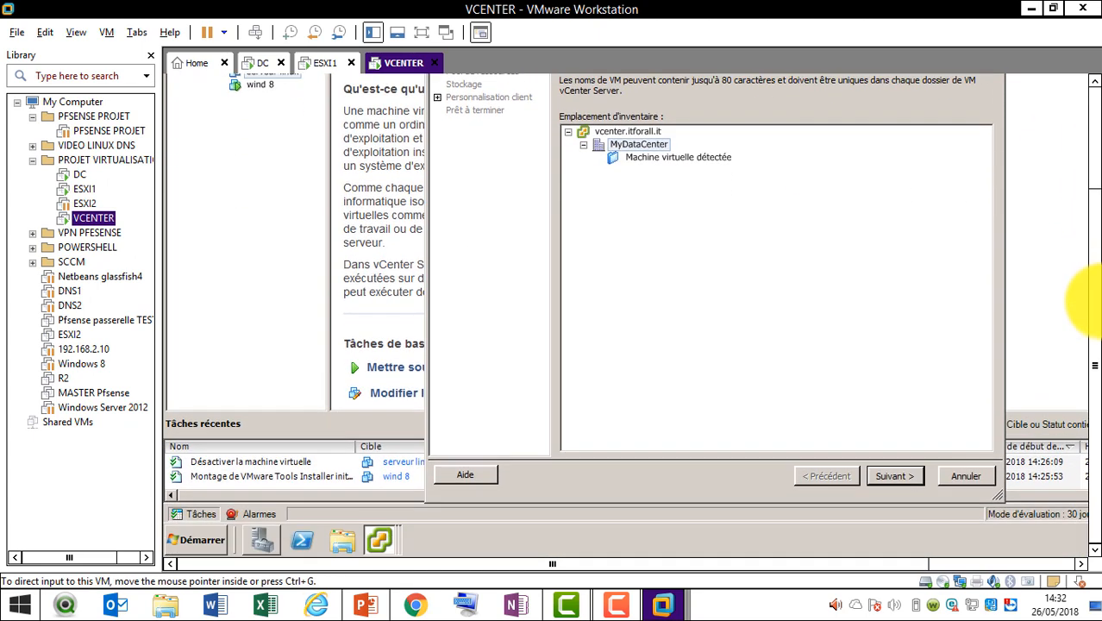
pyautogui.click(896, 476)
pyautogui.moveTo(1097, 226); pyautogui.dragTo(1100, 185)
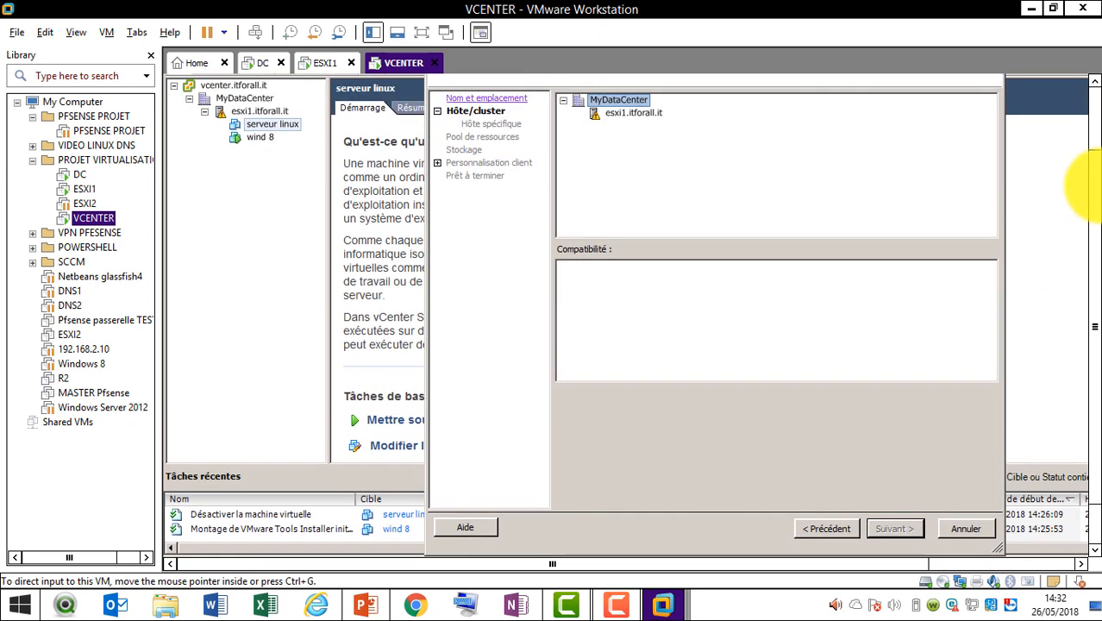
pyautogui.click(649, 113)
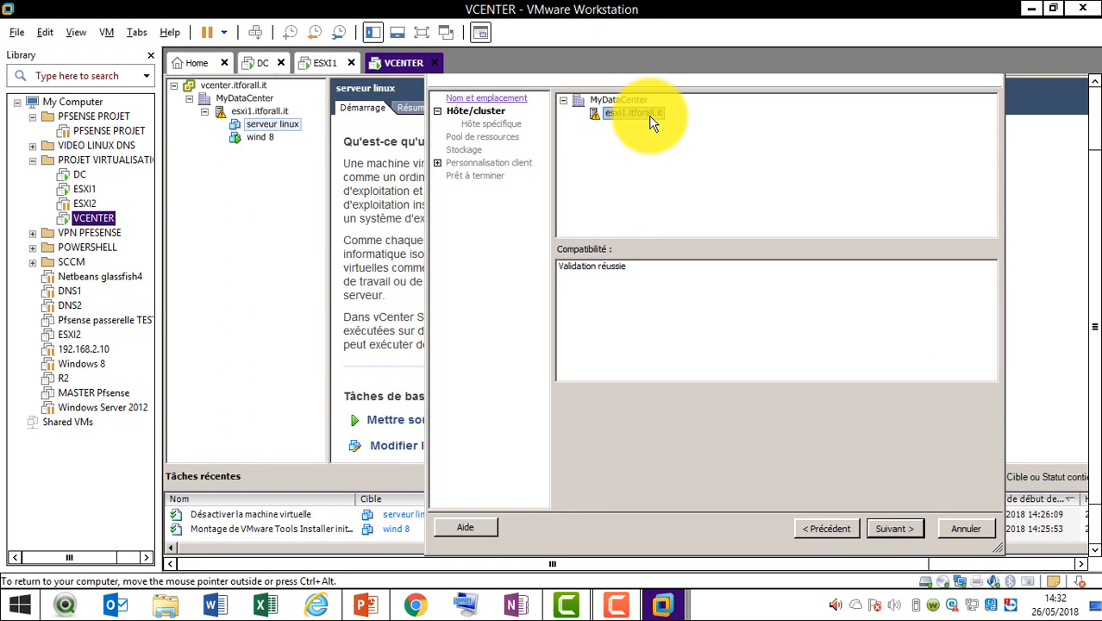
pyautogui.click(892, 528)
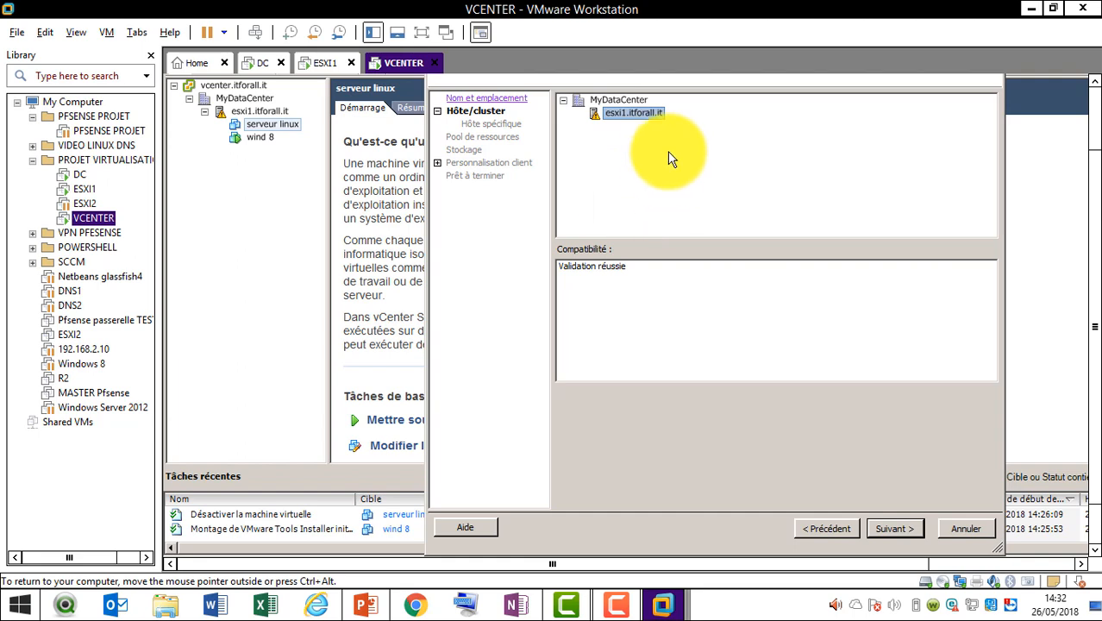
# Give vm2 a Thin Provision disk on datastore1, leave it powered off, and finish the clone
pyautogui.click(897, 528)
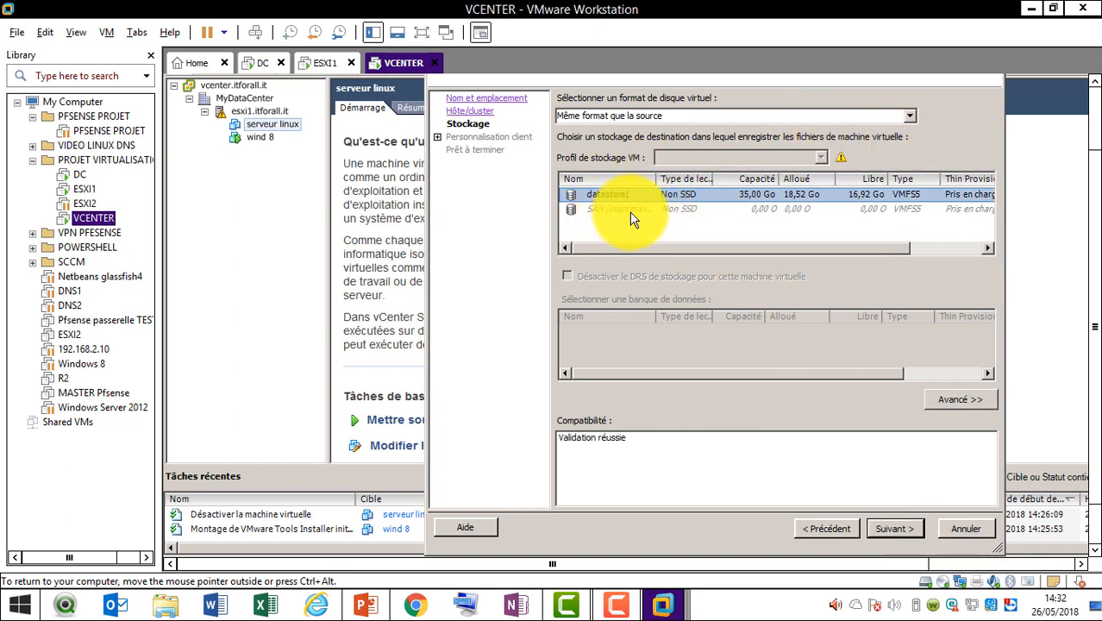
pyautogui.click(910, 116)
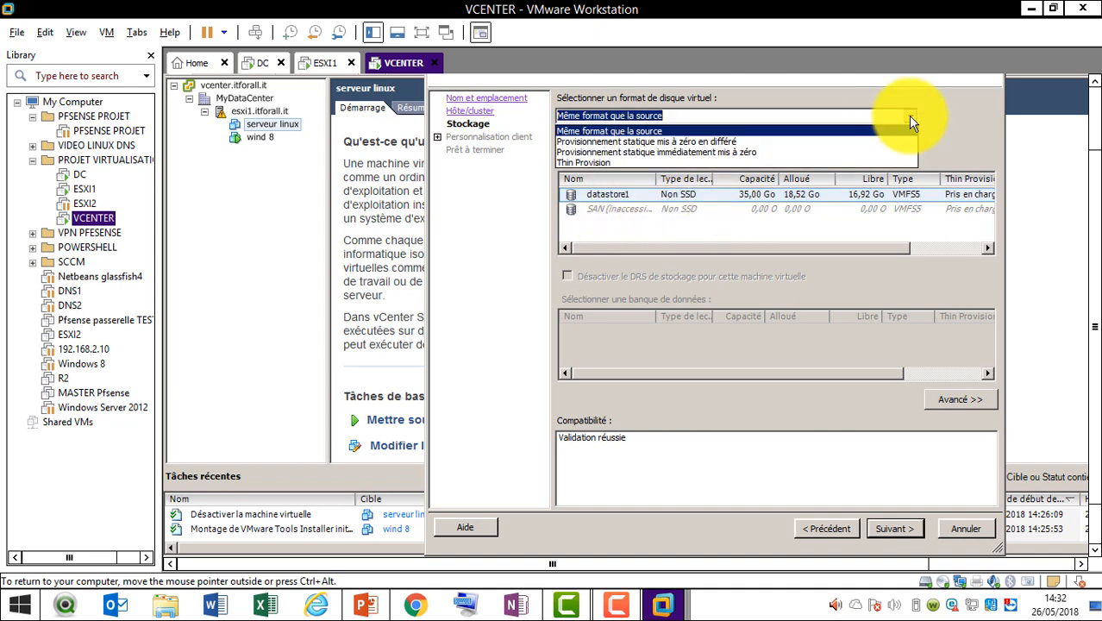
pyautogui.click(838, 163)
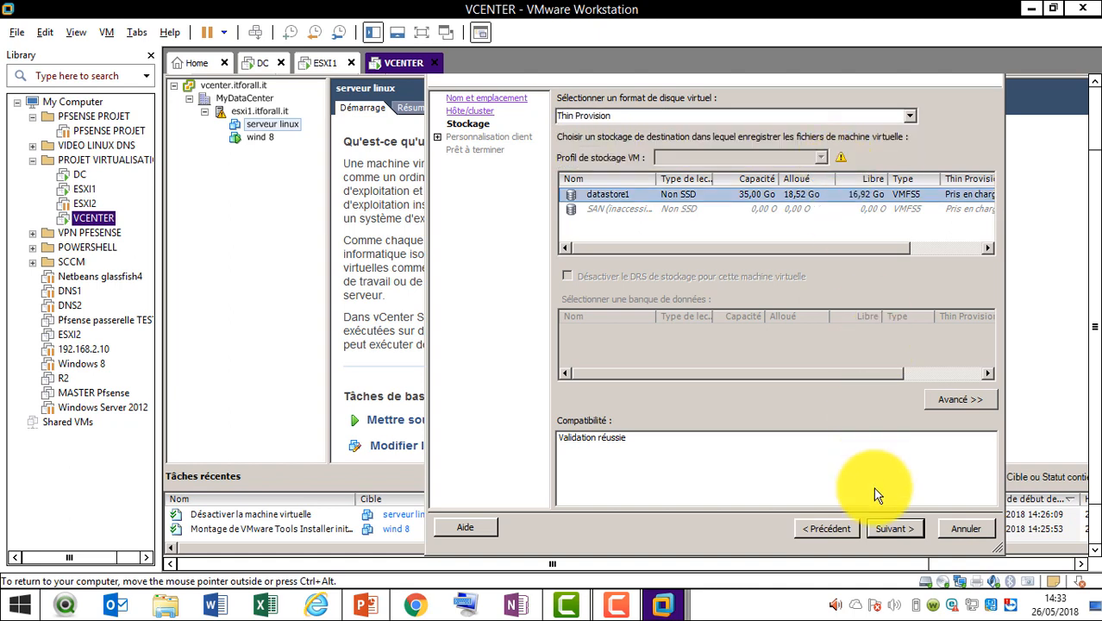
pyautogui.click(884, 525)
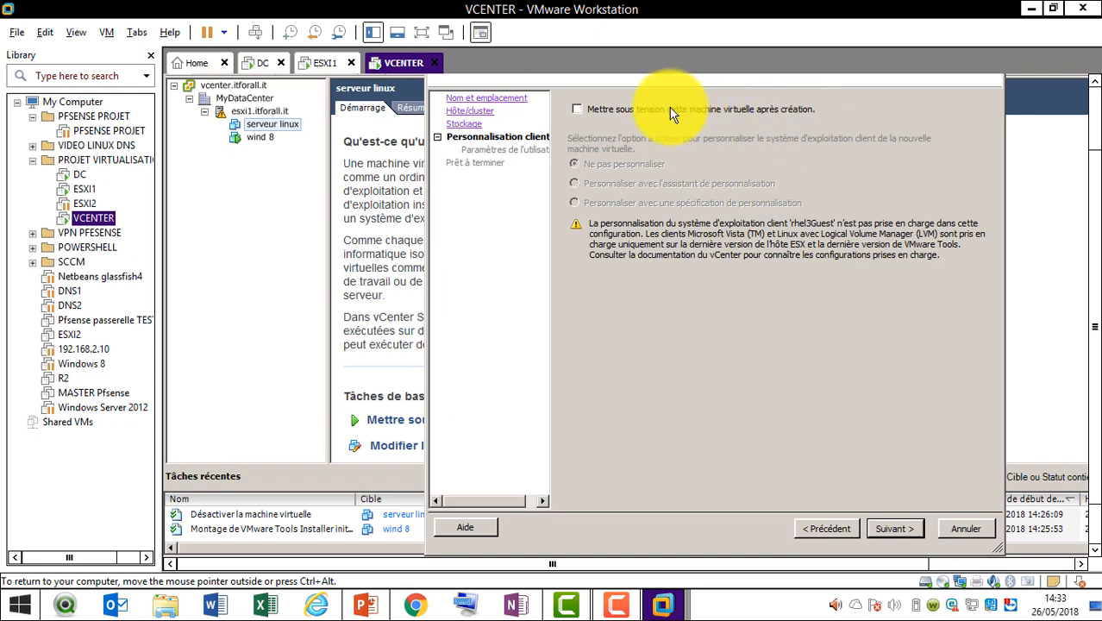
pyautogui.click(578, 110)
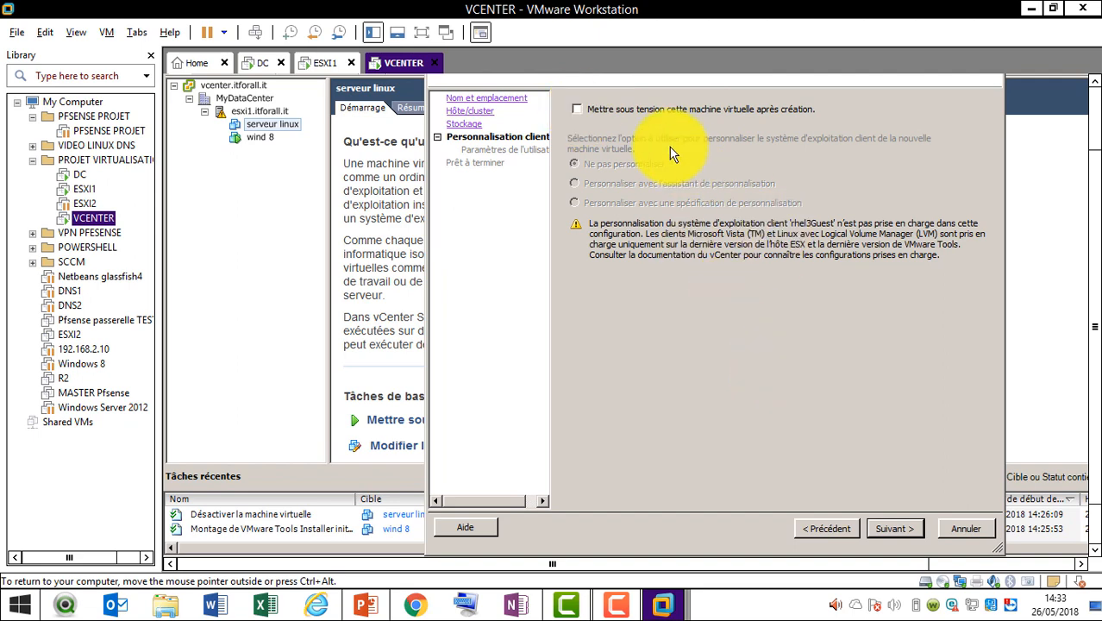
pyautogui.click(908, 528)
pyautogui.click(908, 528)
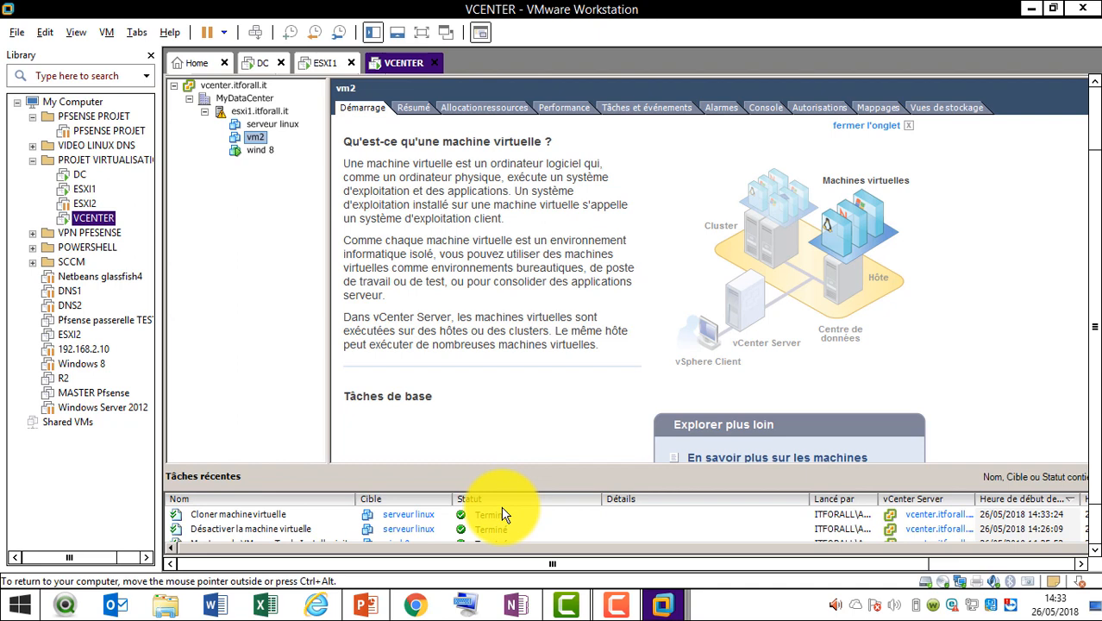
# Check the new vm2 machine, then switch to the Banques de données inventory view
pyautogui.click(271, 125)
pyautogui.click(257, 138)
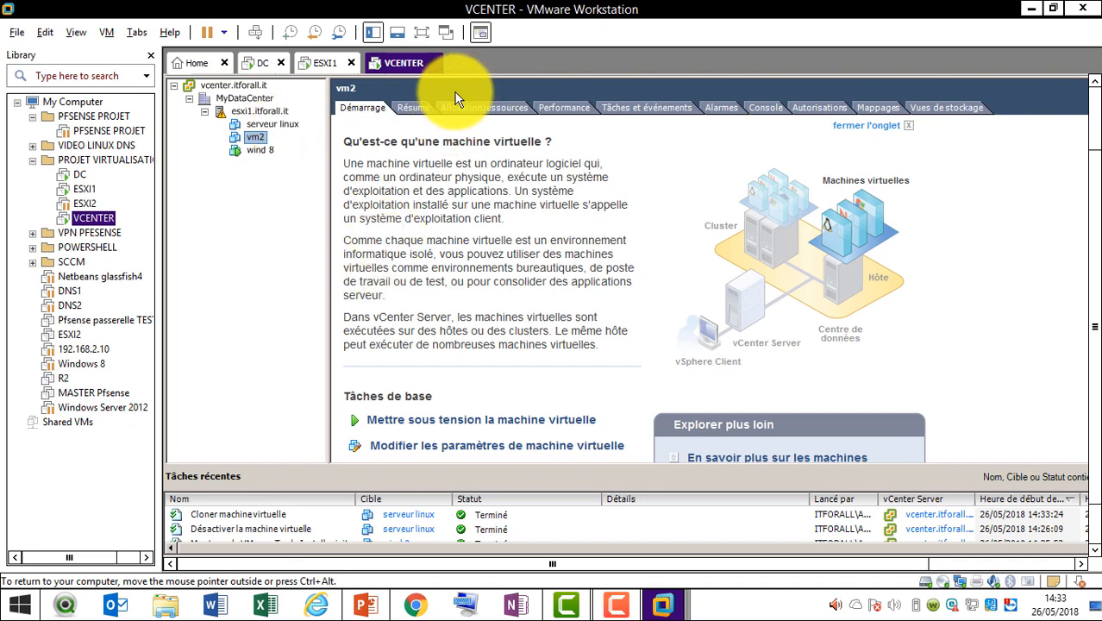
pyautogui.click(1095, 98)
pyautogui.click(378, 128)
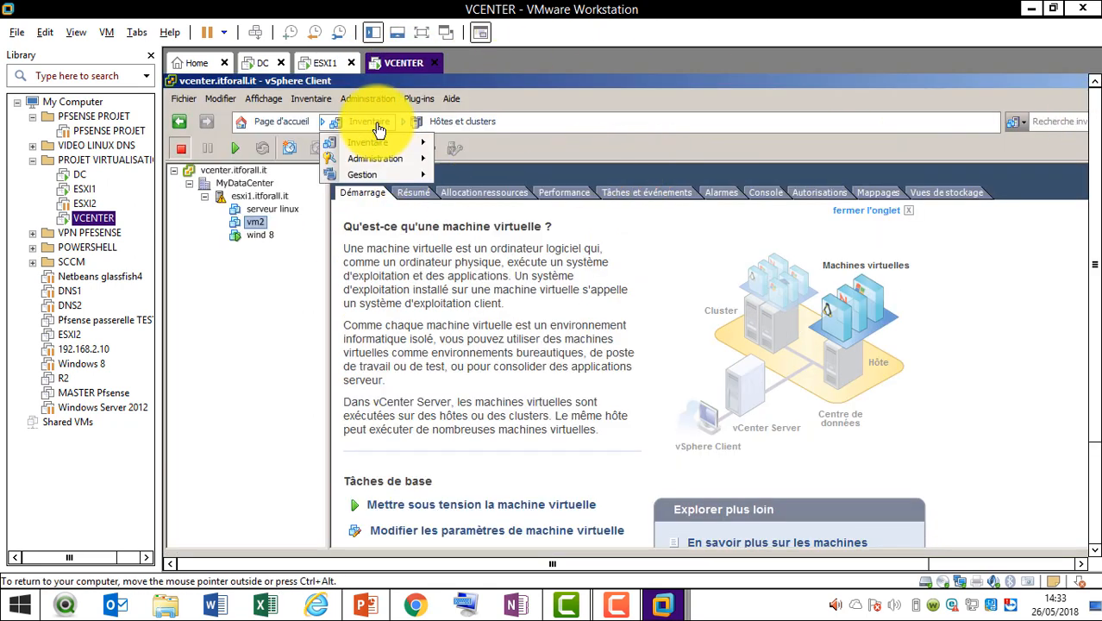
pyautogui.moveTo(389, 143)
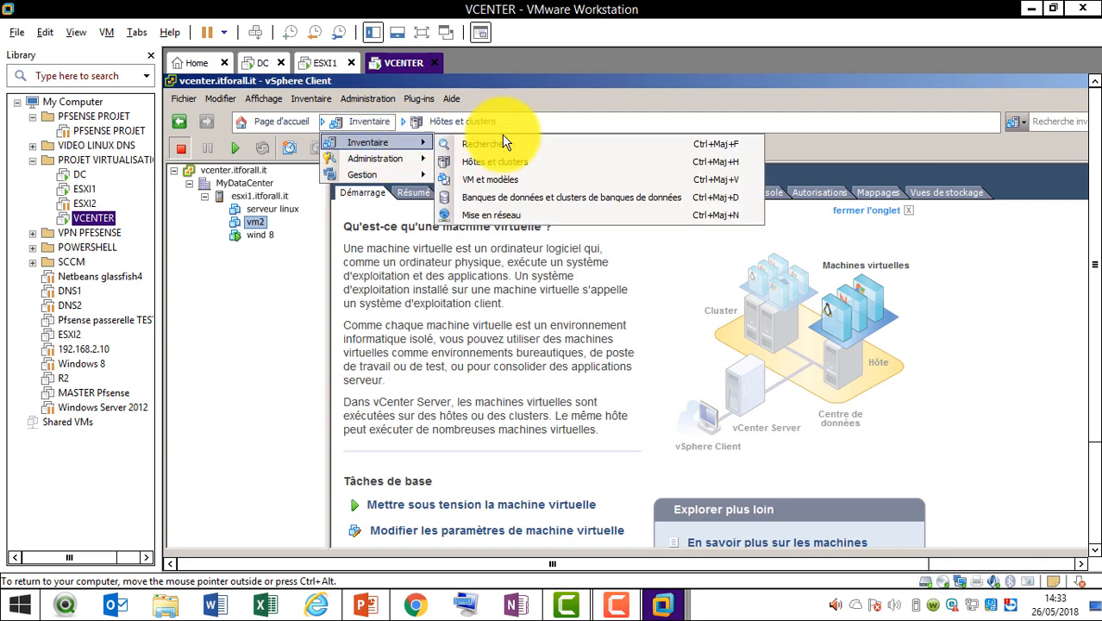
pyautogui.click(519, 196)
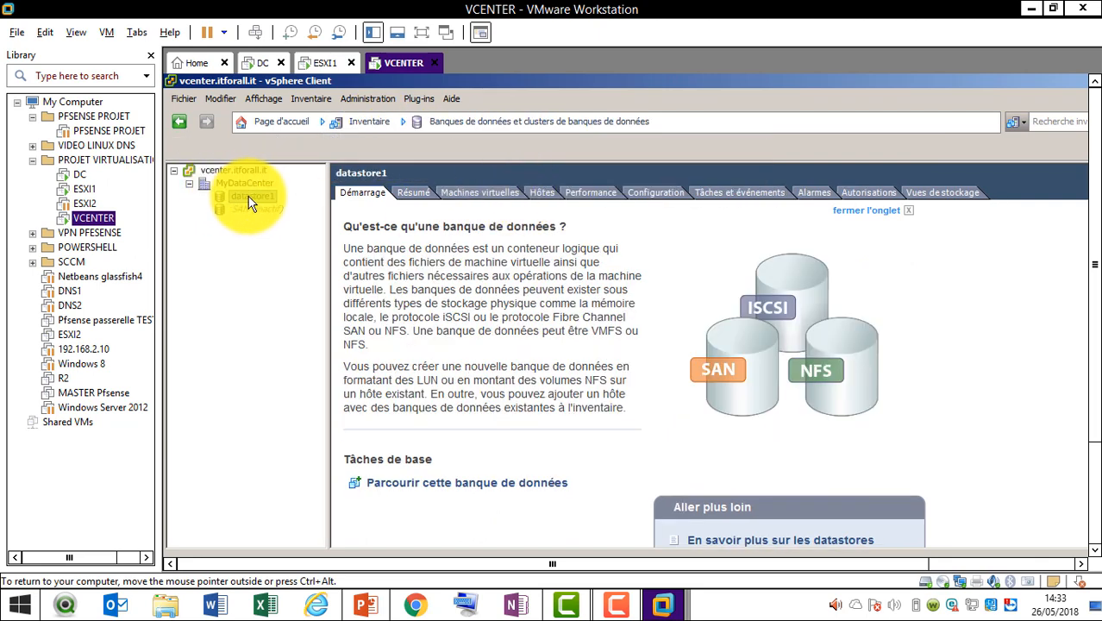
# Browse datastore1's vm2, iso images, Server Messagerie, dns and .vSphere-HA folders
pyautogui.click(471, 484)
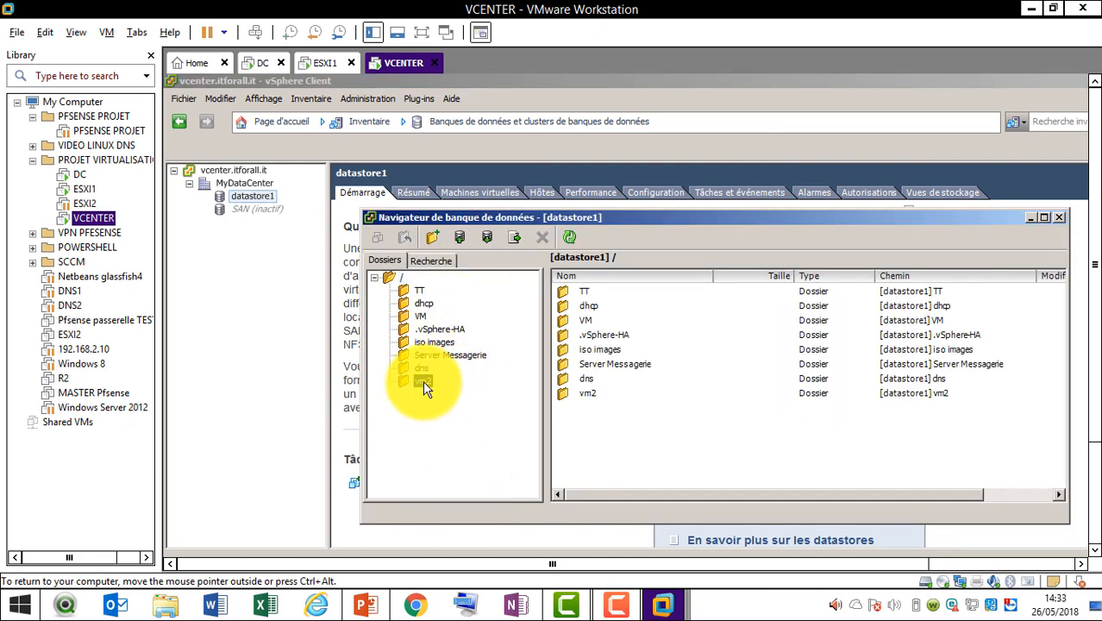
pyautogui.click(422, 381)
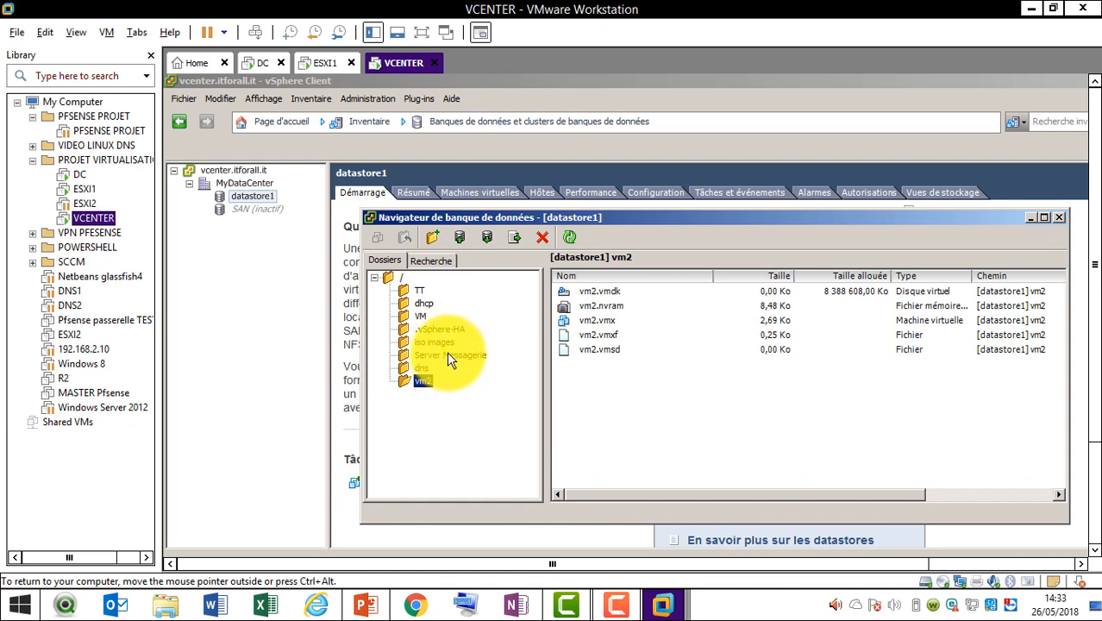
pyautogui.click(421, 316)
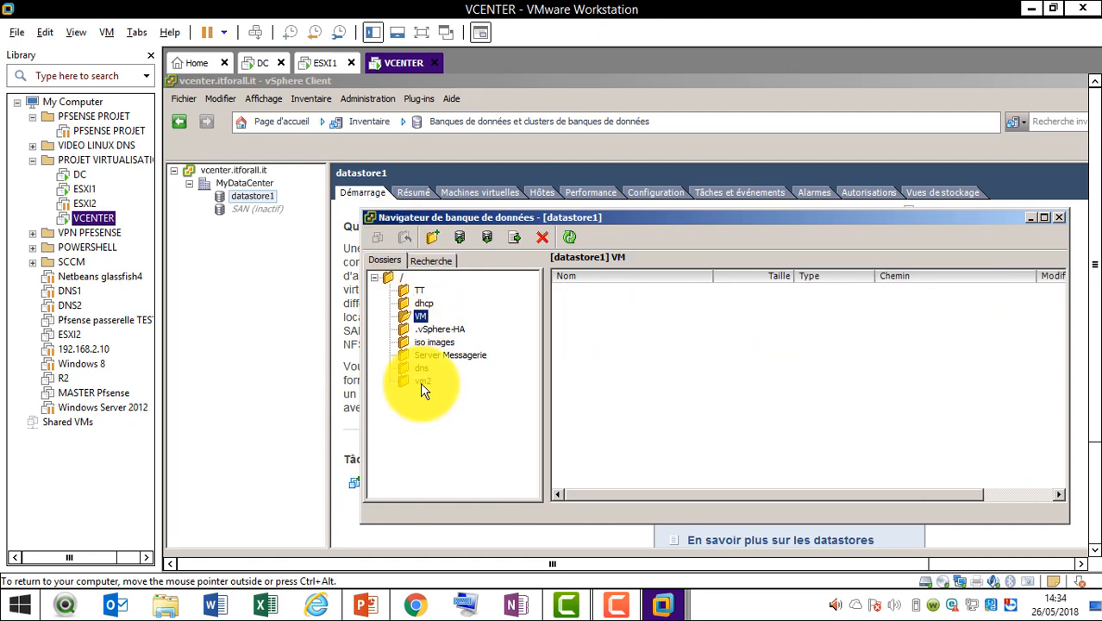
pyautogui.click(432, 343)
pyautogui.click(435, 356)
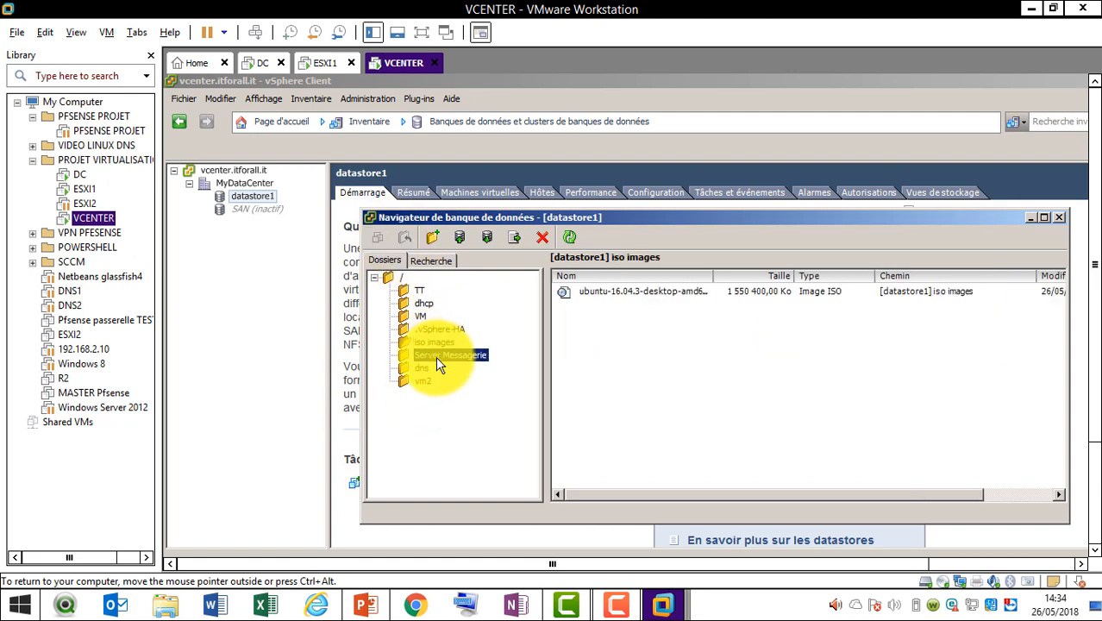
pyautogui.click(422, 368)
pyautogui.click(453, 329)
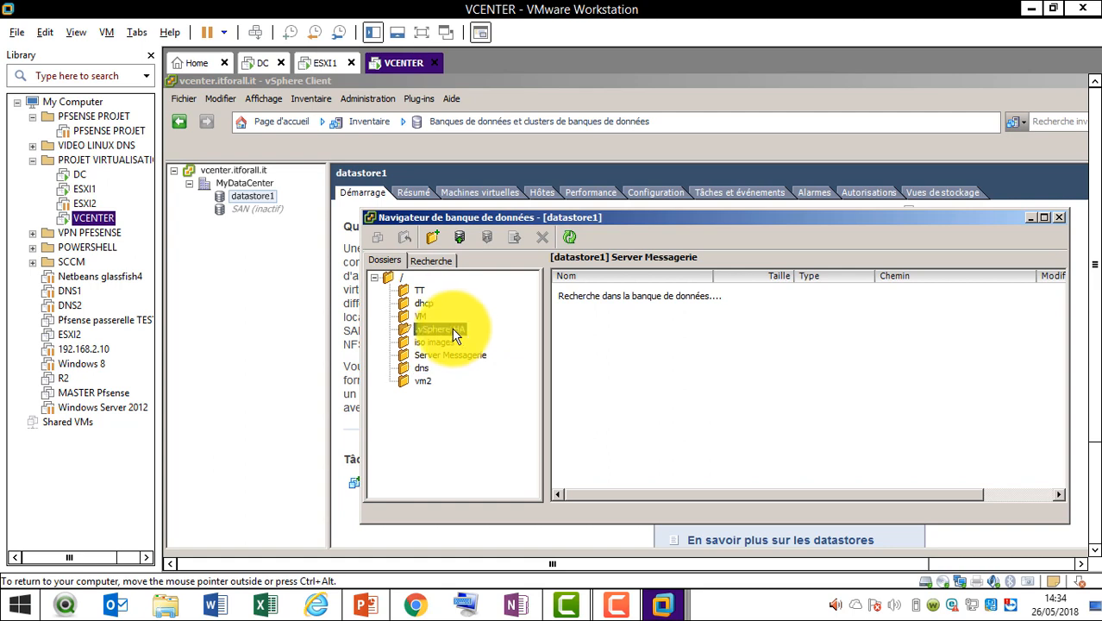
# Return to the datastore root, review vm2's files again, and close the datastore browser
pyautogui.click(403, 276)
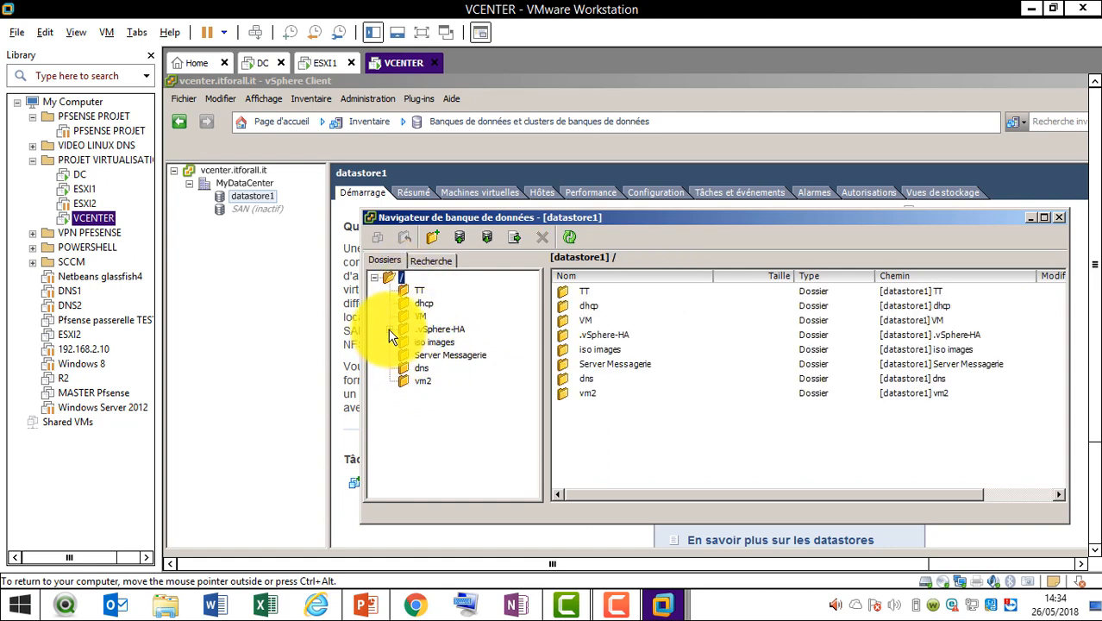
pyautogui.click(389, 330)
pyautogui.click(389, 330)
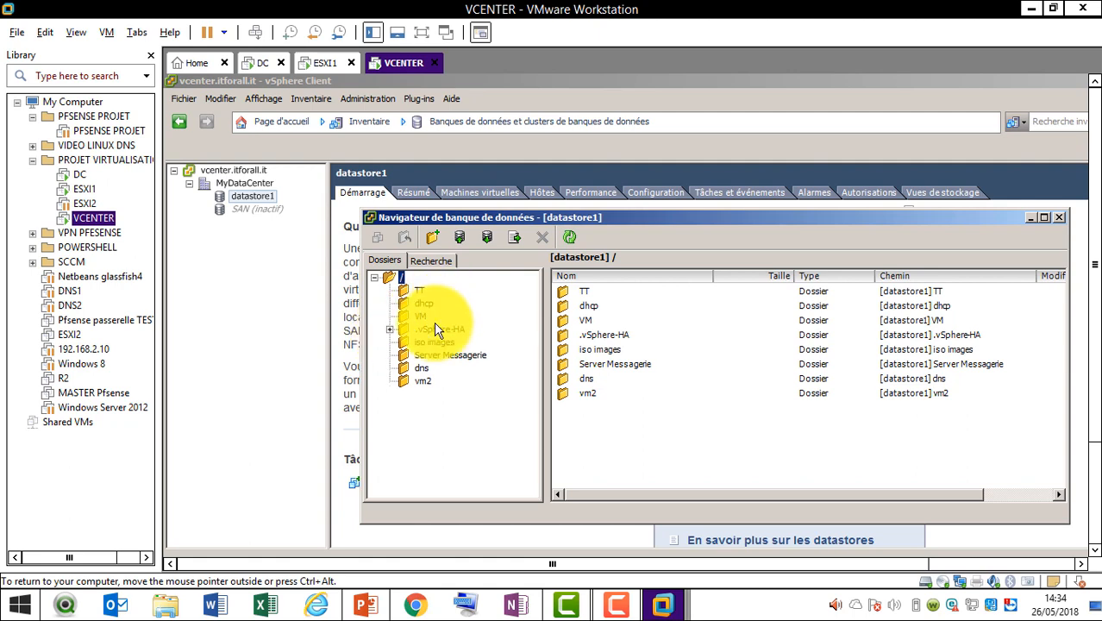
pyautogui.click(423, 382)
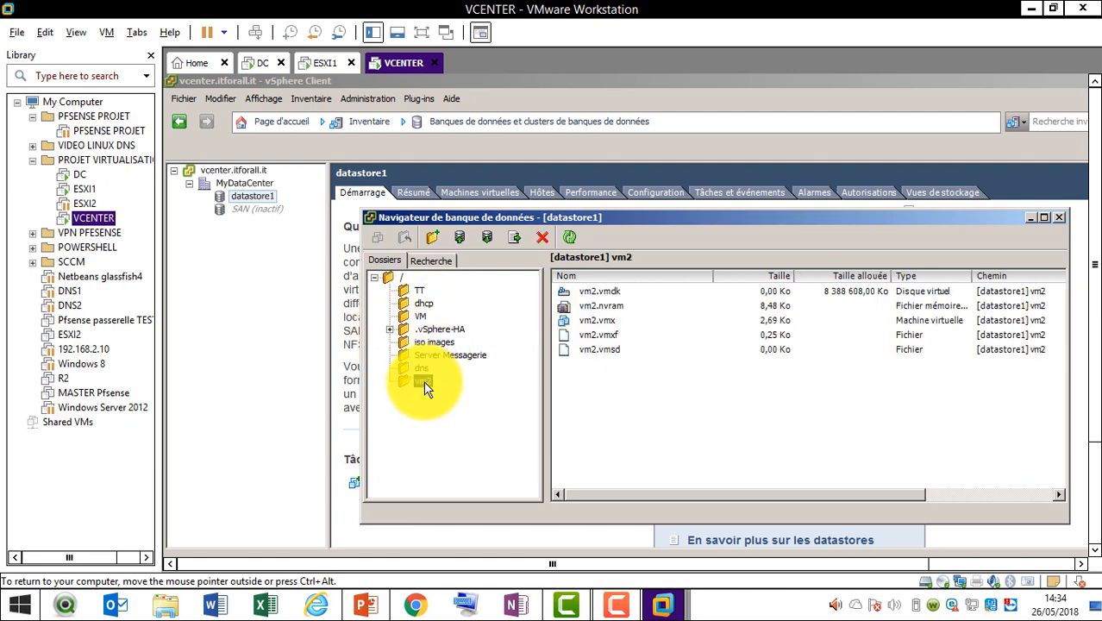
pyautogui.click(459, 351)
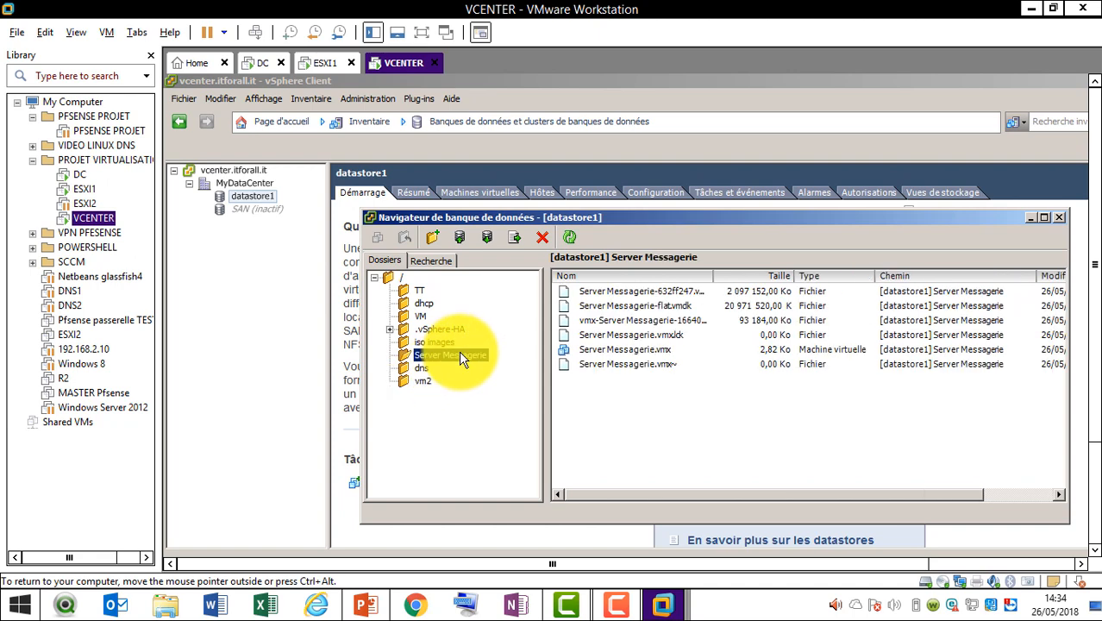
pyautogui.click(422, 381)
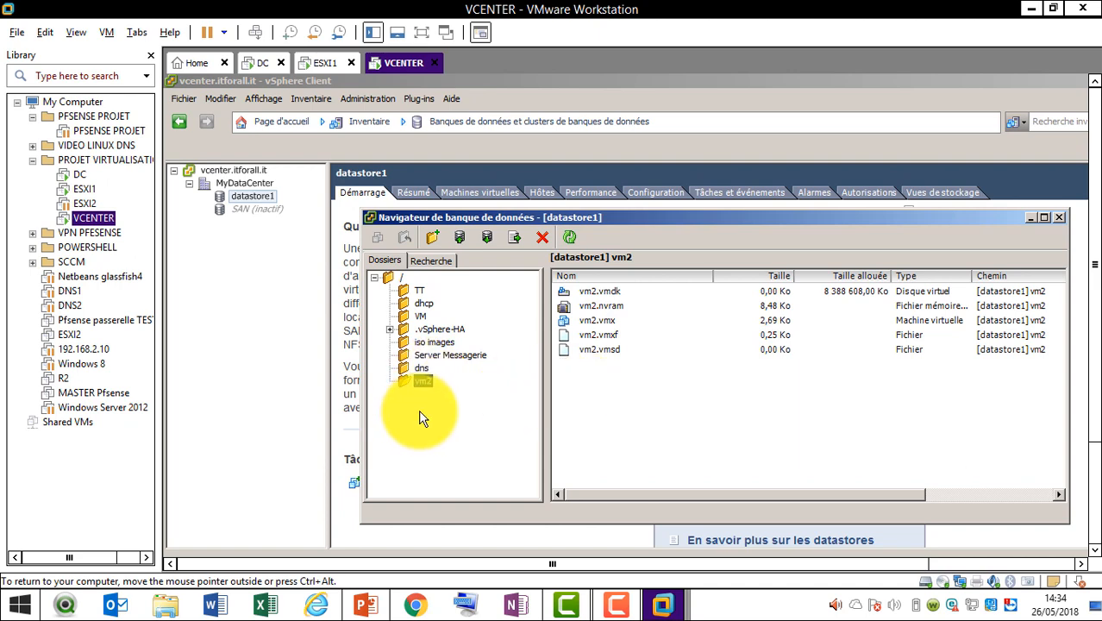
pyautogui.click(1060, 218)
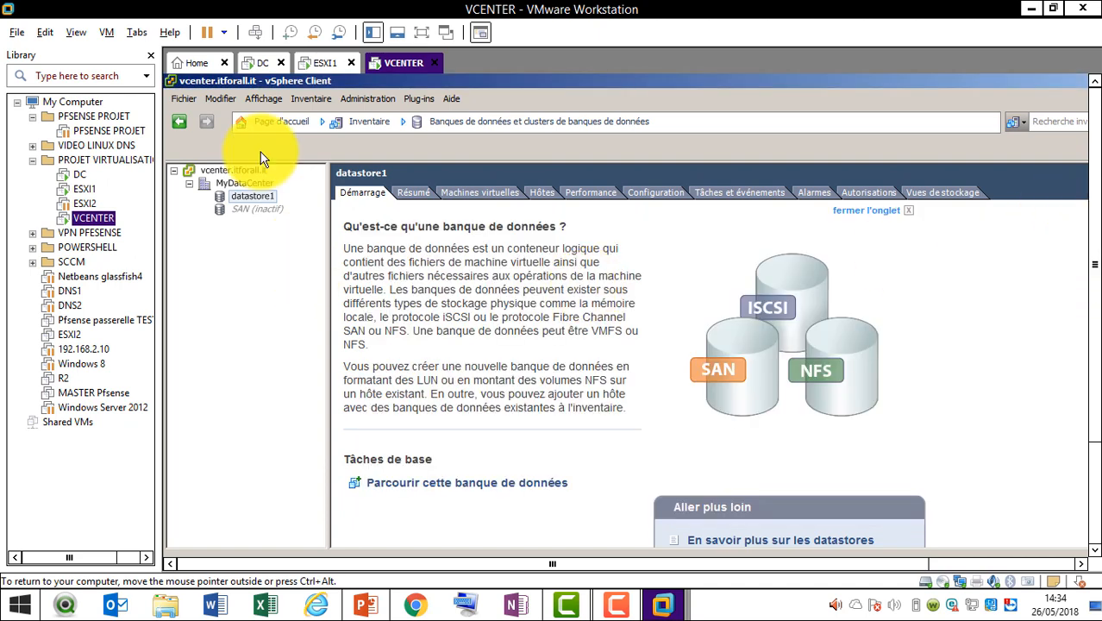
# Go to the Hôtes et clusters inventory view and select serveur linux
pyautogui.click(372, 128)
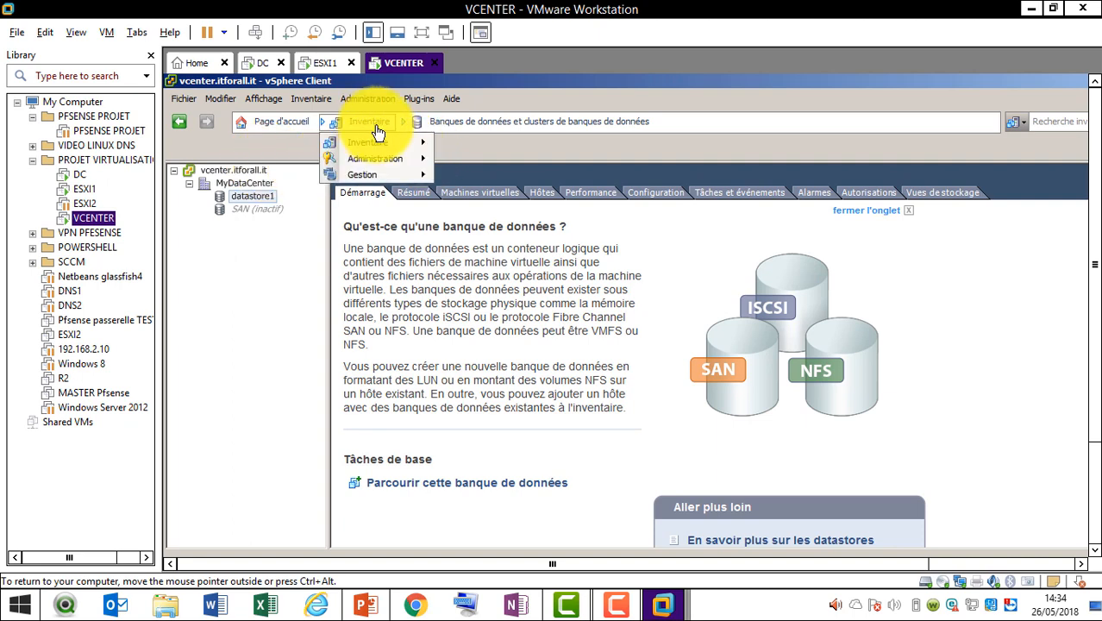
pyautogui.moveTo(393, 143)
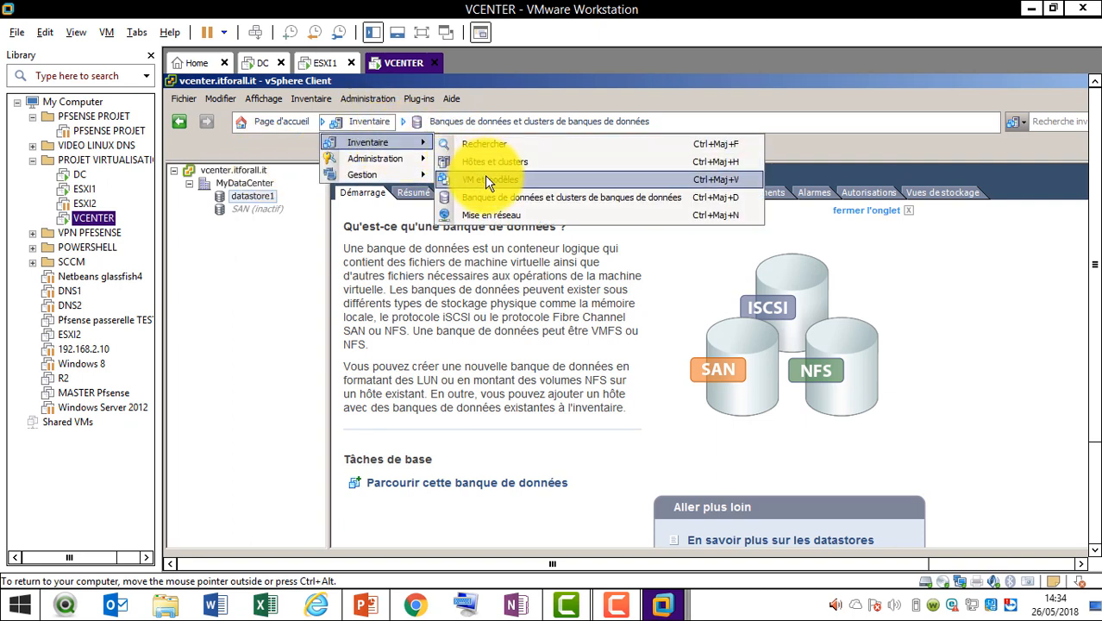
pyautogui.click(500, 158)
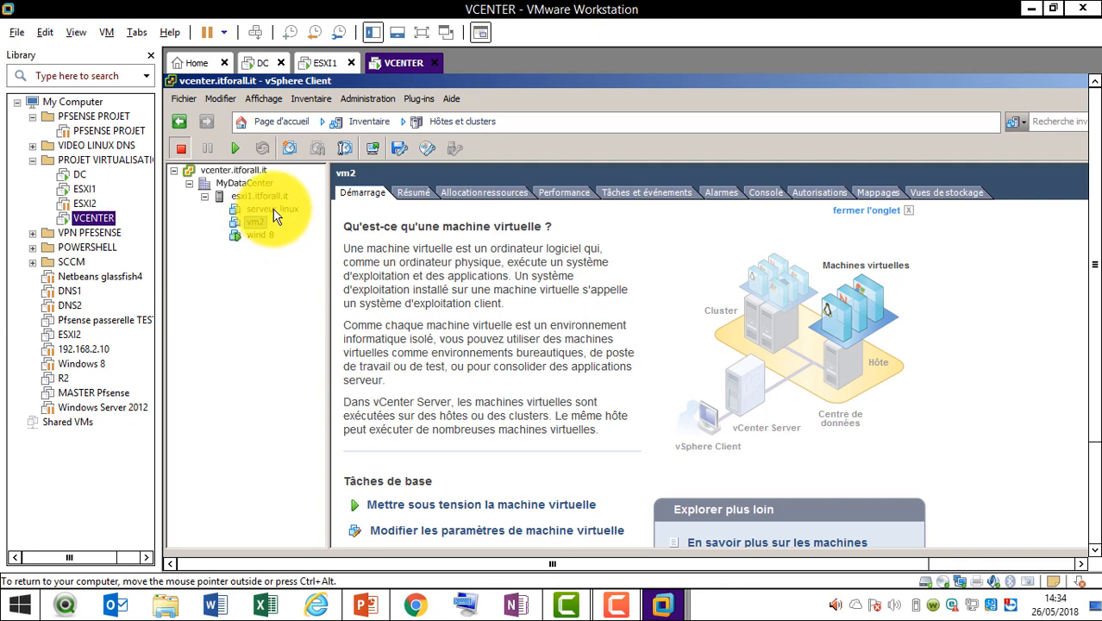
pyautogui.click(273, 211)
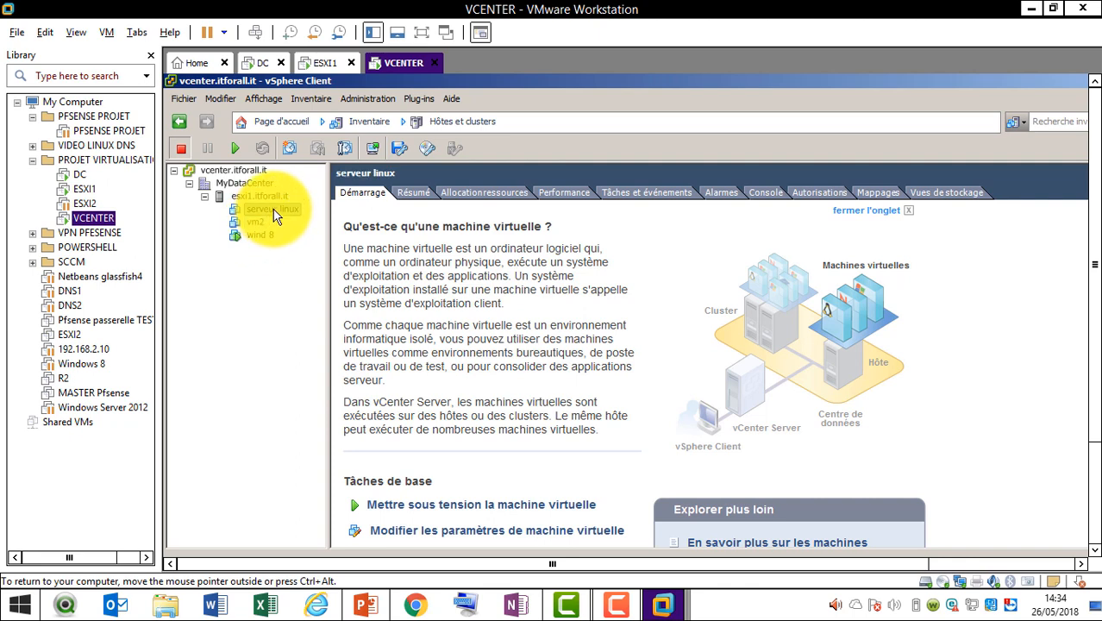
# Bring up serveur linux's Modèle submenu showing Cloner au modèle and Convertir au modèle
pyautogui.rightClick(273, 210)
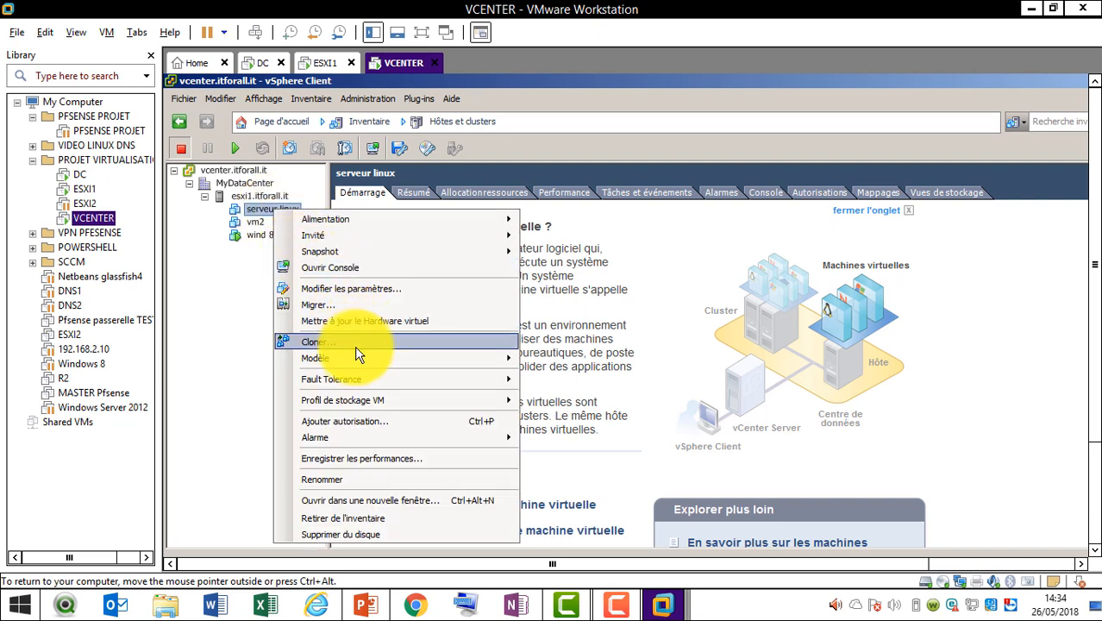
pyautogui.moveTo(359, 360)
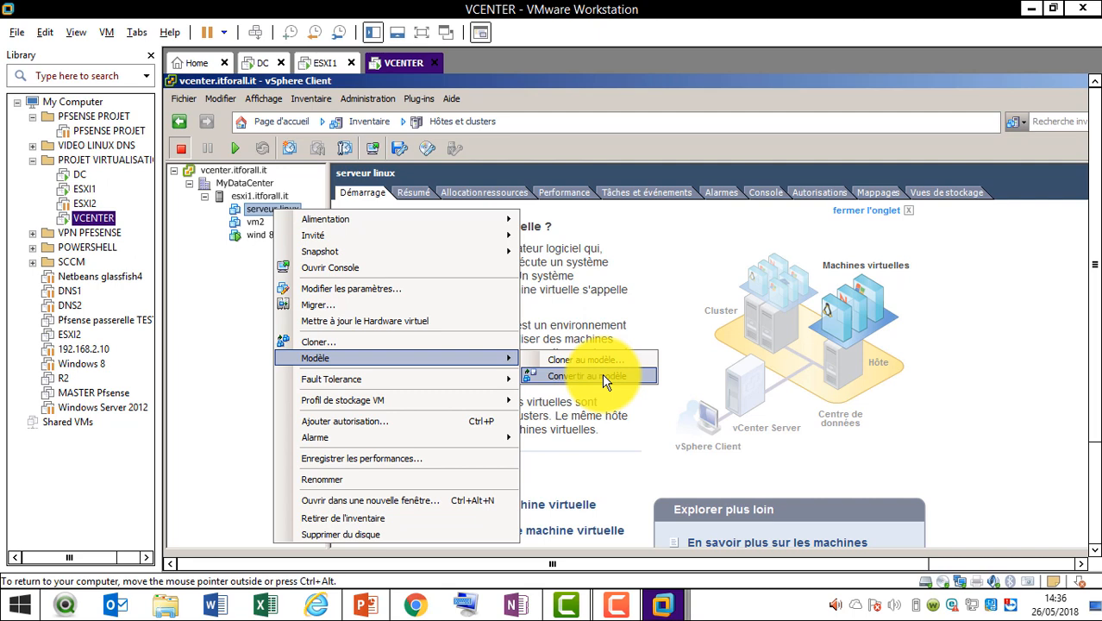
# Clone serveur linux to a template named vm3 in MyDataCenter on host esxi1.itforall.it
pyautogui.click(606, 368)
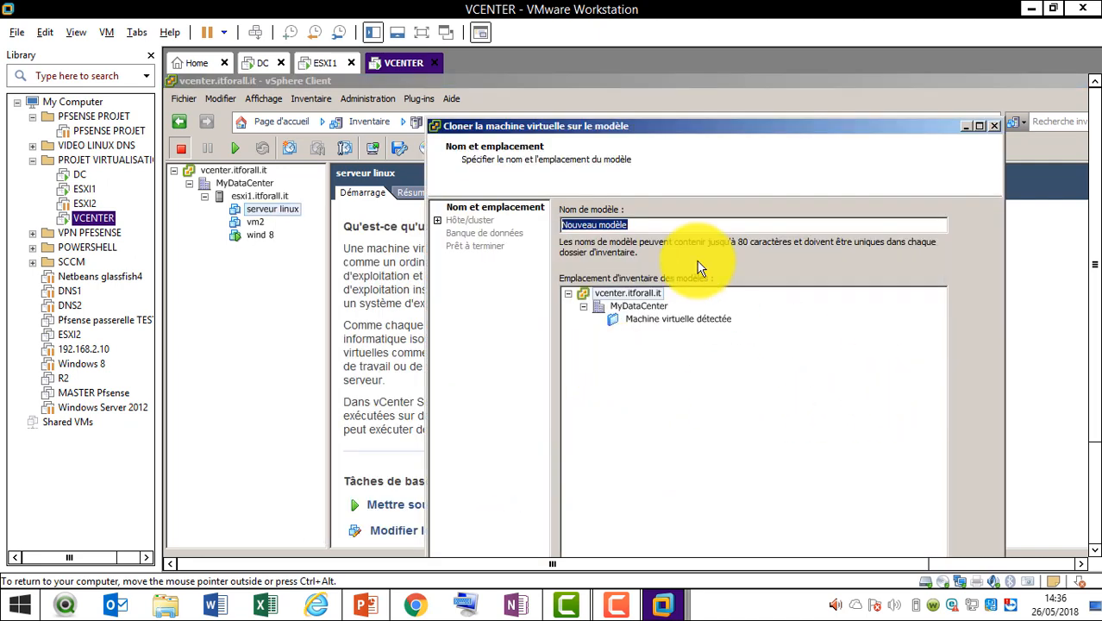
pyautogui.write('vm3')
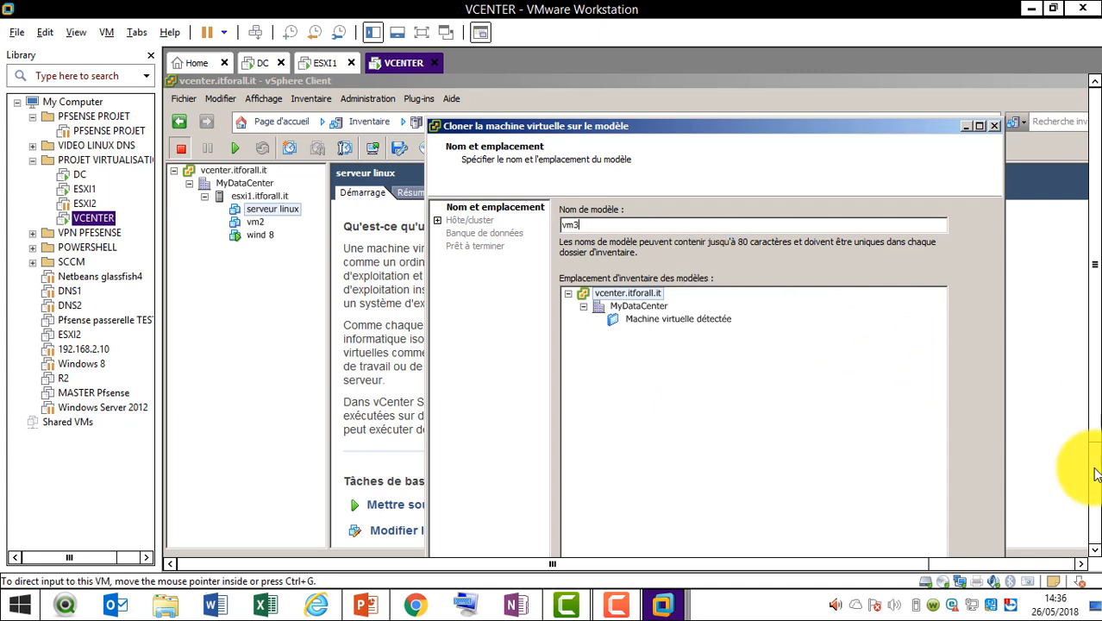
pyautogui.moveTo(1096, 428); pyautogui.dragTo(1093, 491)
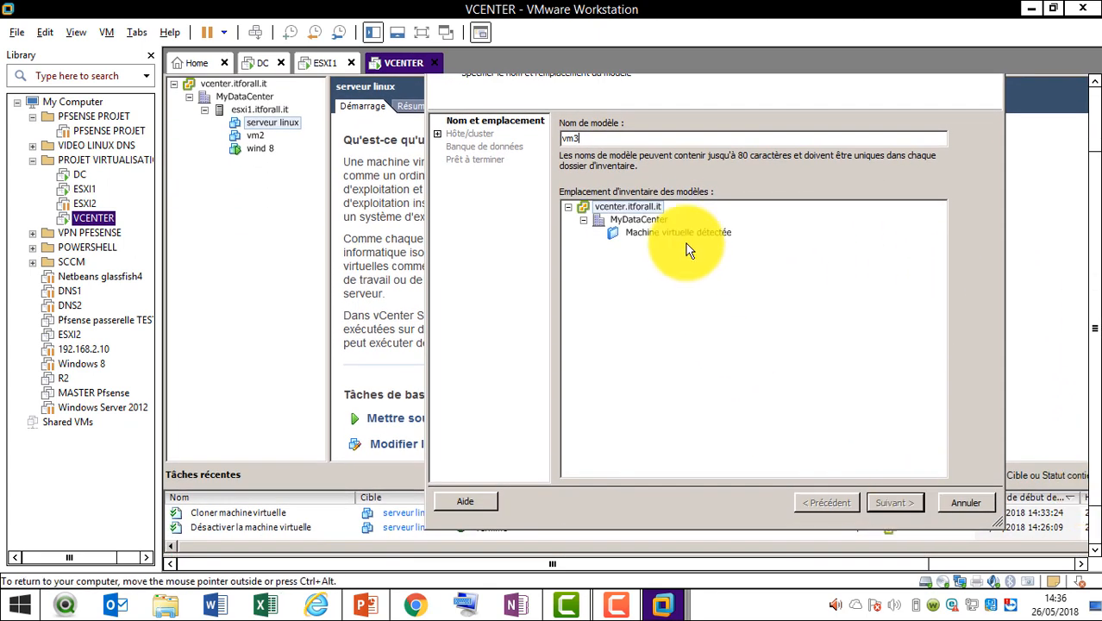
pyautogui.click(647, 219)
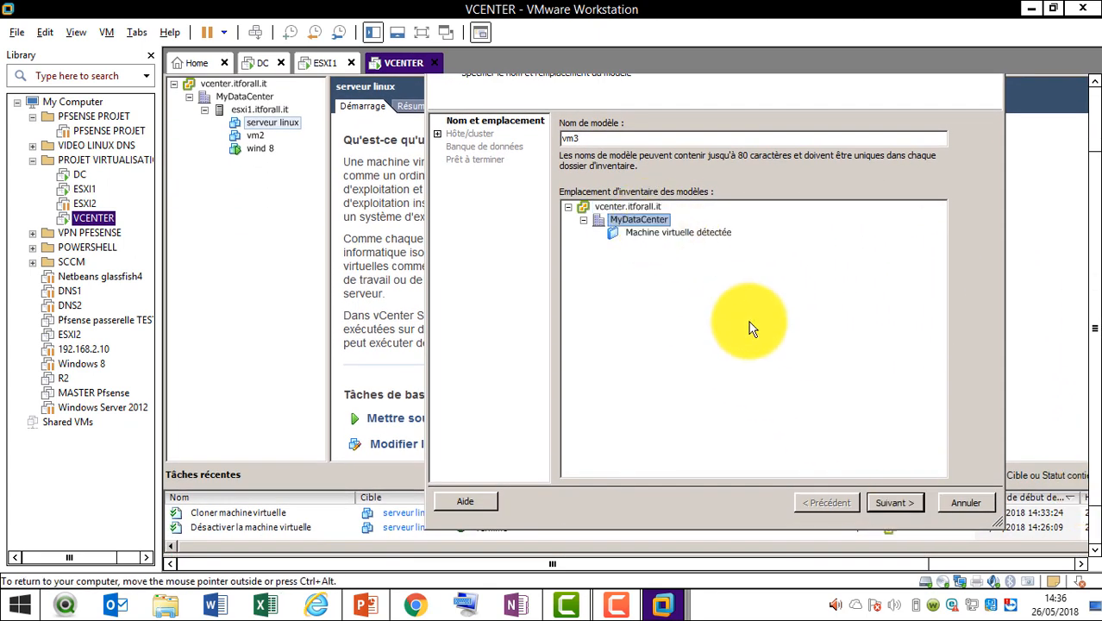
pyautogui.click(888, 503)
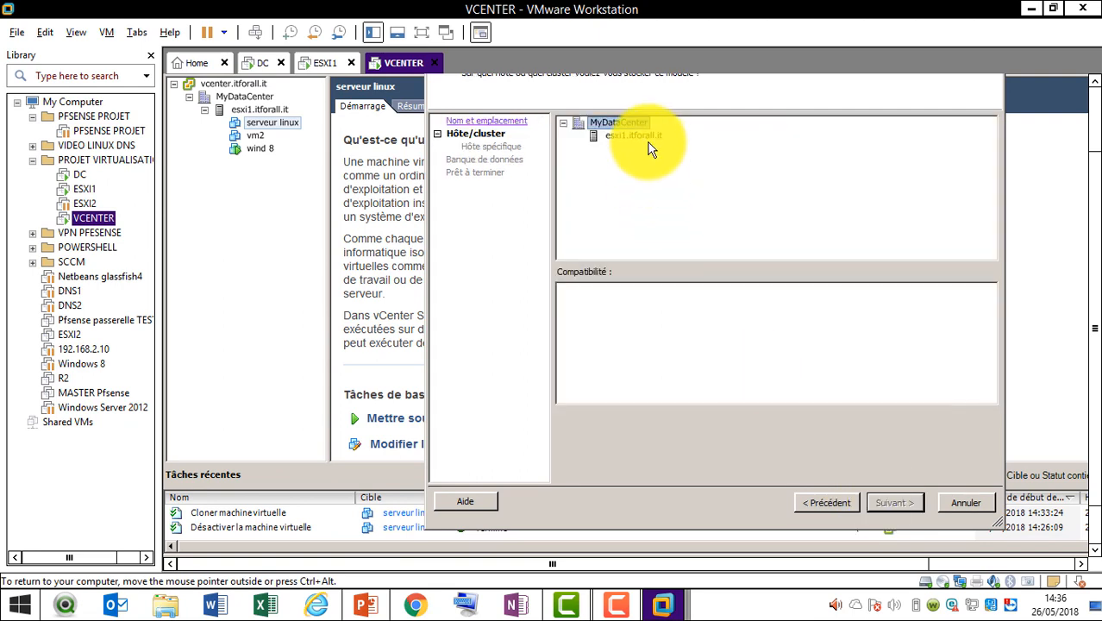
pyautogui.click(652, 136)
pyautogui.click(892, 512)
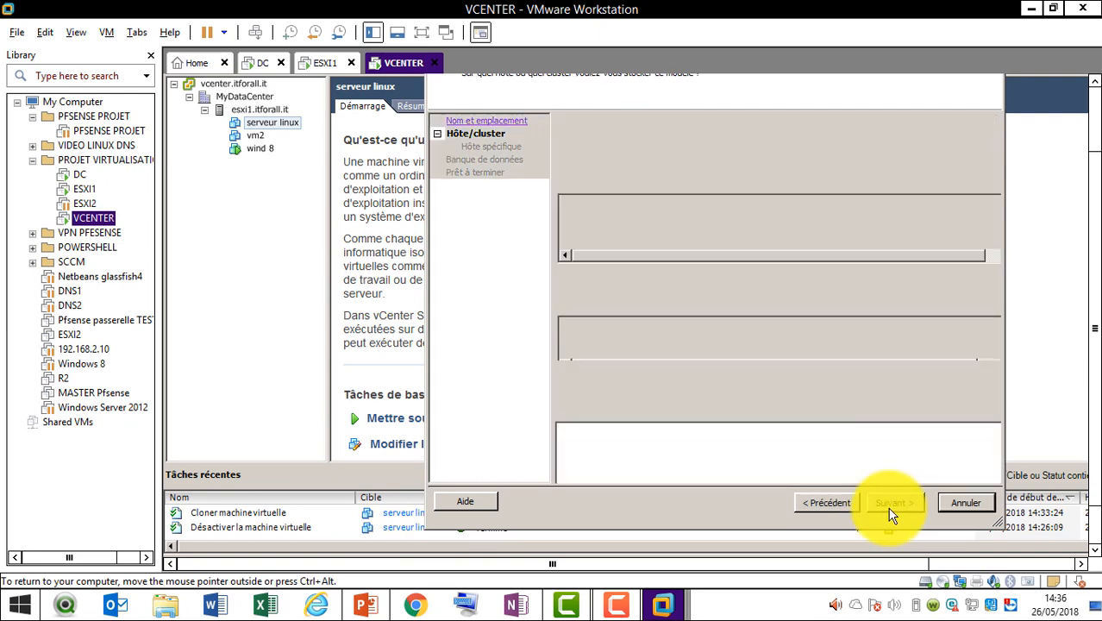
pyautogui.click(892, 509)
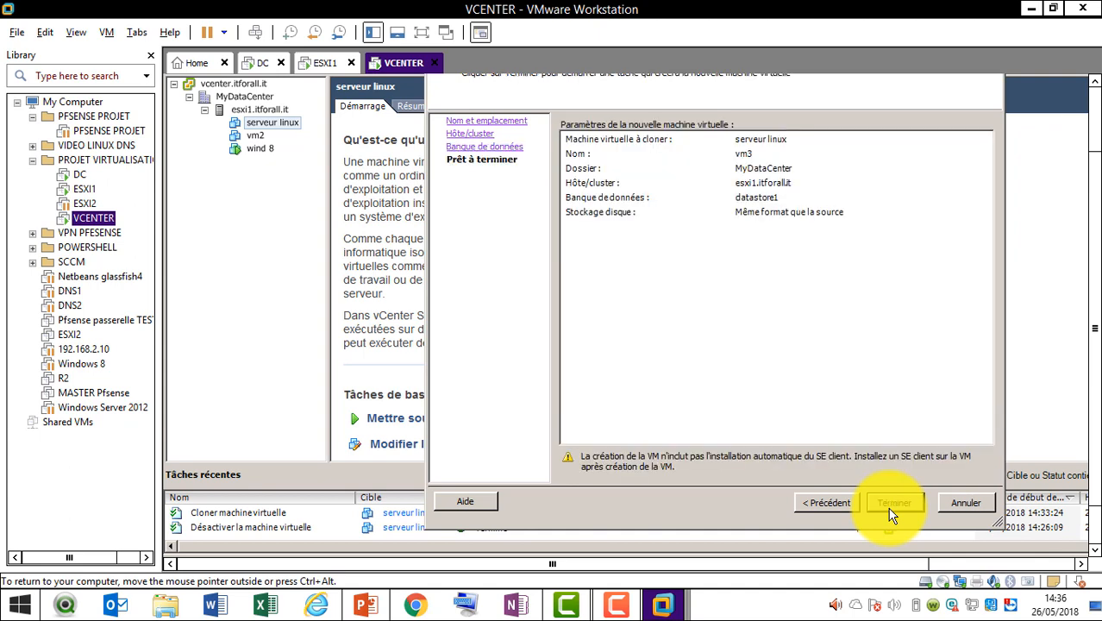
# Set vm3's disk format to Thin Provision on datastore1 and finish the template clone
pyautogui.click(841, 506)
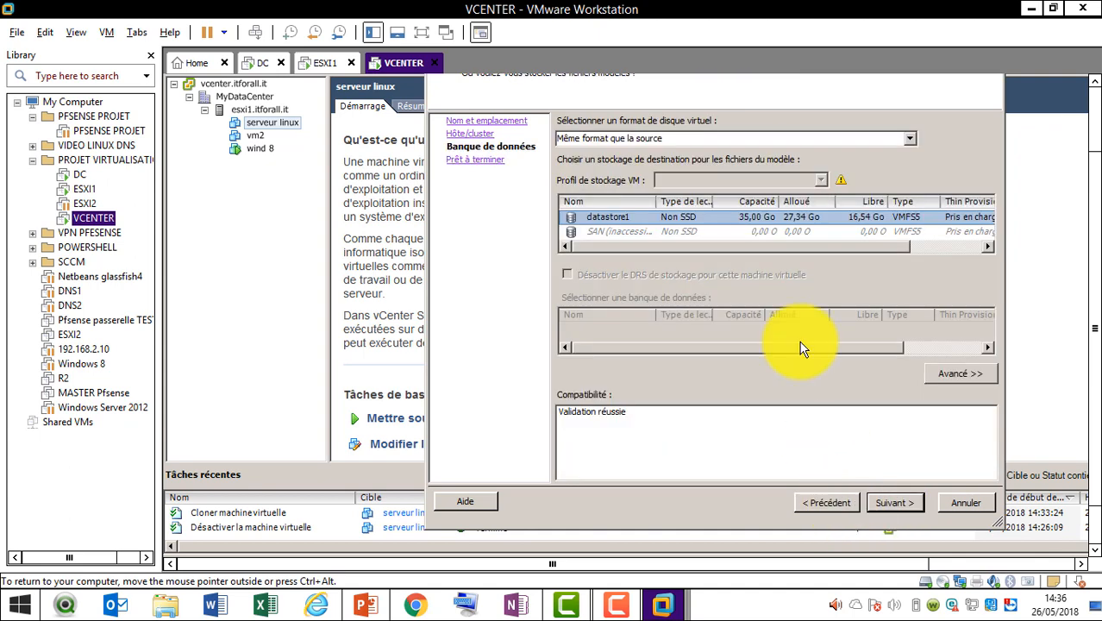
pyautogui.click(907, 139)
pyautogui.click(839, 184)
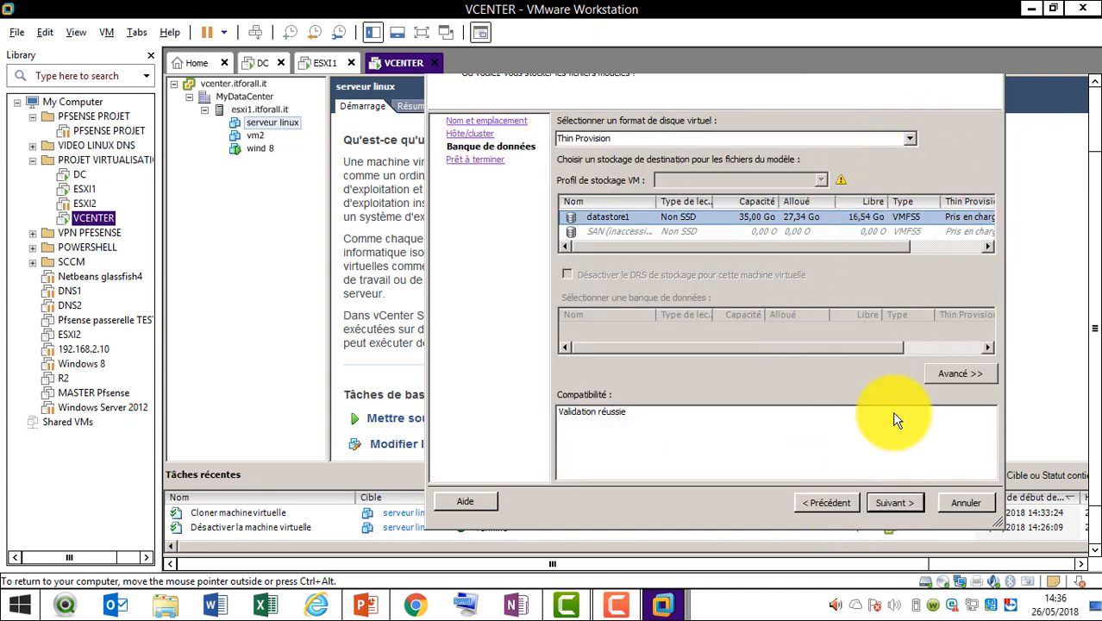
pyautogui.click(901, 506)
pyautogui.click(901, 508)
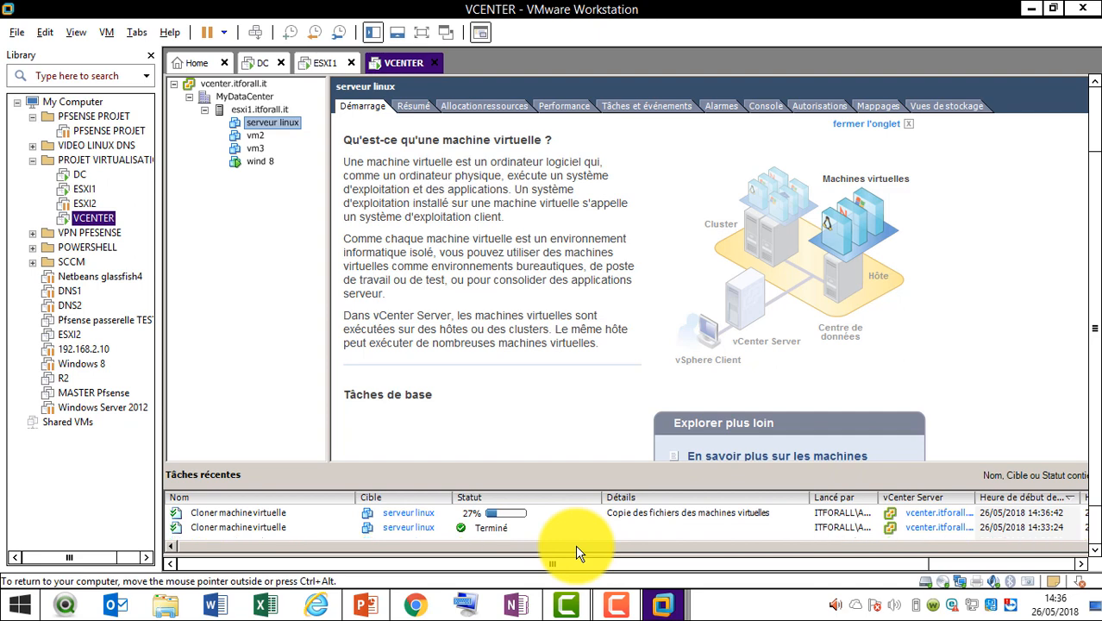
pyautogui.click(616, 602)
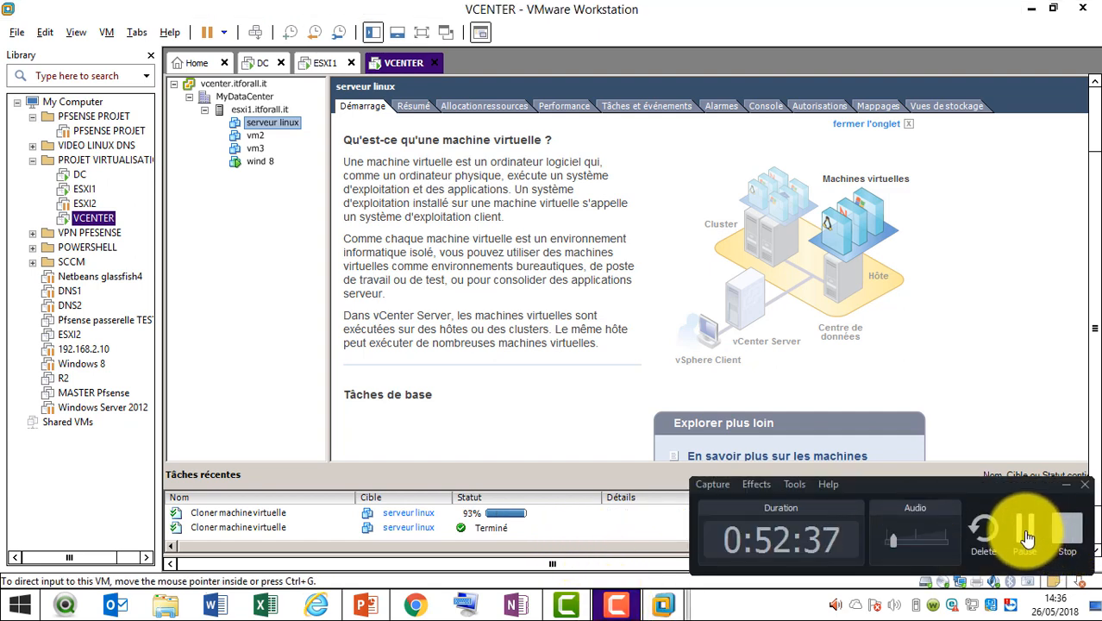
pyautogui.click(306, 378)
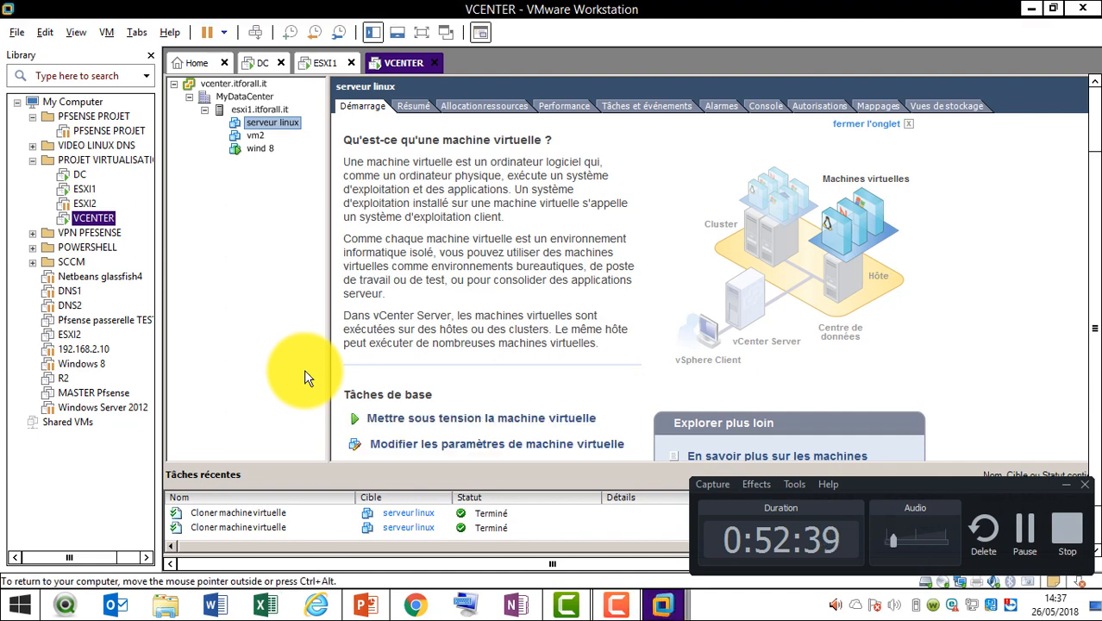
pyautogui.click(256, 139)
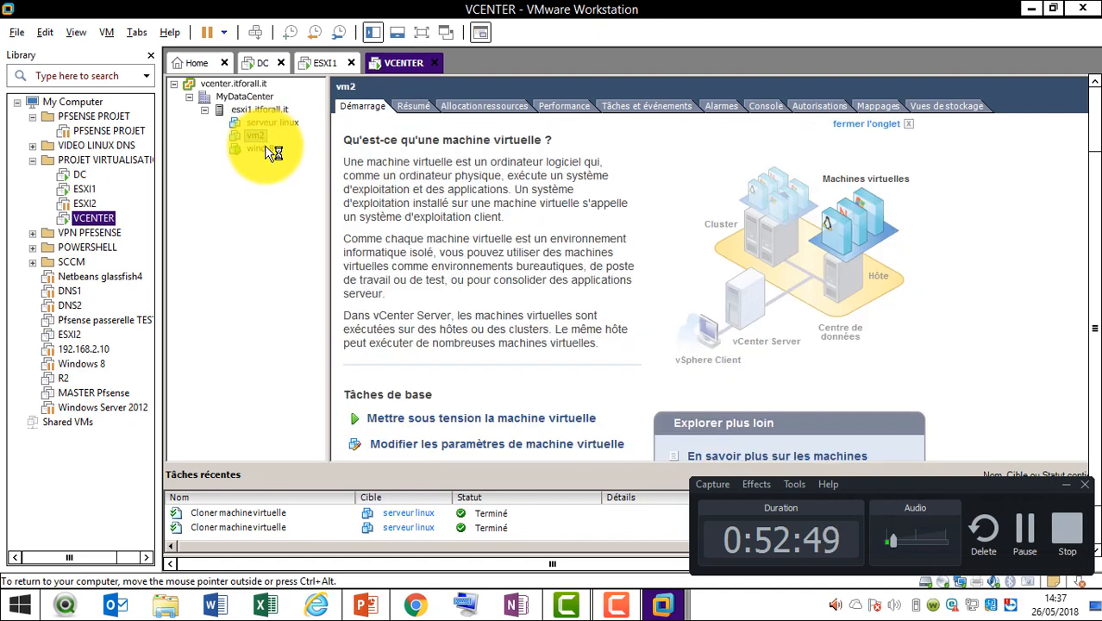
pyautogui.click(275, 122)
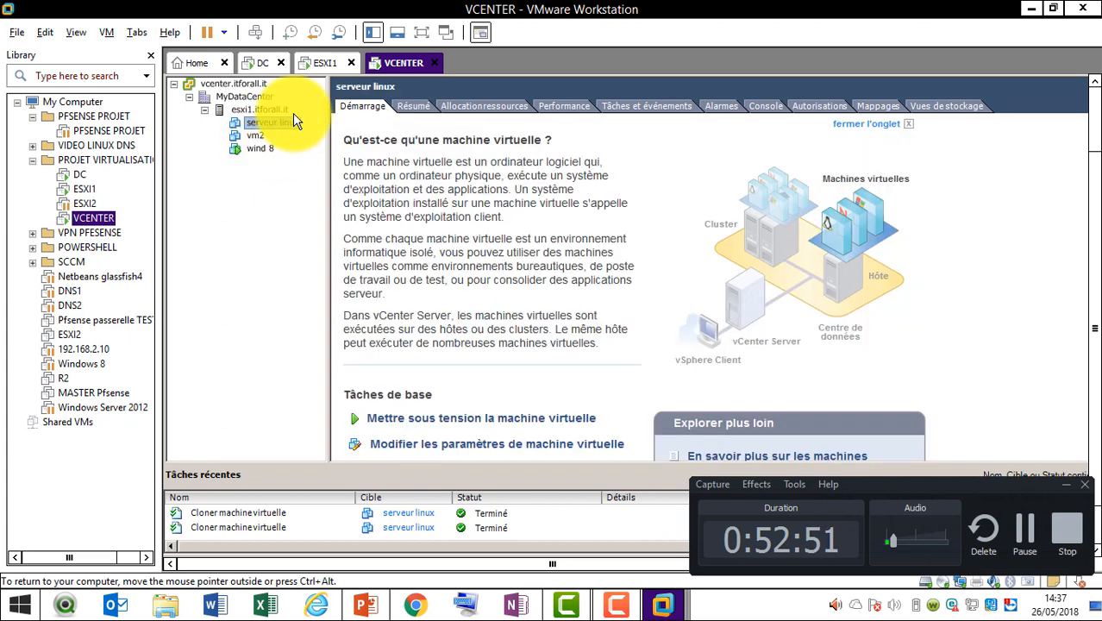
# Switch to the VM et modèles view and open vm3's template page, comparing it with serveur linux
pyautogui.click(1095, 113)
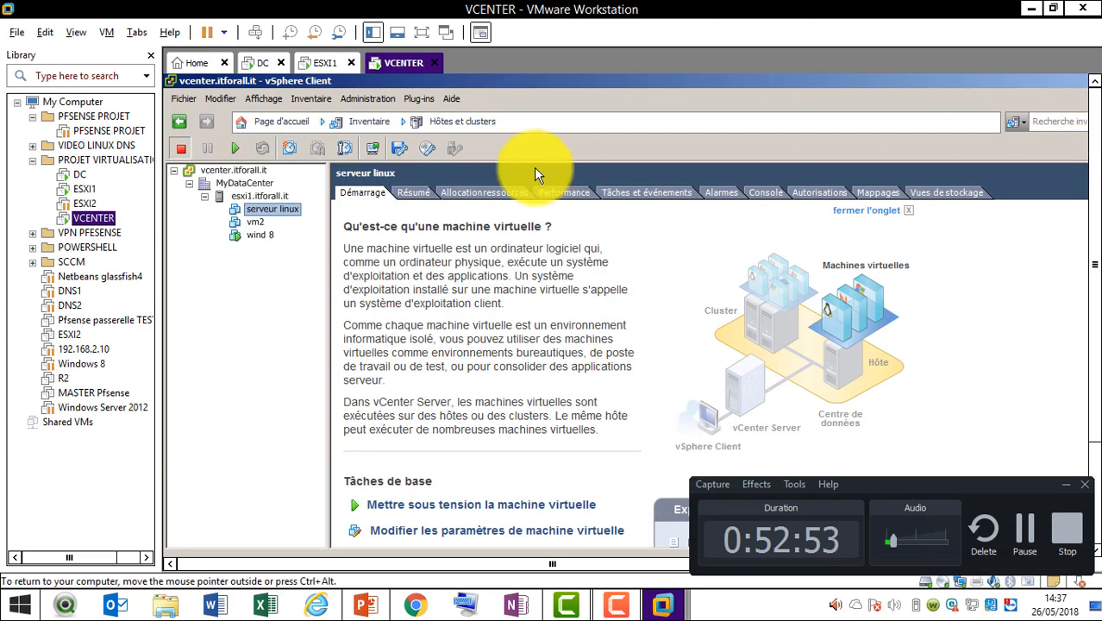
pyautogui.click(371, 122)
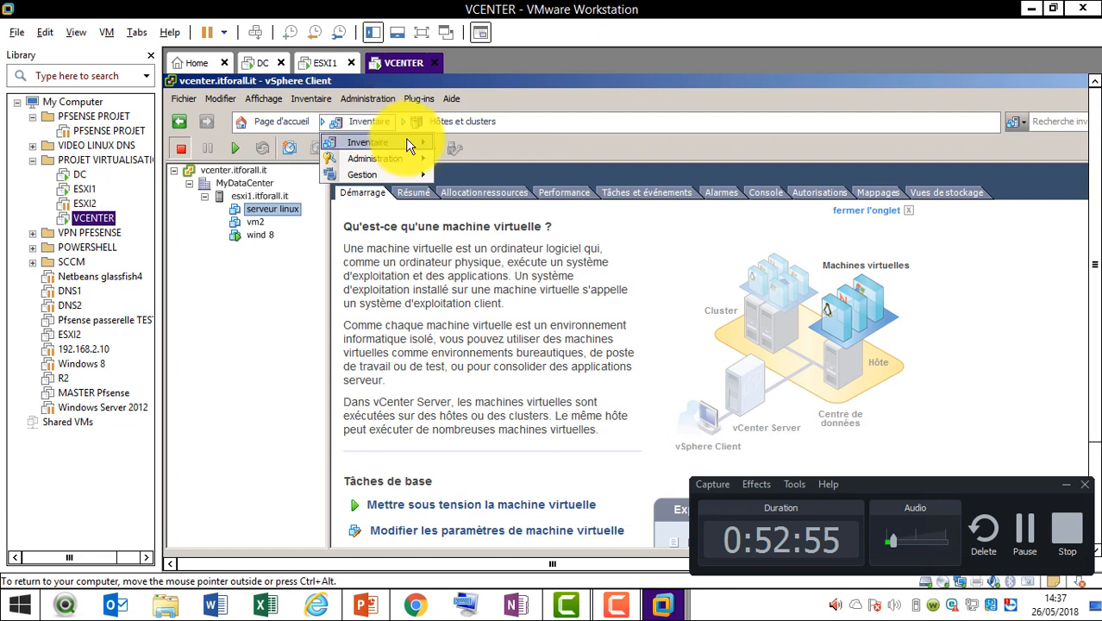
pyautogui.moveTo(411, 144)
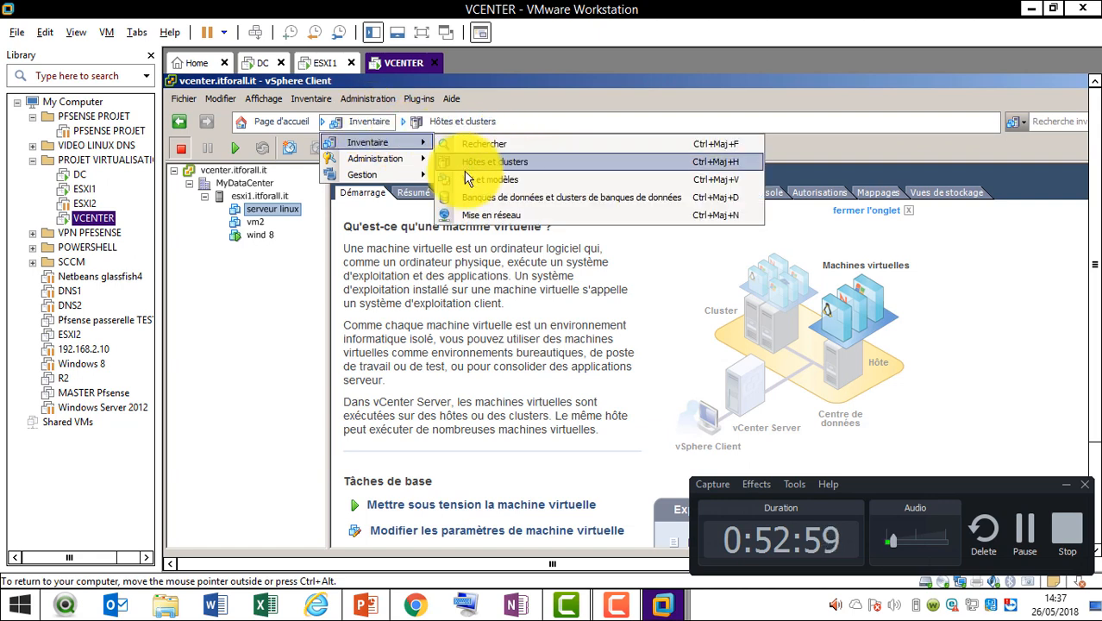
pyautogui.click(521, 180)
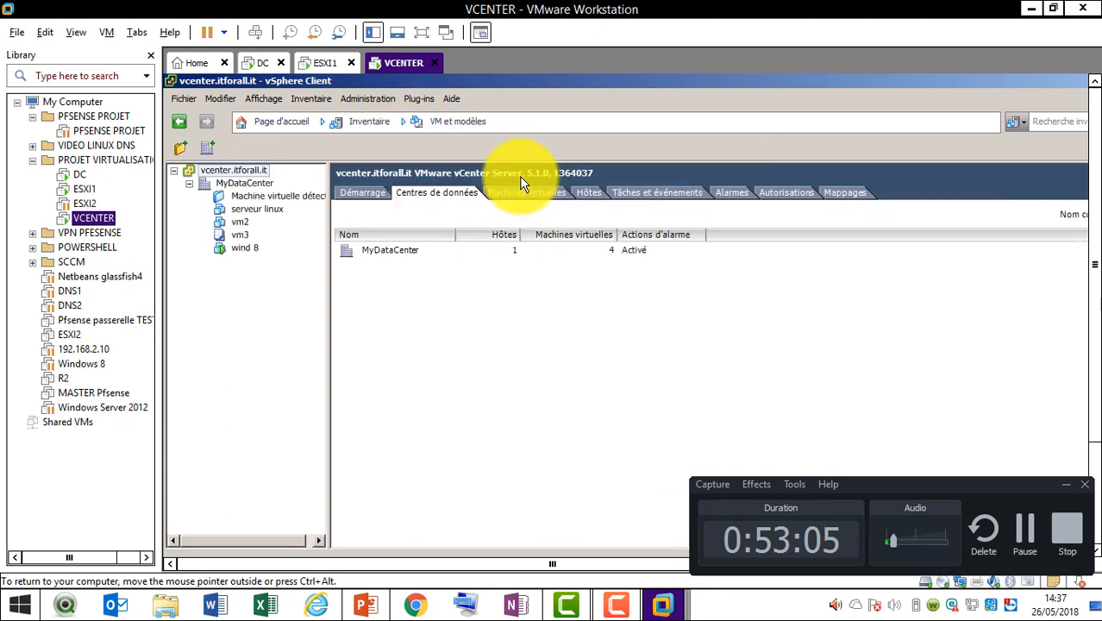
pyautogui.click(242, 235)
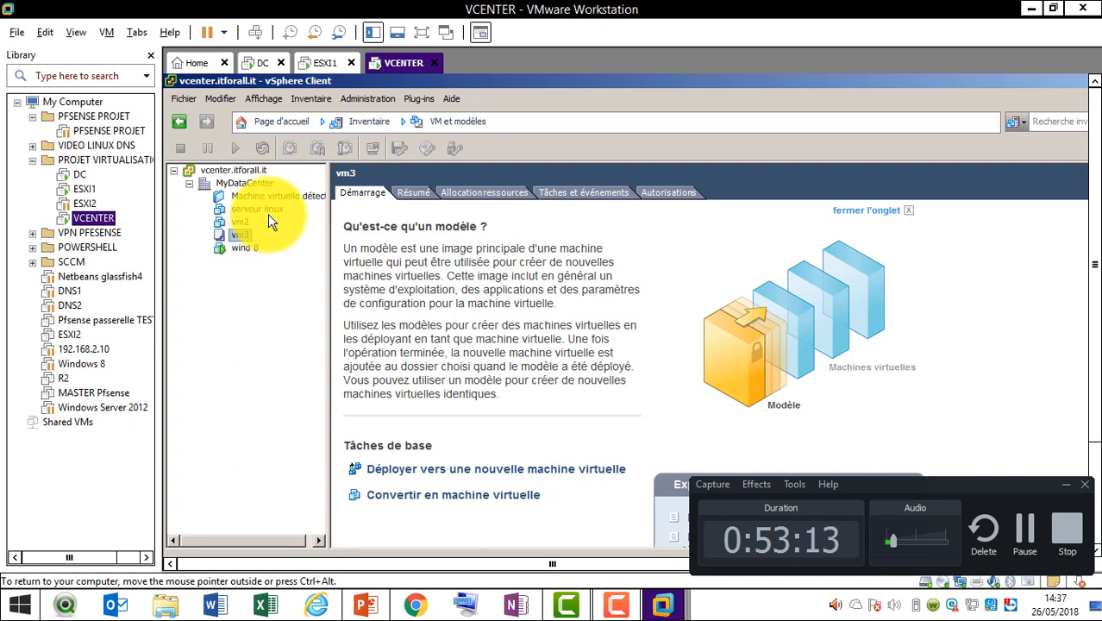
pyautogui.click(269, 214)
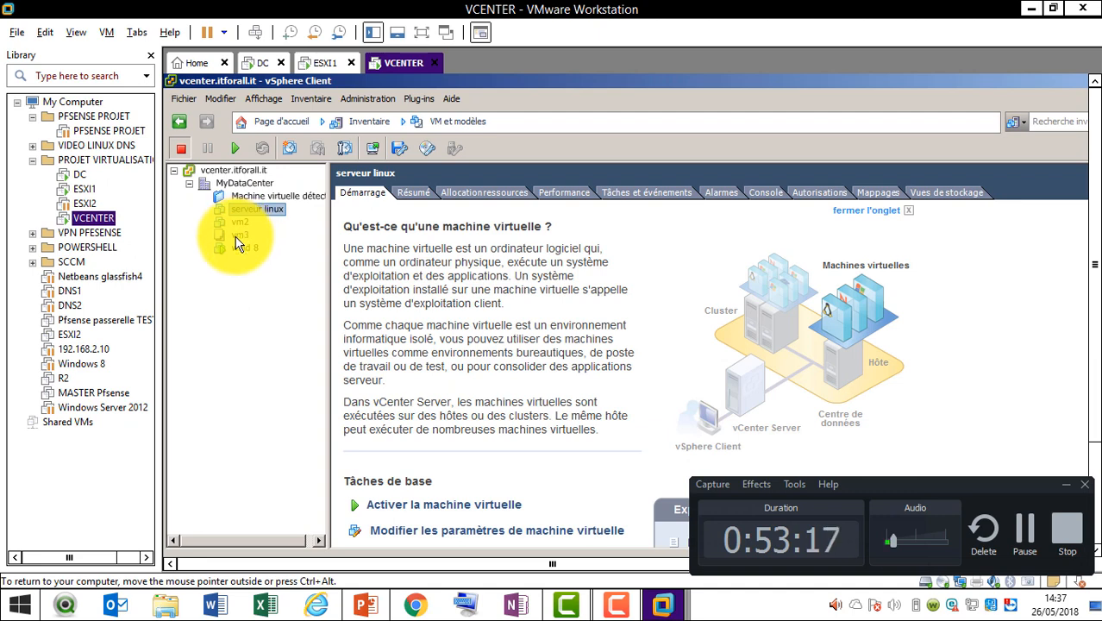
pyautogui.click(238, 236)
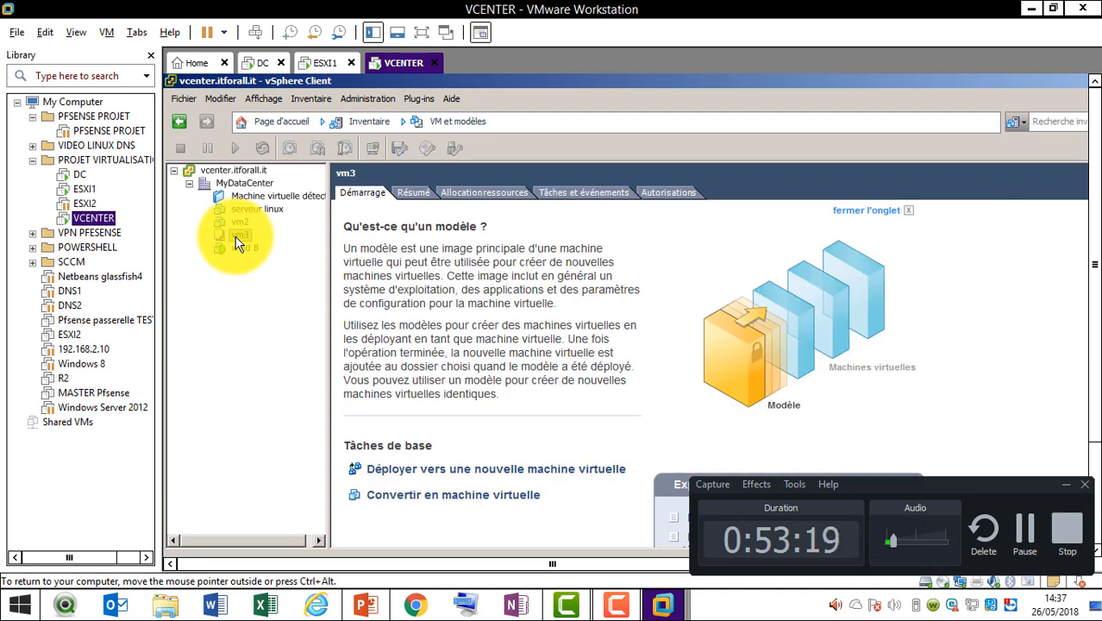
pyautogui.rightClick(238, 244)
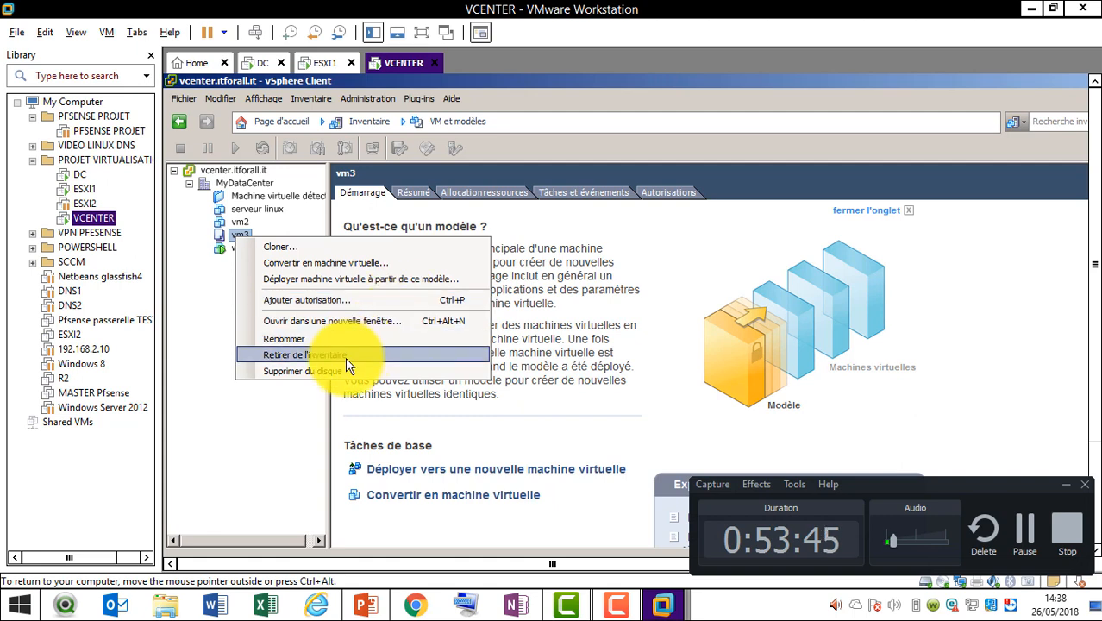
pyautogui.click(288, 439)
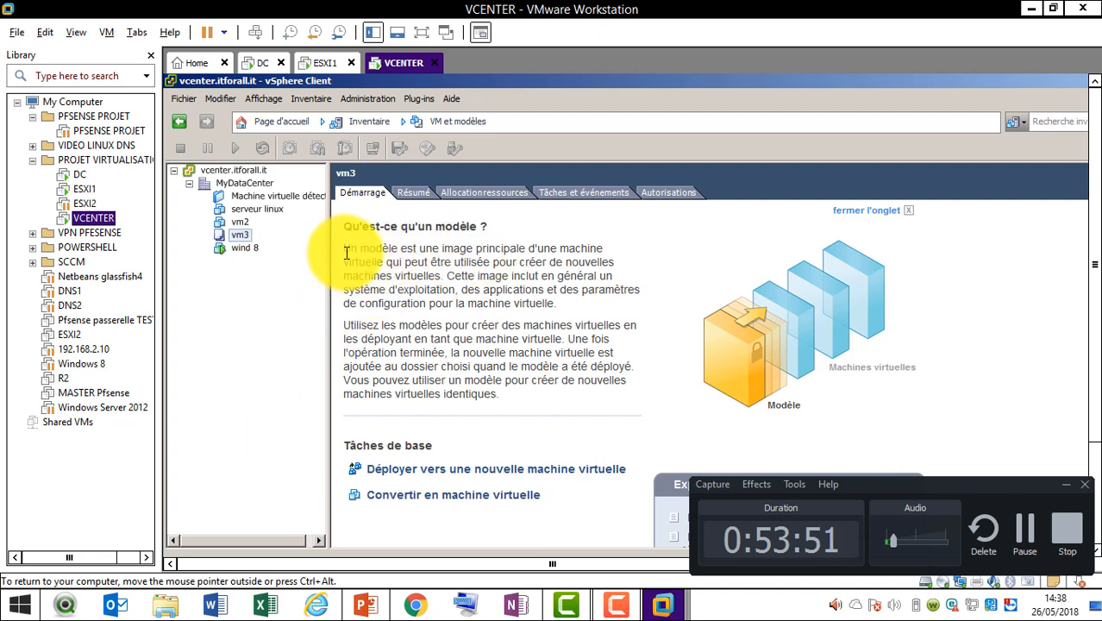
# Select the 'Utilisez les modèles…' paragraphs explaining templates on vm3's Démarrage tab
pyautogui.moveTo(334, 248); pyautogui.dragTo(592, 302)
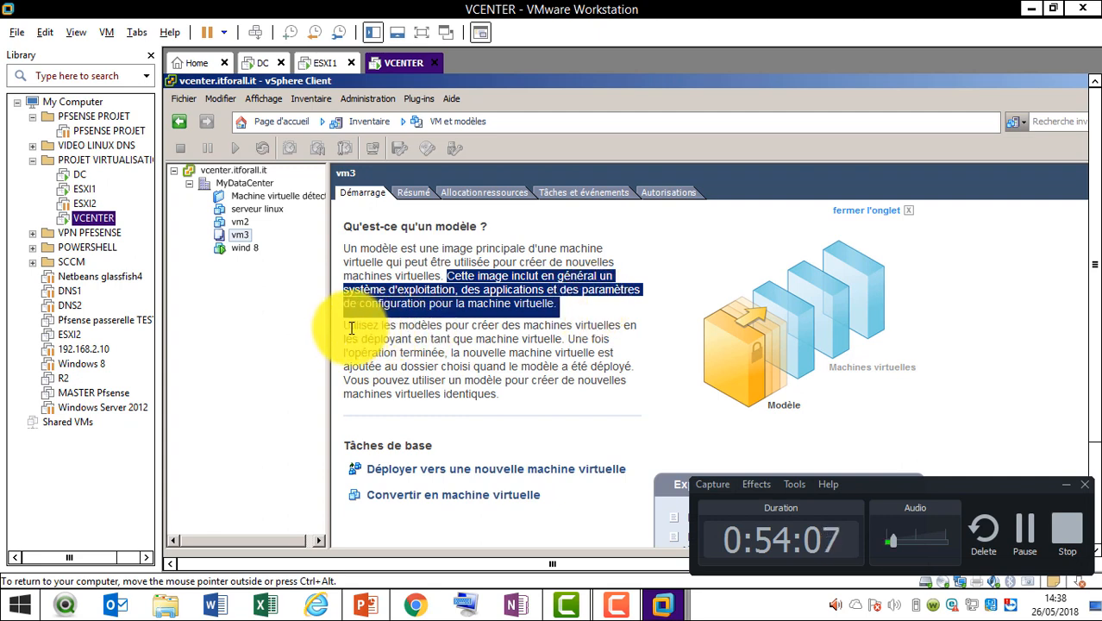
pyautogui.moveTo(344, 328); pyautogui.dragTo(615, 382)
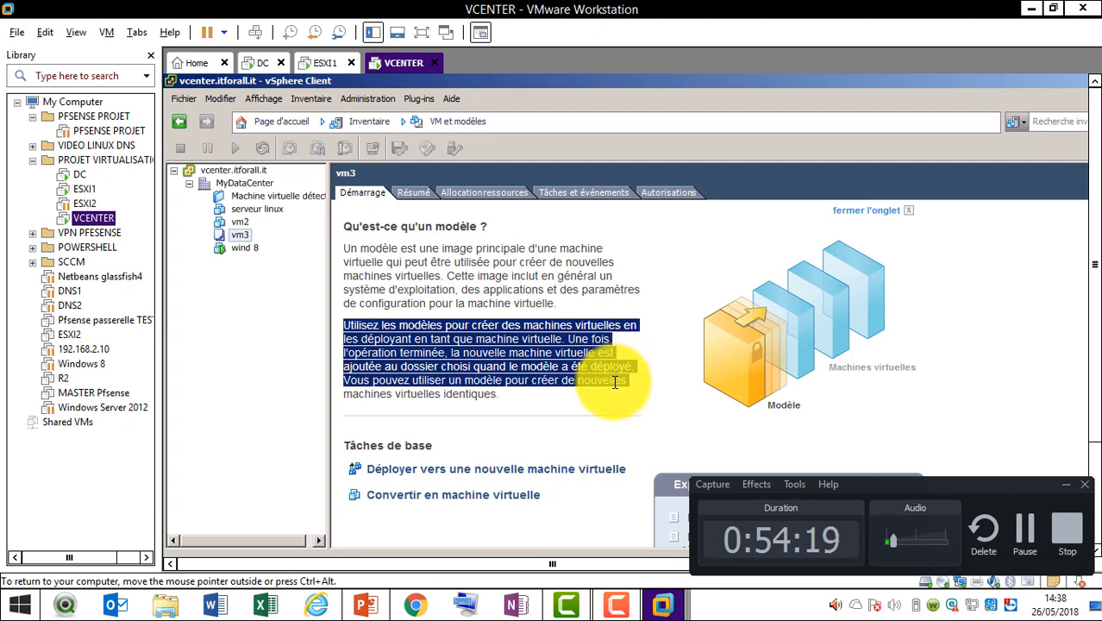
pyautogui.moveTo(615, 383); pyautogui.dragTo(615, 395)
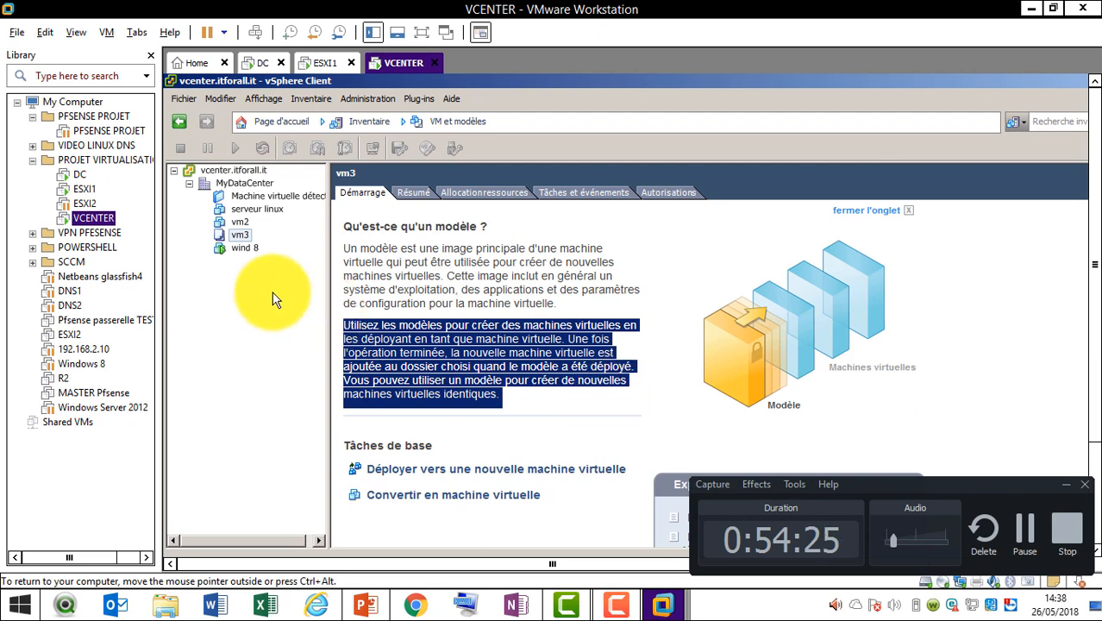
# Start then cancel converting vm3 into a virtual machine, and reopen vm3's actions menu
pyautogui.click(239, 223)
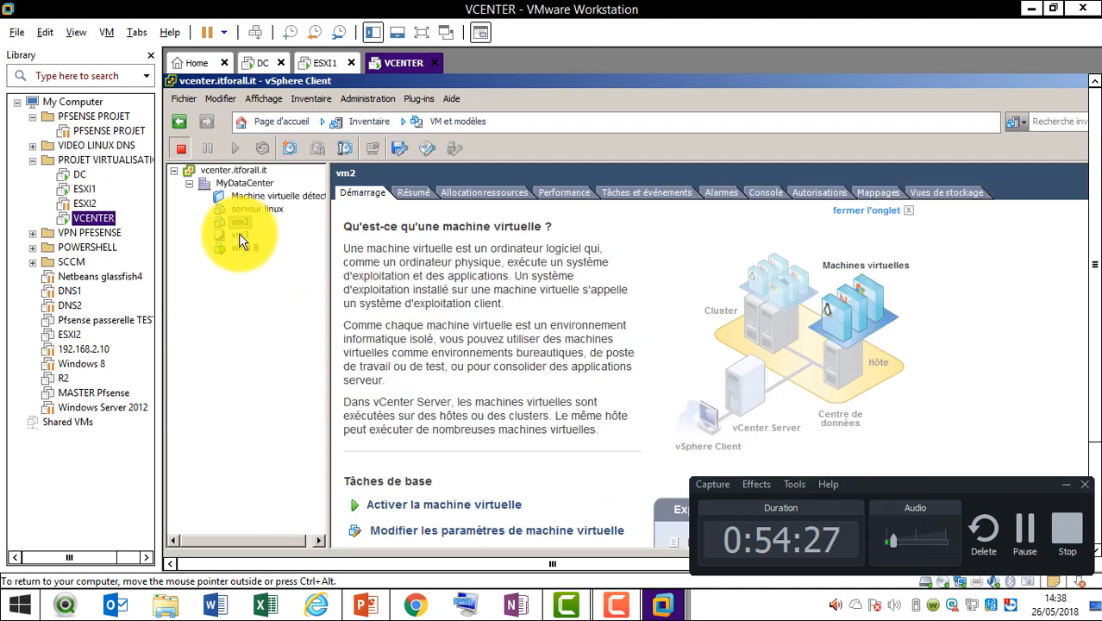
pyautogui.click(241, 235)
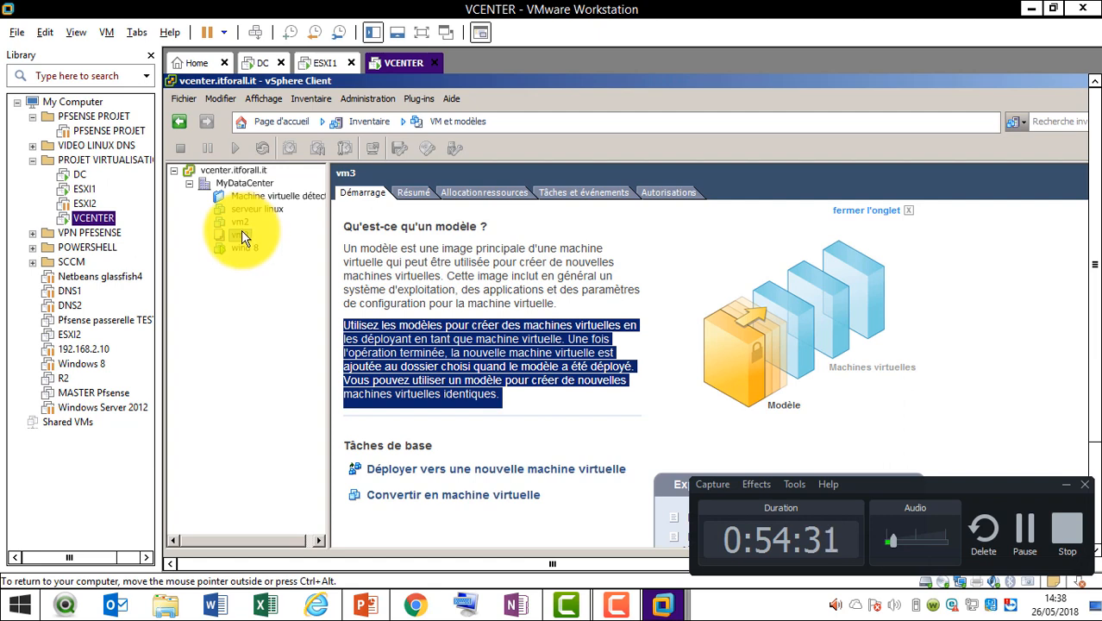
pyautogui.rightClick(242, 234)
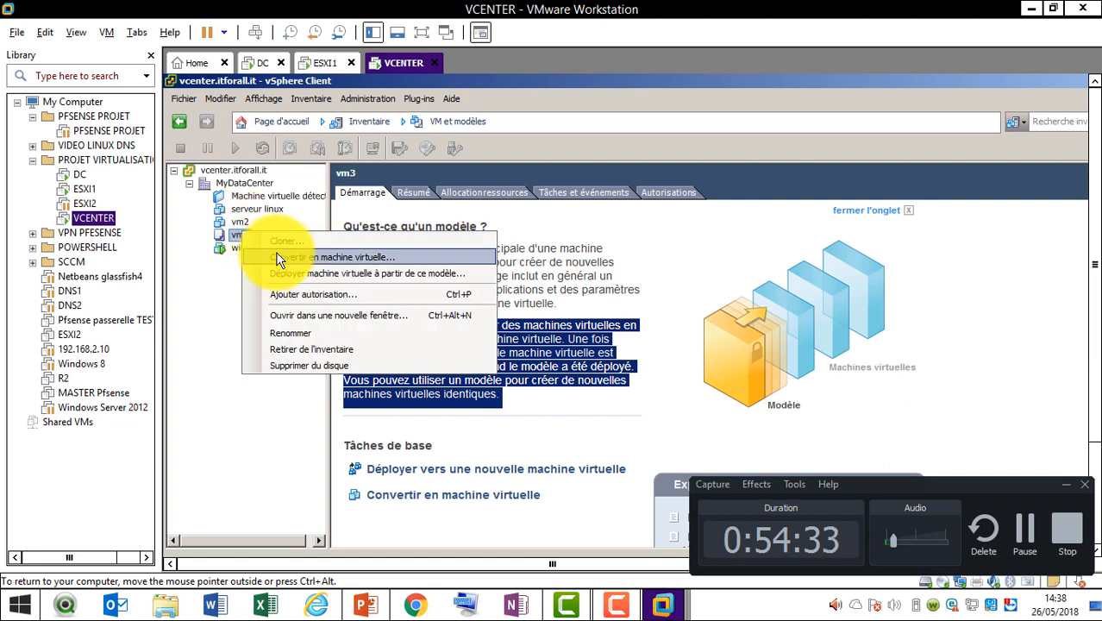
pyautogui.click(277, 252)
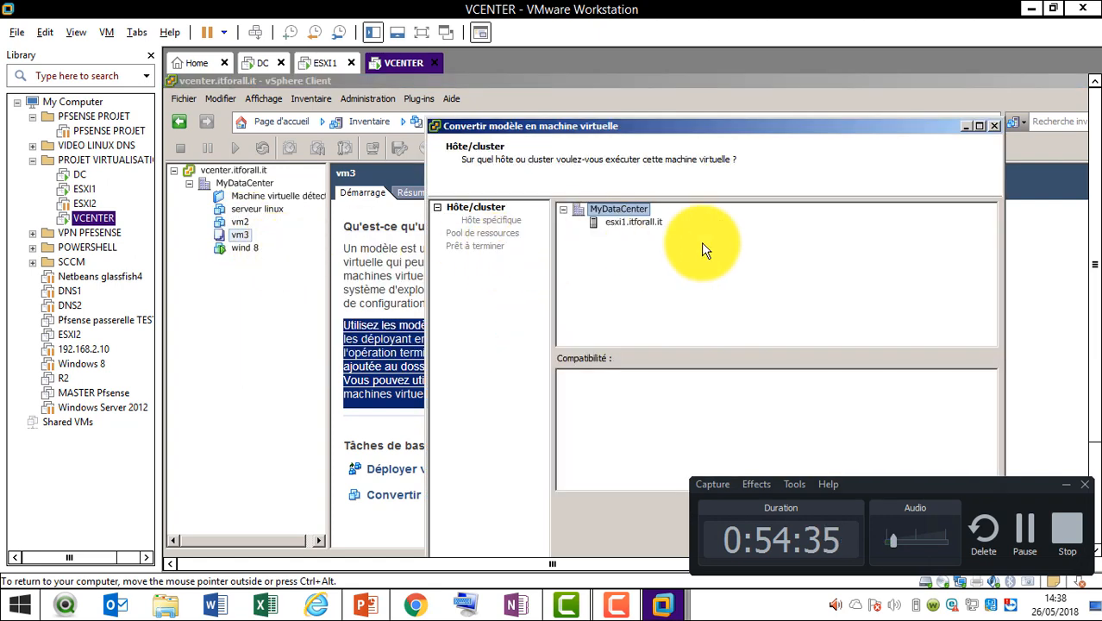
pyautogui.click(996, 128)
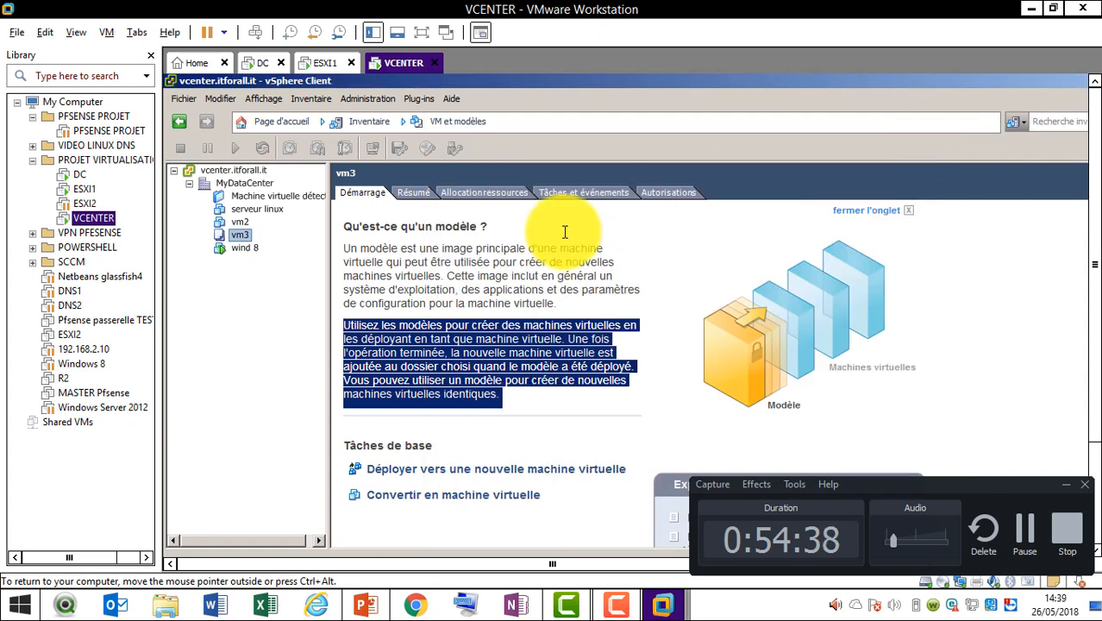
pyautogui.rightClick(243, 238)
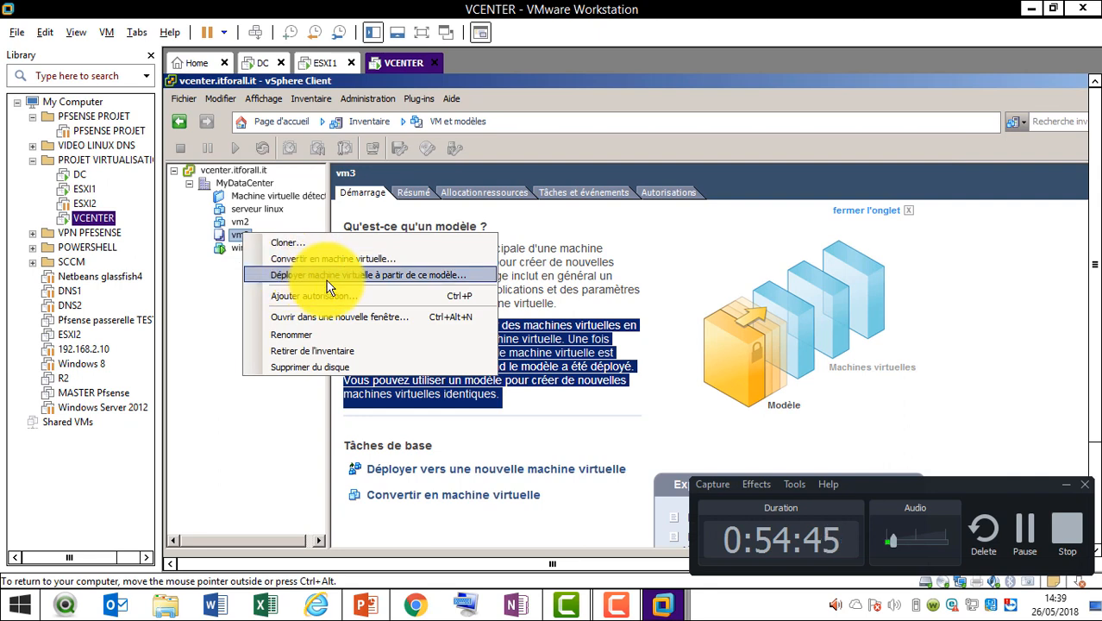
# Start deploying from the vm3 template, naming the new machine vm4 and placing it in MyDataCenter
pyautogui.click(327, 277)
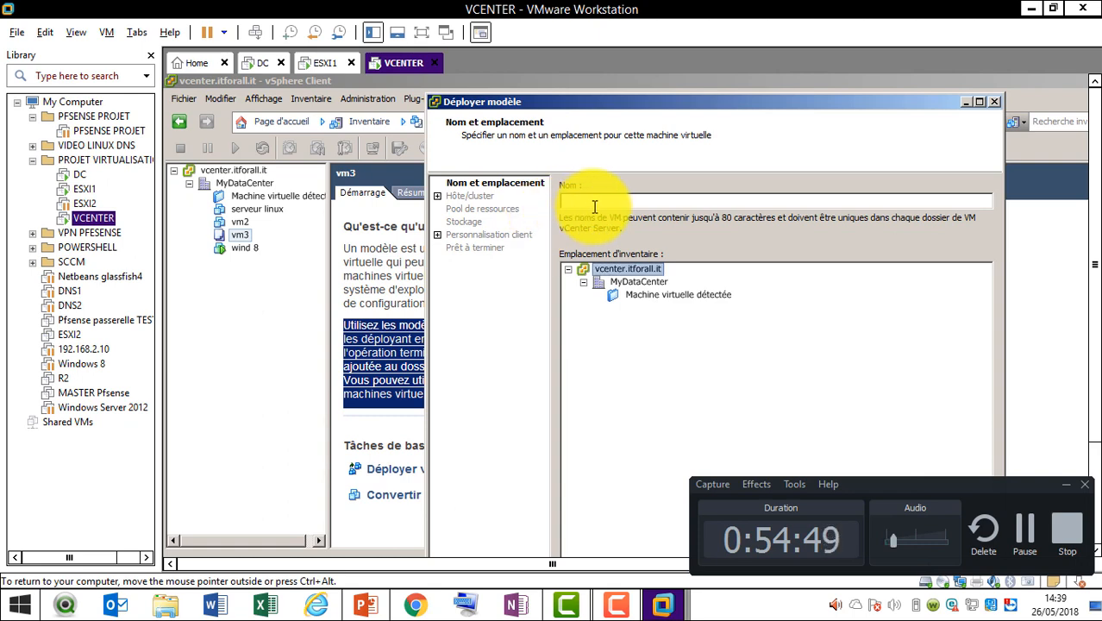
pyautogui.write('4')
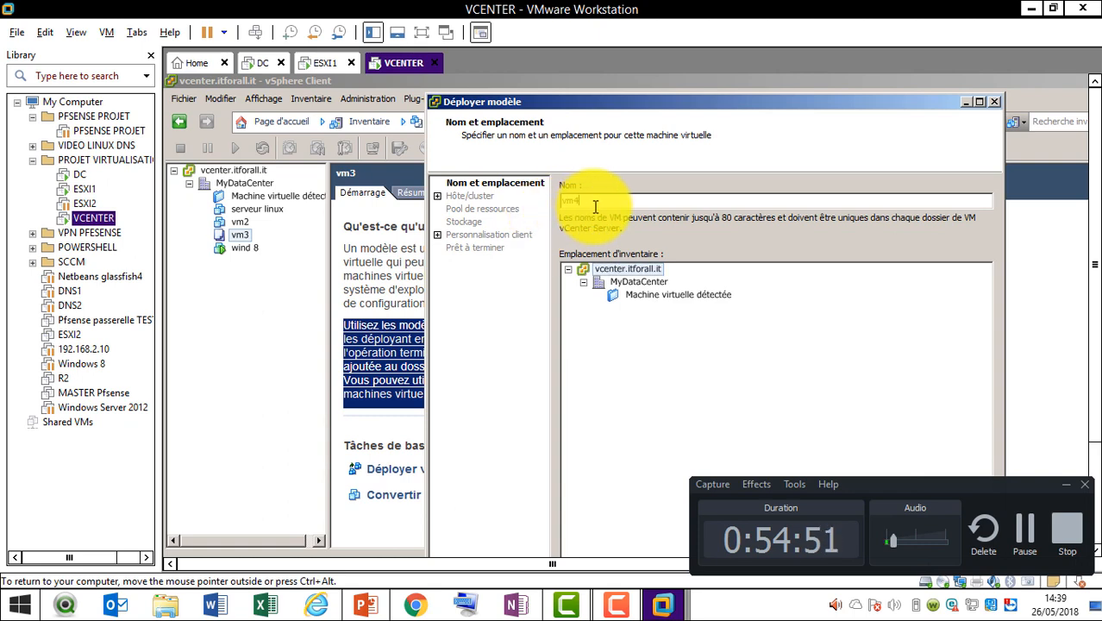
pyautogui.click(658, 286)
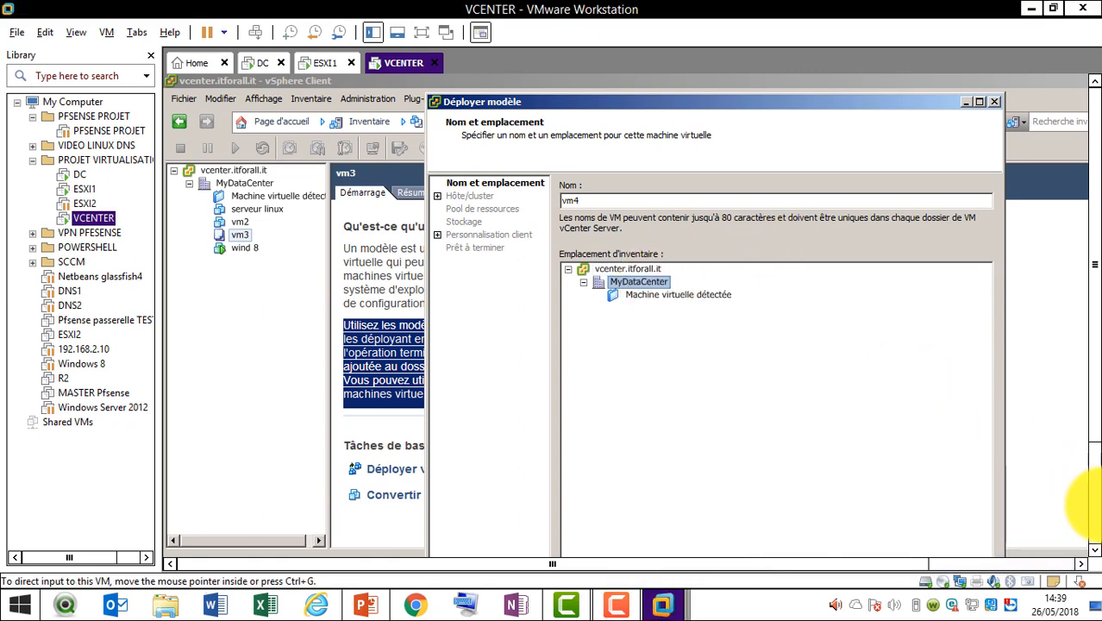
pyautogui.click(1094, 512)
pyautogui.click(884, 477)
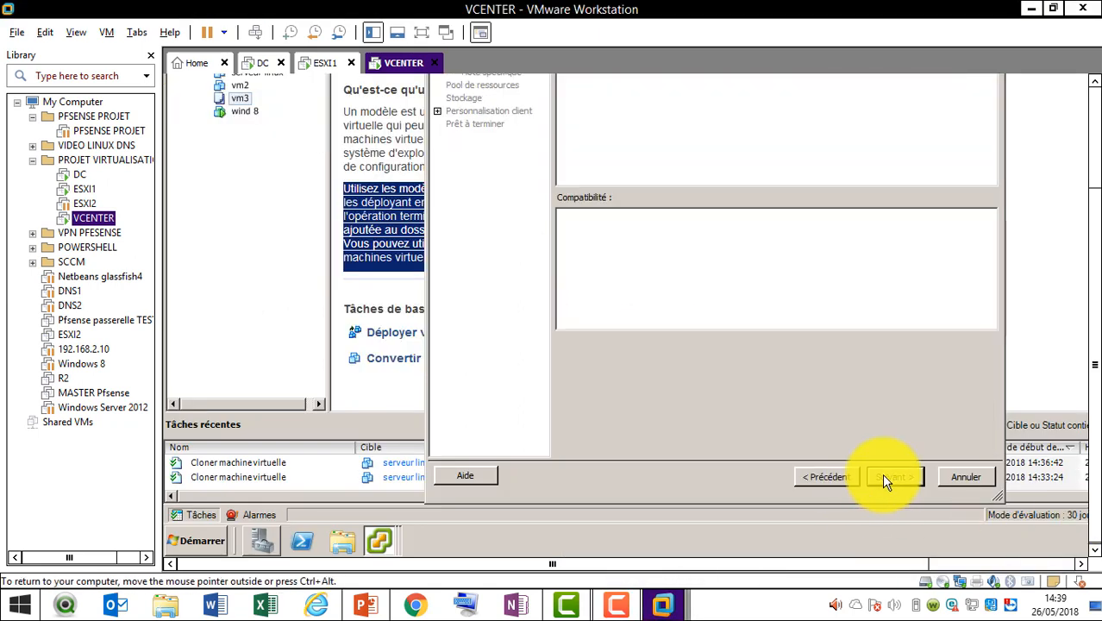
# Choose esxi1.itforall.it as the host for vm4
pyautogui.click(1095, 155)
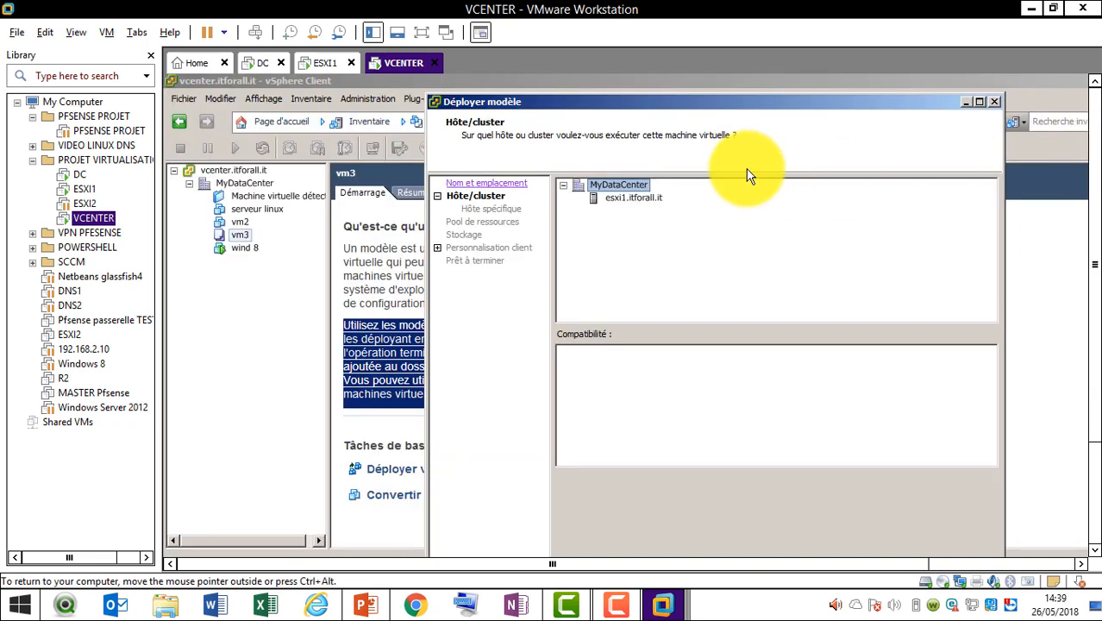
pyautogui.click(645, 200)
pyautogui.click(1093, 483)
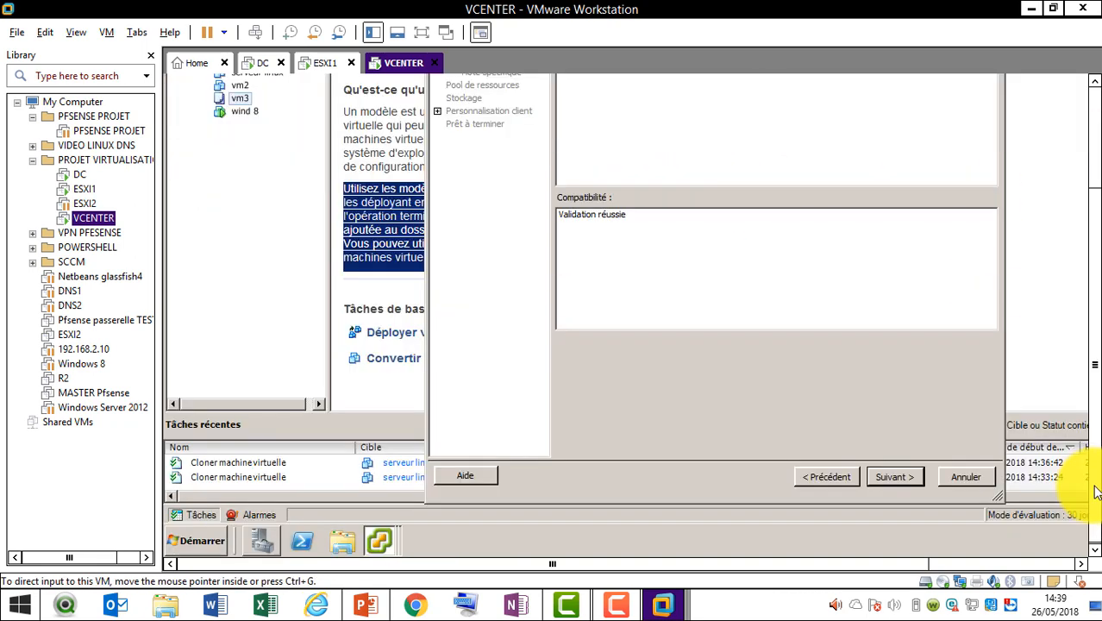
pyautogui.click(893, 480)
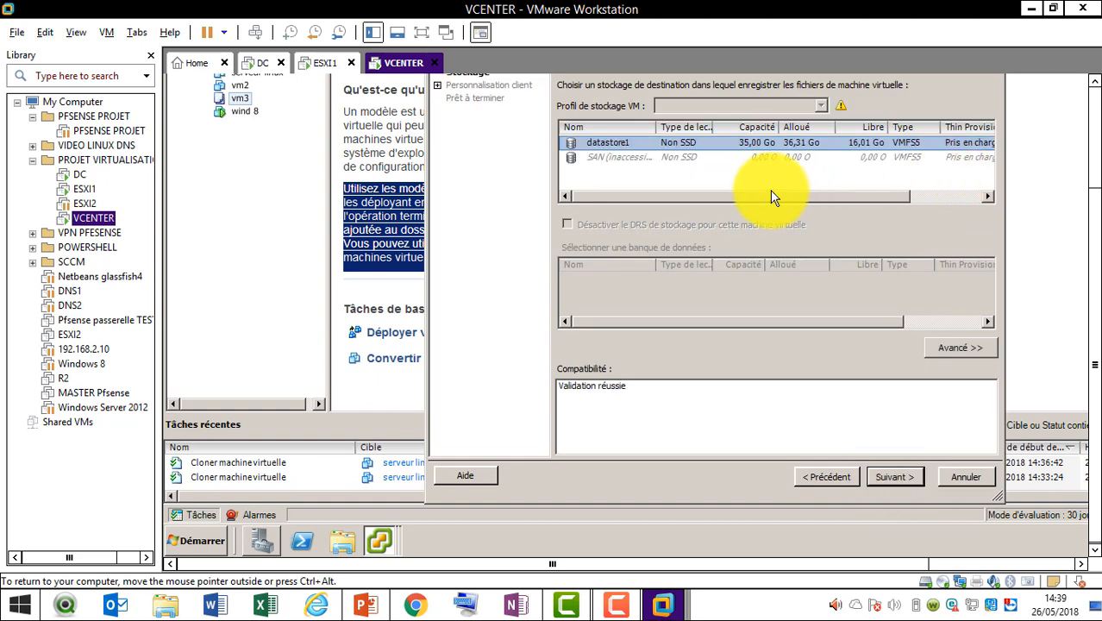
# Use a Thin Provision disk on datastore1, skip guest customisation and finish deploying vm4
pyautogui.click(1095, 148)
pyautogui.click(908, 200)
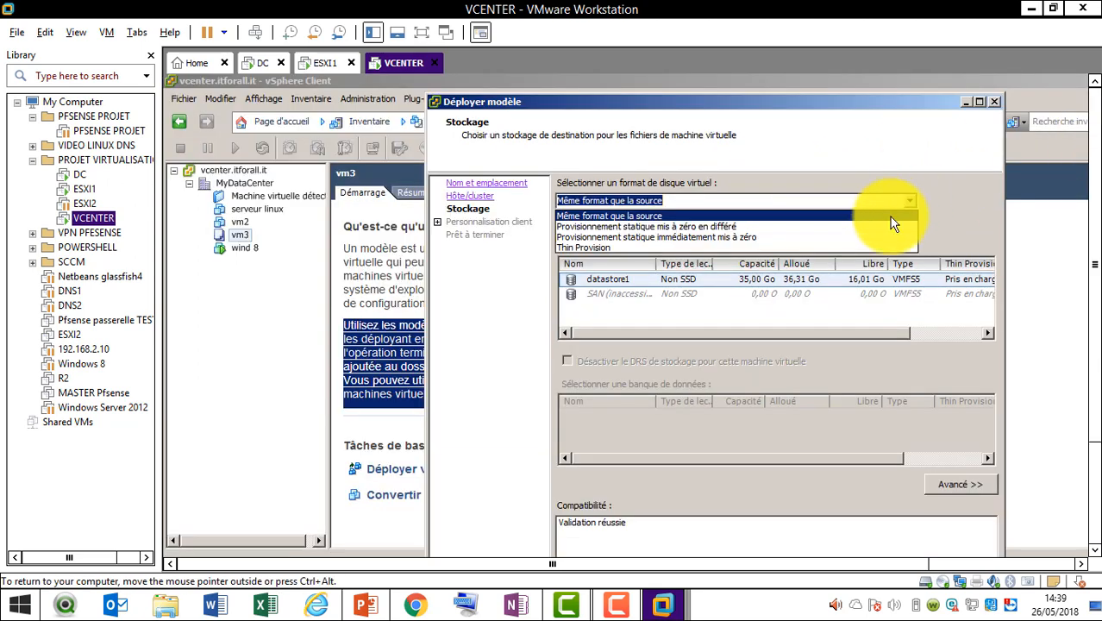
pyautogui.click(851, 249)
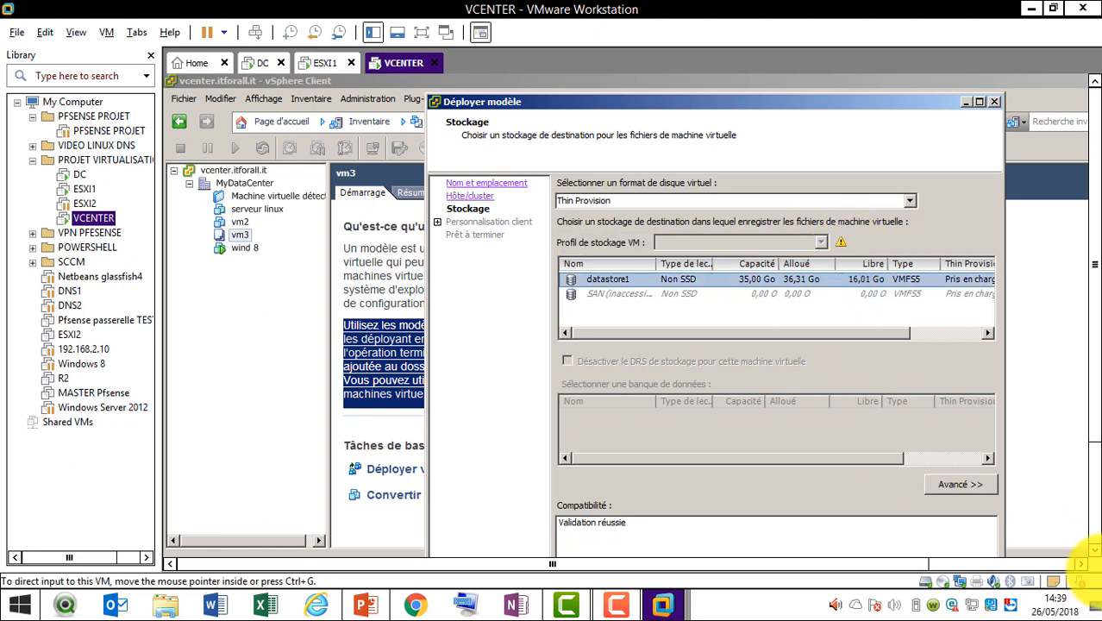
pyautogui.click(1094, 532)
pyautogui.click(894, 479)
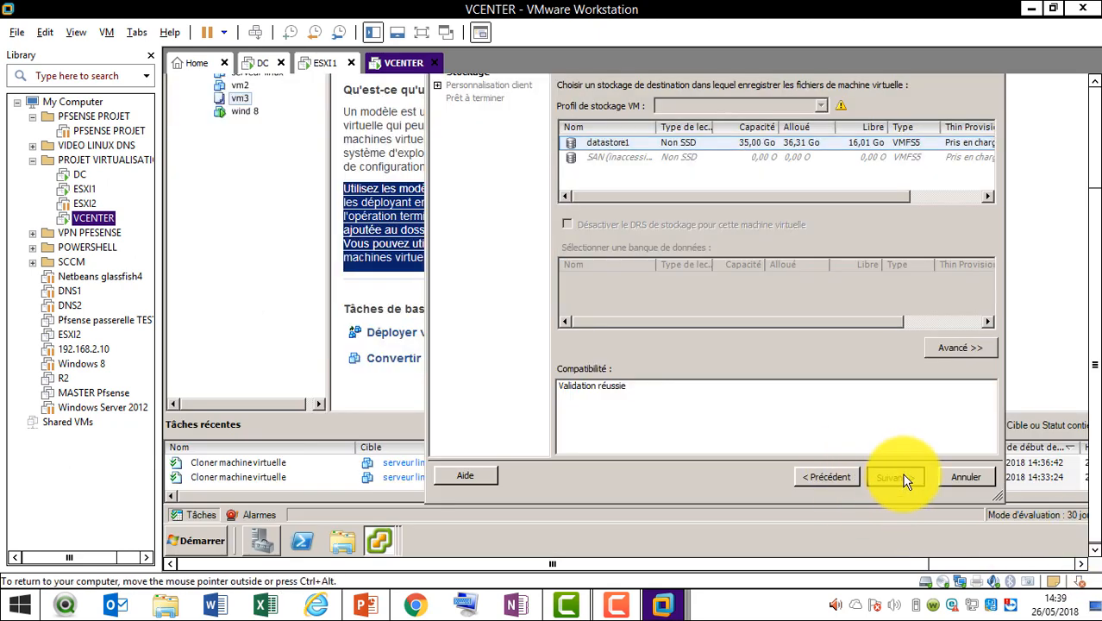
pyautogui.click(1091, 156)
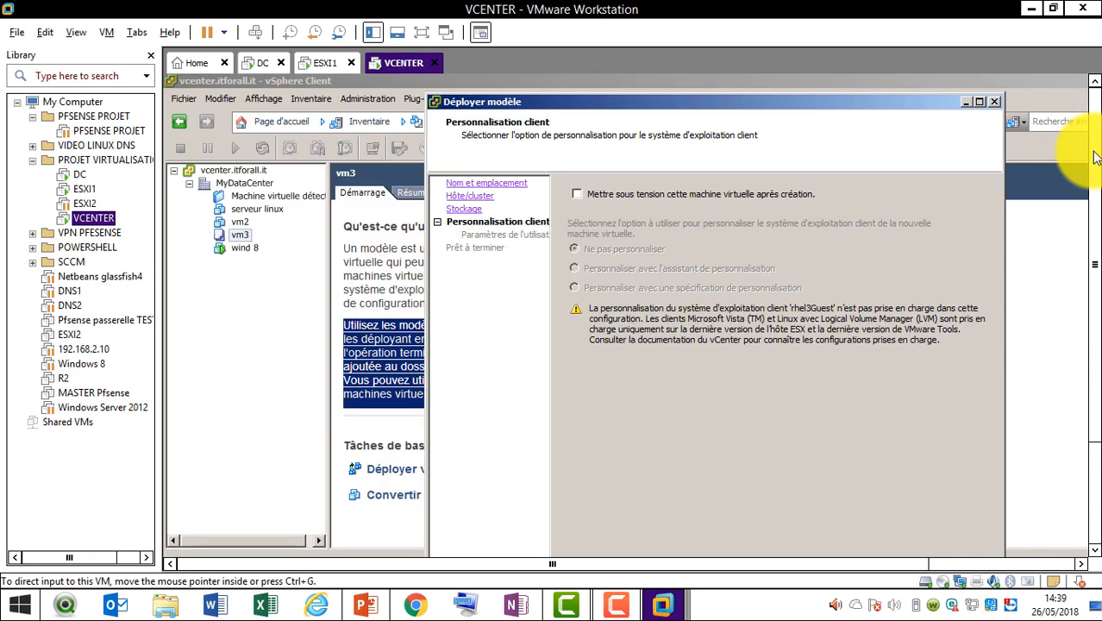
pyautogui.click(1093, 455)
pyautogui.click(909, 474)
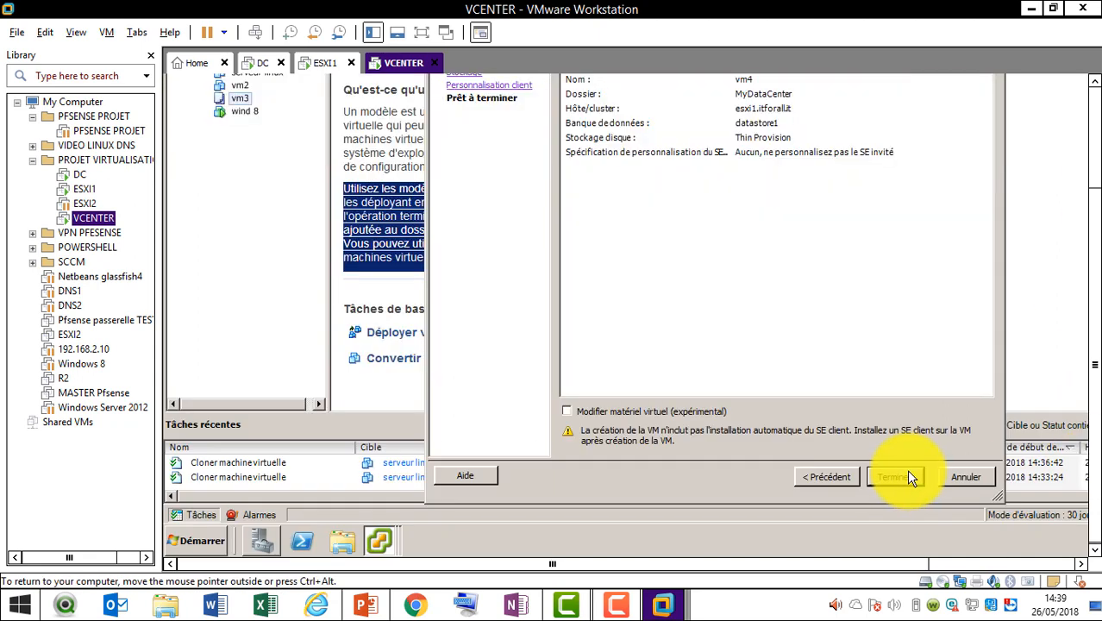
pyautogui.click(909, 474)
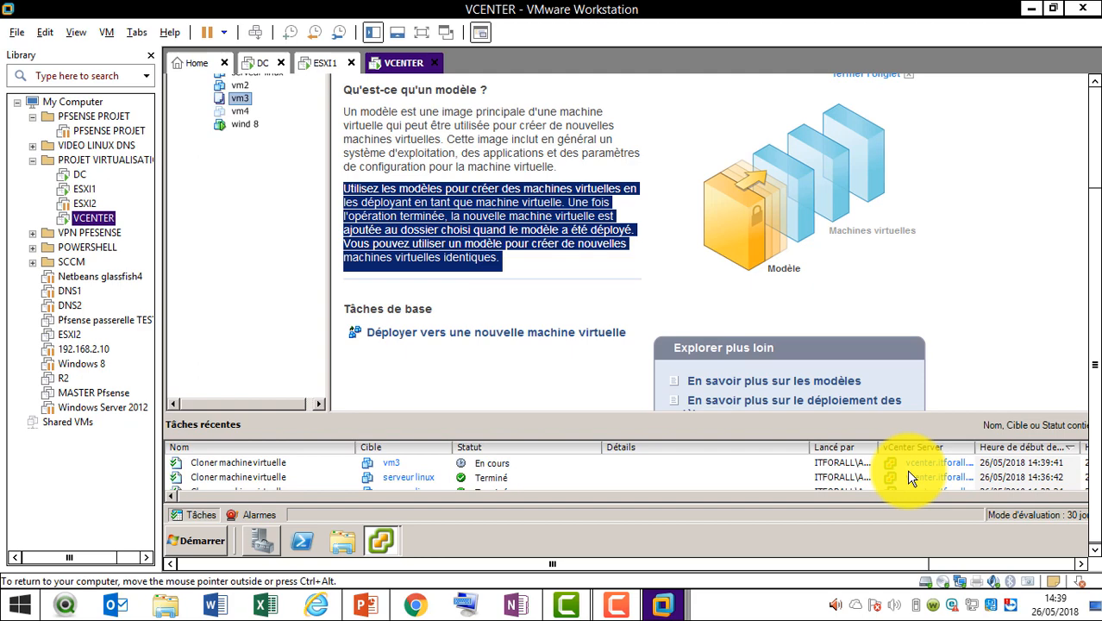
pyautogui.click(1095, 117)
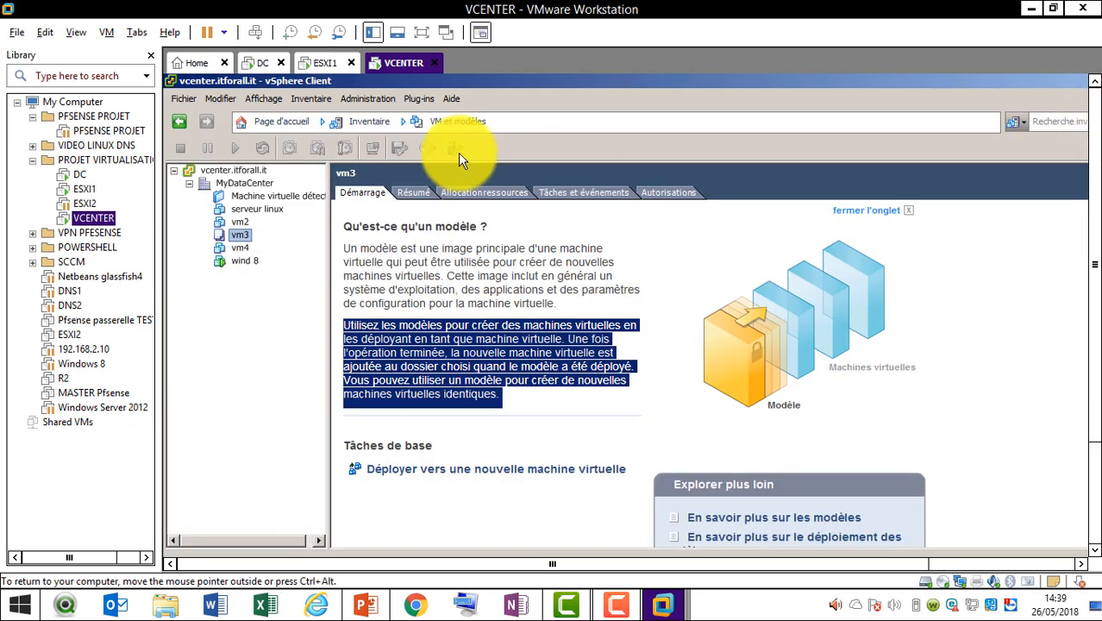
# Browse vm4, vm3, serveur linux and wind 8 in the inventory, then switch to the PowerPoint presentation
pyautogui.click(243, 247)
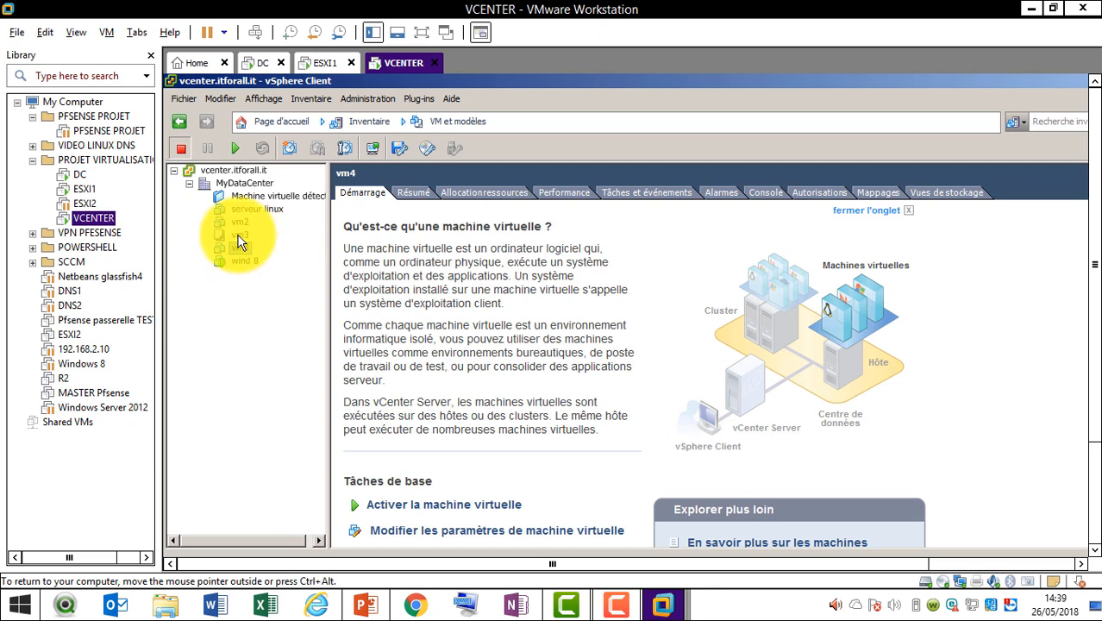
pyautogui.click(241, 239)
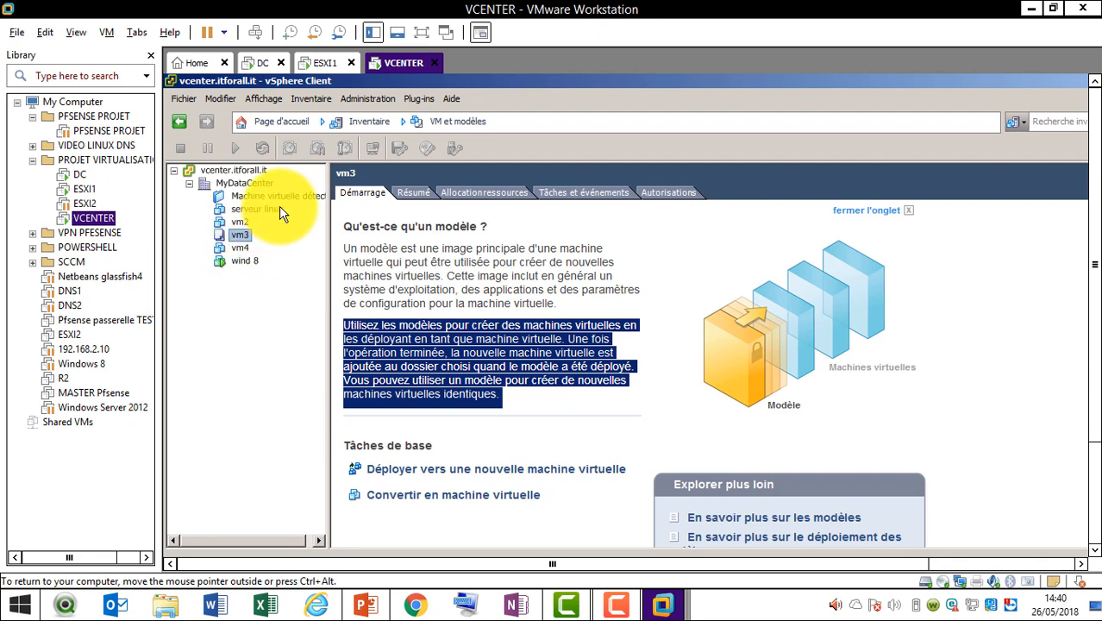
pyautogui.click(280, 214)
pyautogui.click(243, 235)
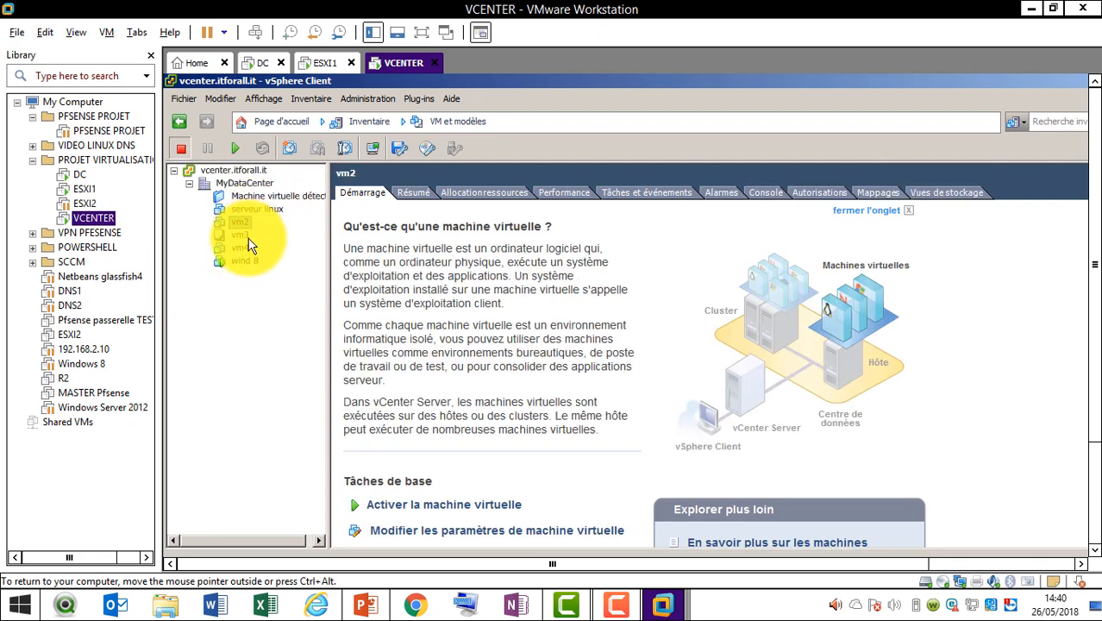
pyautogui.click(245, 248)
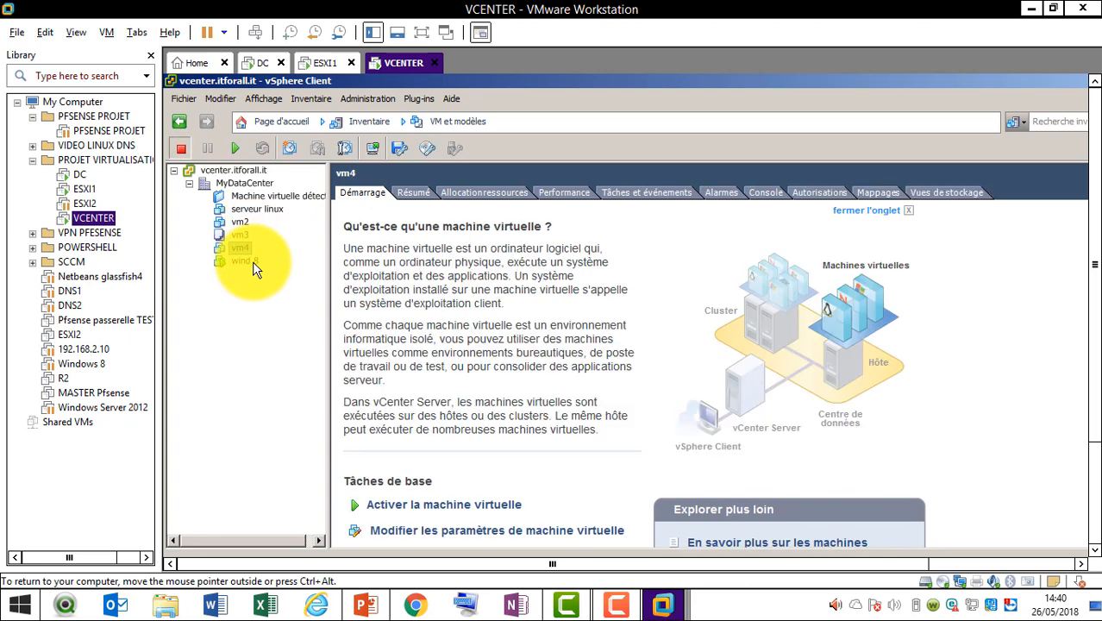
pyautogui.click(253, 261)
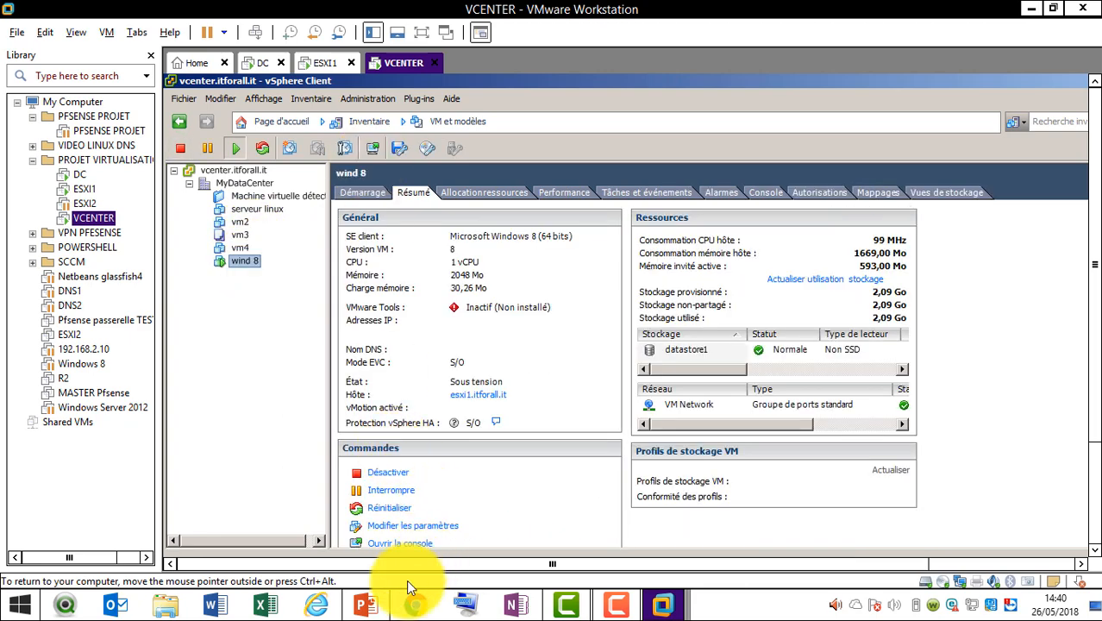
pyautogui.click(366, 604)
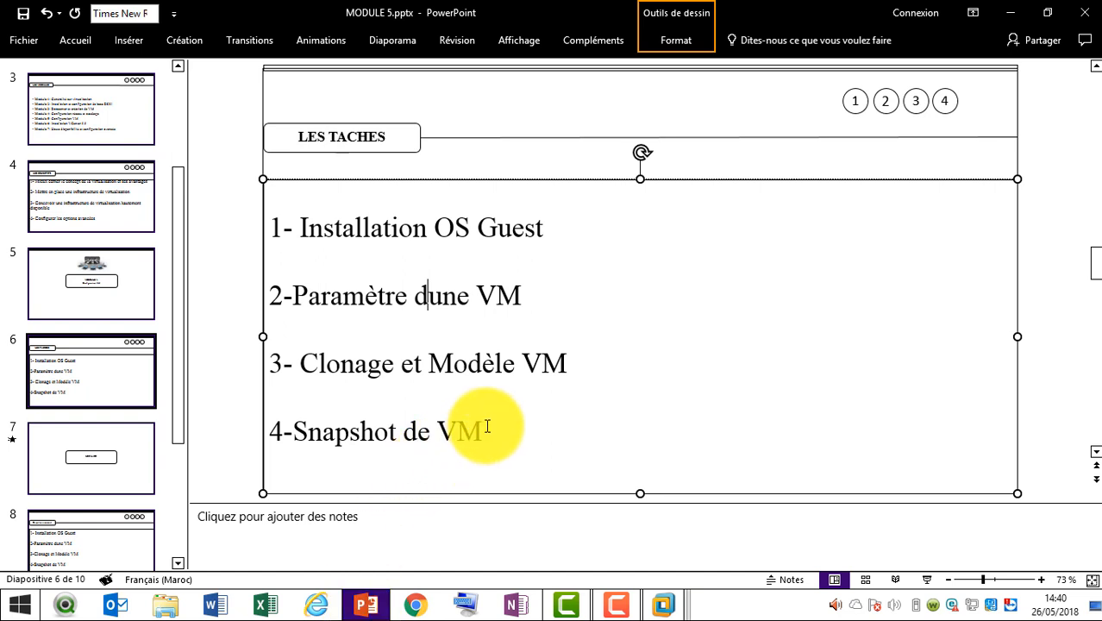
# Highlight the '4-Snapshot de VM' line on slide 6 and minimise PowerPoint
pyautogui.tripleClick(364, 432)
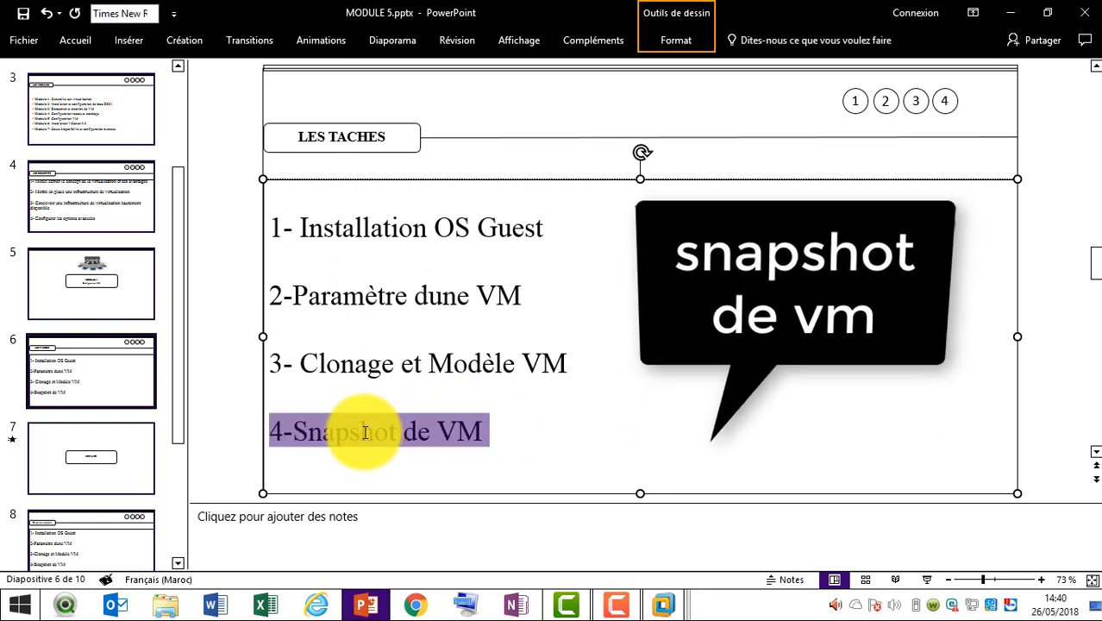
pyautogui.click(367, 605)
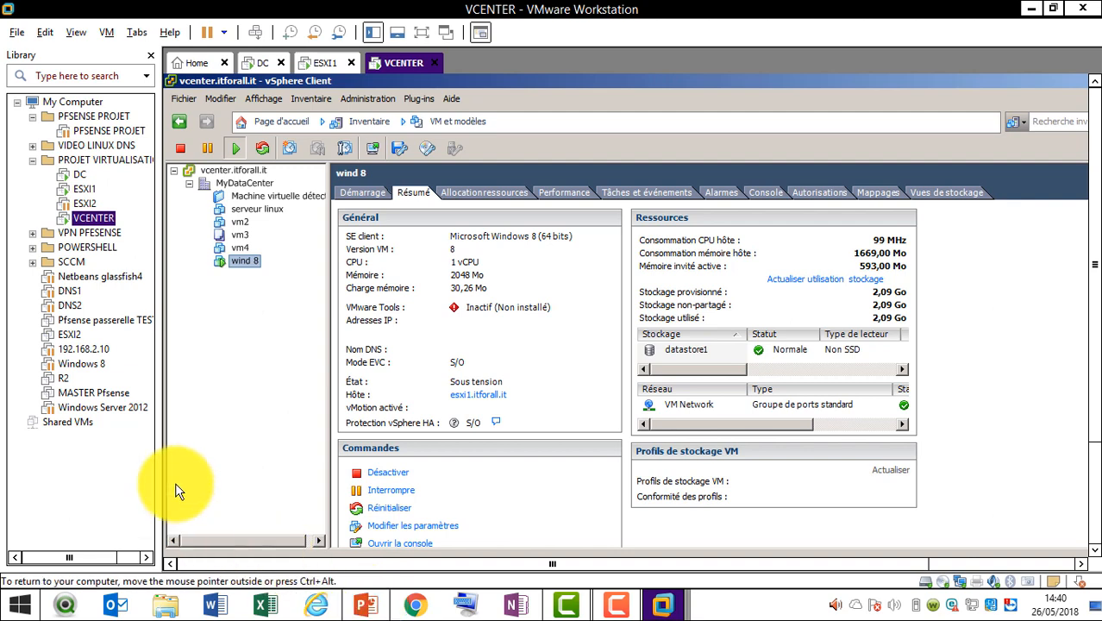
# Close the serveur linux console and bring up the 'wind 8 sur esxi1.itforall.it' console
pyautogui.click(265, 208)
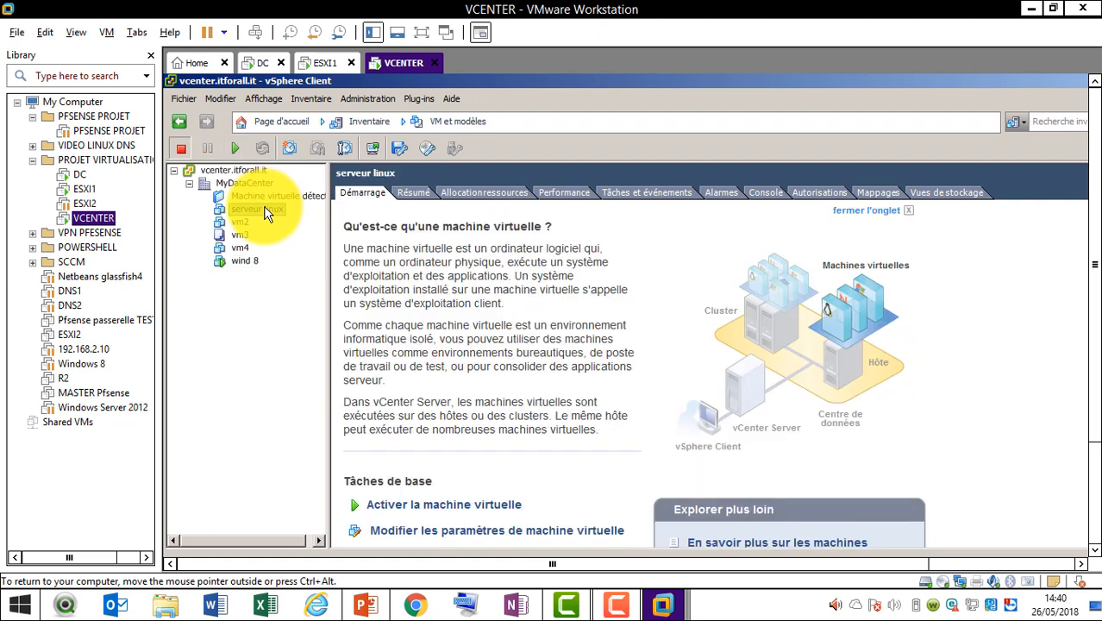
pyautogui.click(379, 153)
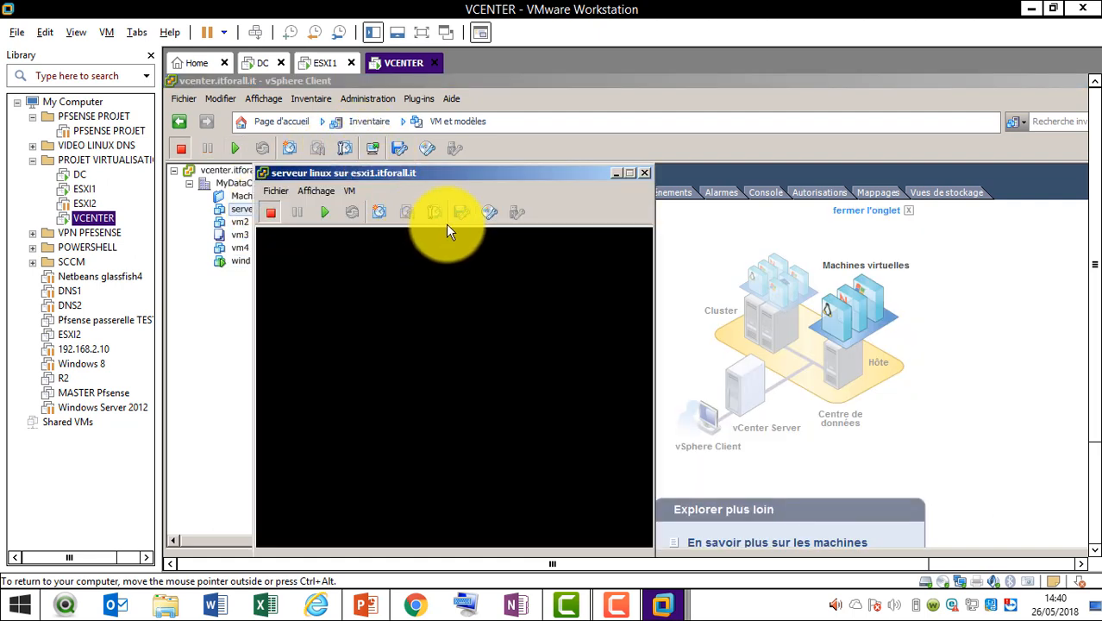
pyautogui.click(642, 172)
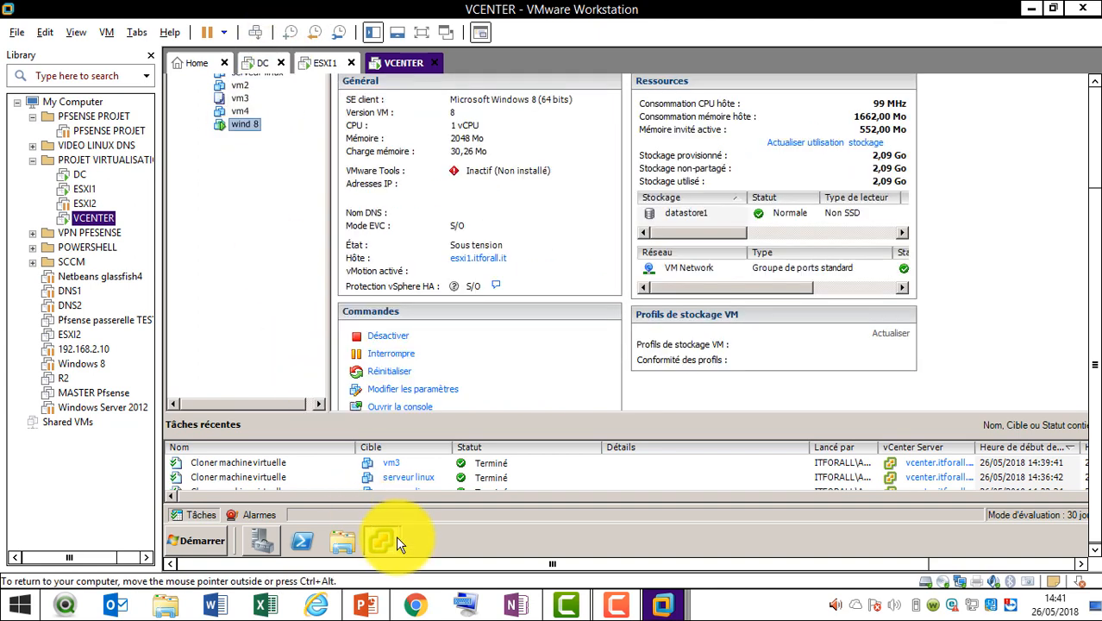
pyautogui.moveTo(389, 546)
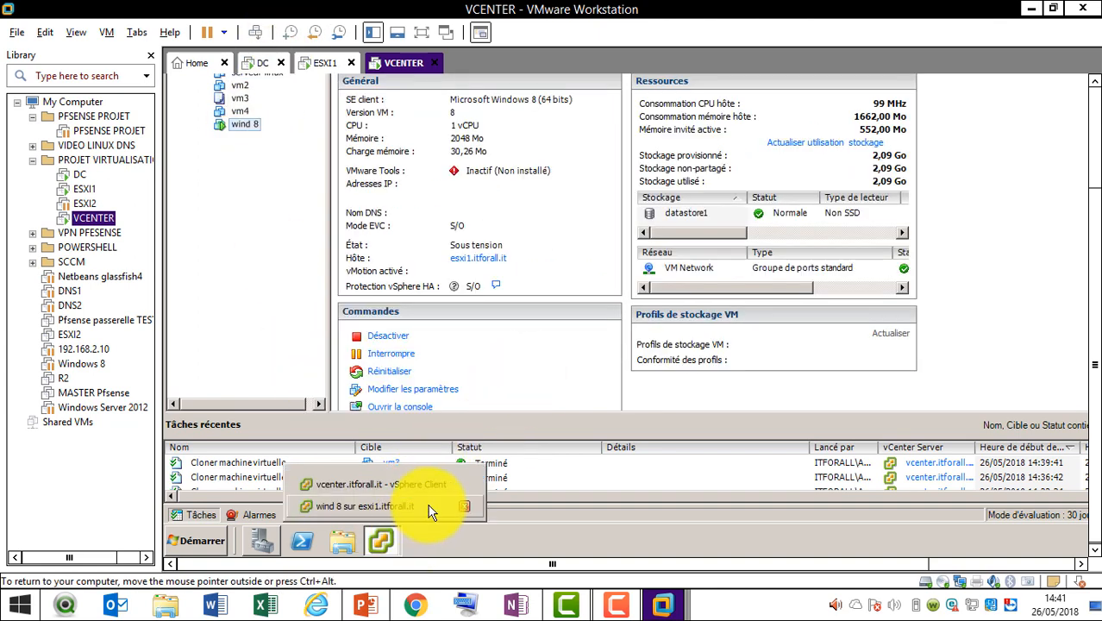
pyautogui.click(428, 509)
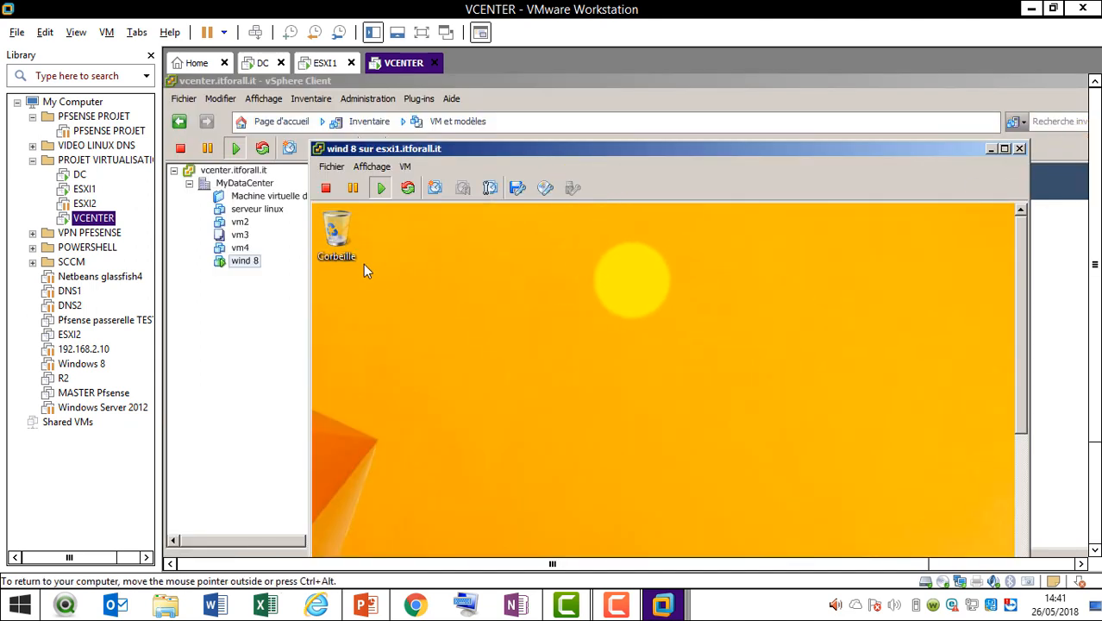
# Release the console with Ctrl+Alt and take a 'vm normal' snapshot of wind 8 including memory
pyautogui.rightClick(381, 283)
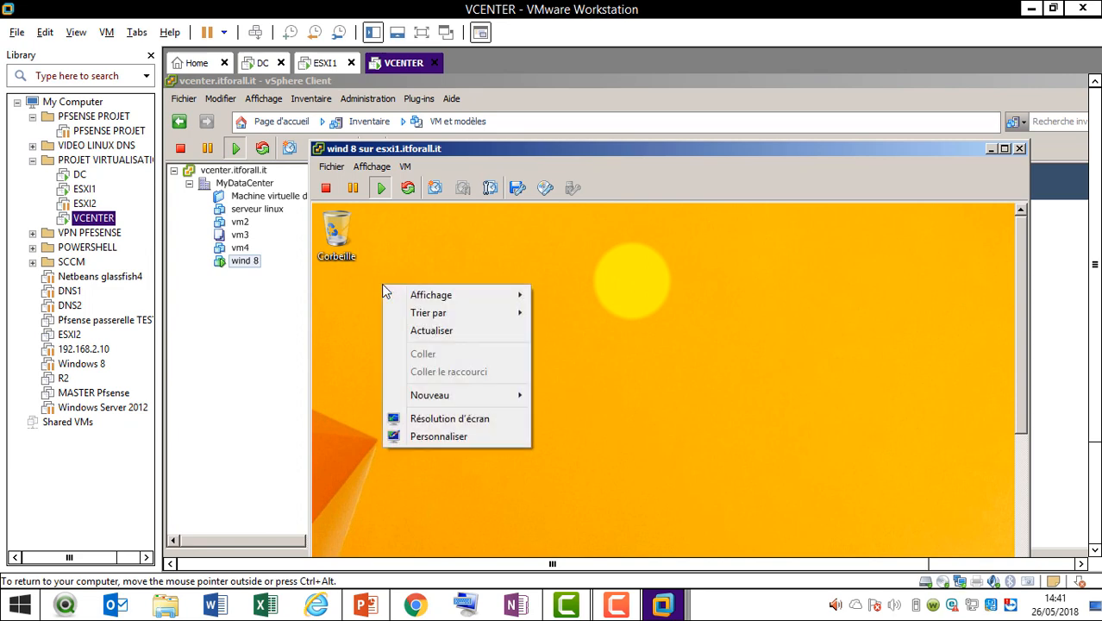
pyautogui.click(447, 216)
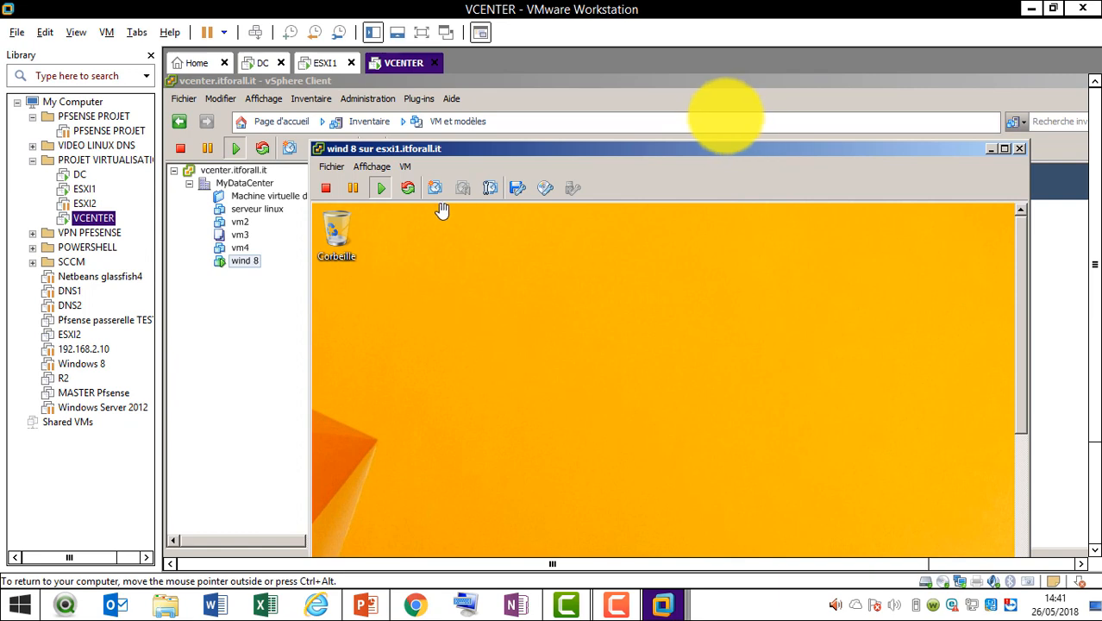
pyautogui.hotkey('ctrl', 'alt')
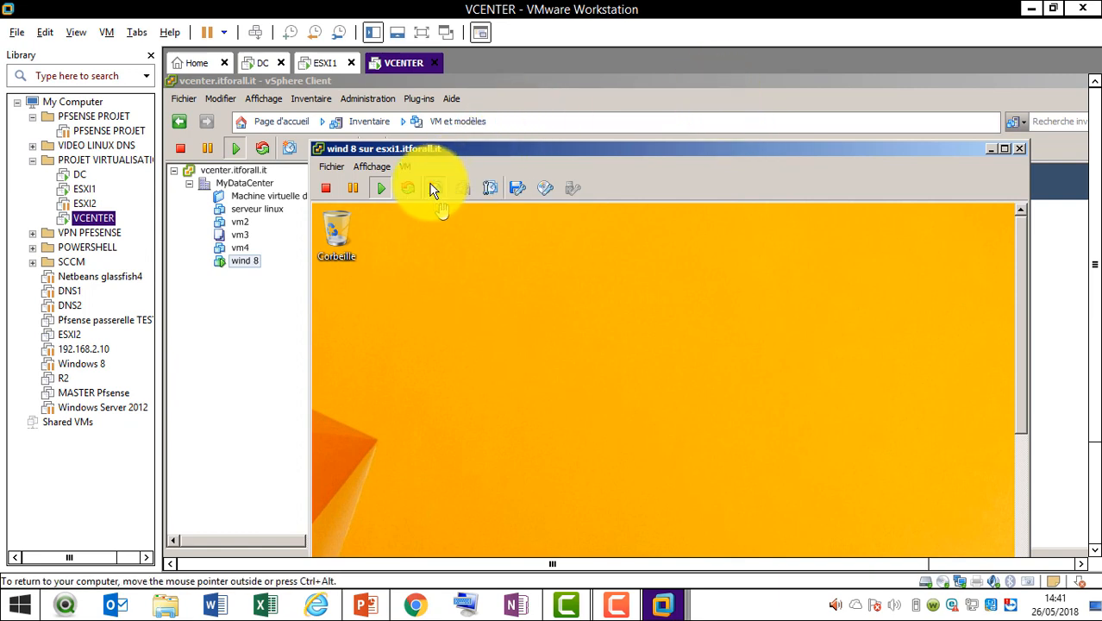
pyautogui.click(434, 188)
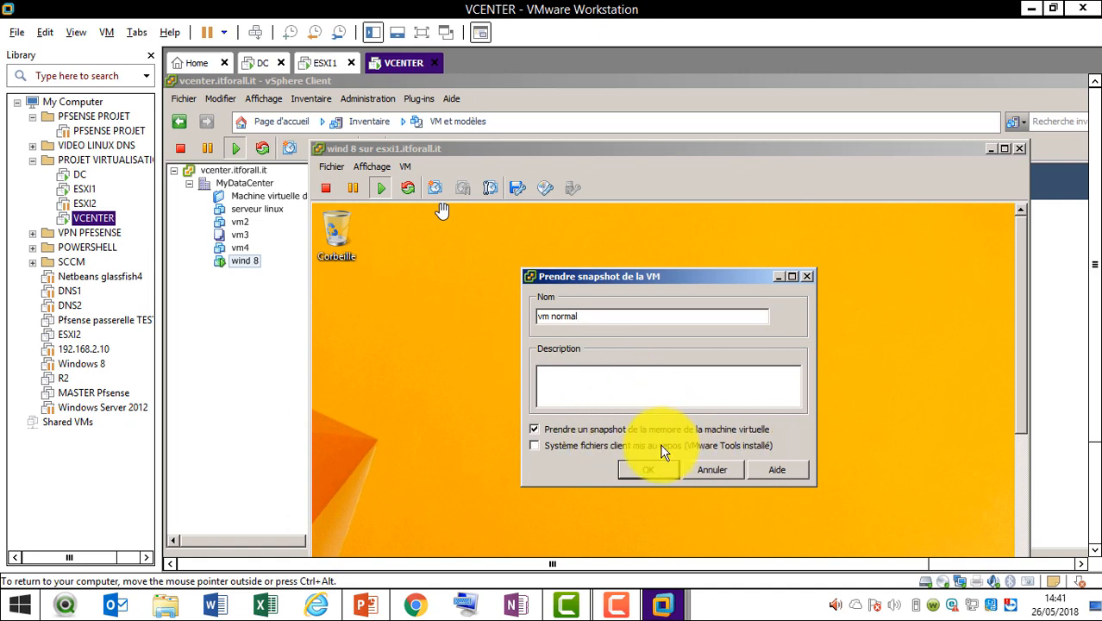
pyautogui.click(658, 472)
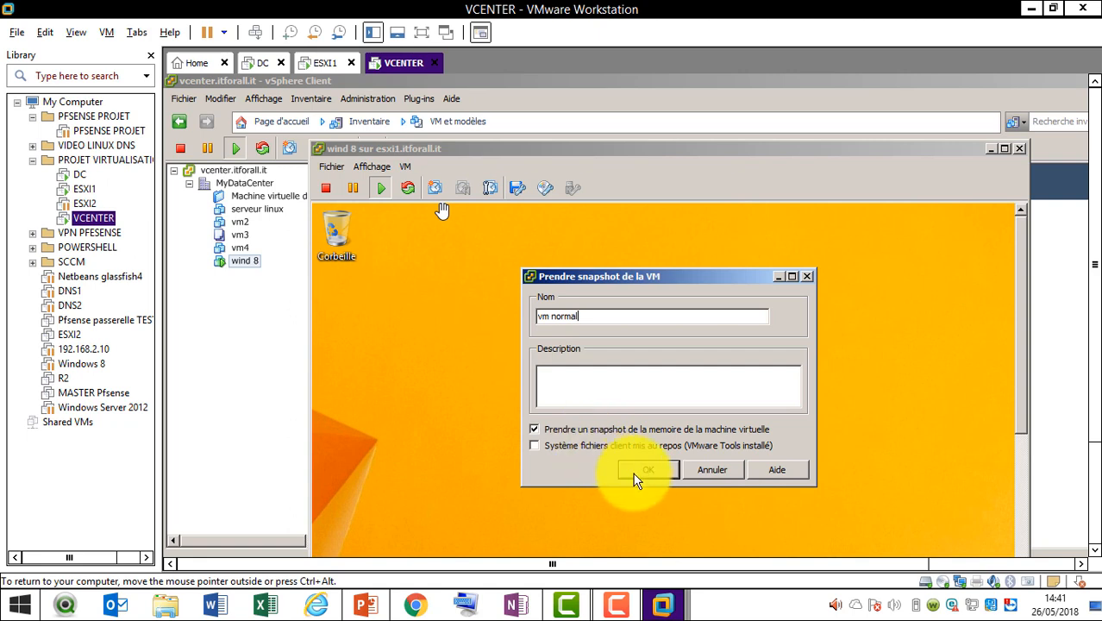
pyautogui.click(637, 476)
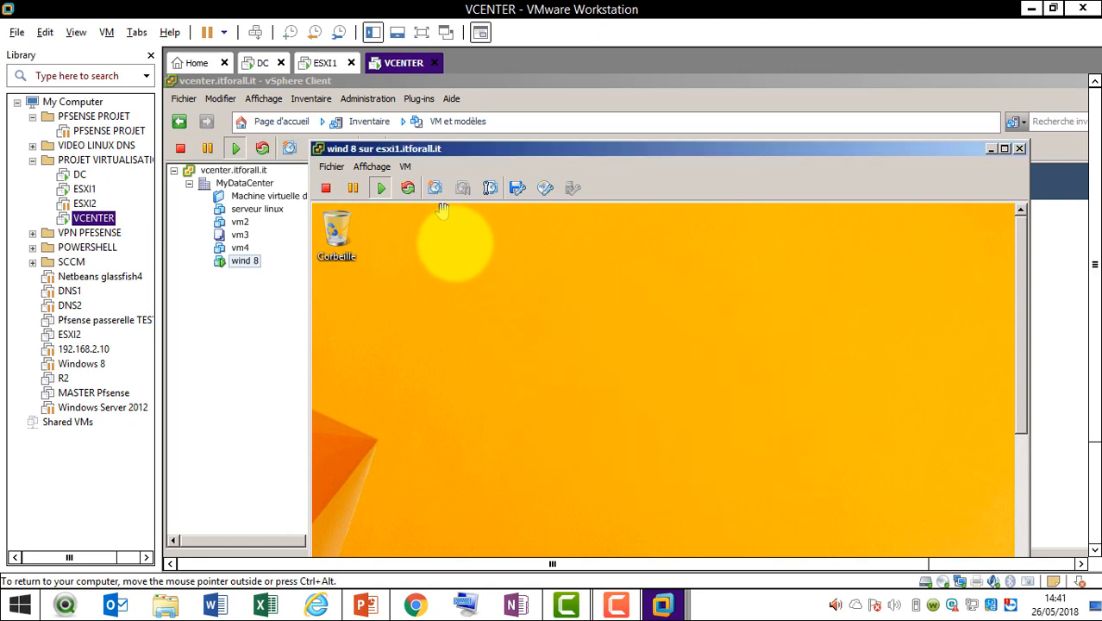
# Create a folder named 'test' on the wind 8 desktop via Nouveau > Dossier
pyautogui.rightClick(439, 218)
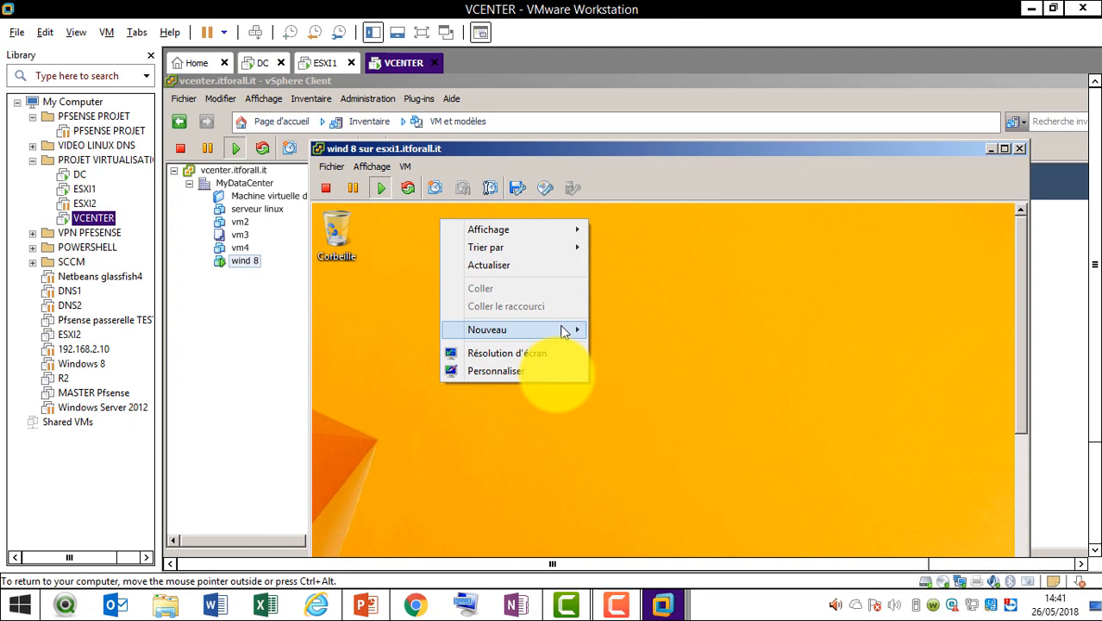
pyautogui.moveTo(568, 330)
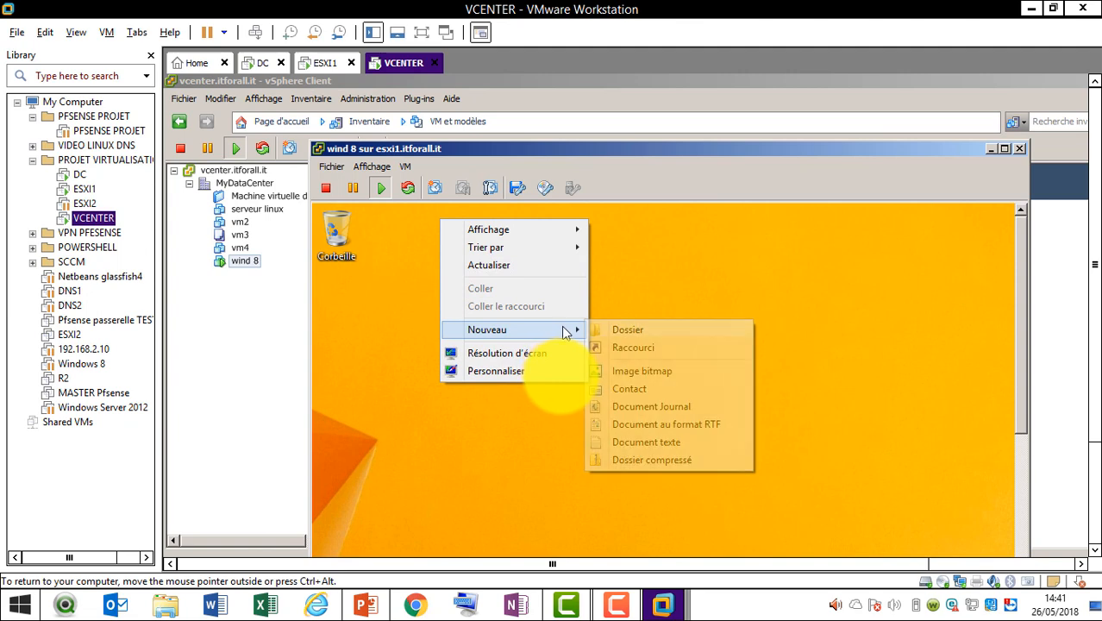
pyautogui.click(622, 331)
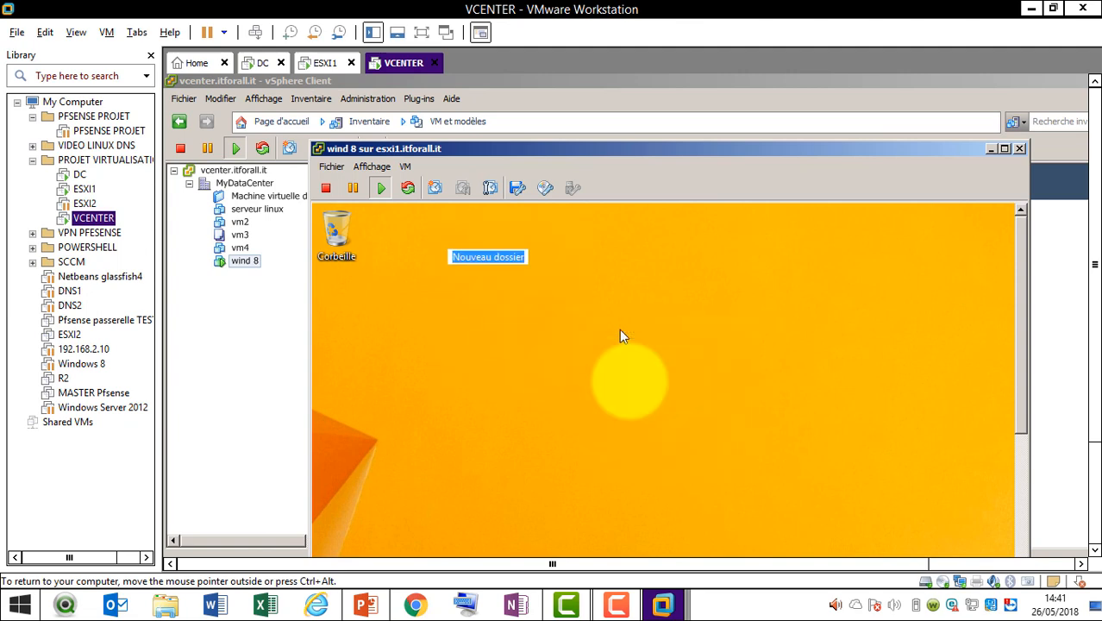
pyautogui.write('test')
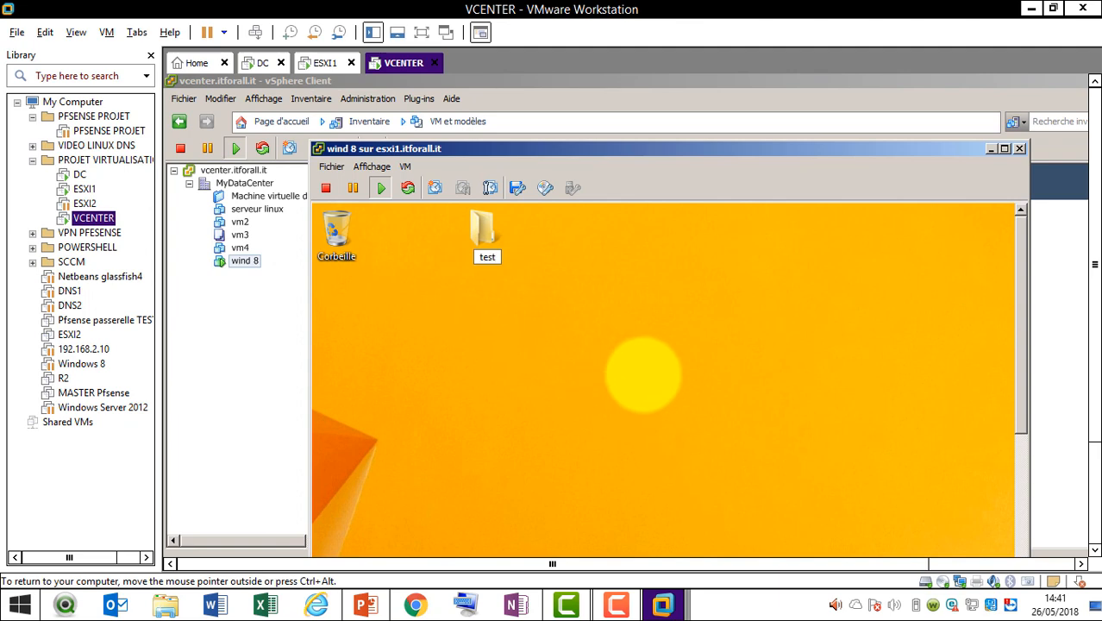
pyautogui.press('Return')
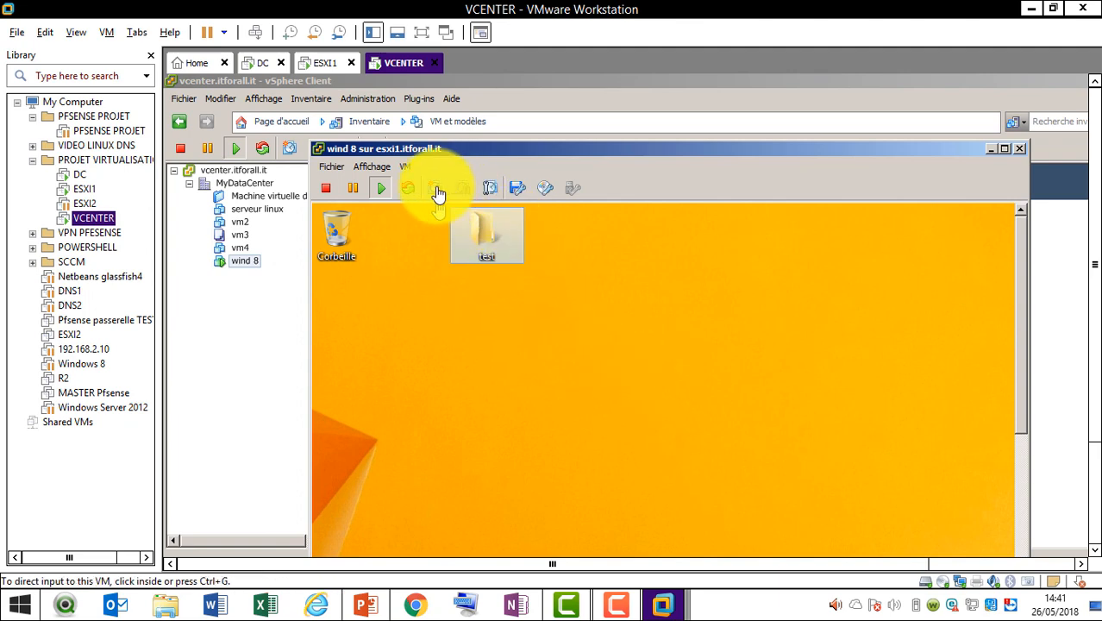
# Take an 'avec dossier' snapshot of wind 8 and open its Snapshot Manager
pyautogui.click(436, 189)
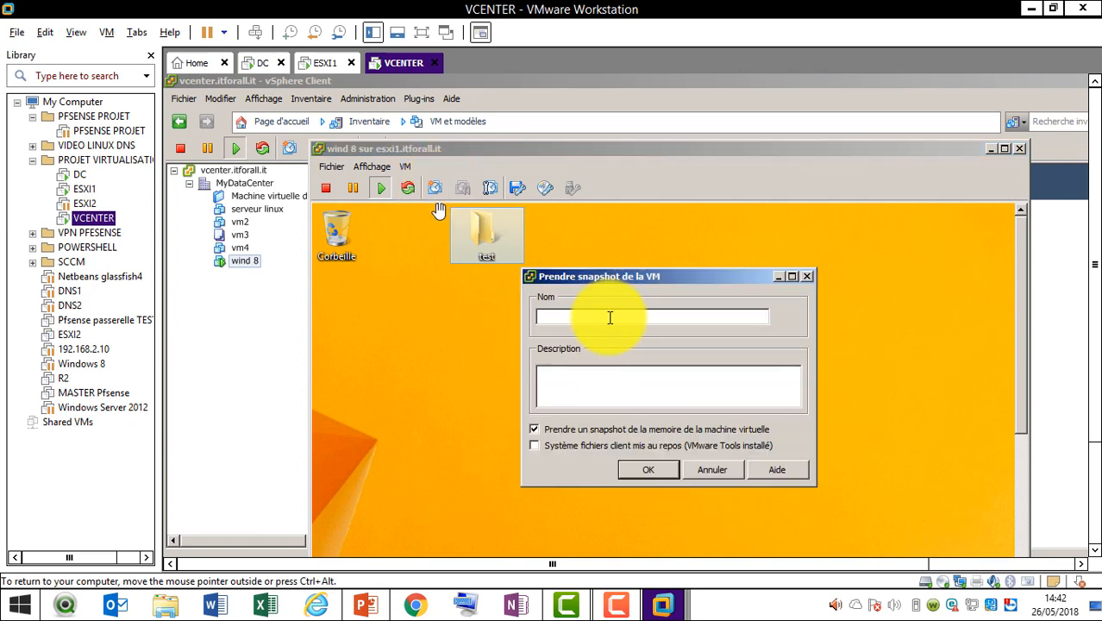
pyautogui.write('dossier')
pyautogui.click(653, 470)
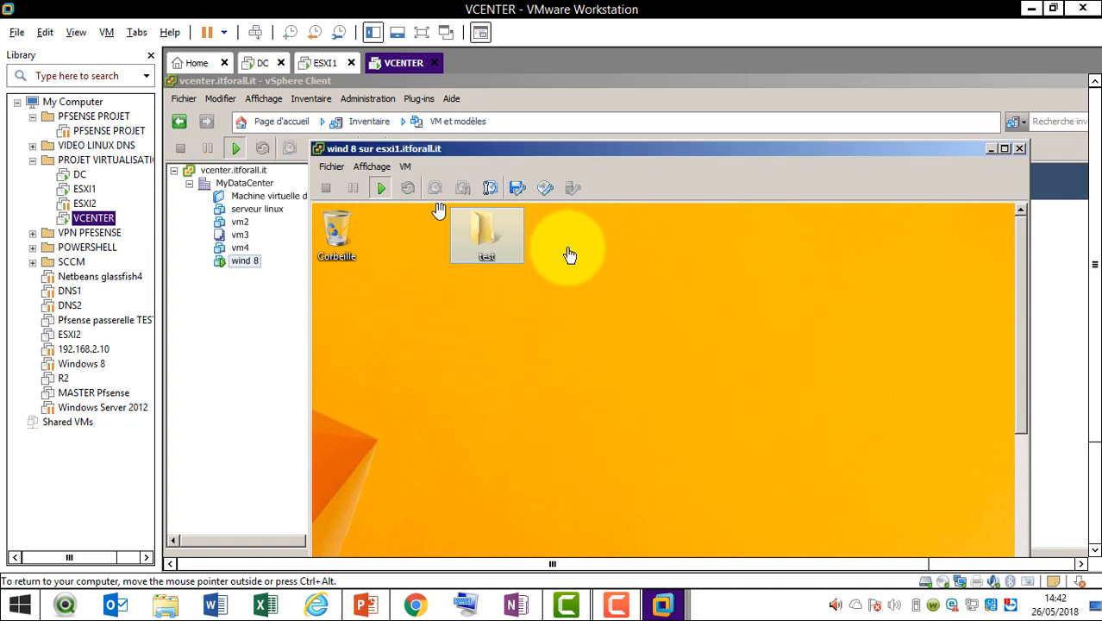
pyautogui.click(491, 189)
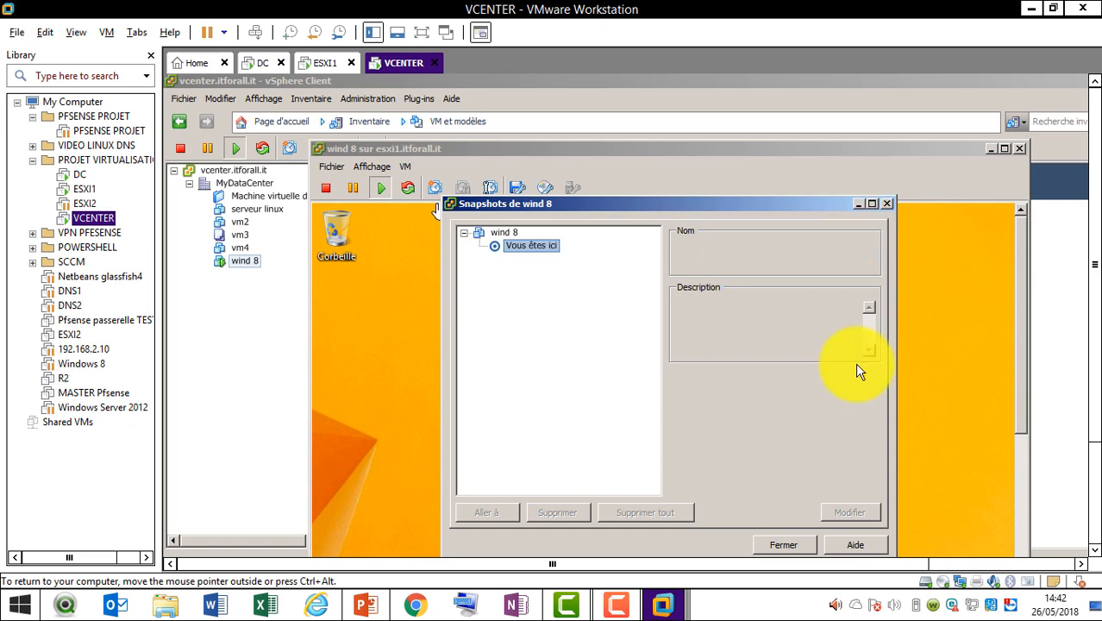
# Close the Snapshot Manager and take a 'test' snapshot of wind 8 with the guest file system quiesced
pyautogui.click(800, 540)
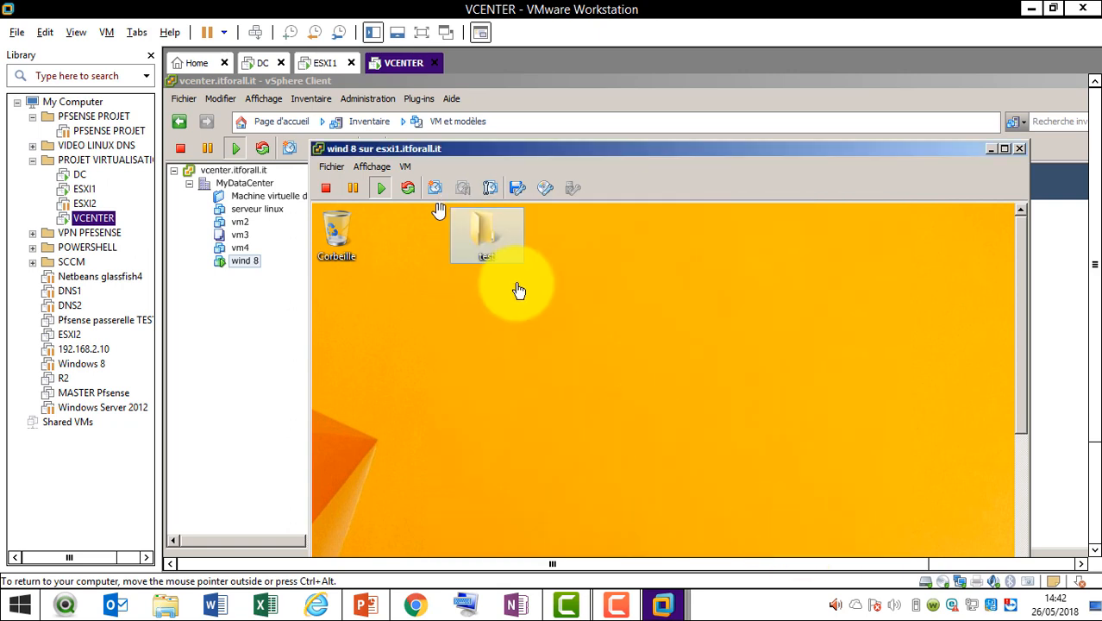
pyautogui.click(435, 187)
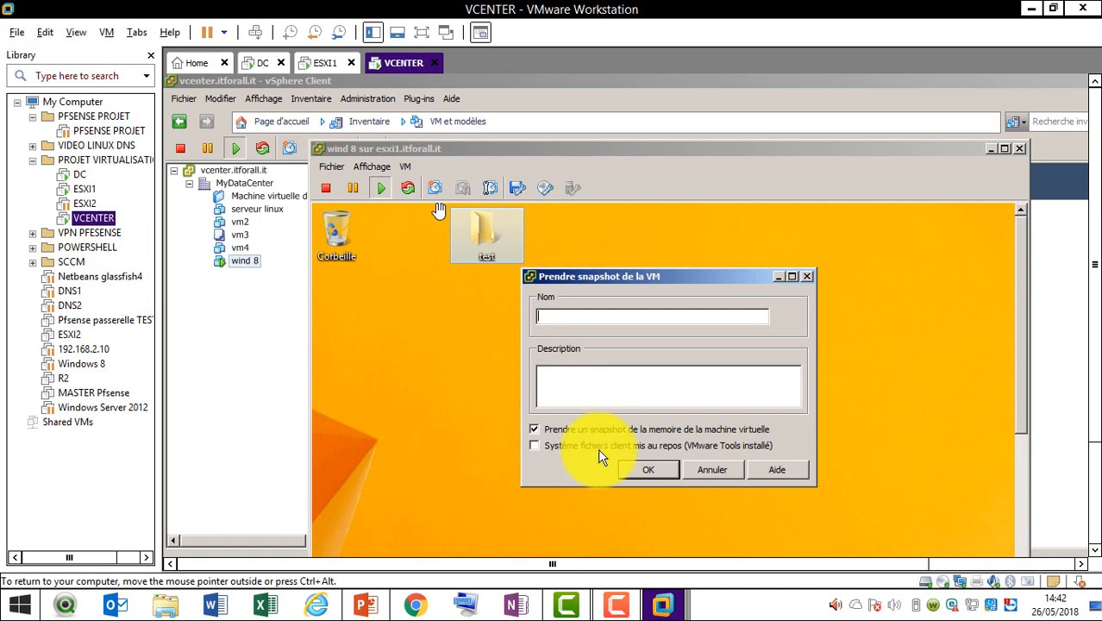
pyautogui.click(650, 470)
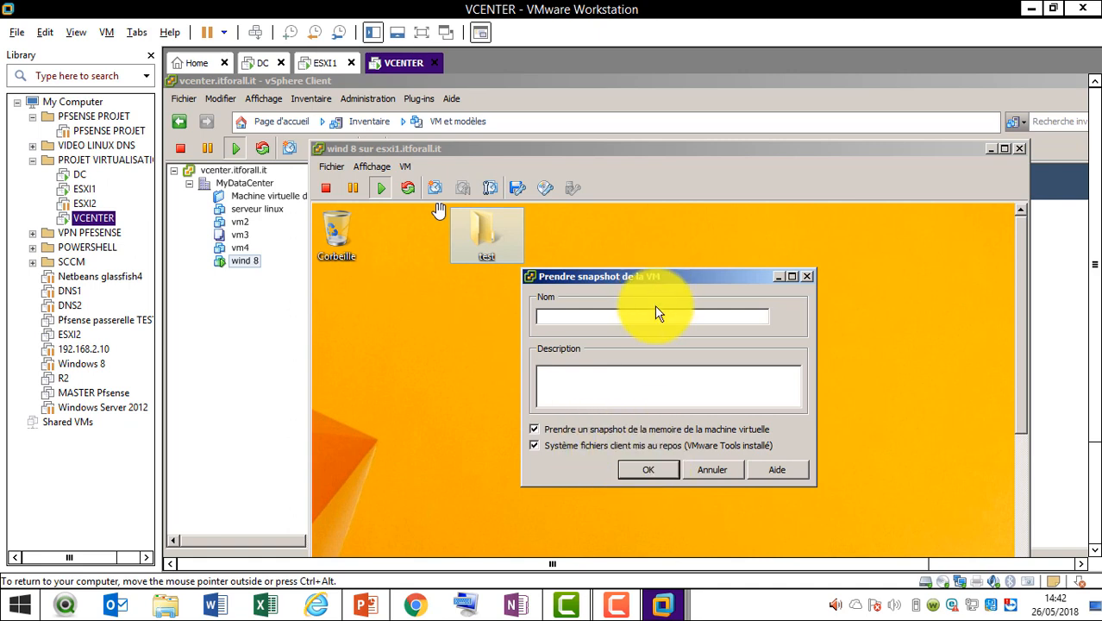
pyautogui.write('test')
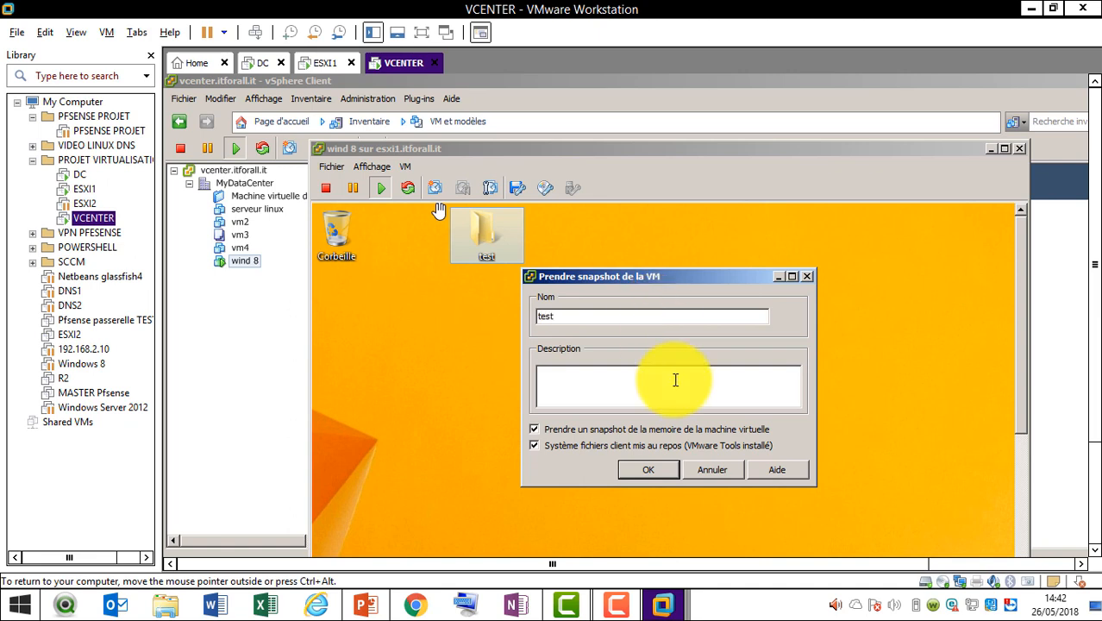
pyautogui.click(654, 463)
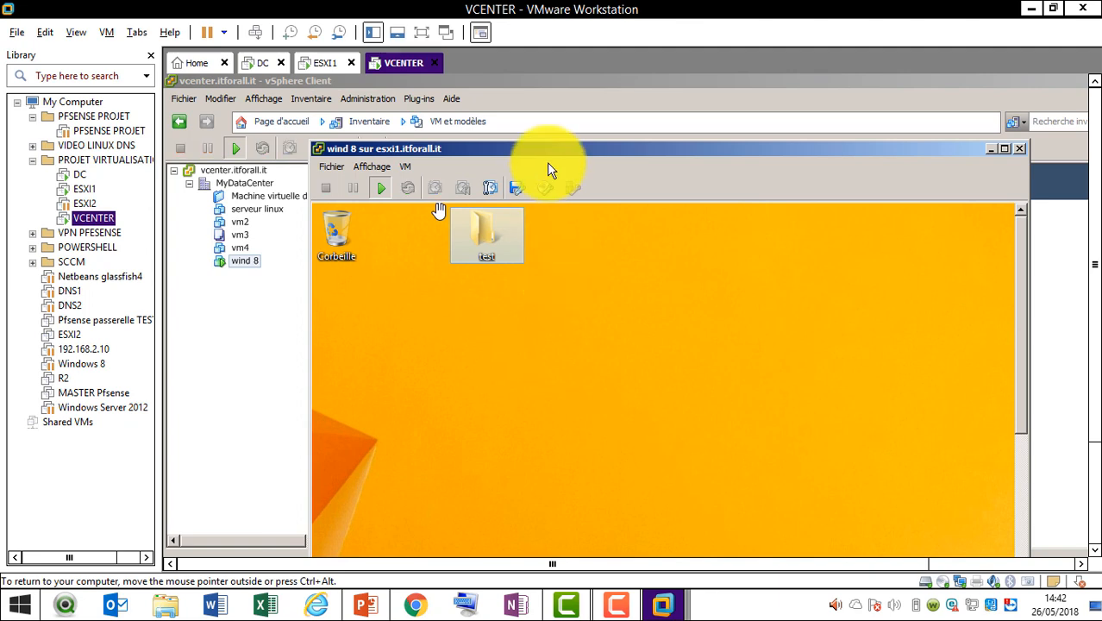
pyautogui.click(492, 190)
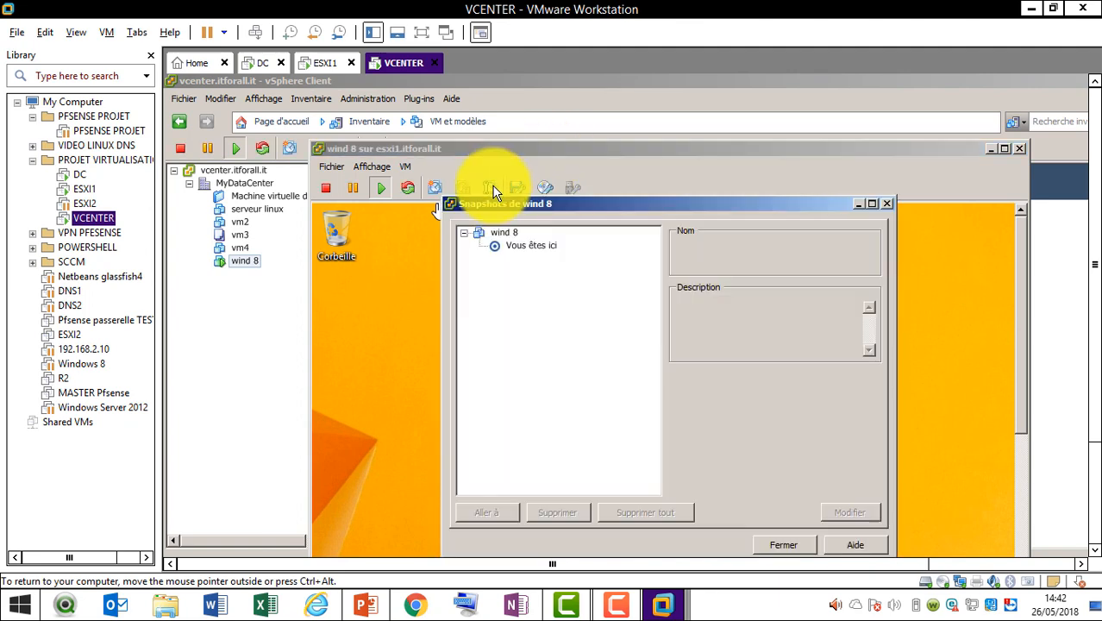
pyautogui.click(536, 249)
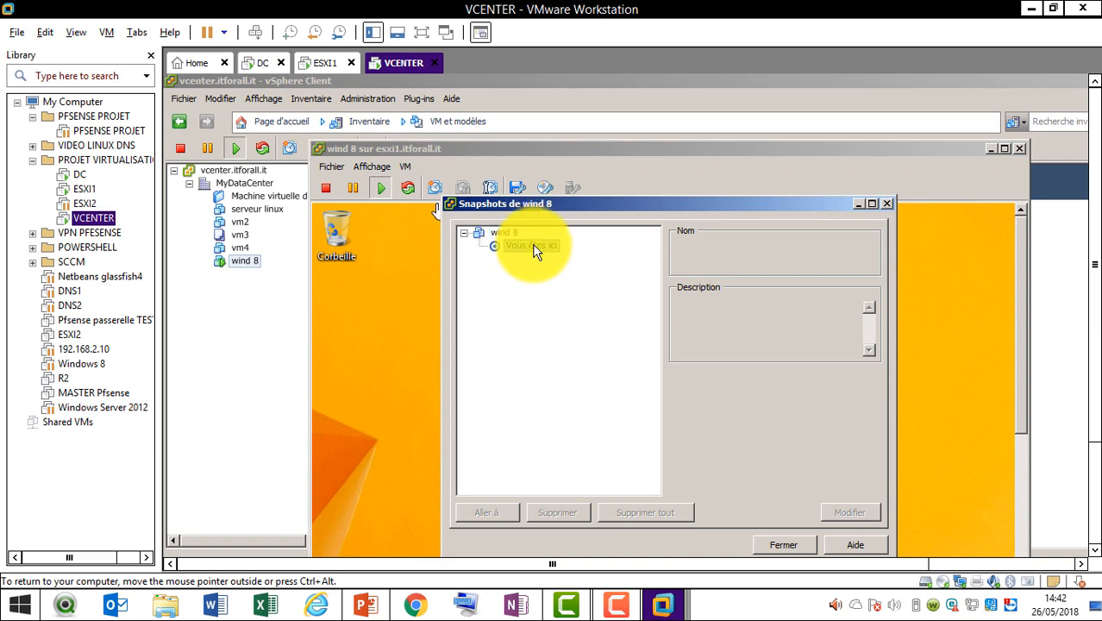
pyautogui.click(470, 235)
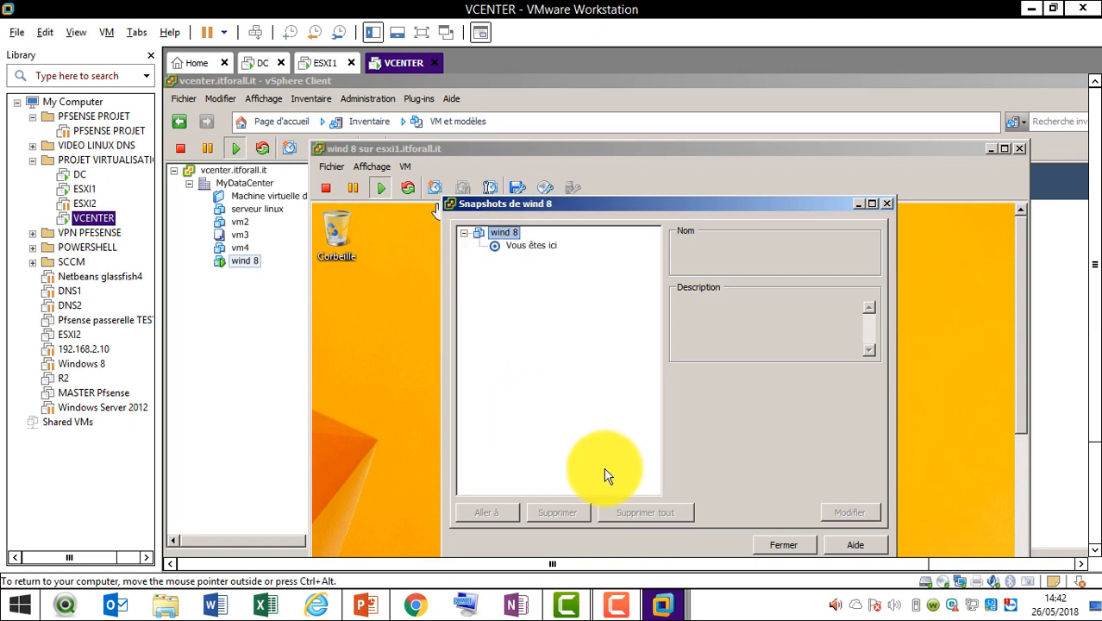
pyautogui.click(790, 545)
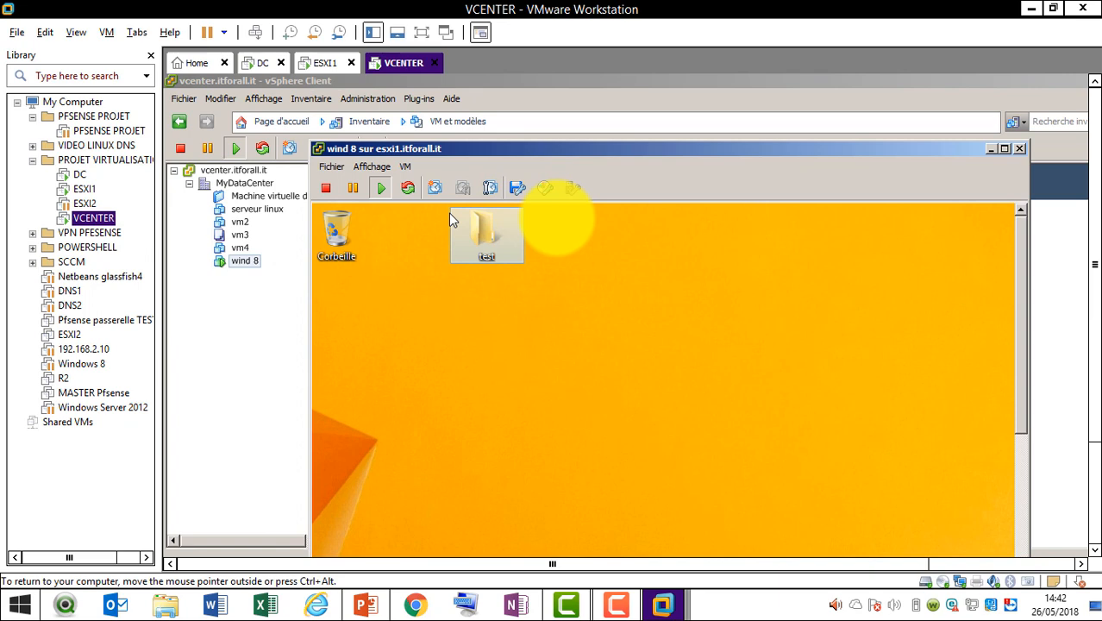
pyautogui.click(623, 609)
# Move from the wind 8 console back to vSphere Client and open the Inventaire views dropdown
pyautogui.click(1021, 527)
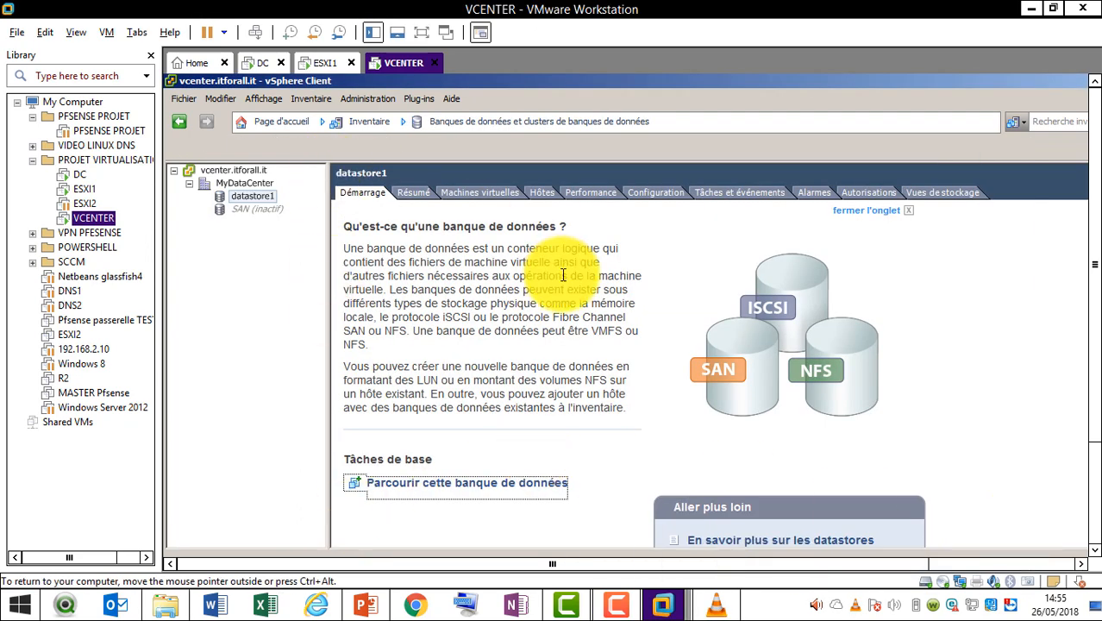
pyautogui.click(1096, 522)
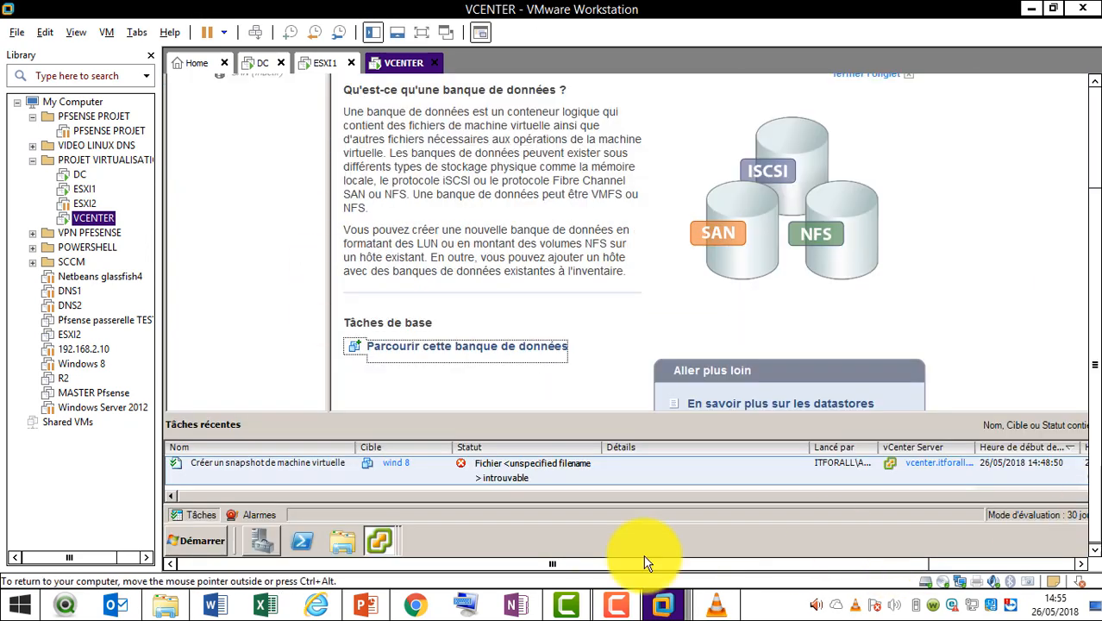
pyautogui.moveTo(383, 536)
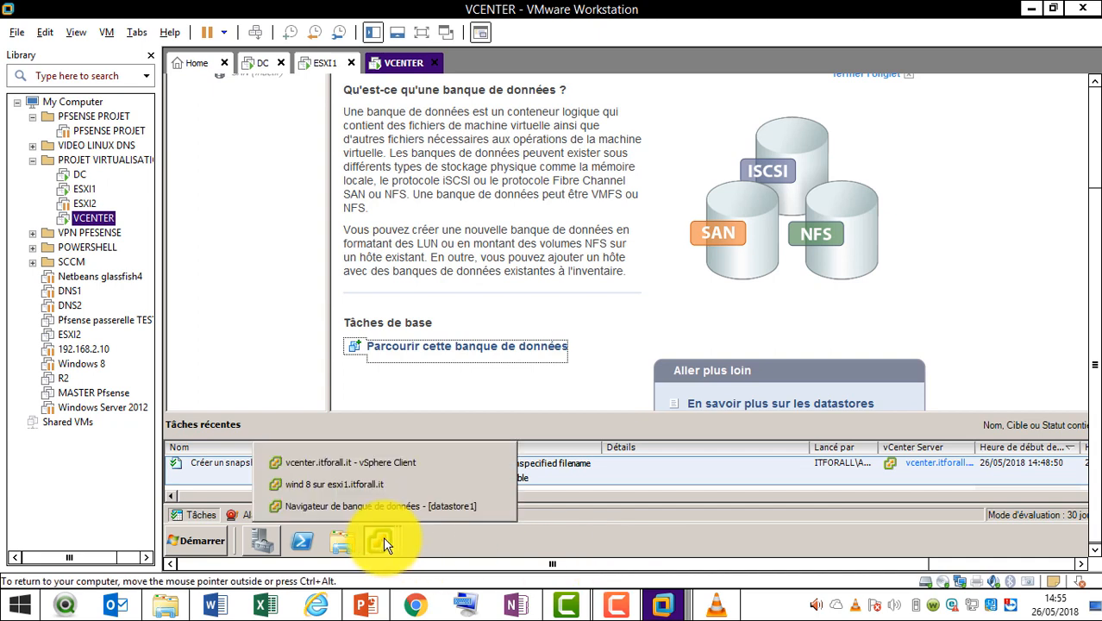
pyautogui.click(380, 487)
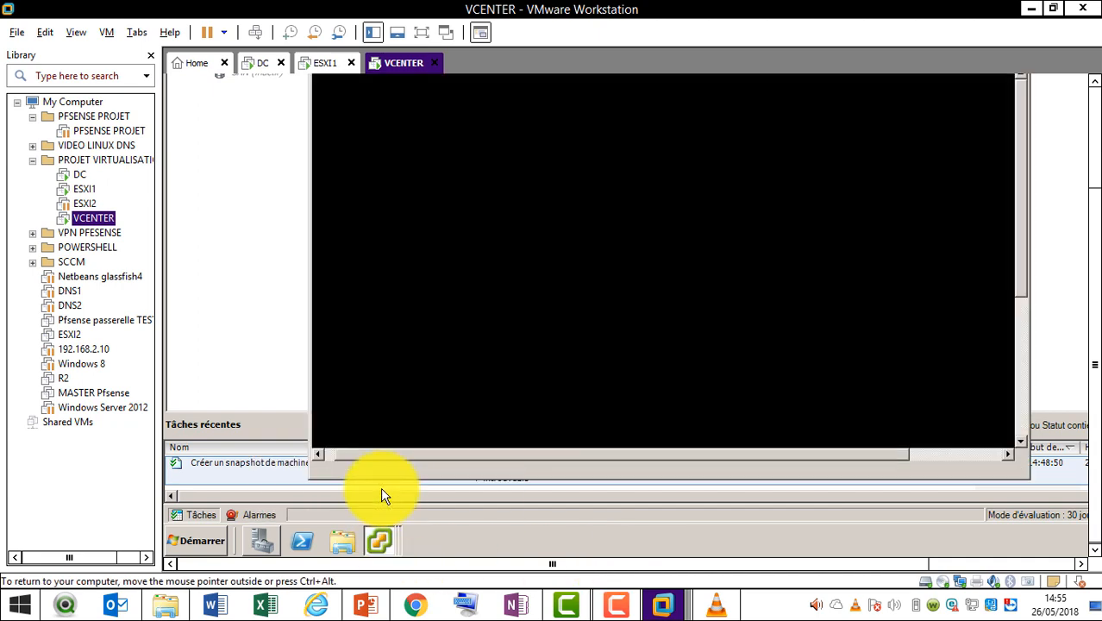
pyautogui.click(1094, 142)
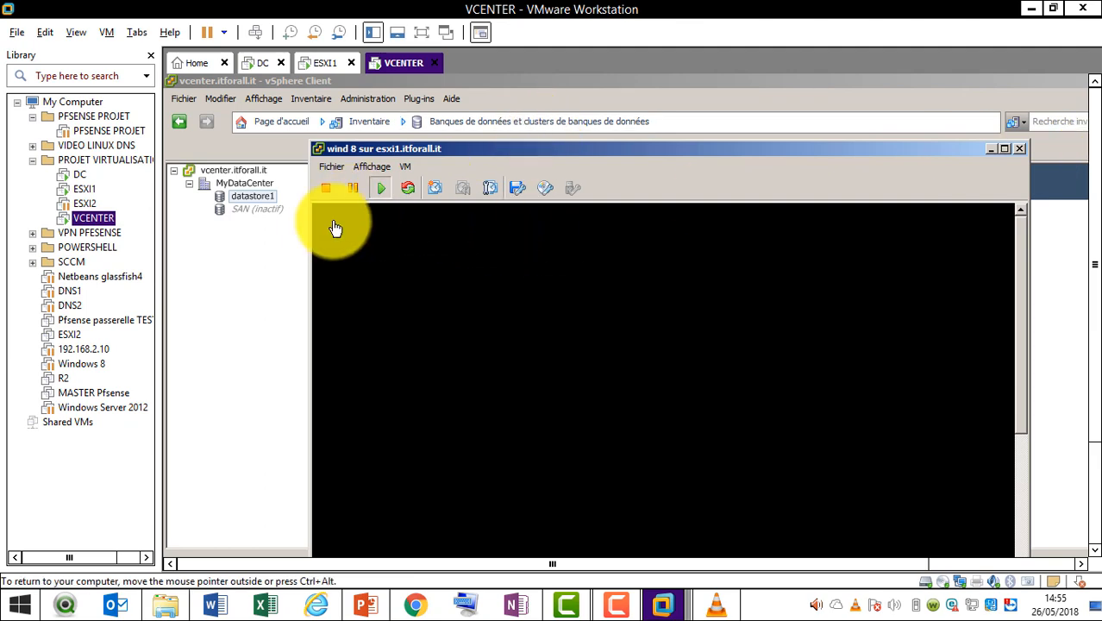
pyautogui.click(269, 243)
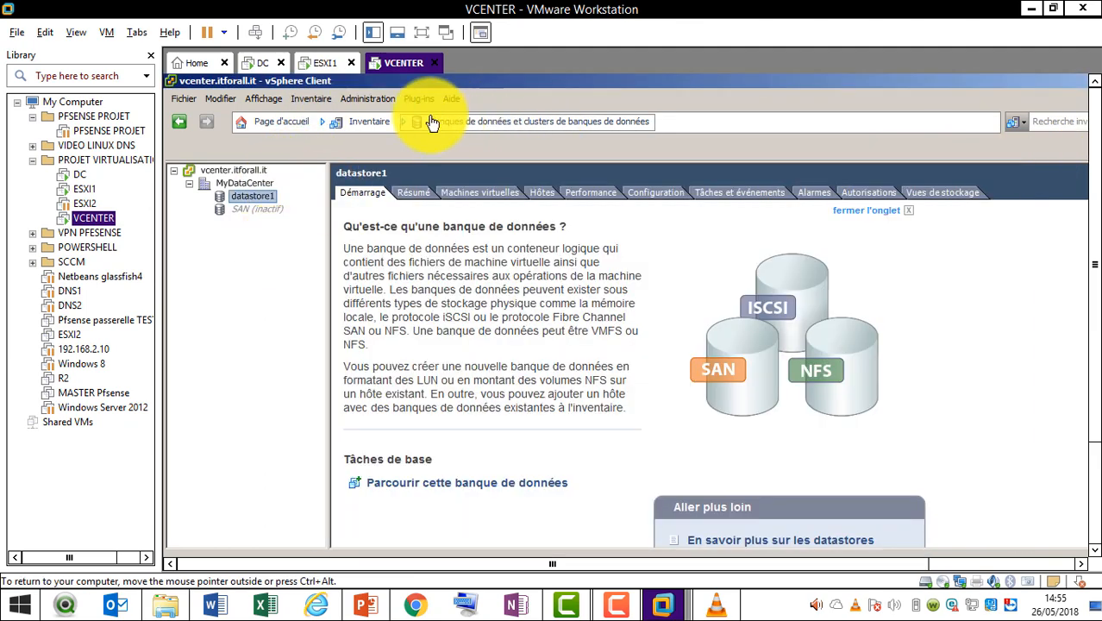
pyautogui.click(379, 122)
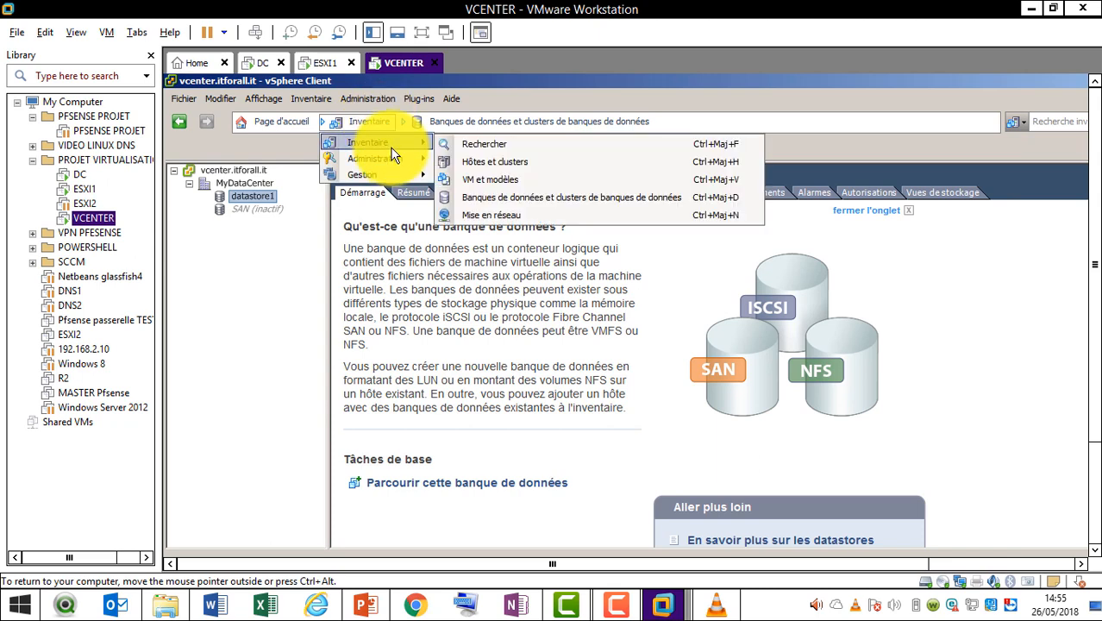
# Switch to Hôtes et clusters, view wind 8's Résumé, then select serveur linux
pyautogui.click(479, 162)
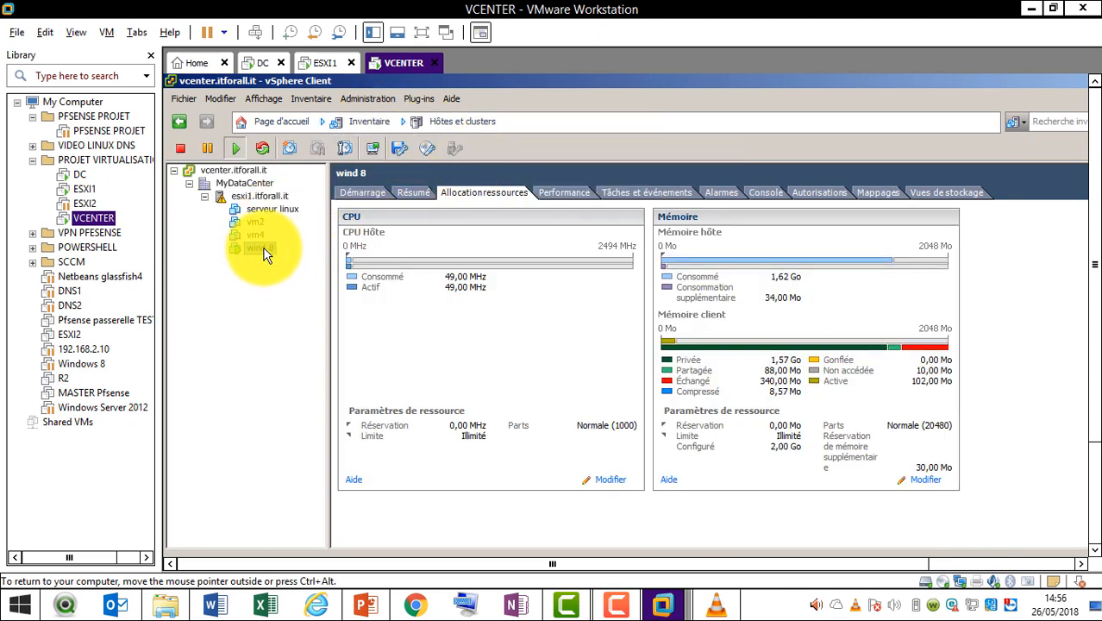
pyautogui.click(408, 191)
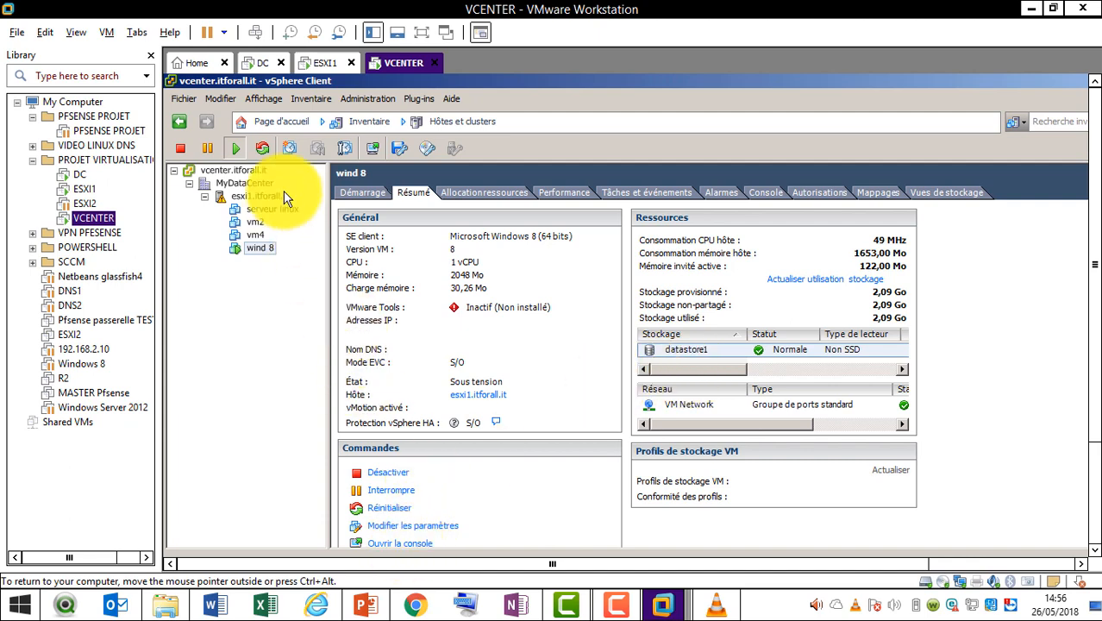
pyautogui.click(263, 220)
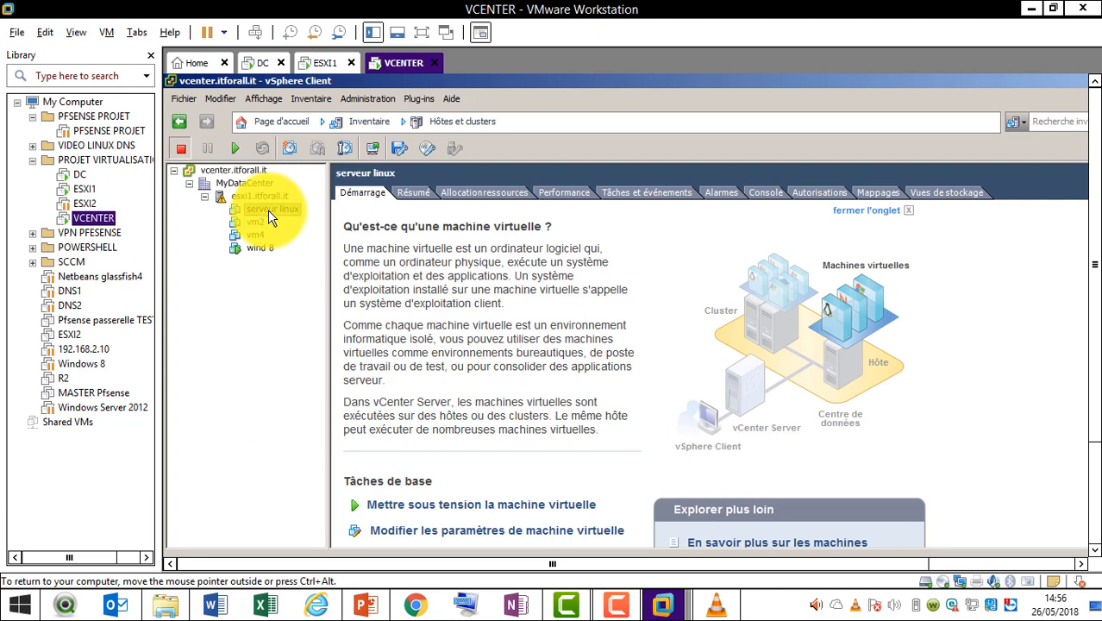
# Open the serveur linux console and take a snapshot of the VM named 'test'
pyautogui.rightClick(268, 209)
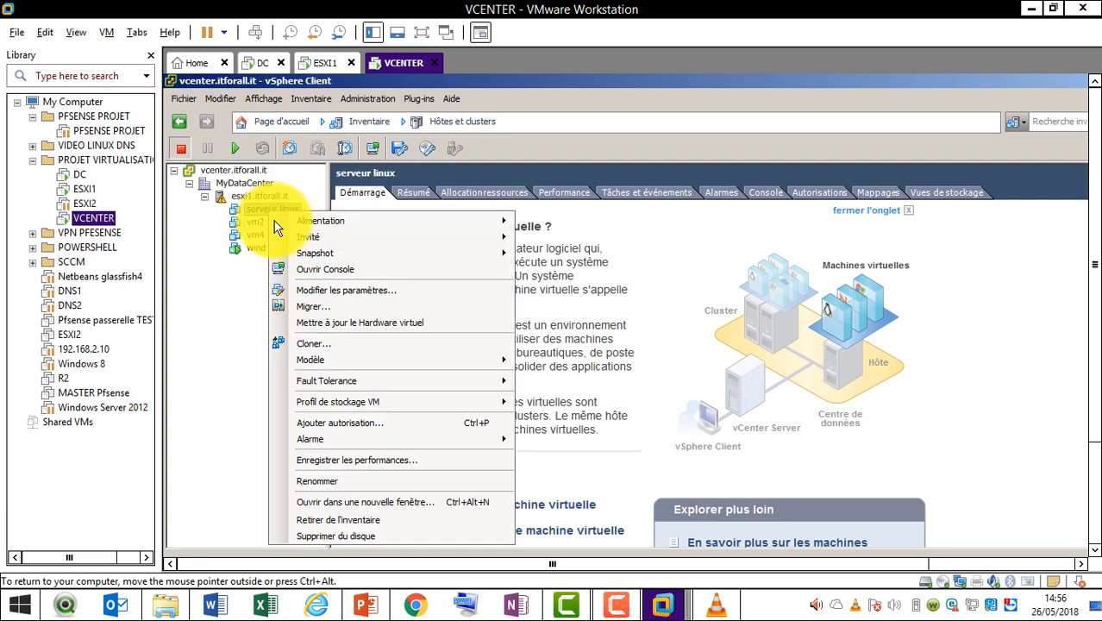
pyautogui.click(317, 271)
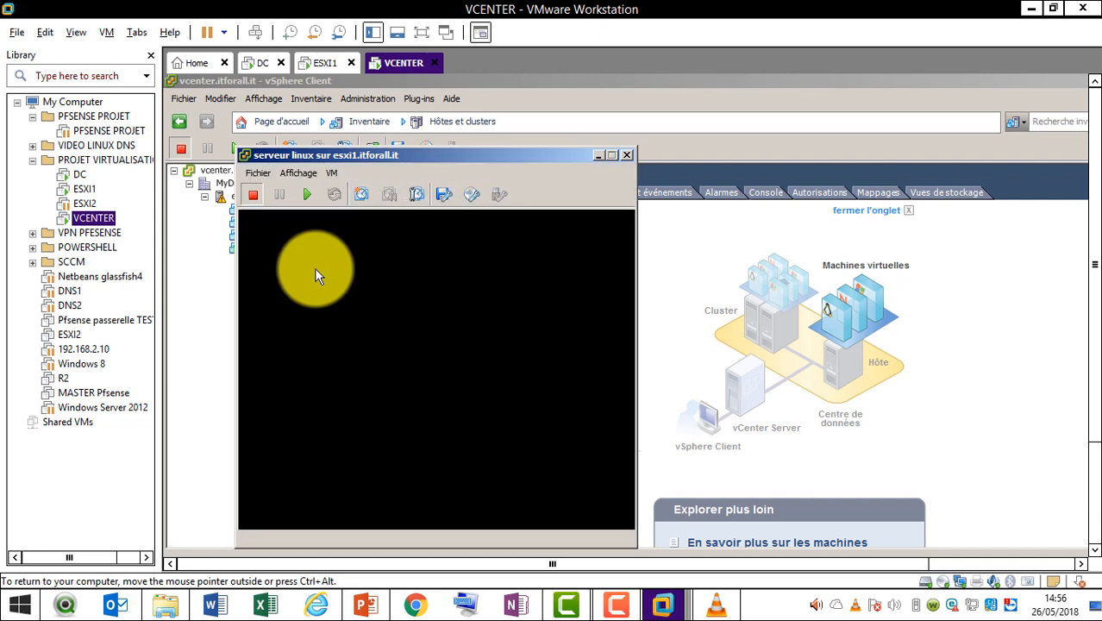
pyautogui.click(366, 200)
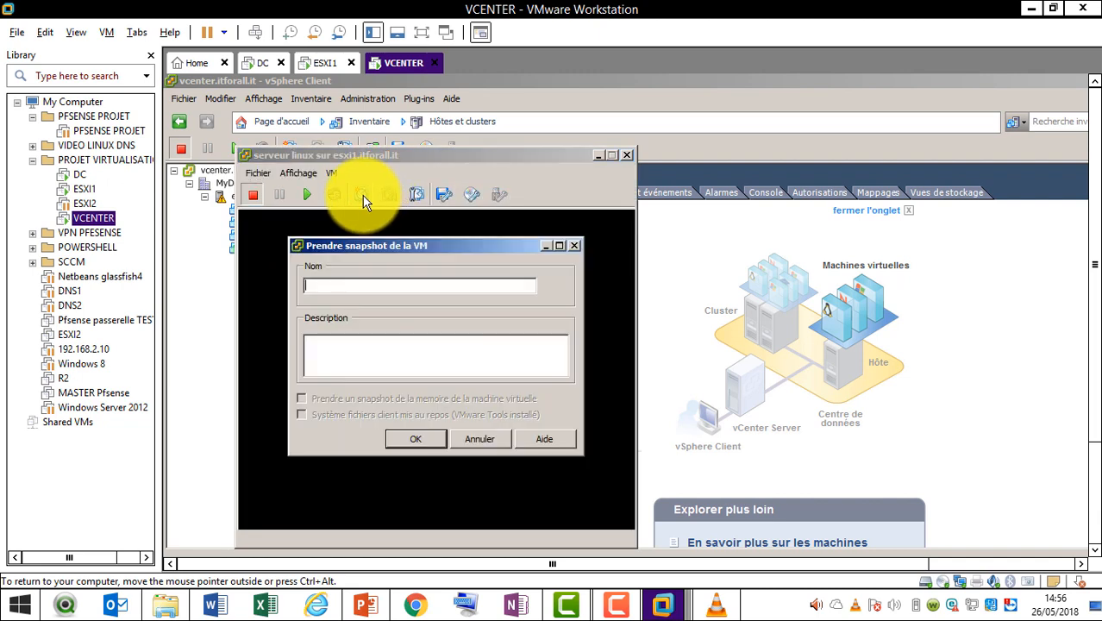
pyautogui.write('test')
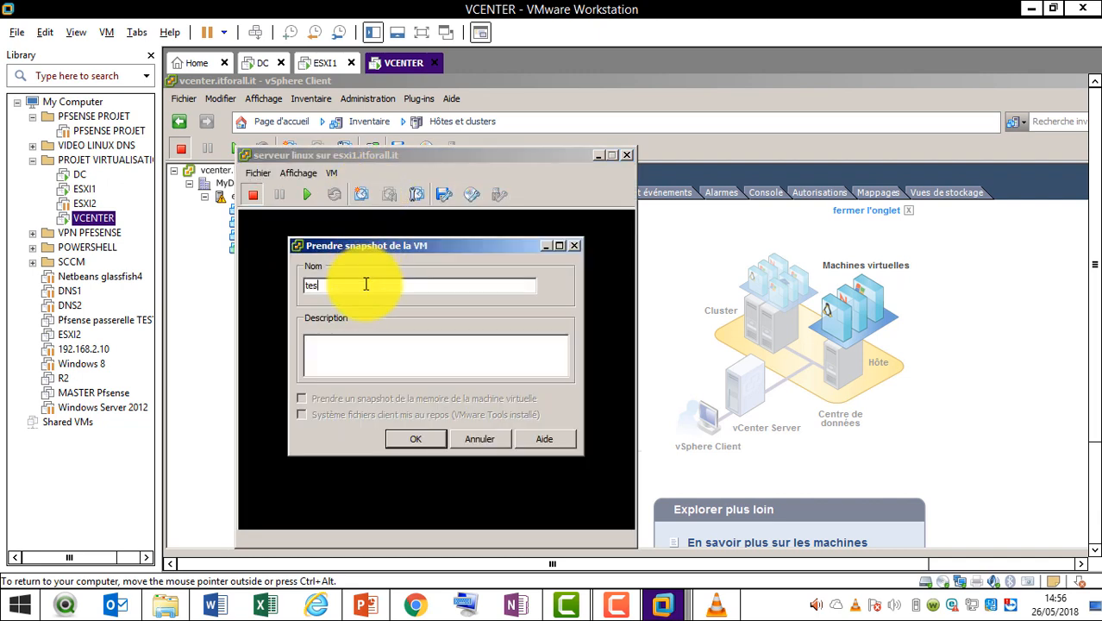
pyautogui.click(426, 441)
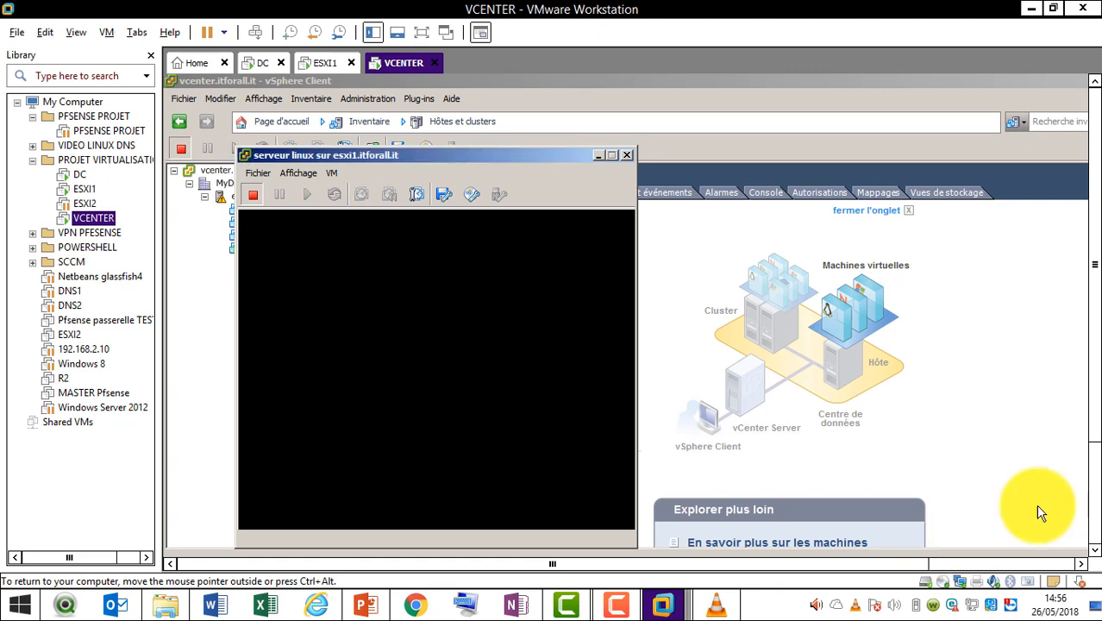
pyautogui.click(1094, 492)
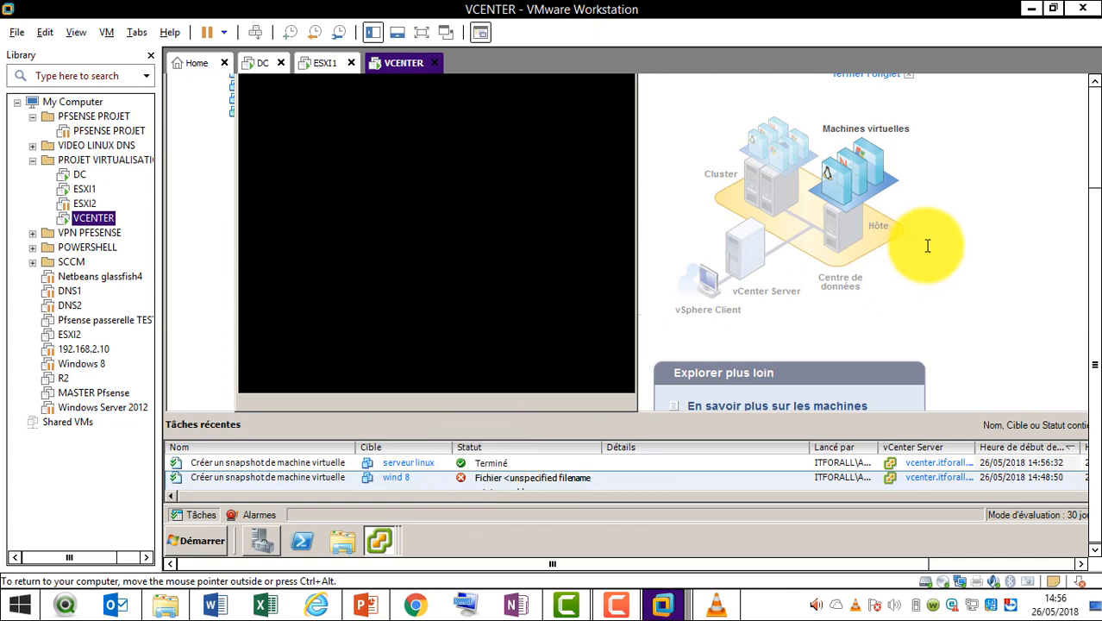
pyautogui.click(1097, 138)
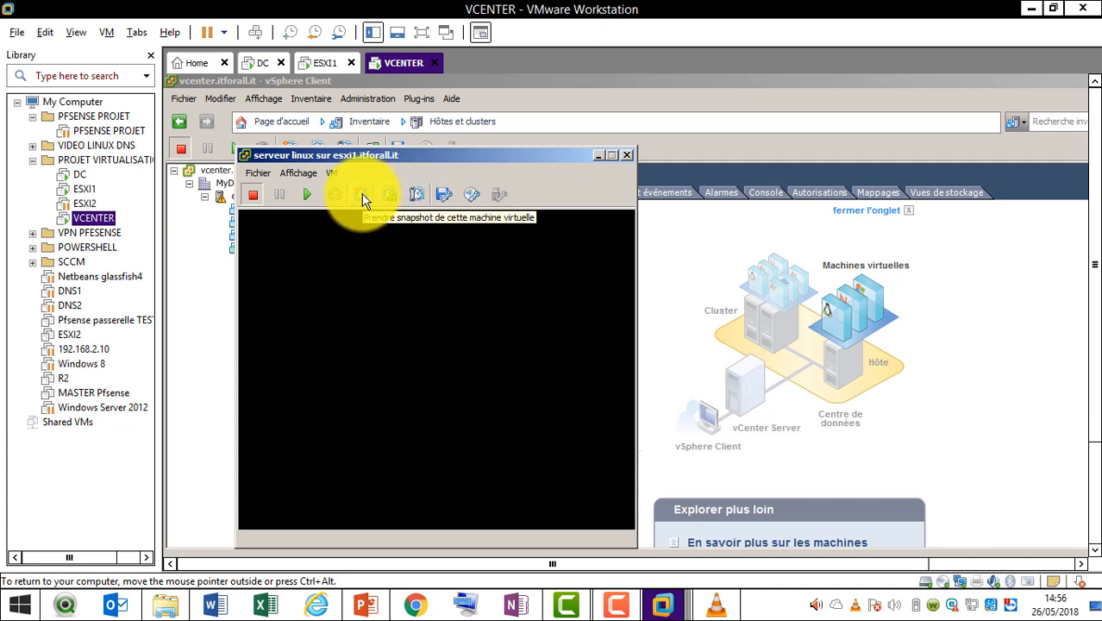
# Revert serveur linux to its 'test' snapshot in Snapshot Manager, then close the manager and console
pyautogui.click(420, 197)
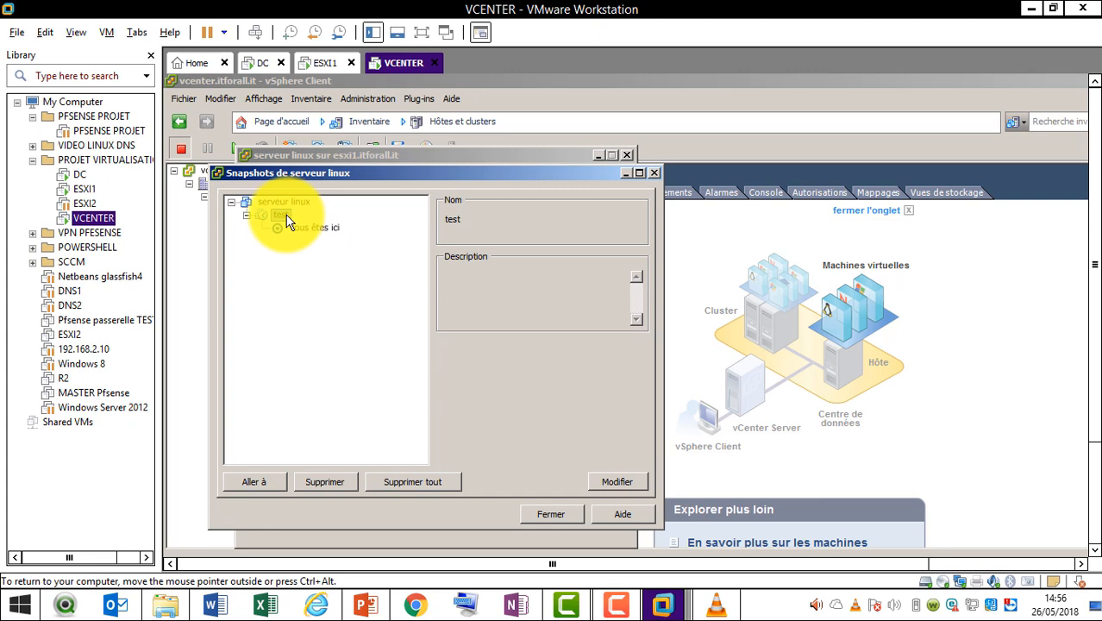
pyautogui.click(304, 229)
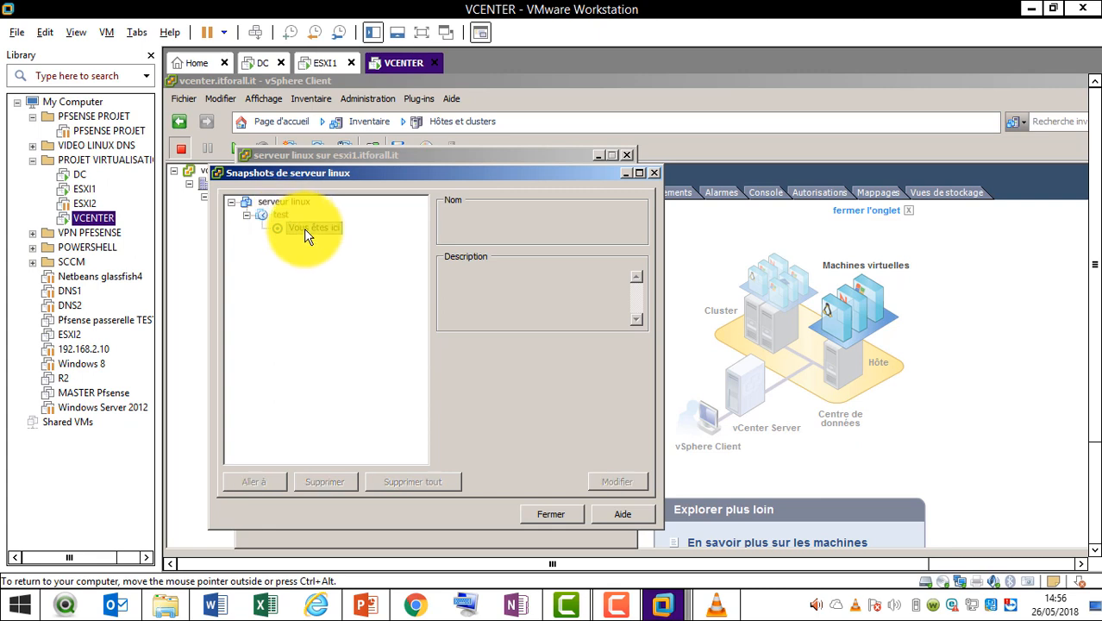
pyautogui.click(276, 211)
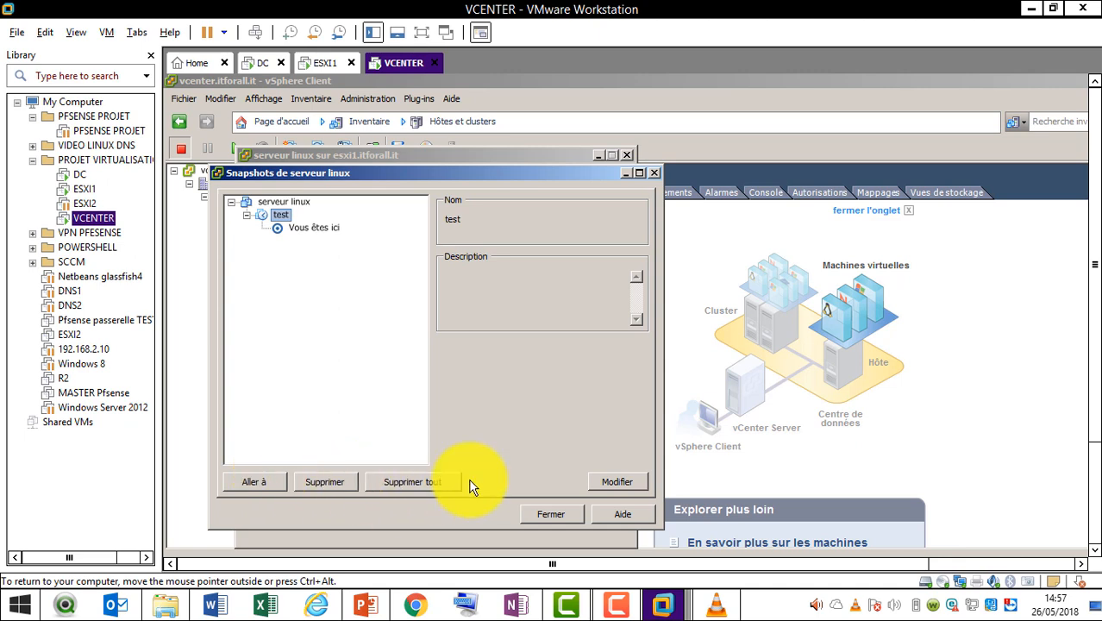
pyautogui.click(257, 480)
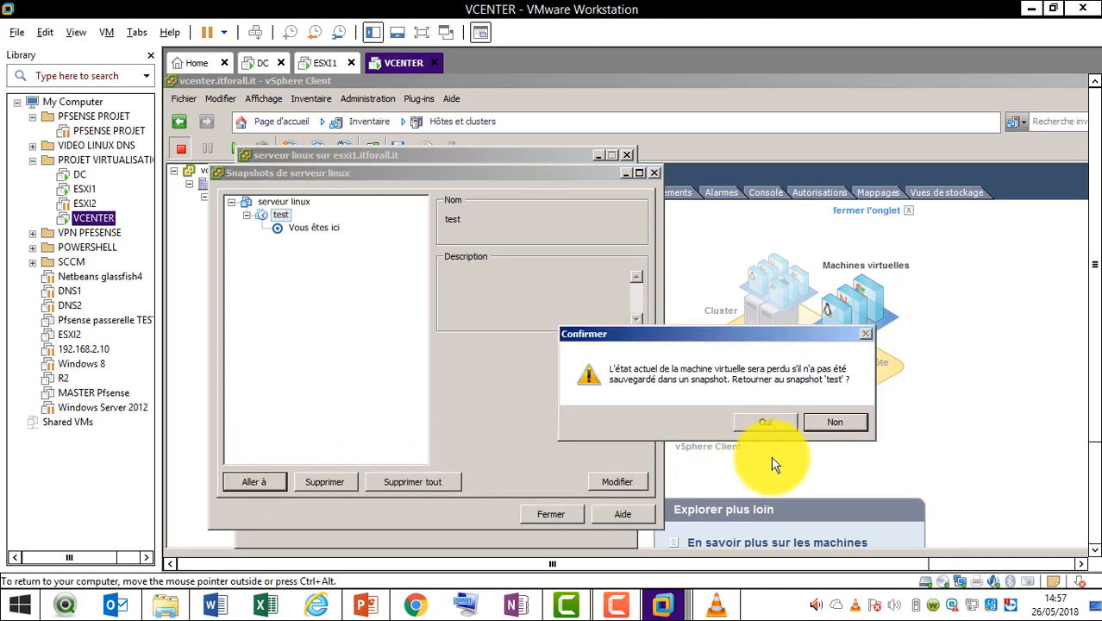
pyautogui.click(759, 422)
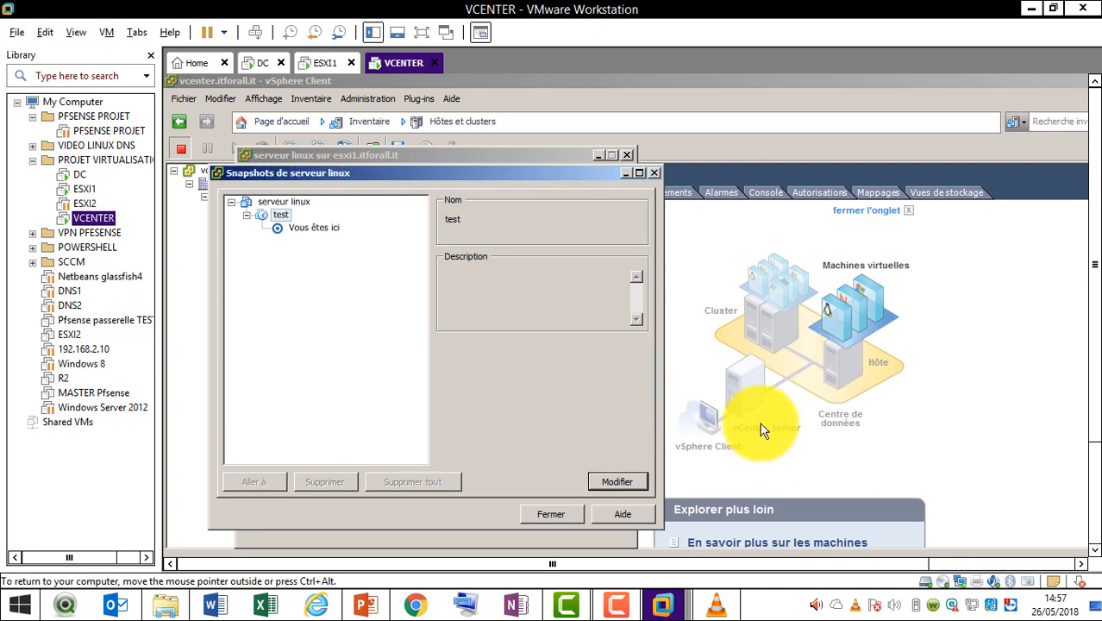
pyautogui.click(560, 516)
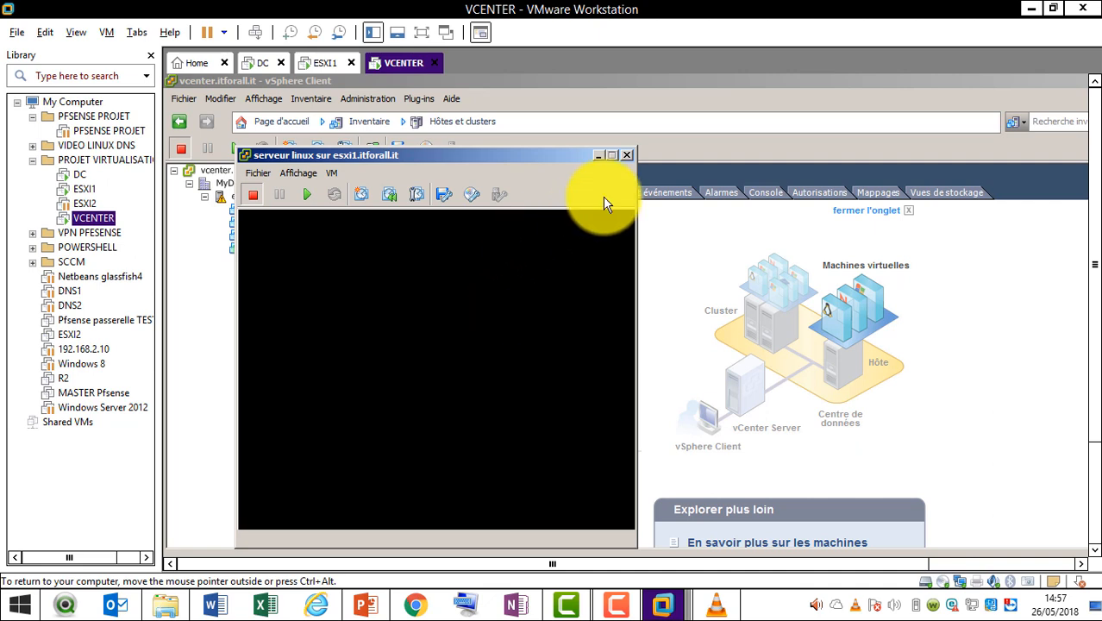
pyautogui.click(627, 156)
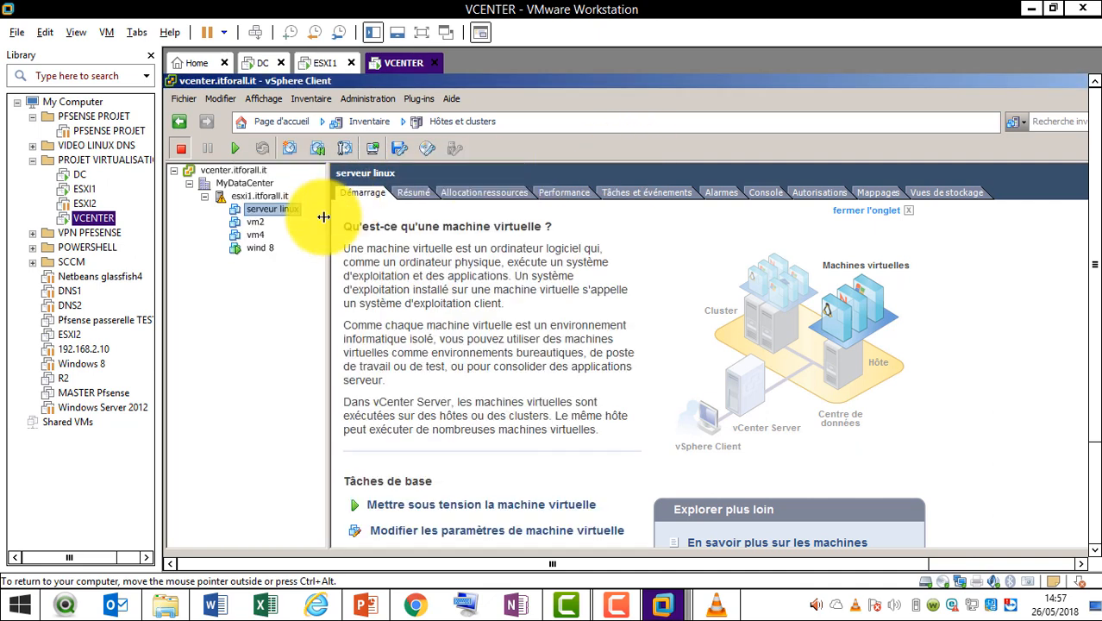
# Select wind 8 in the inventory tree to display its Résumé page
pyautogui.click(269, 249)
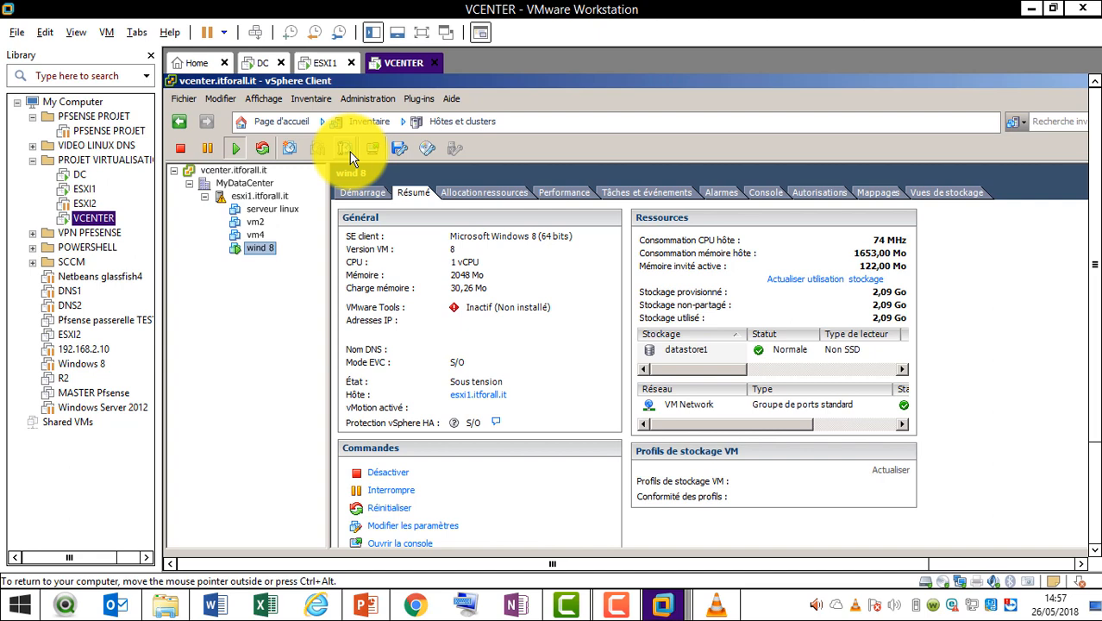
# Switch to MODULE 5.pptx and scroll from slide 6 to slide 9, 'Merci de votre attention'
pyautogui.click(368, 606)
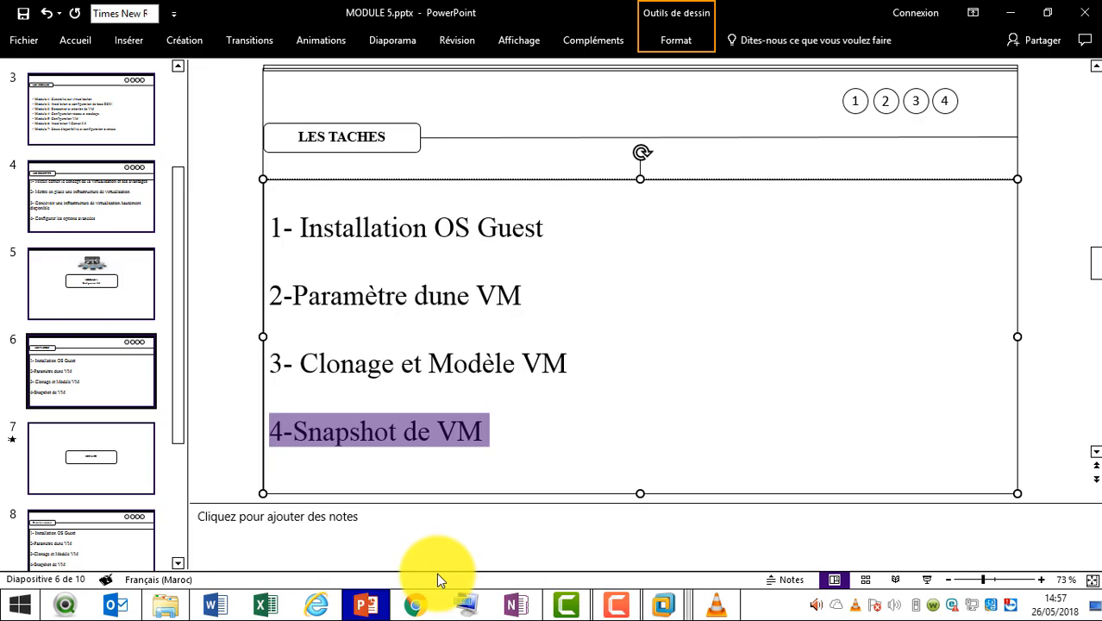
pyautogui.scroll(-2, 1101, 423)
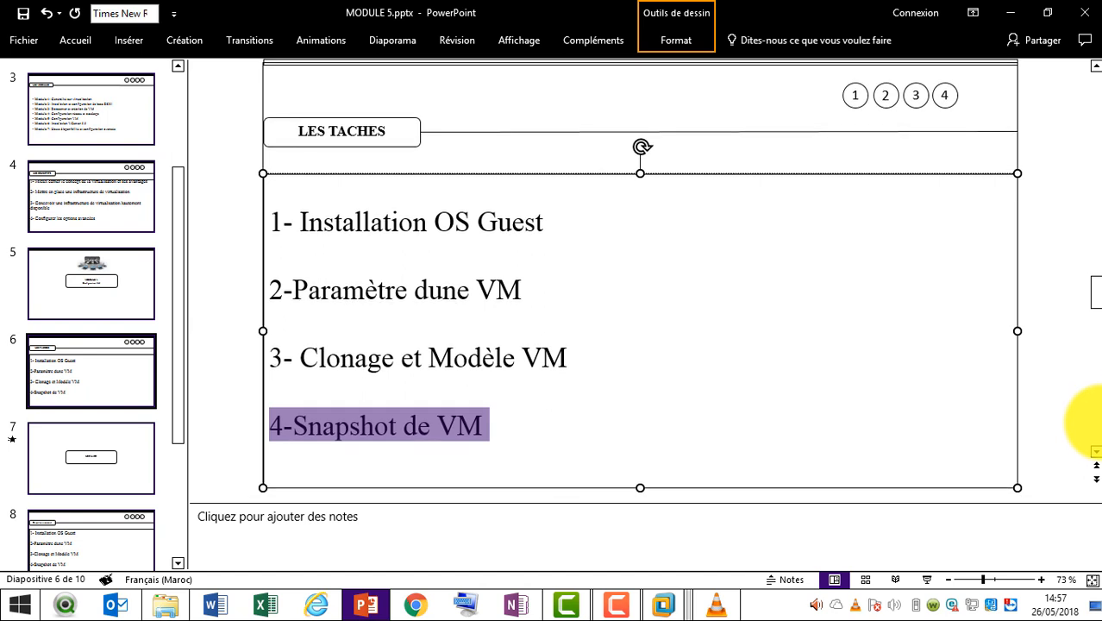
pyautogui.scroll(-2, 1097, 422)
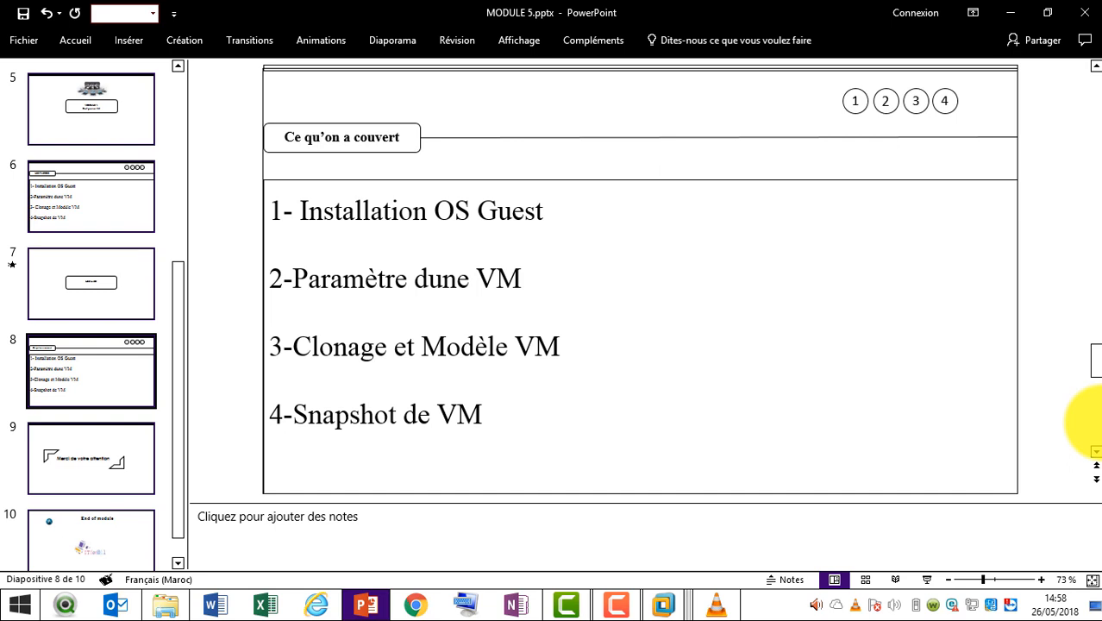
pyautogui.scroll(-2, 1093, 422)
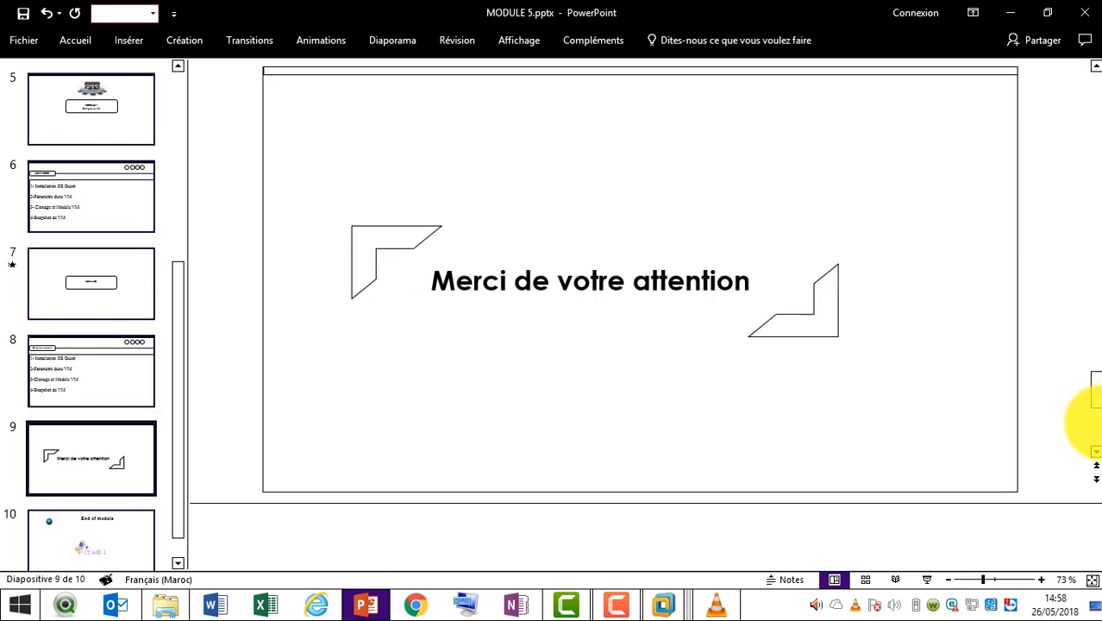